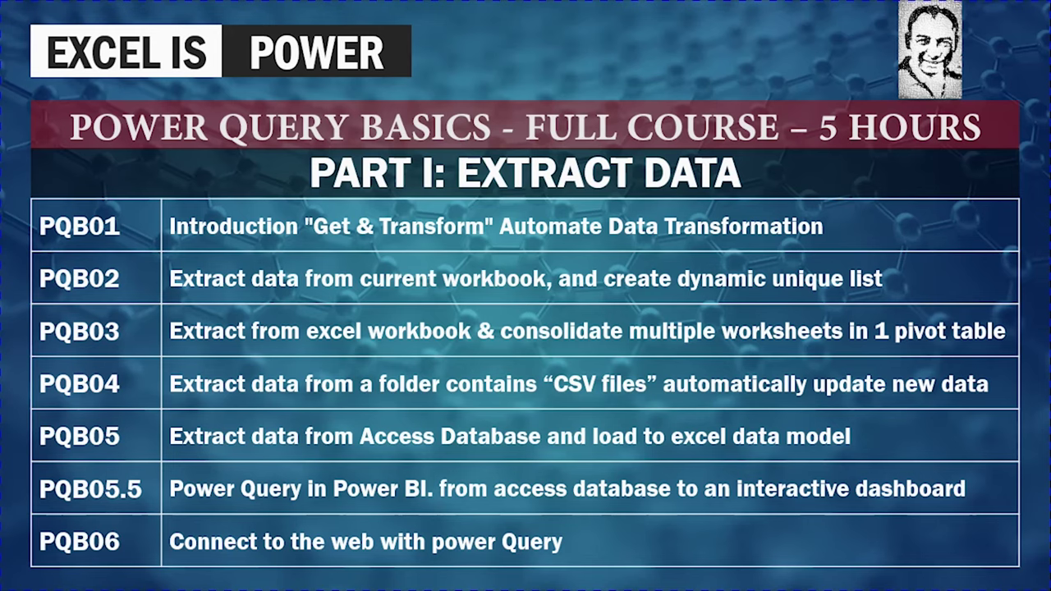
# Advance the slideshow to the Part II: Data Transformation agenda listing lessons PQB07–PQB13
pyautogui.click(479, 257)
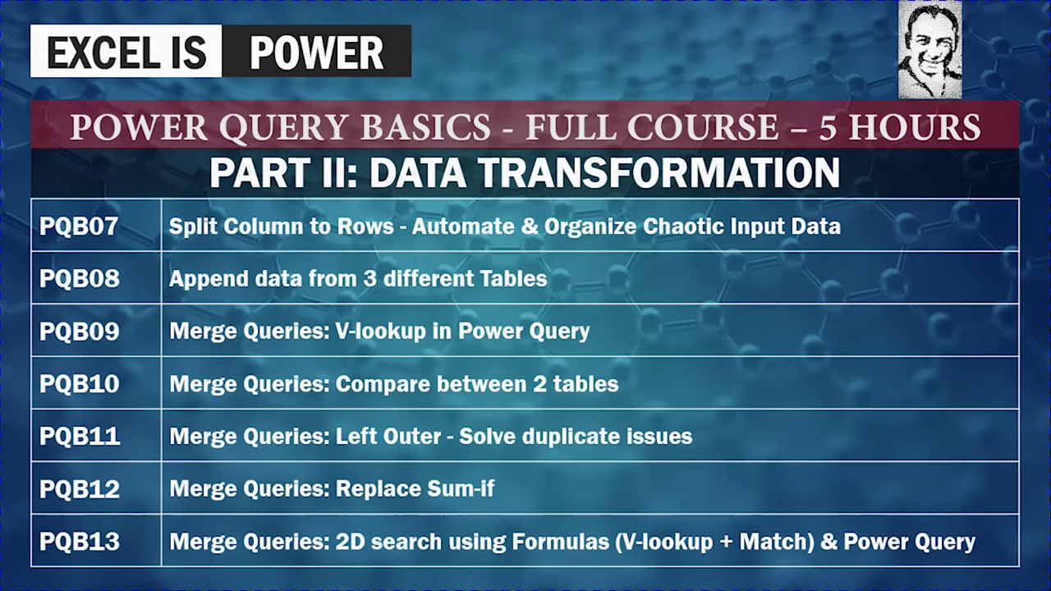
# Advance the slideshow to the Part III: Manage Queries slide
pyautogui.click(367, 199)
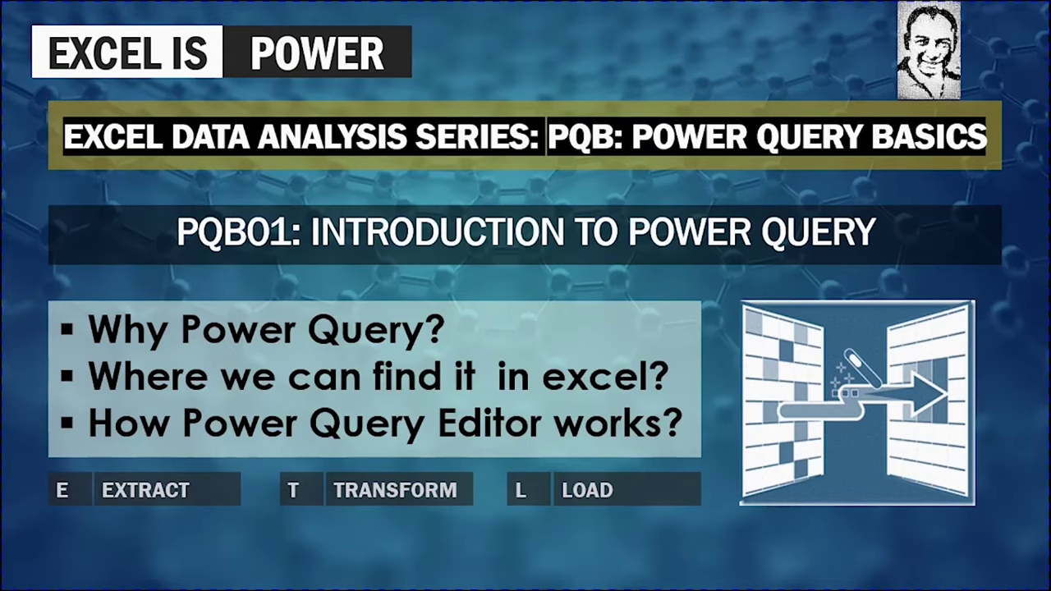
# Advance to the 'Why Power Query?' title slide
pyautogui.click(587, 301)
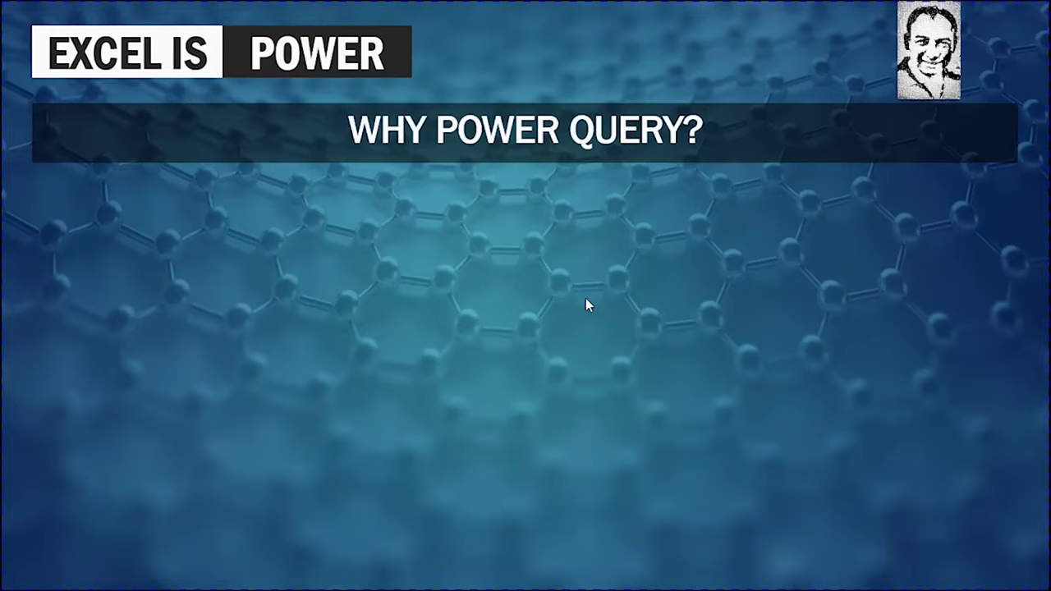
# Reveal the 'Extract from anywhere' bullet points on the Why Power Query slide
pyautogui.press('Right')
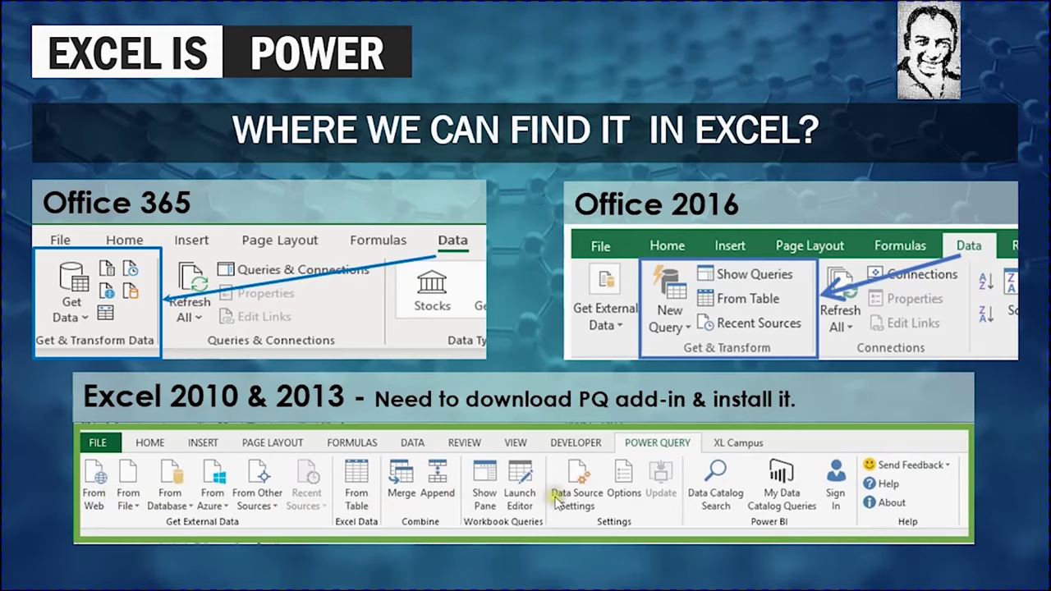
# Advance to the 'How Power Query Editor works?' slide
pyautogui.click(530, 487)
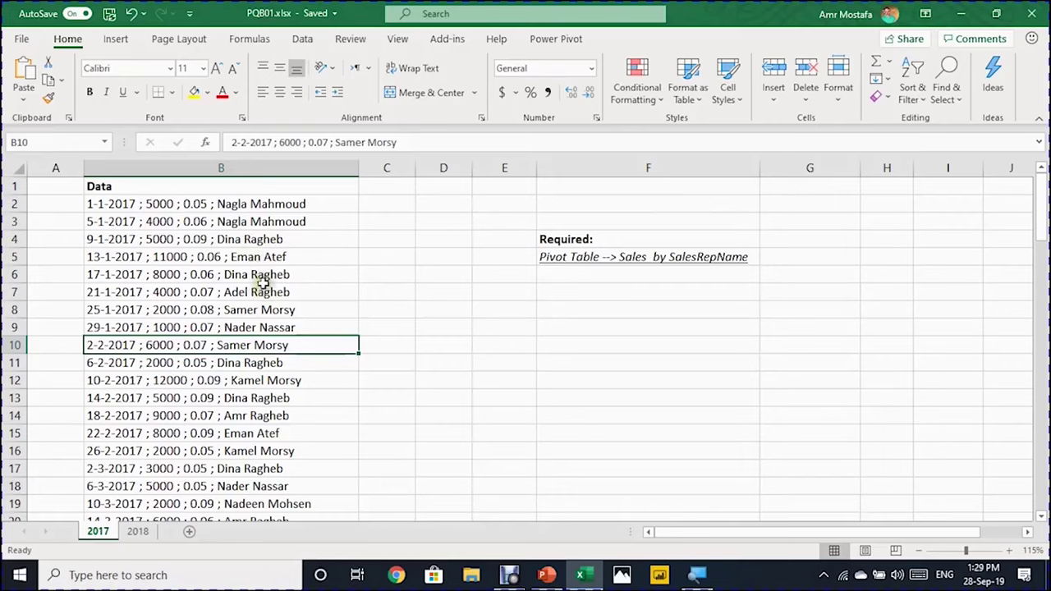
# Inspect the 2017 records and pivot-table note, glance at the 2018 sheet, then return to 2017
pyautogui.click(156, 204)
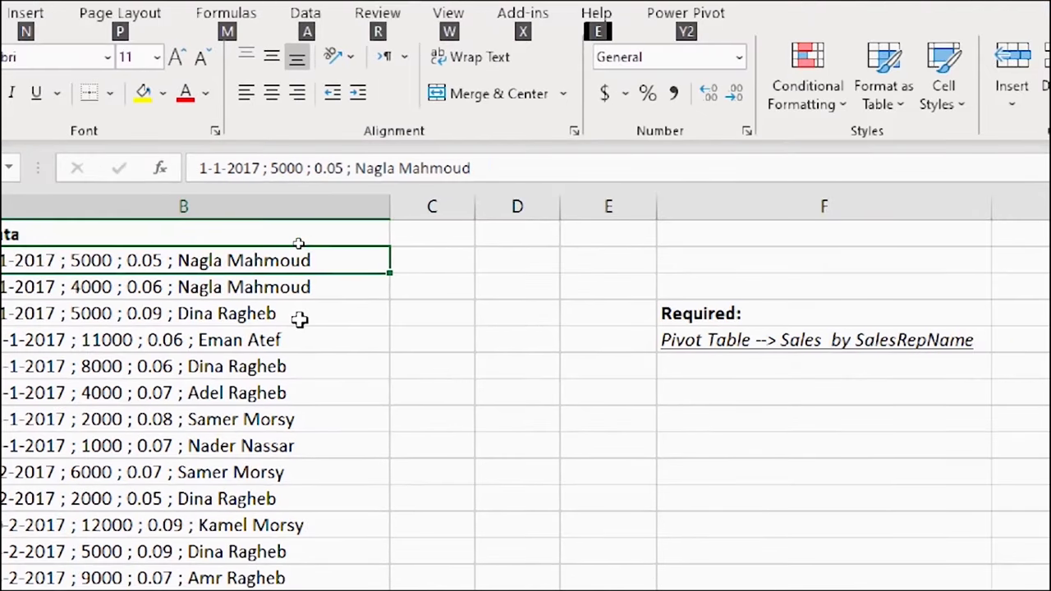
pyautogui.click(739, 338)
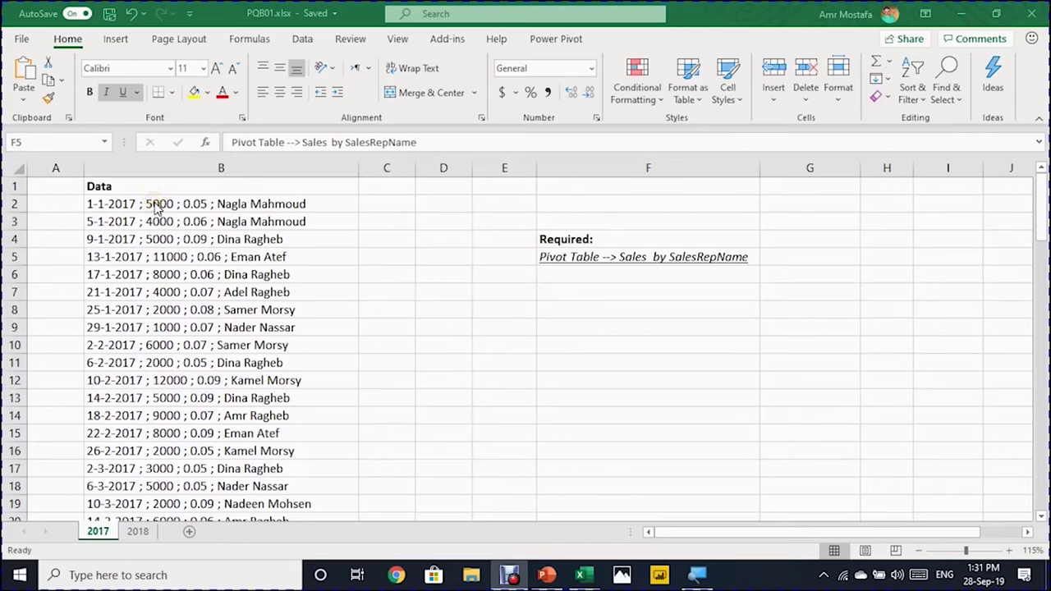
pyautogui.click(138, 532)
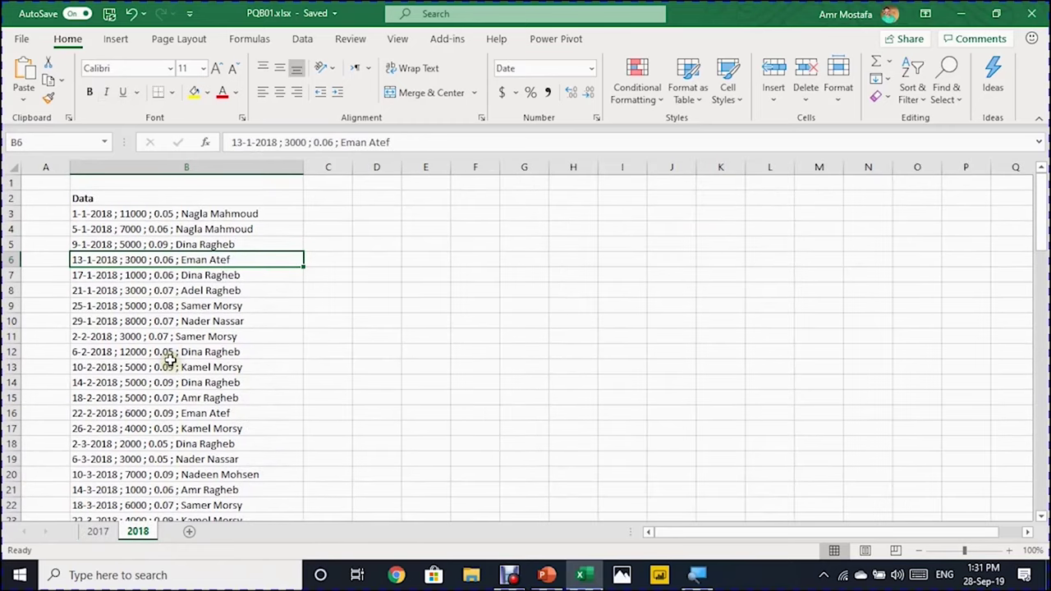
pyautogui.click(98, 531)
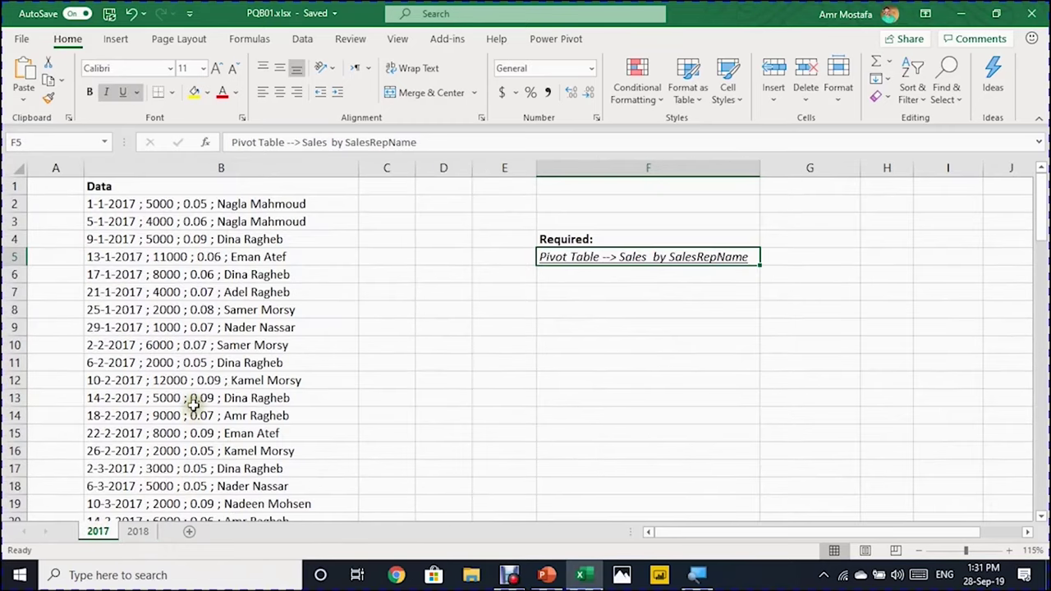
pyautogui.click(176, 294)
pyautogui.hotkey('alt', 'a')
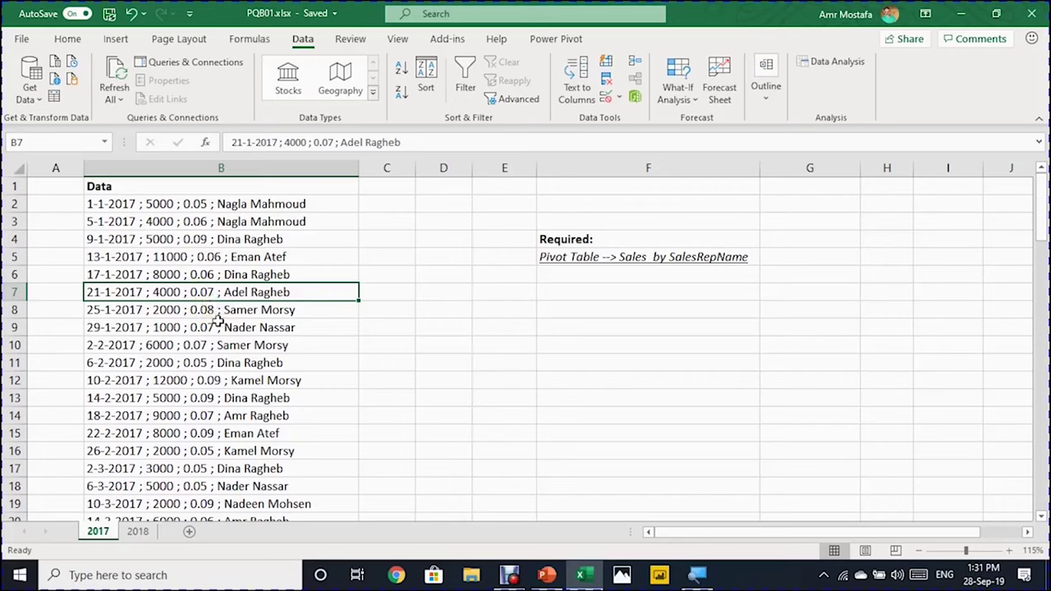
# Convert the column B data into a table with headers and rename it from Table1 to Sales
pyautogui.hotkey('ctrl', 't')
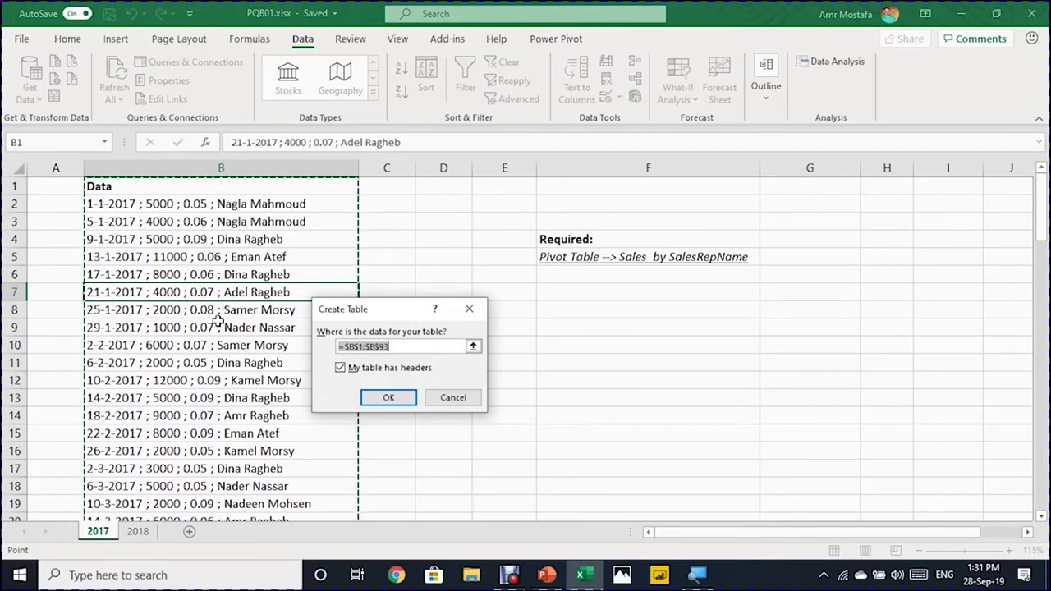
pyautogui.click(392, 398)
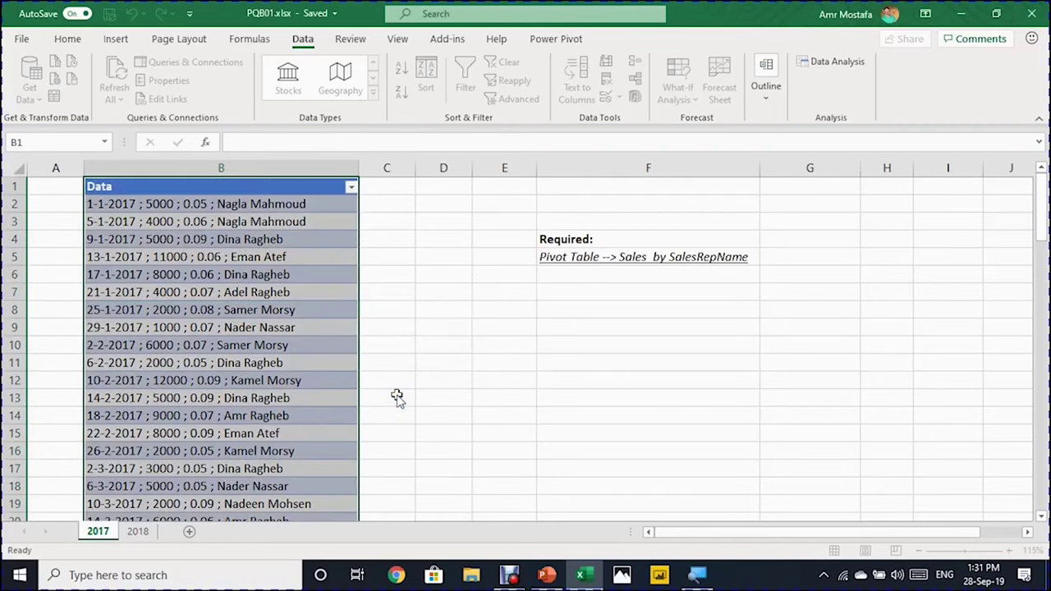
pyautogui.click(226, 257)
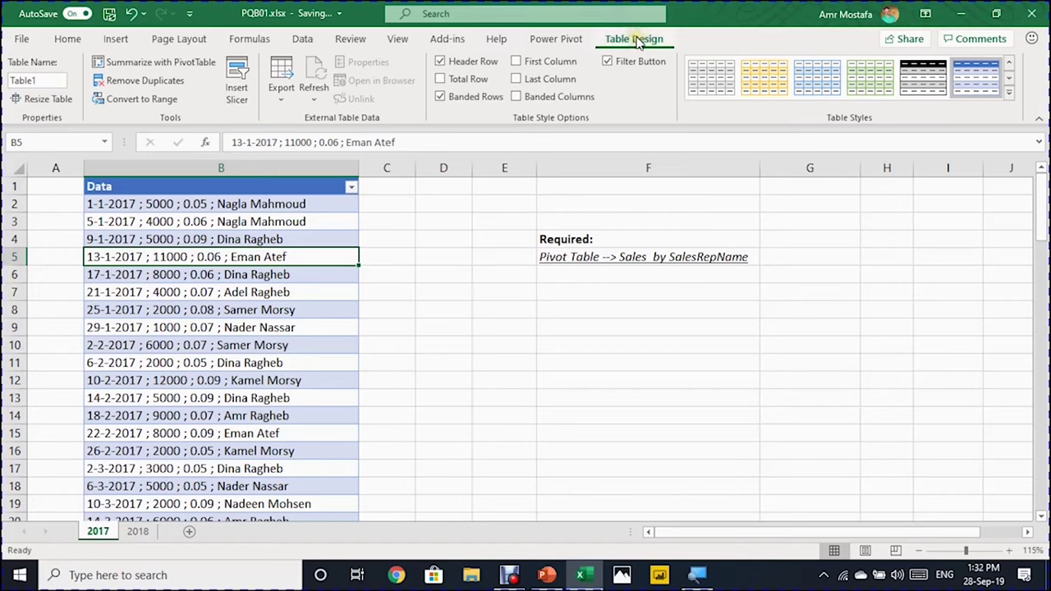
pyautogui.click(40, 80)
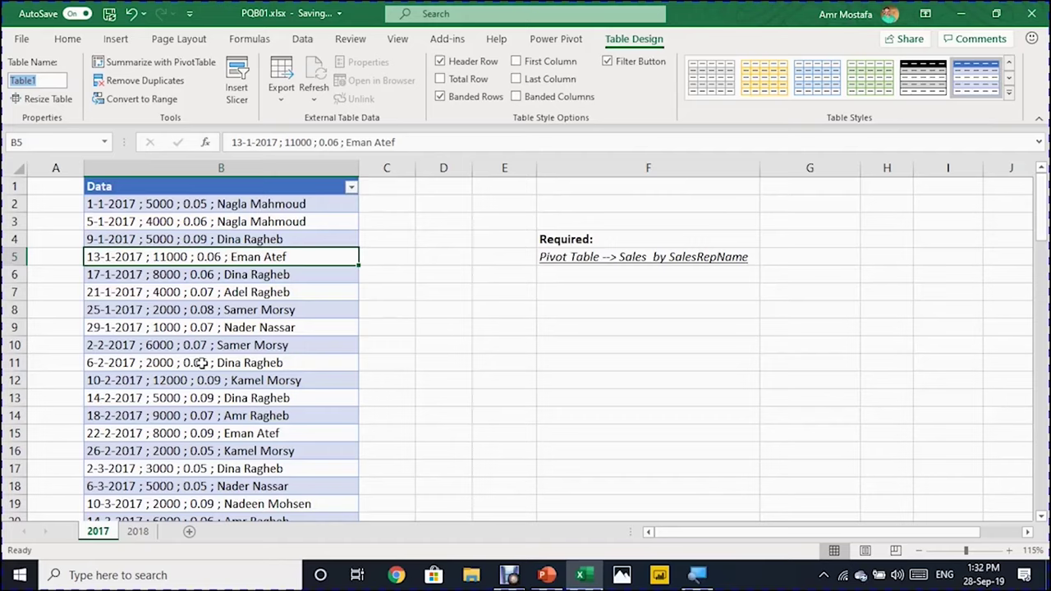
pyautogui.write('sAL')
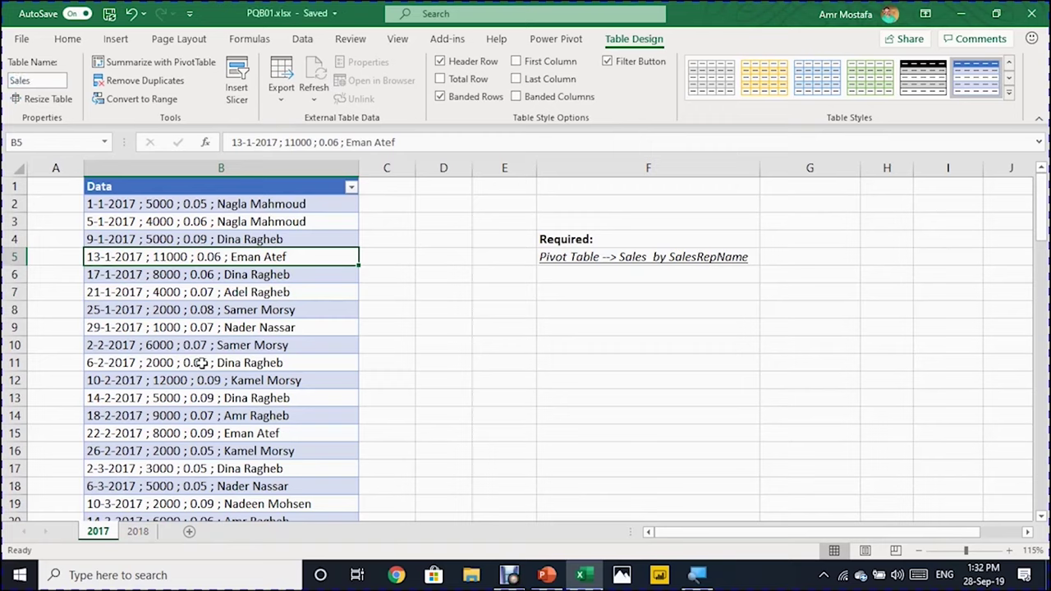
pyautogui.press('Return')
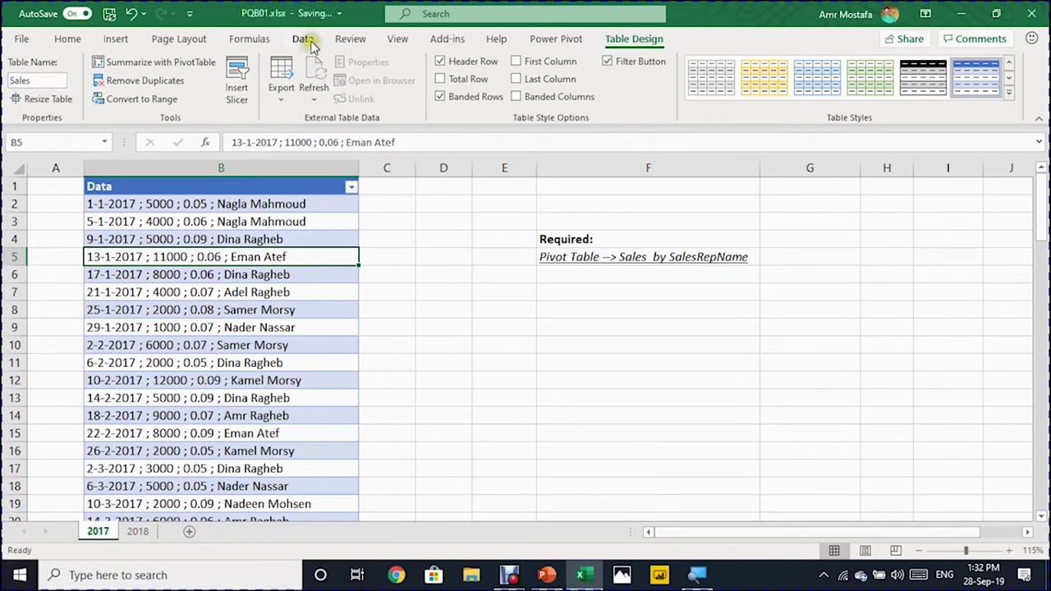
# Load the Sales table into Power Query Editor with From Table/Range
pyautogui.click(303, 39)
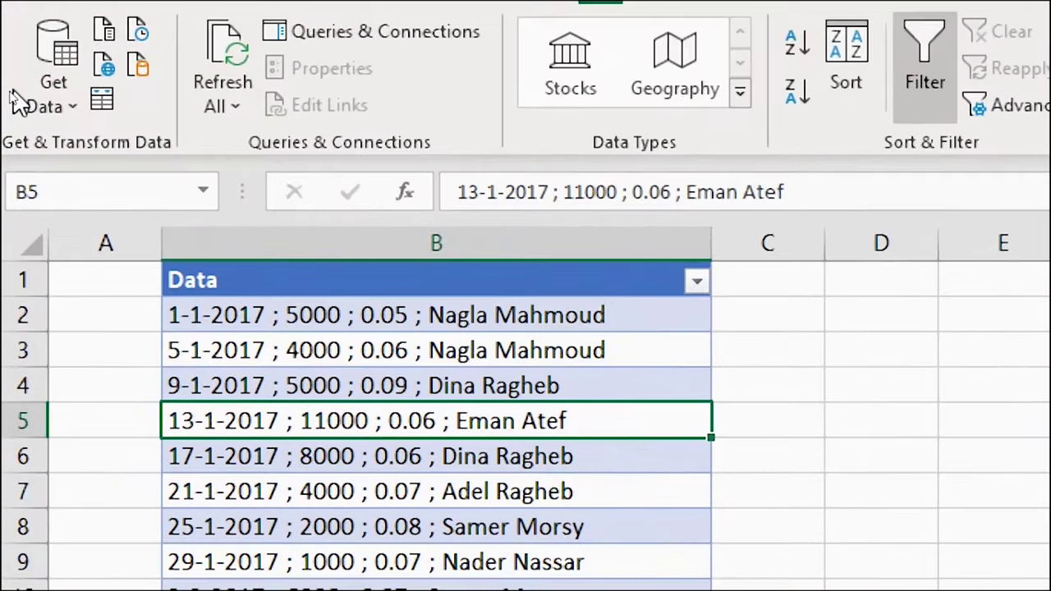
pyautogui.press('alt')
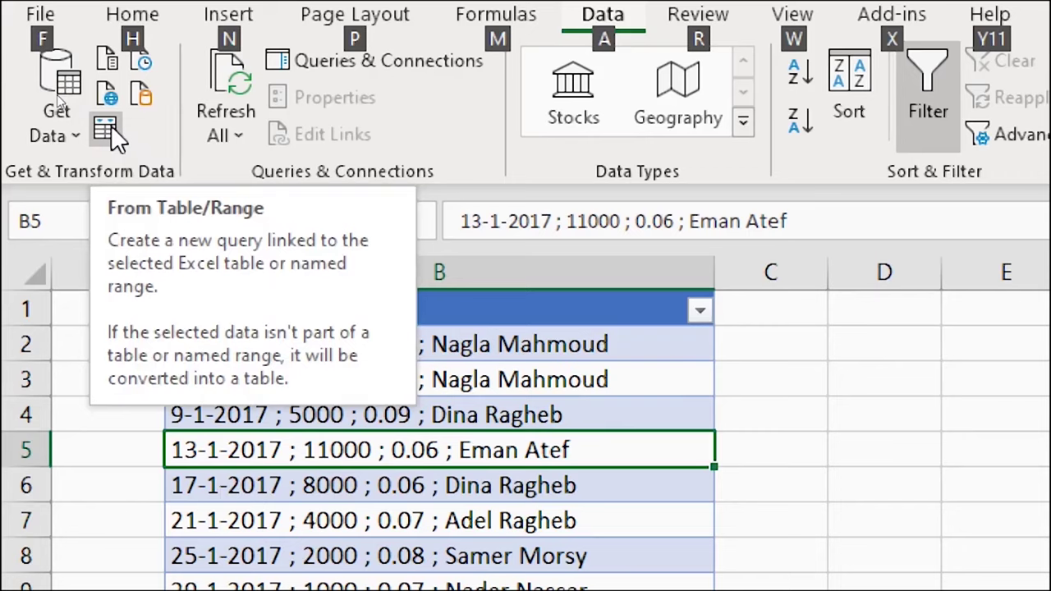
pyautogui.press('Escape')
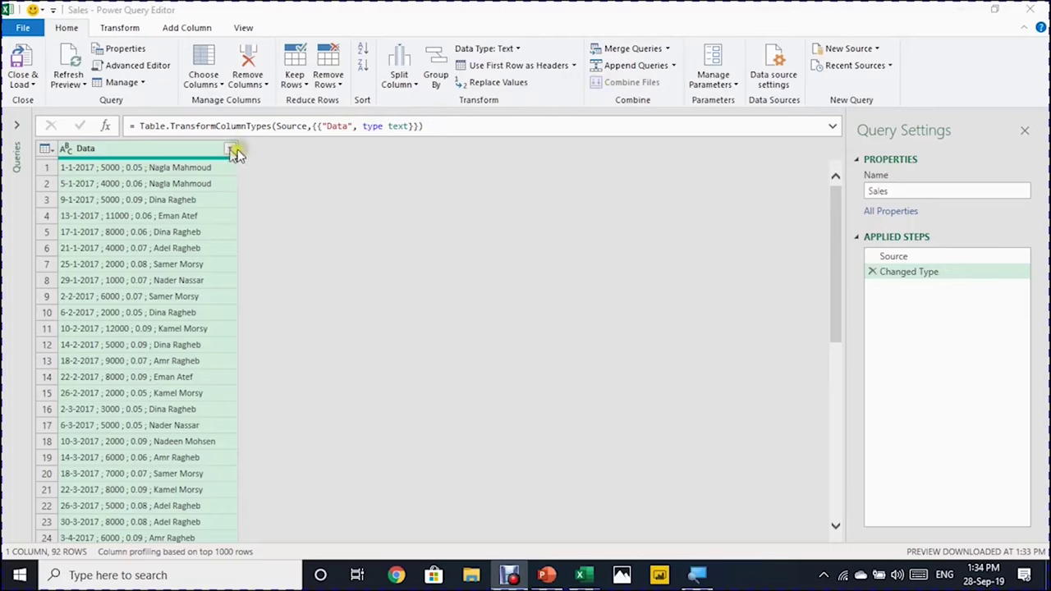
# Show the Queries pane and rename the Sales query to 'Sales&SalesRep' in Query Settings
pyautogui.click(17, 128)
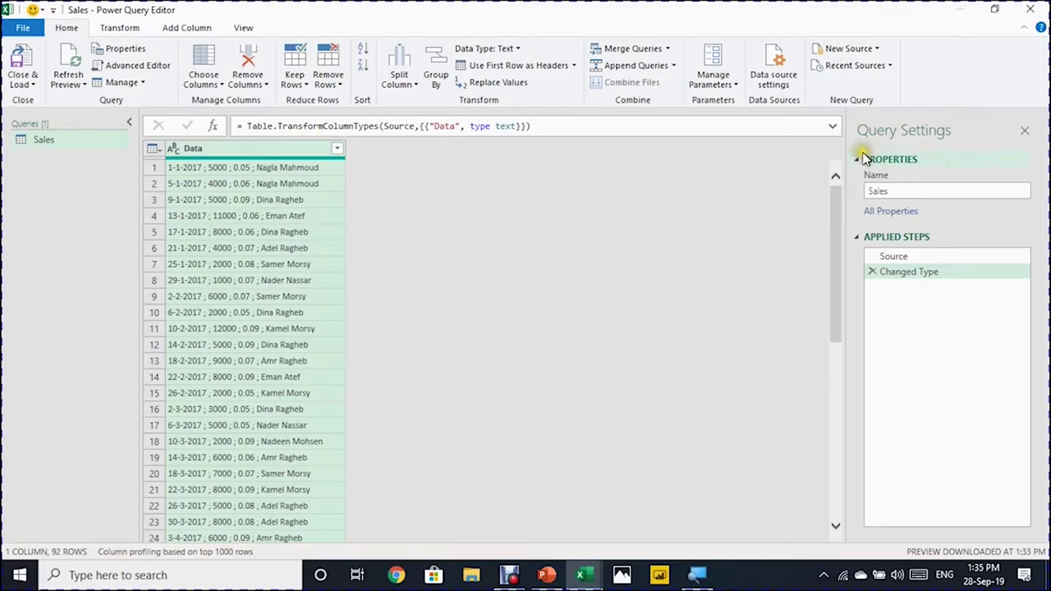
pyautogui.click(895, 190)
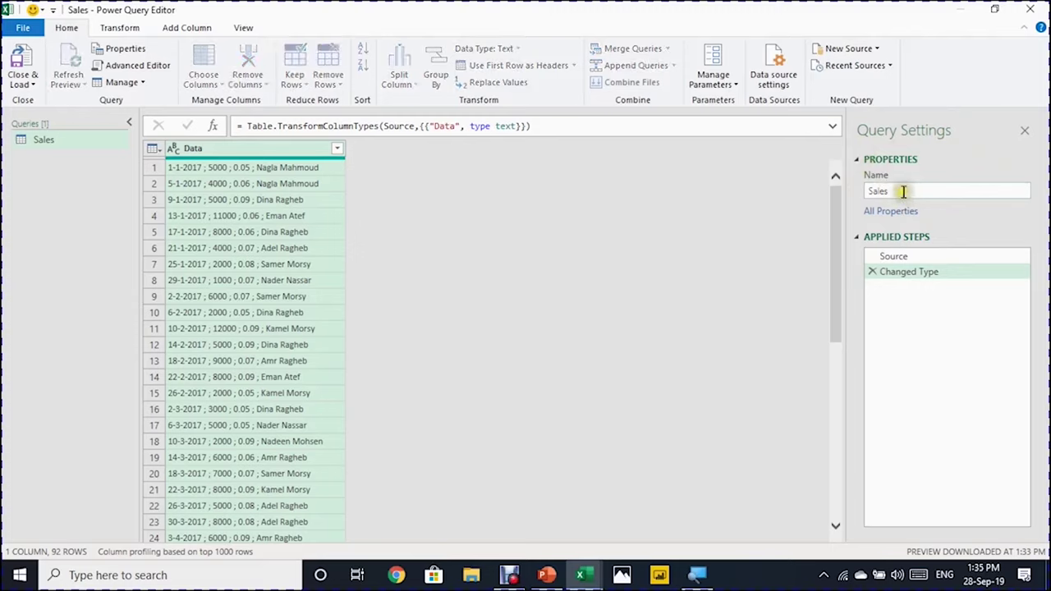
pyautogui.doubleClick(872, 191)
pyautogui.write('Sales&SalesRep')
pyautogui.press('Return')
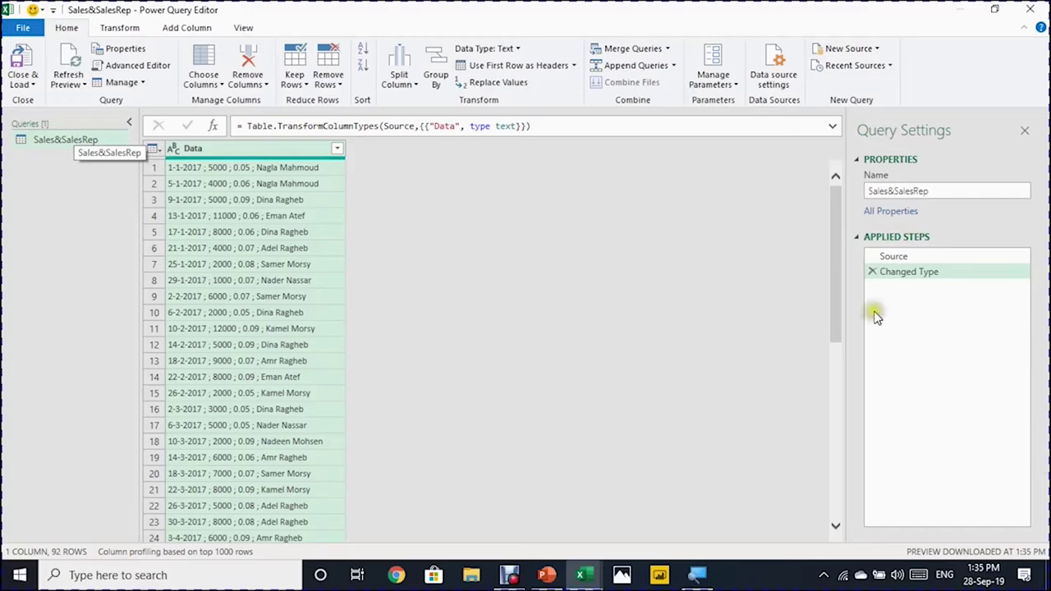
pyautogui.click(907, 256)
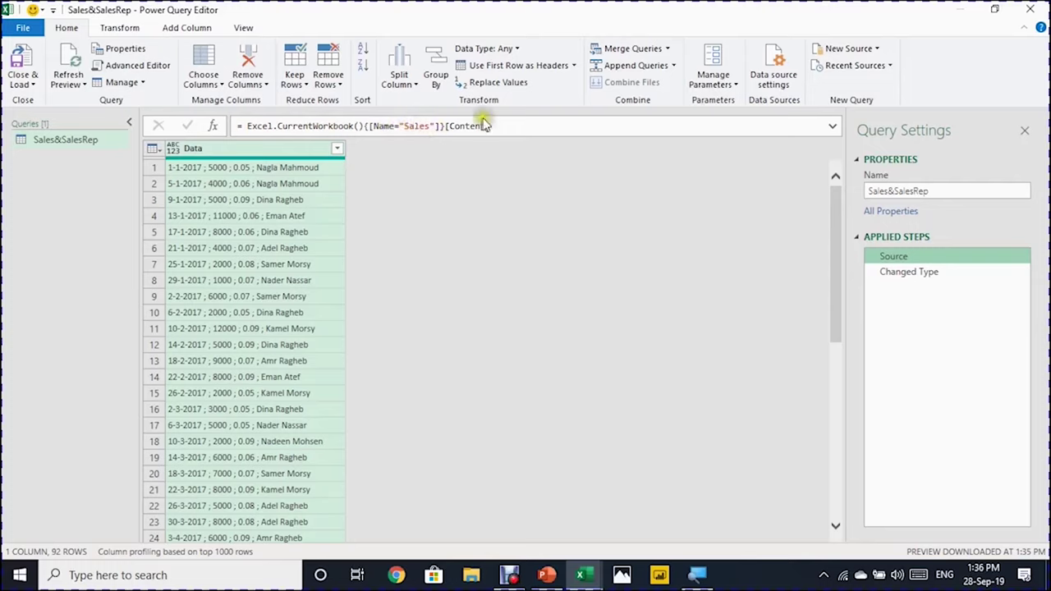
pyautogui.press('Down')
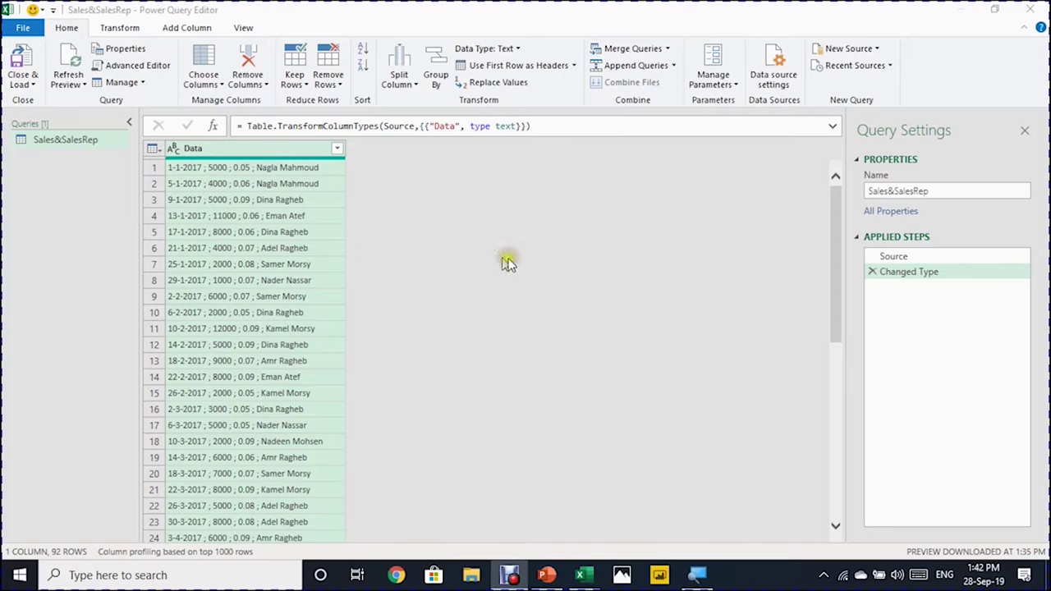
pyautogui.click(903, 274)
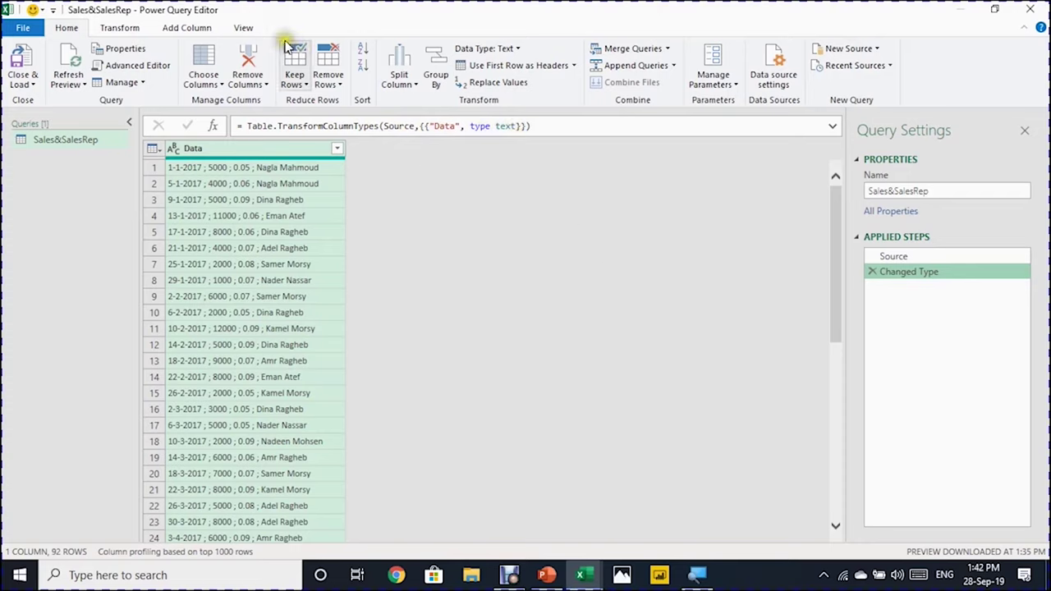
# Read the query's M code in the Advanced Editor, then close it back to the Data grid
pyautogui.click(246, 27)
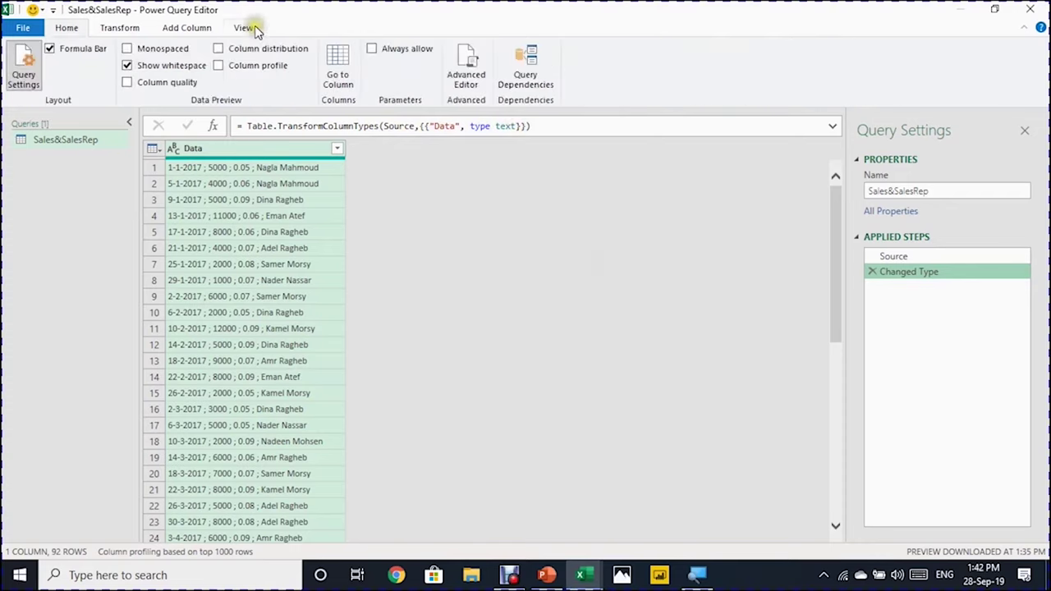
pyautogui.click(470, 73)
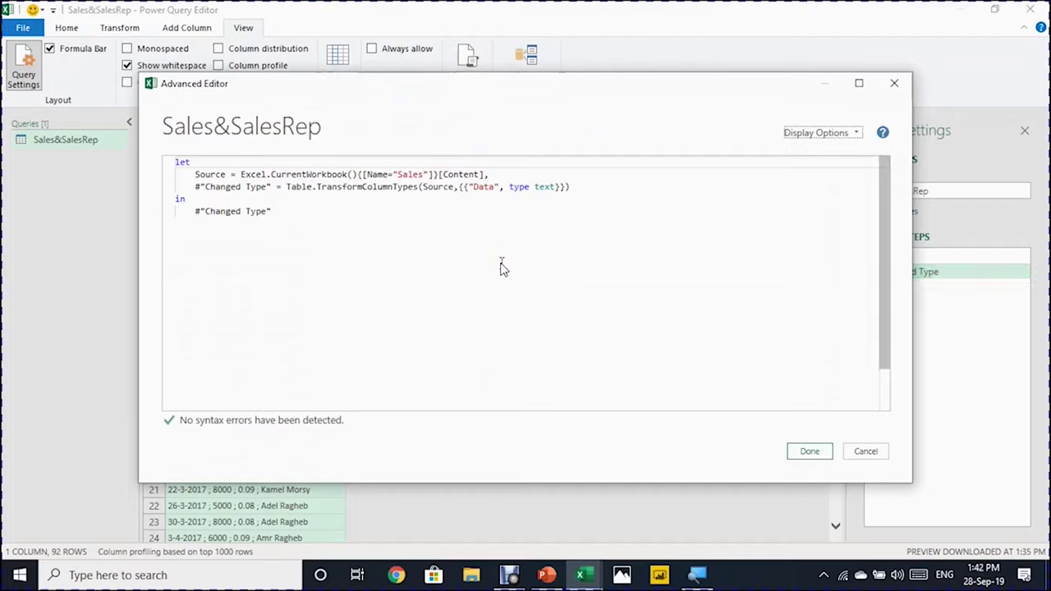
pyautogui.moveTo(271, 211); pyautogui.dragTo(164, 164)
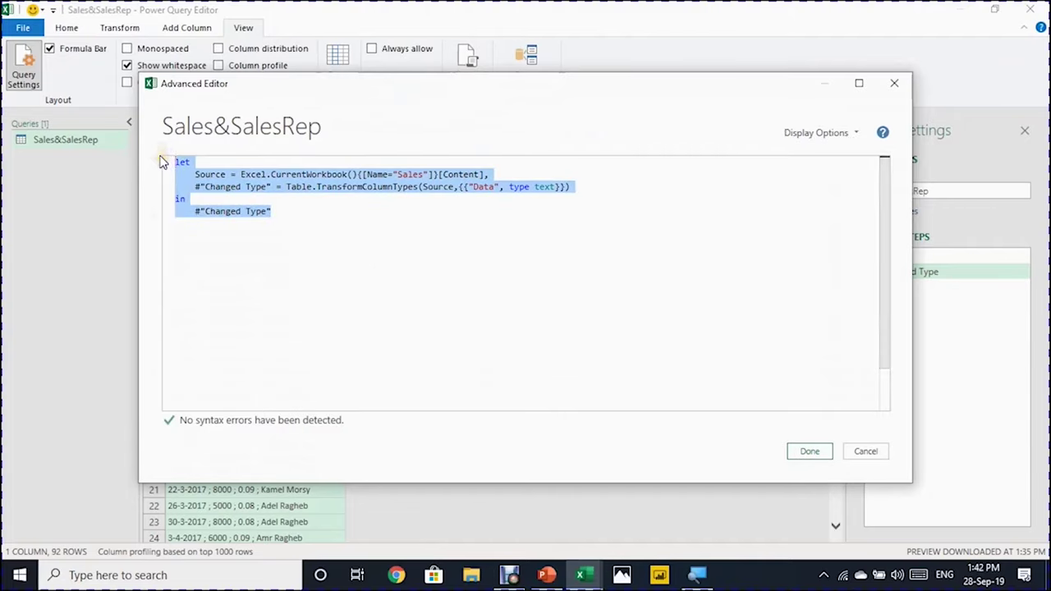
pyautogui.click(385, 272)
pyautogui.press('Escape')
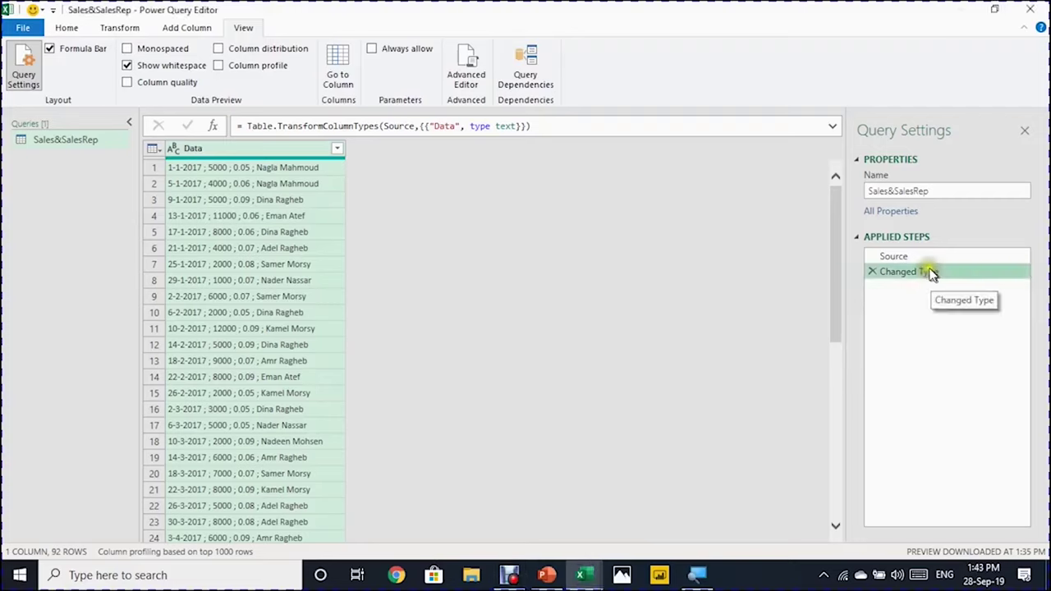
# Remove the Changed Type step and start splitting the Data column by delimiter
pyautogui.click(873, 275)
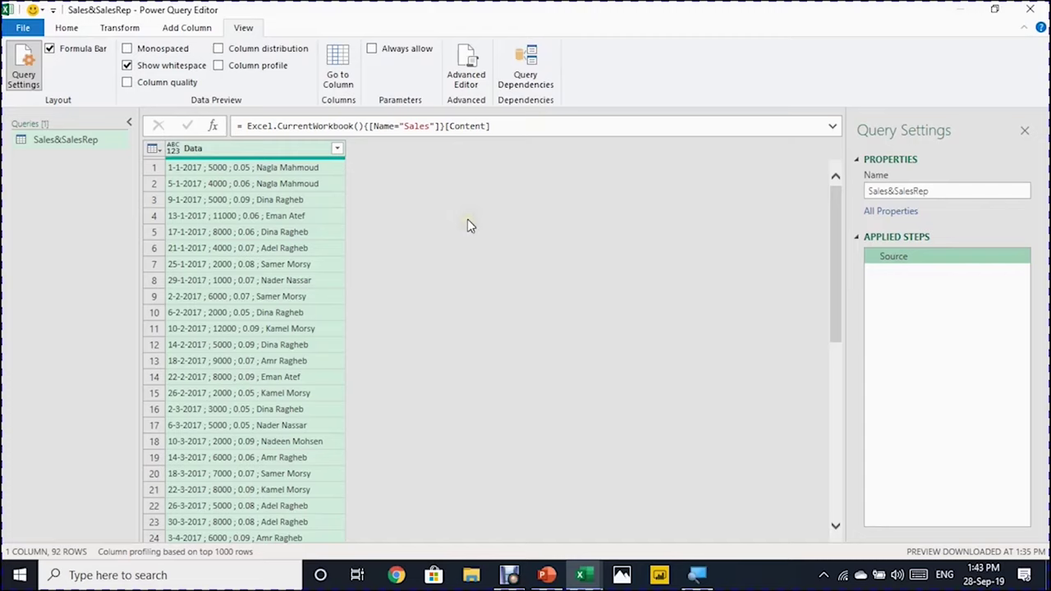
pyautogui.click(220, 149)
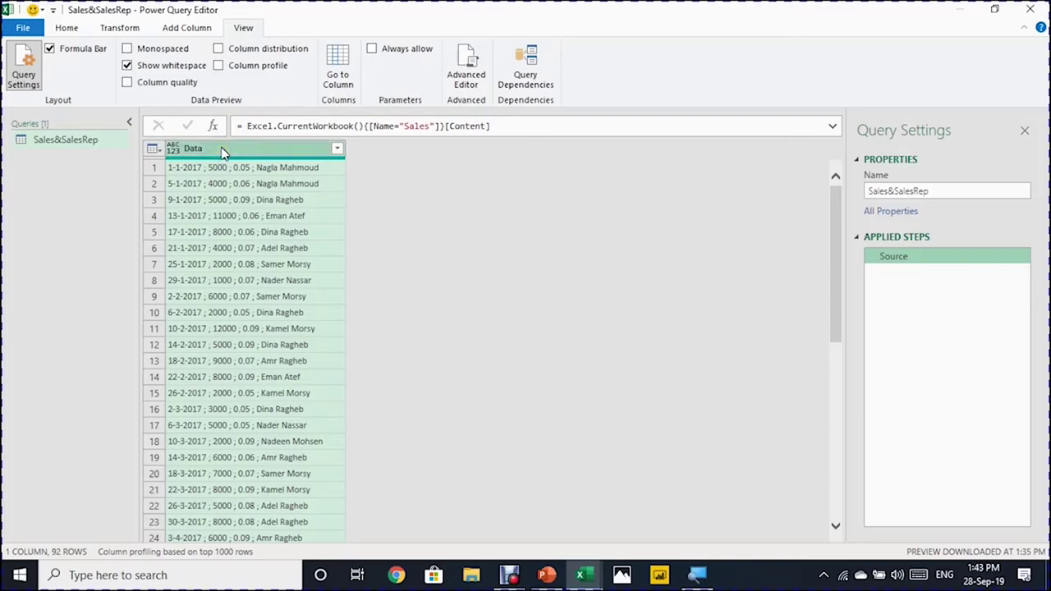
pyautogui.click(68, 31)
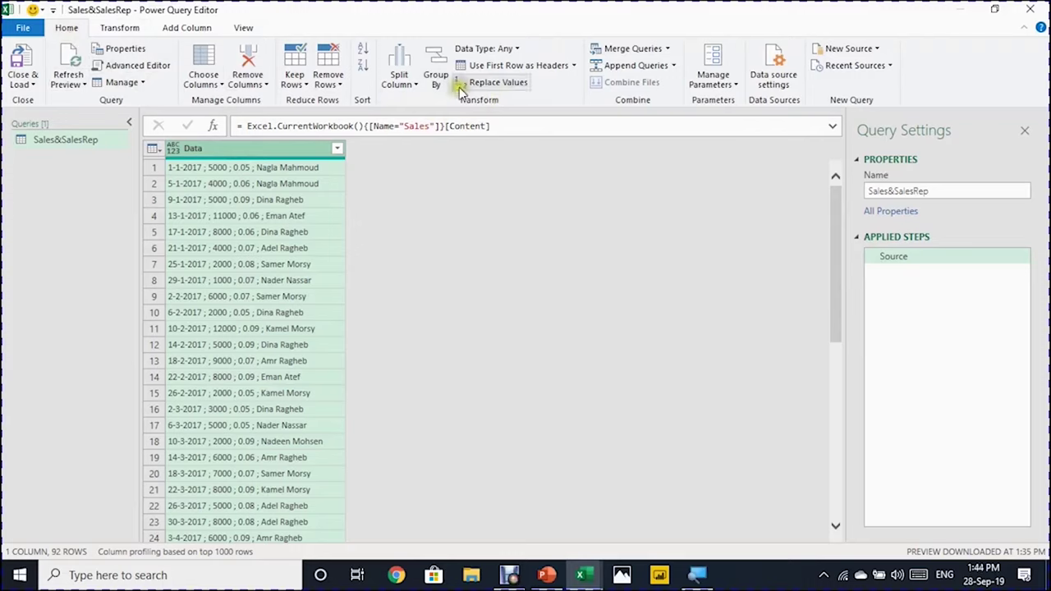
pyautogui.click(417, 87)
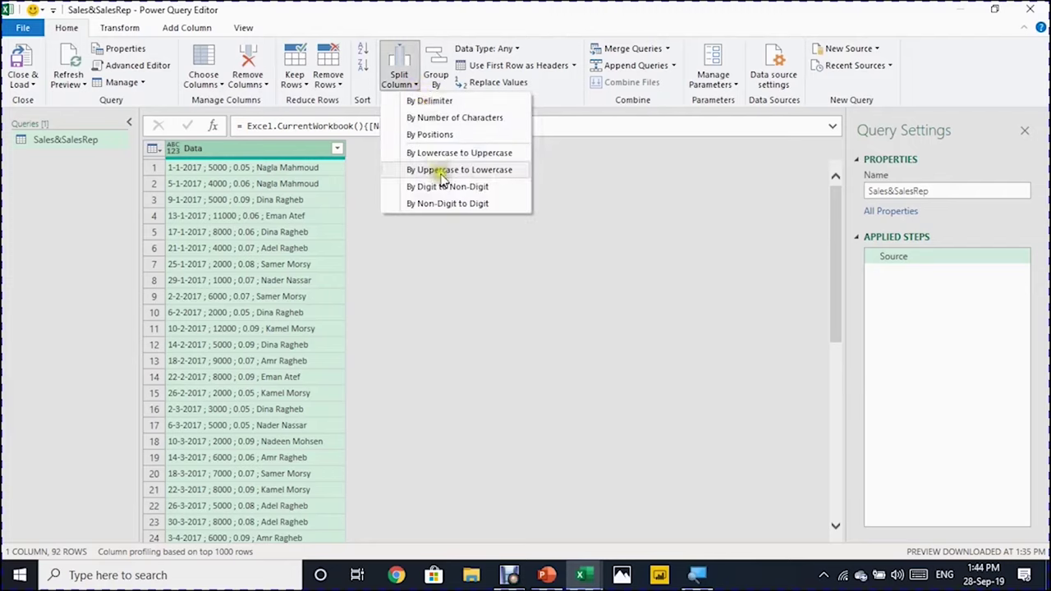
pyautogui.click(448, 102)
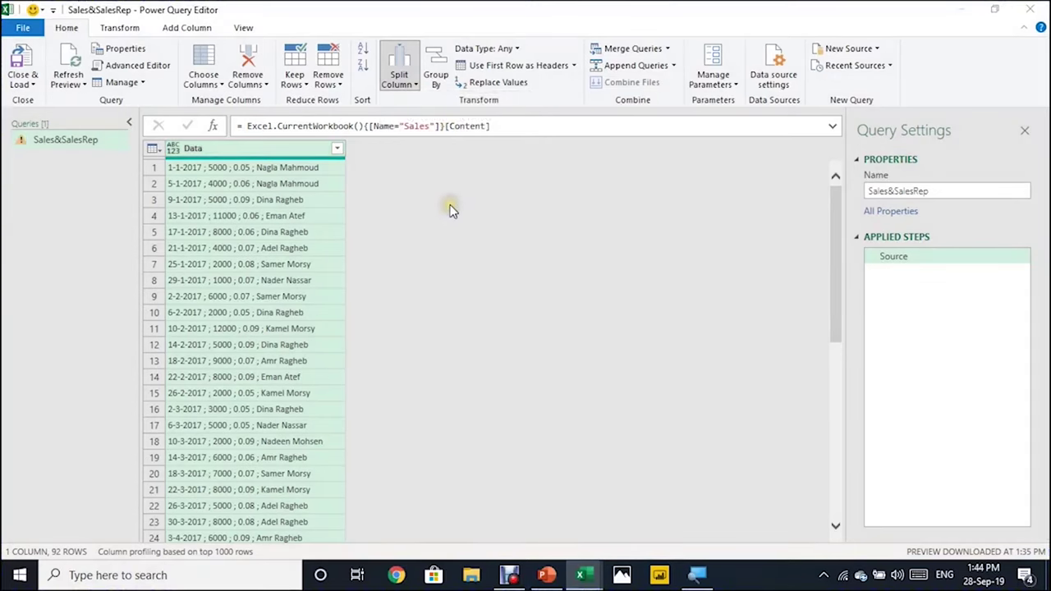
# Split at each occurrence of a custom ';' delimiter, producing Data.1 to Data.4
pyautogui.moveTo(425, 157); pyautogui.dragTo(509, 179)
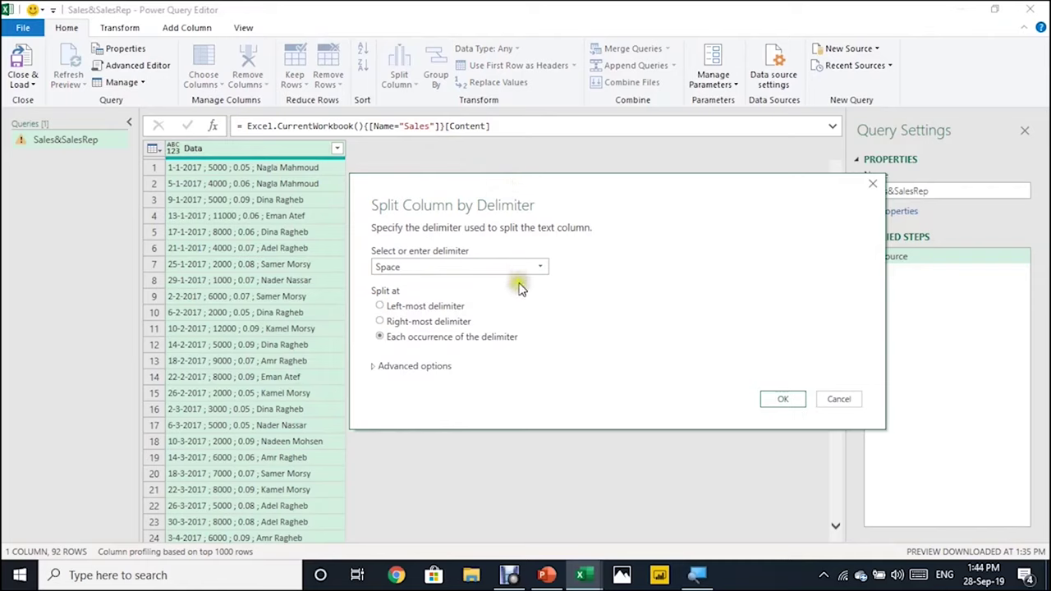
pyautogui.click(496, 268)
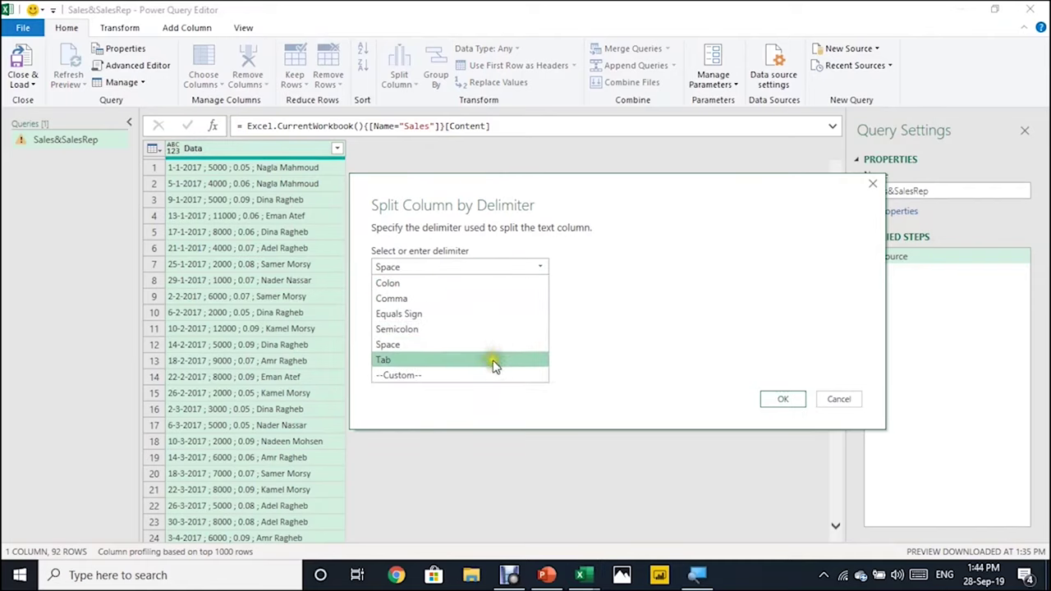
pyautogui.click(496, 382)
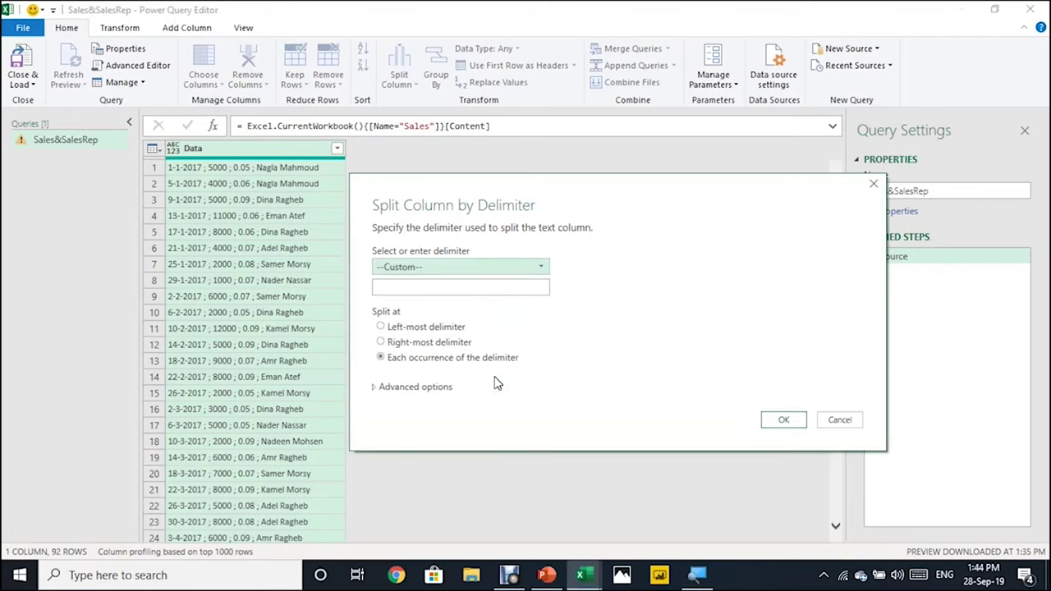
pyautogui.click(428, 288)
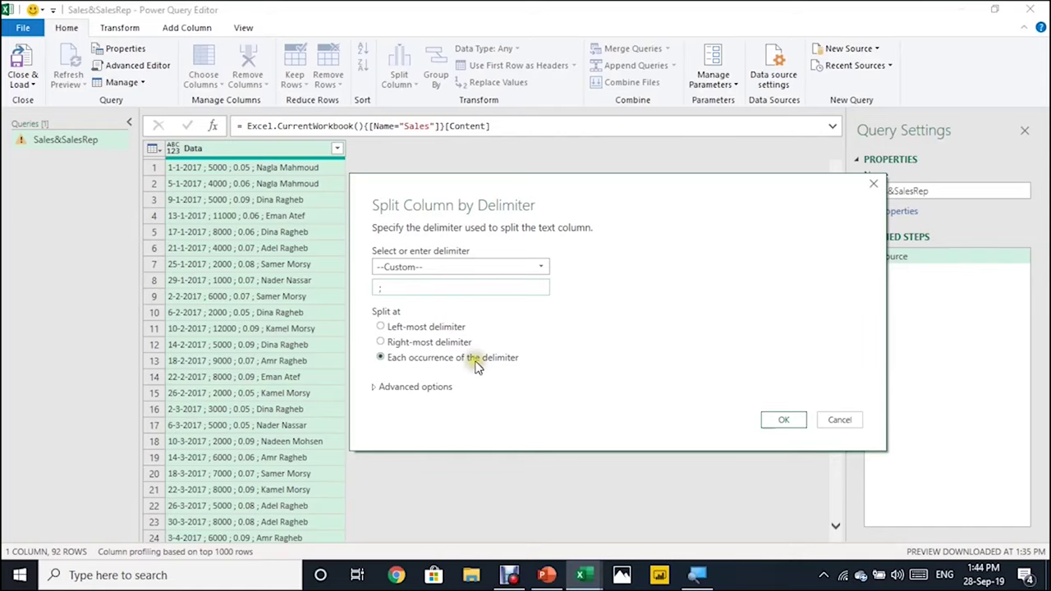
pyautogui.click(784, 421)
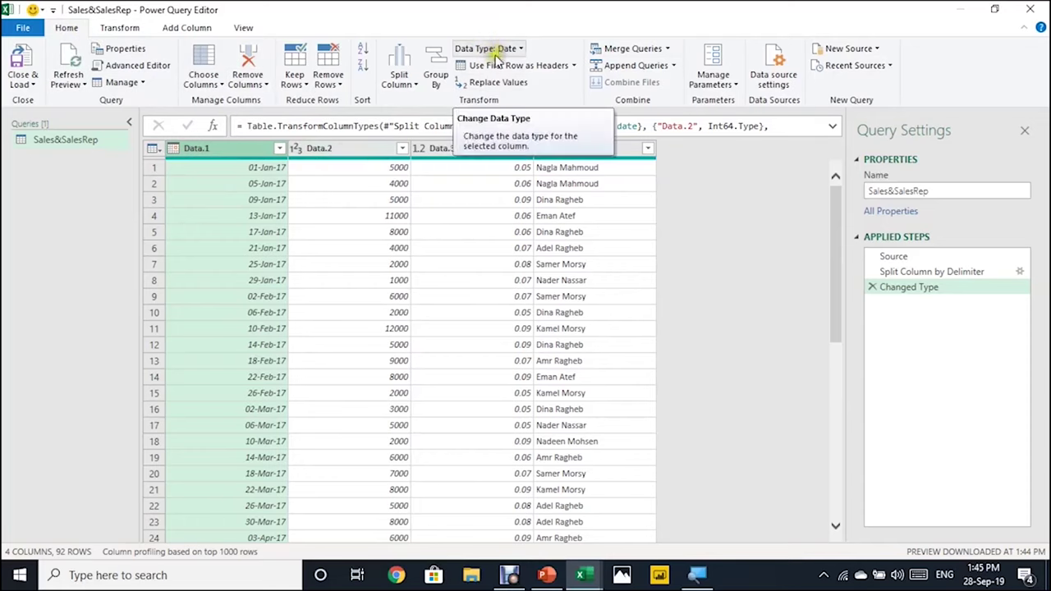
# Change Data.2 from Whole Number to Decimal Number, replacing the current type conversion
pyautogui.click(348, 150)
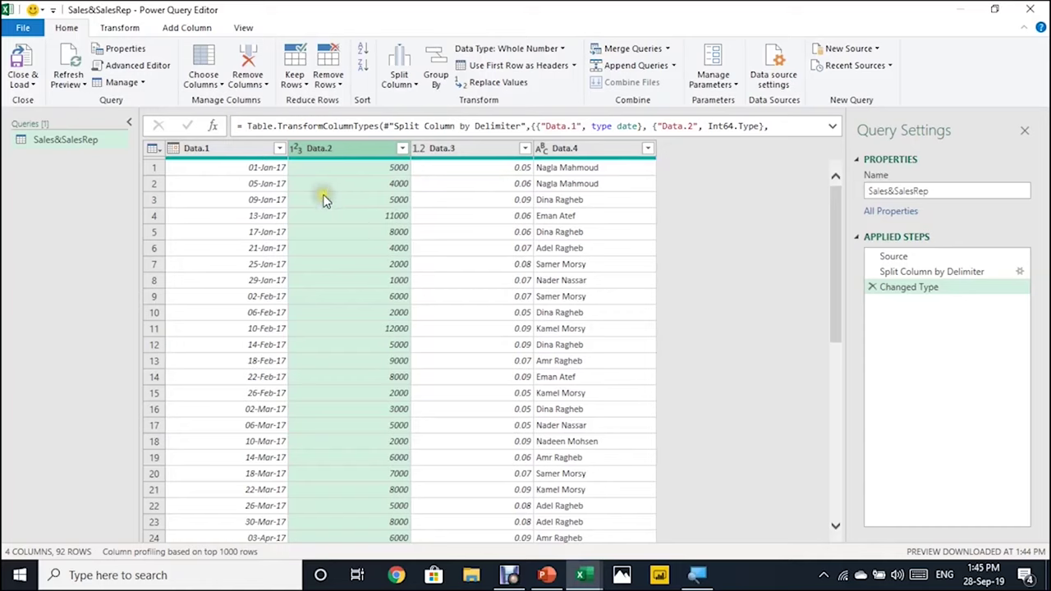
pyautogui.click(296, 149)
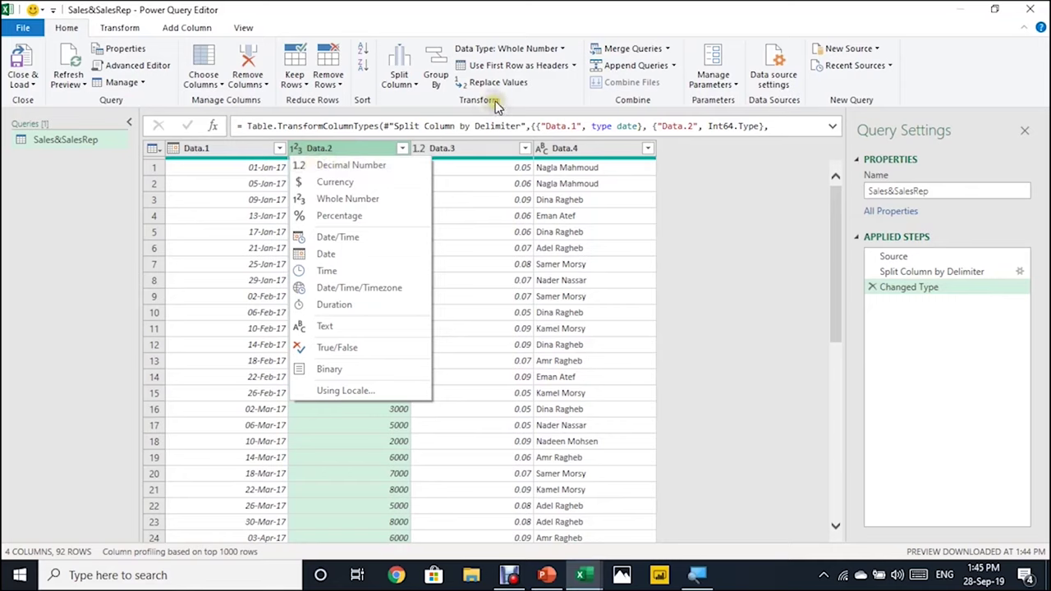
pyautogui.click(547, 49)
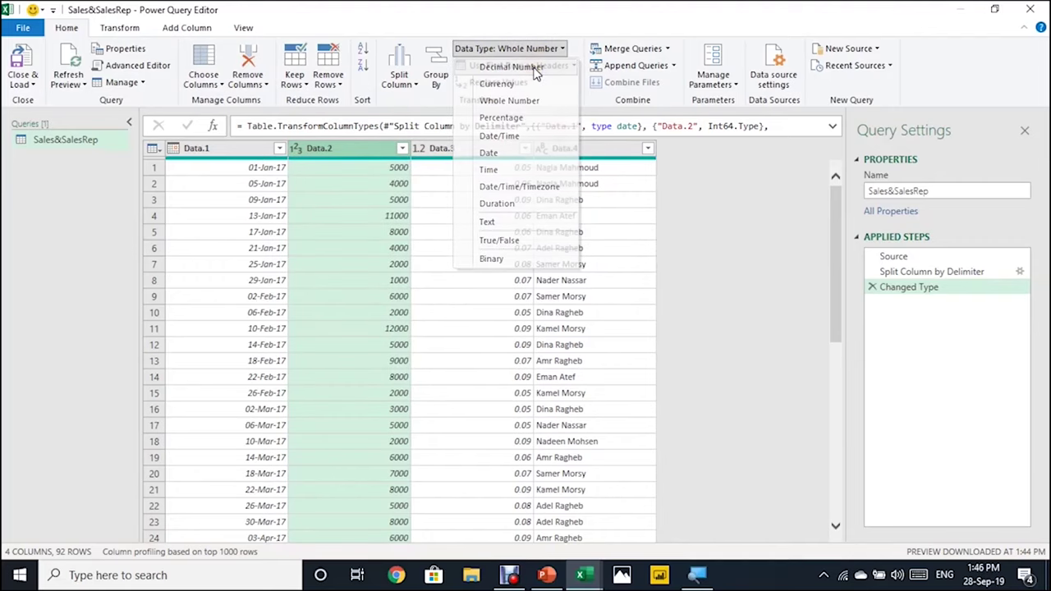
pyautogui.click(535, 69)
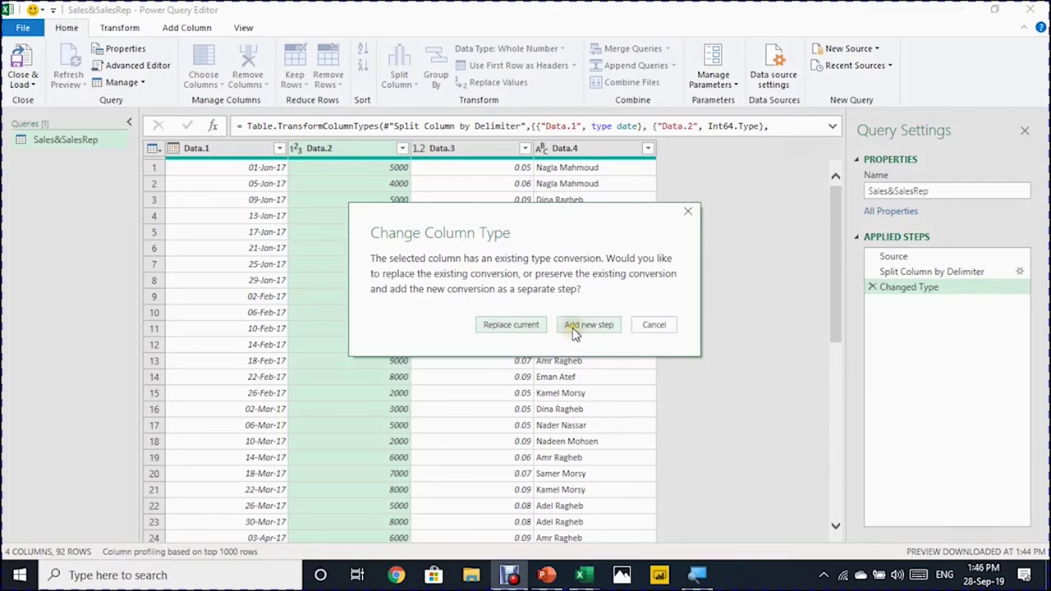
pyautogui.click(525, 326)
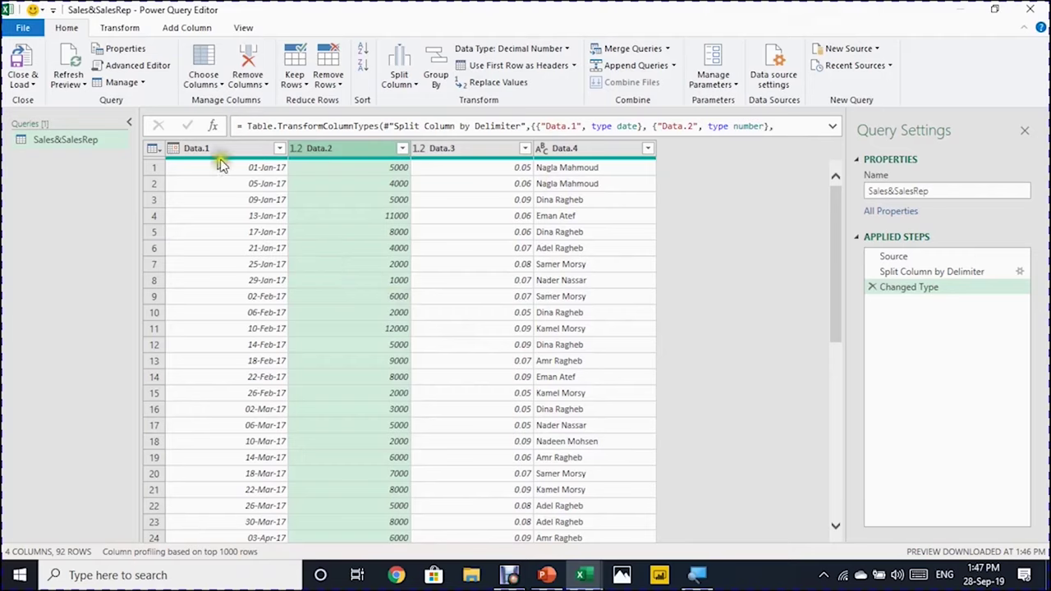
# Begin renaming the columns, starting with the Data.1 header
pyautogui.doubleClick(200, 151)
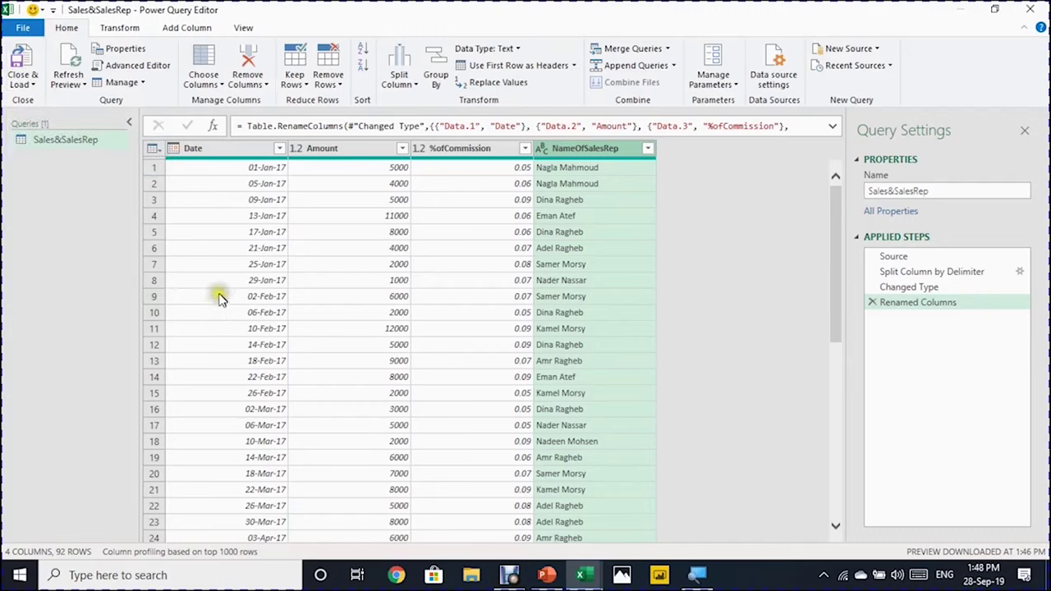
# Close & Load the query as a table on the existing 2017 sheet at cell F7
pyautogui.click(33, 86)
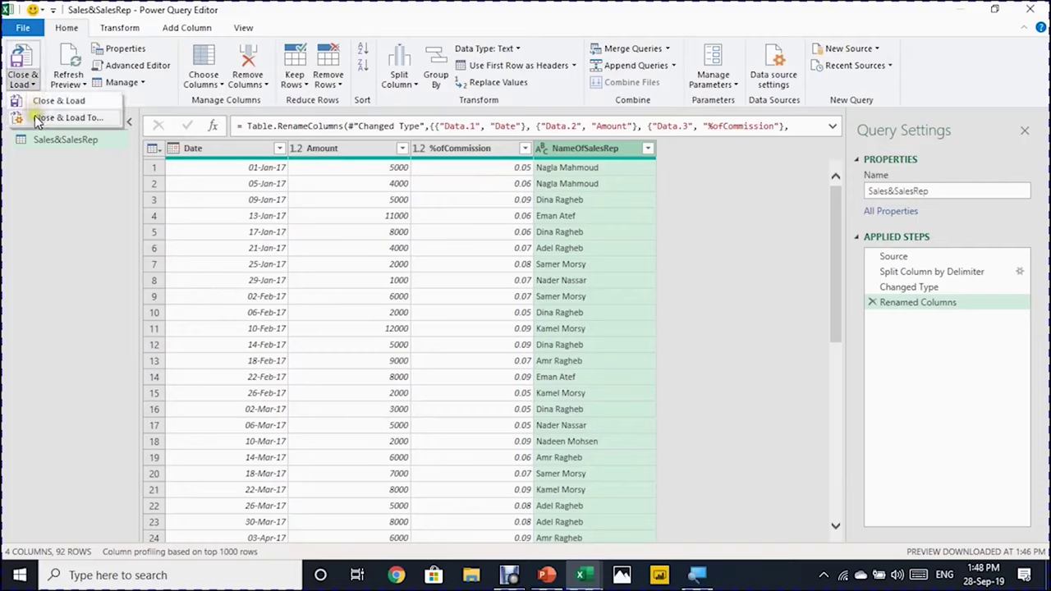
pyautogui.click(36, 119)
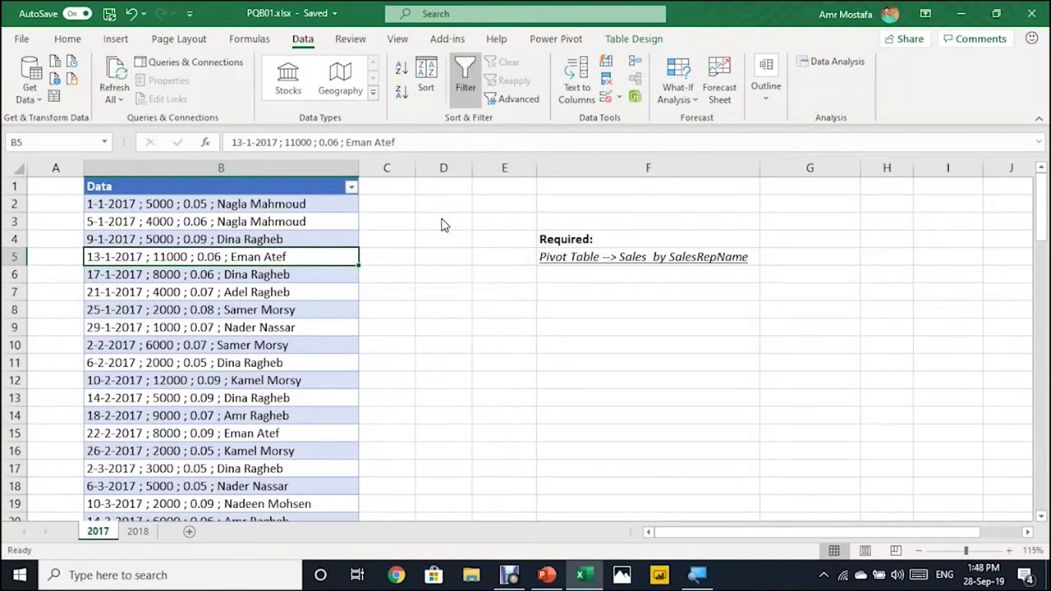
pyautogui.moveTo(417, 197); pyautogui.dragTo(353, 197)
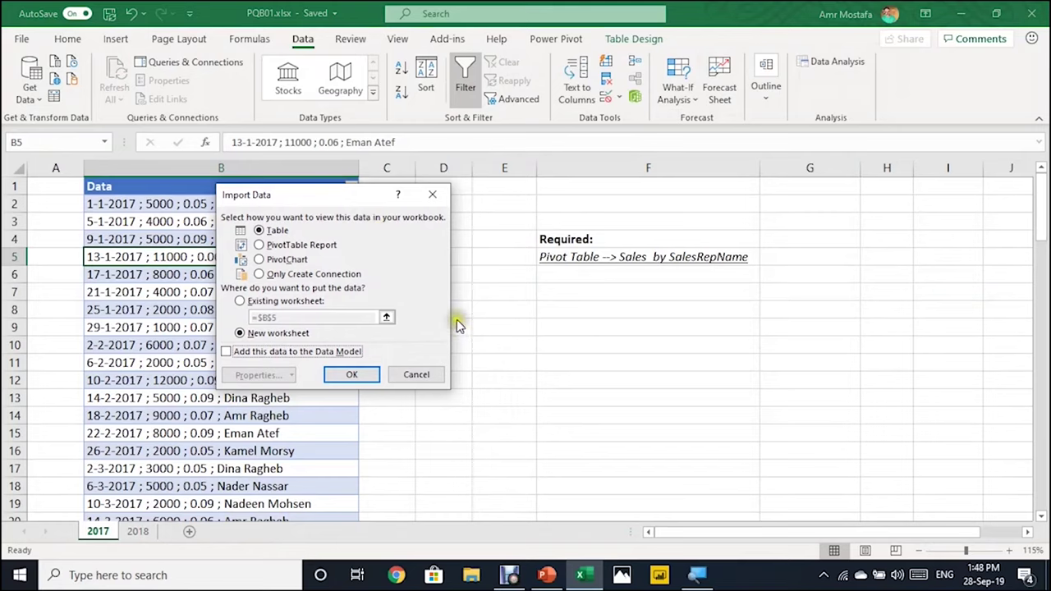
pyautogui.click(259, 303)
pyautogui.click(570, 294)
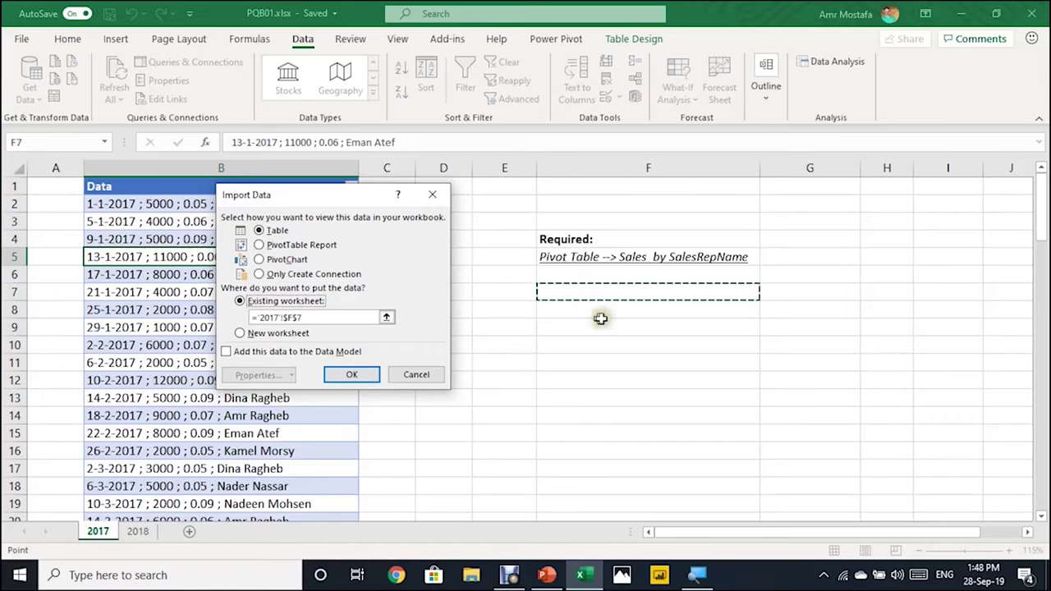
pyautogui.click(355, 373)
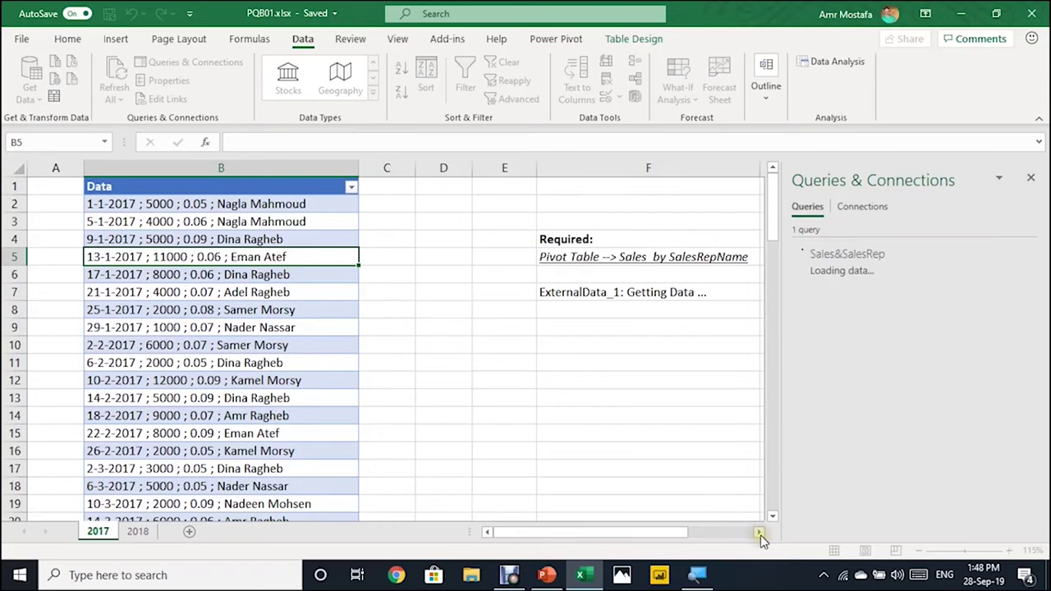
# Inspect the loaded date, amount, commission and rep name values in F8 through I8
pyautogui.hscroll(3, 760, 536)
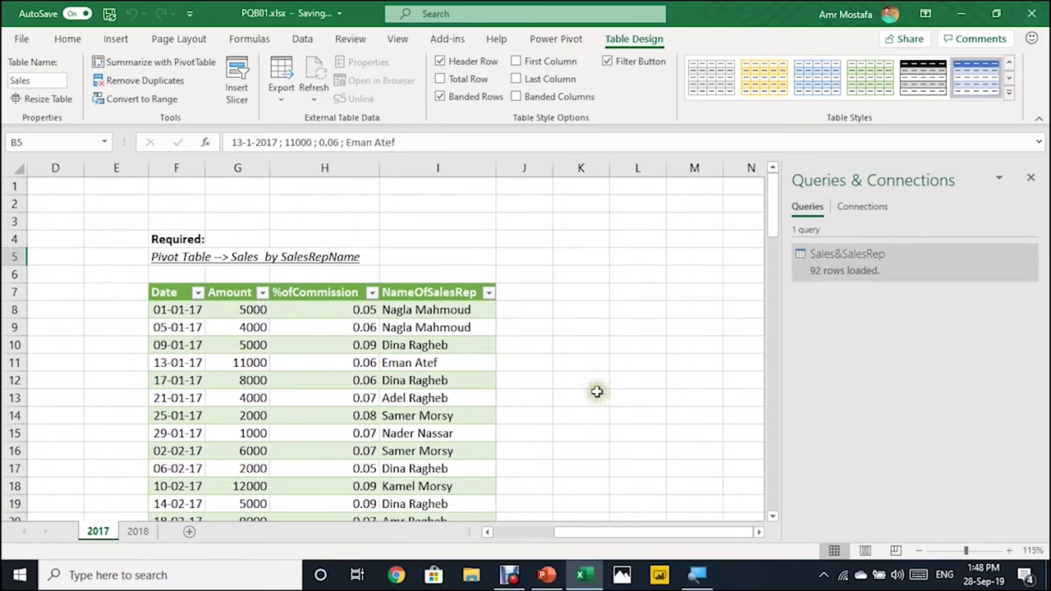
pyautogui.click(175, 308)
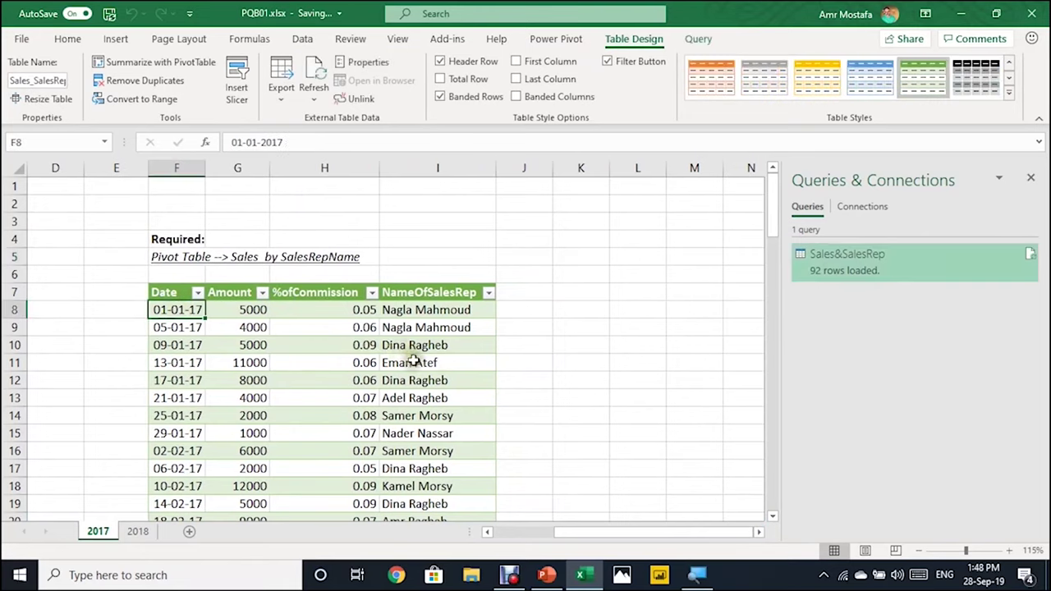
pyautogui.click(221, 312)
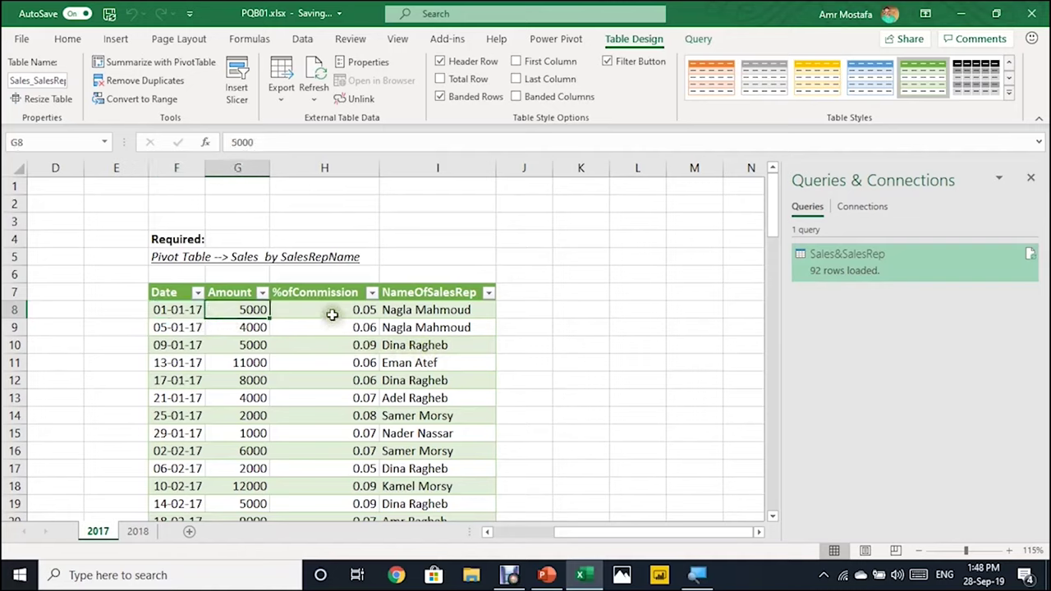
pyautogui.click(332, 309)
pyautogui.click(418, 307)
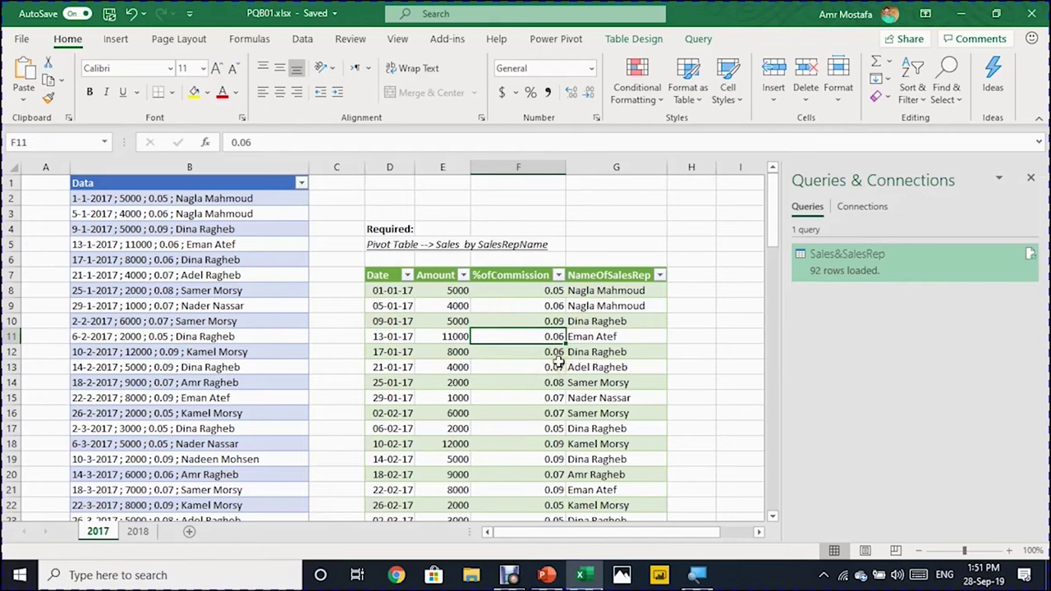
# Summarize the Sales_SalesRep table with a PivotTable placed at J5 on the existing worksheet
pyautogui.click(630, 41)
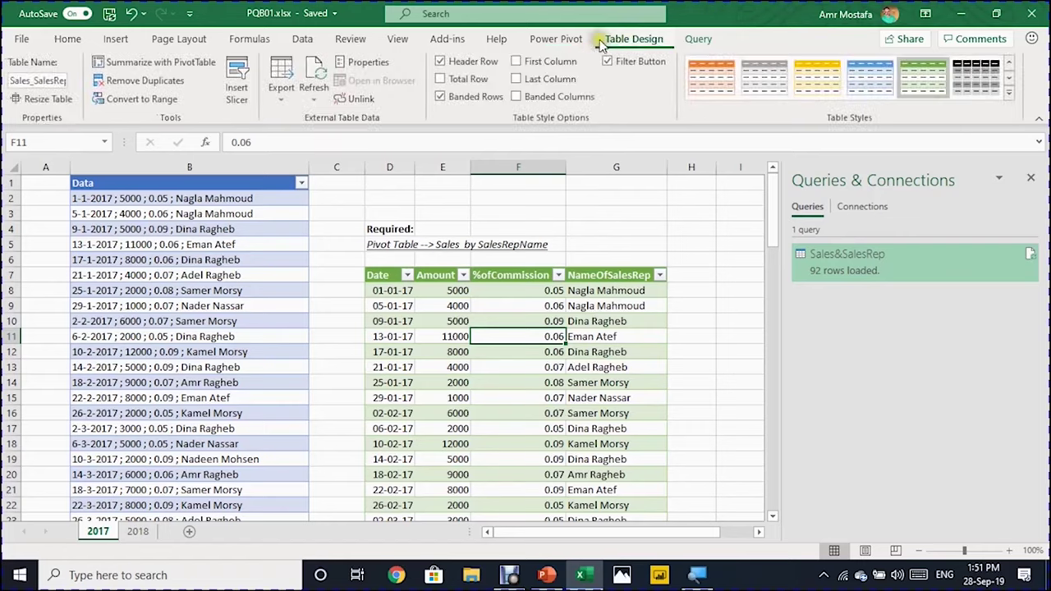
pyautogui.click(175, 63)
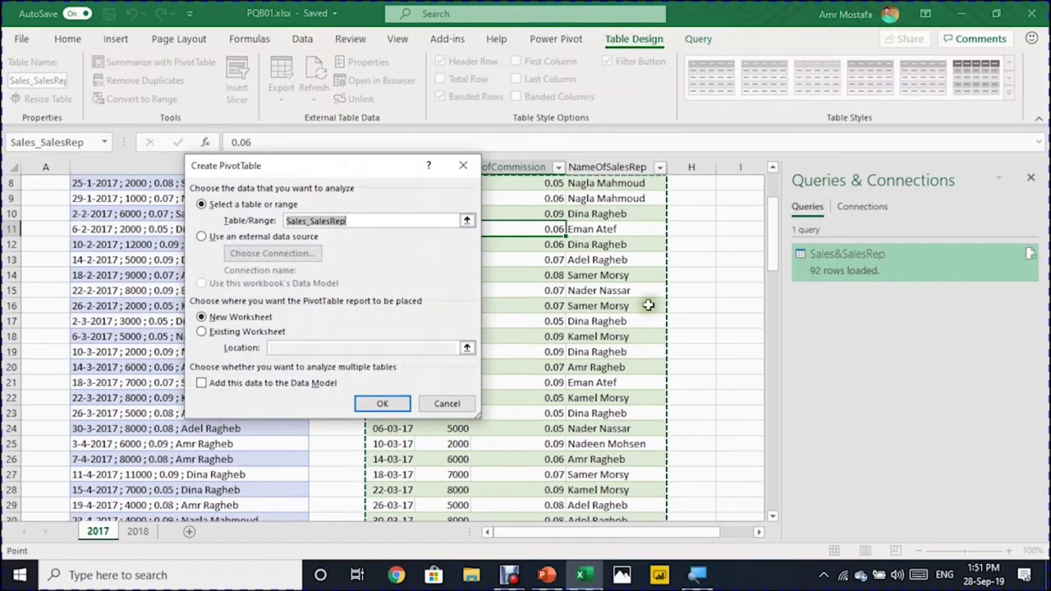
pyautogui.click(758, 532)
pyautogui.click(758, 532)
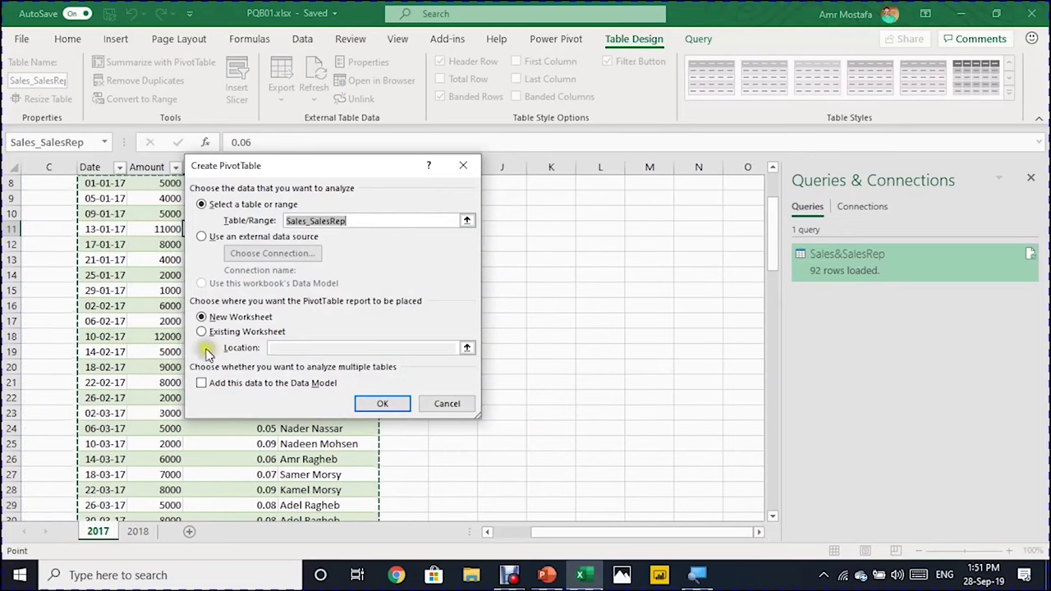
pyautogui.click(202, 332)
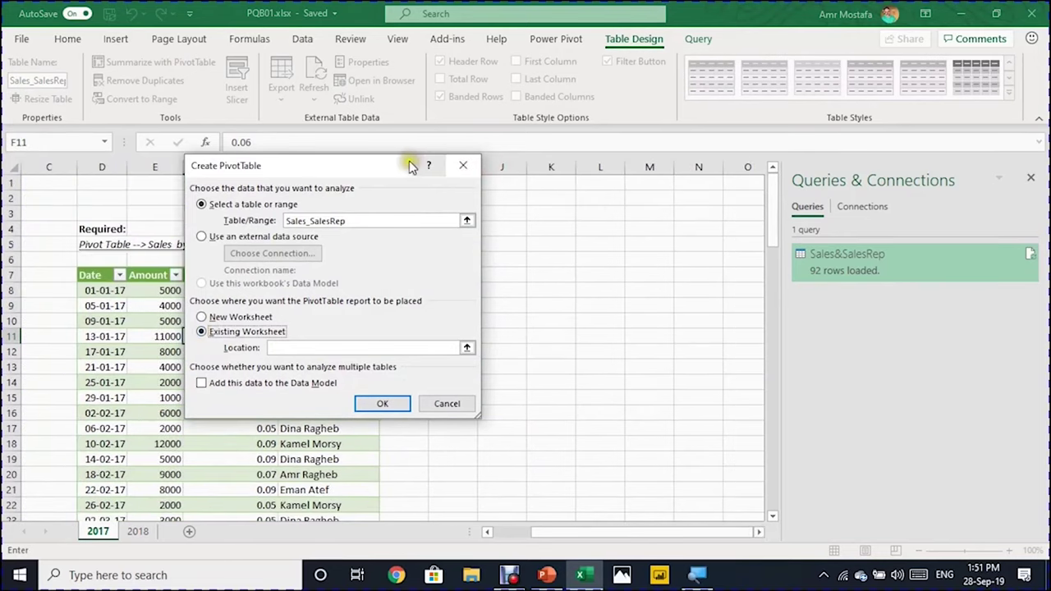
pyautogui.moveTo(412, 167); pyautogui.dragTo(298, 211)
pyautogui.click(502, 243)
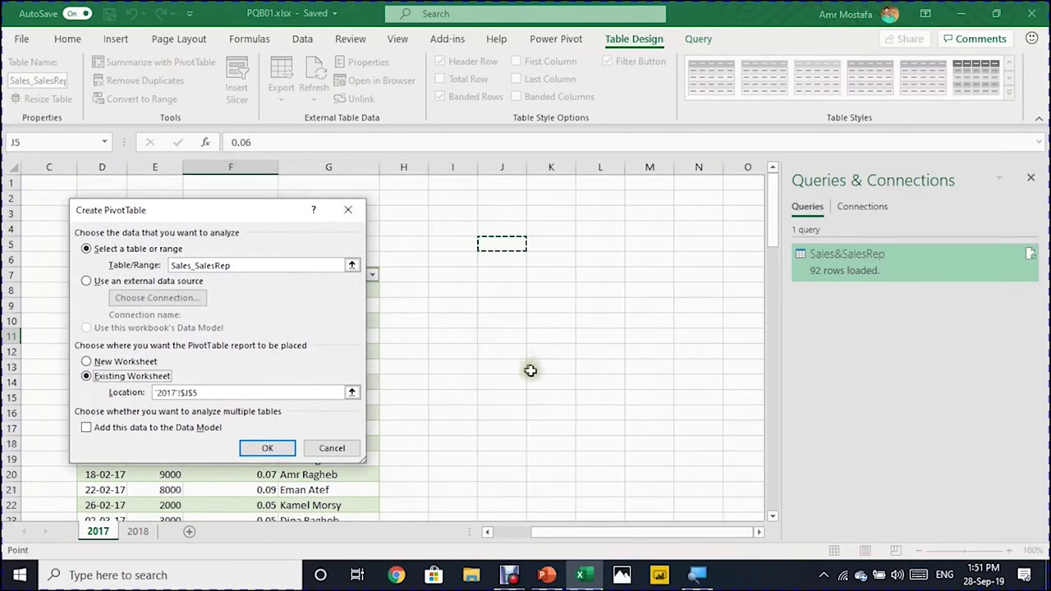
pyautogui.click(284, 452)
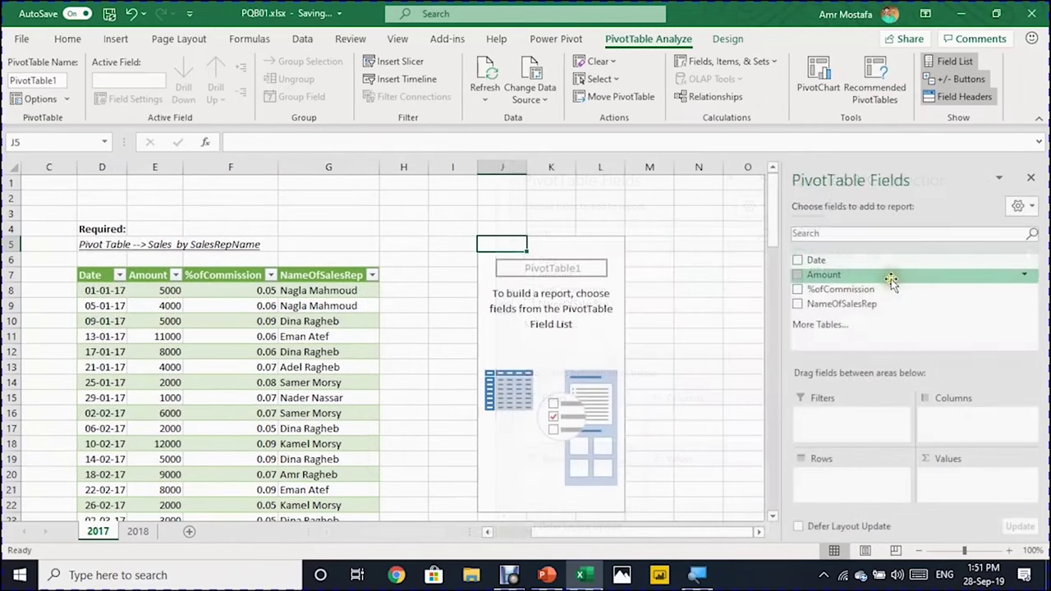
# Sum Amount by NameOfSalesRep in the pivot, formatted as currency
pyautogui.moveTo(891, 279); pyautogui.dragTo(990, 497)
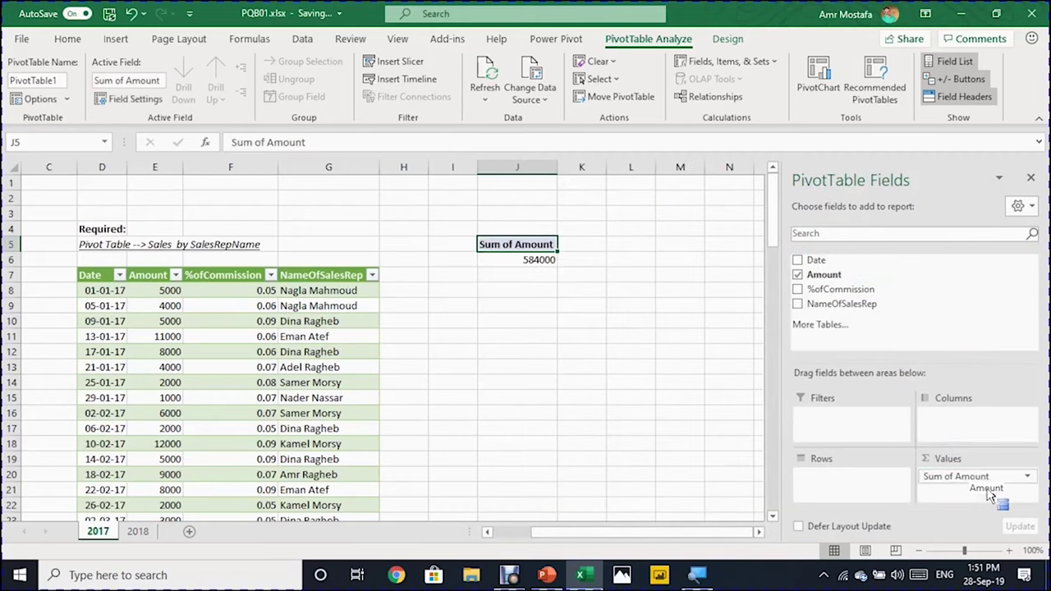
pyautogui.rightClick(540, 259)
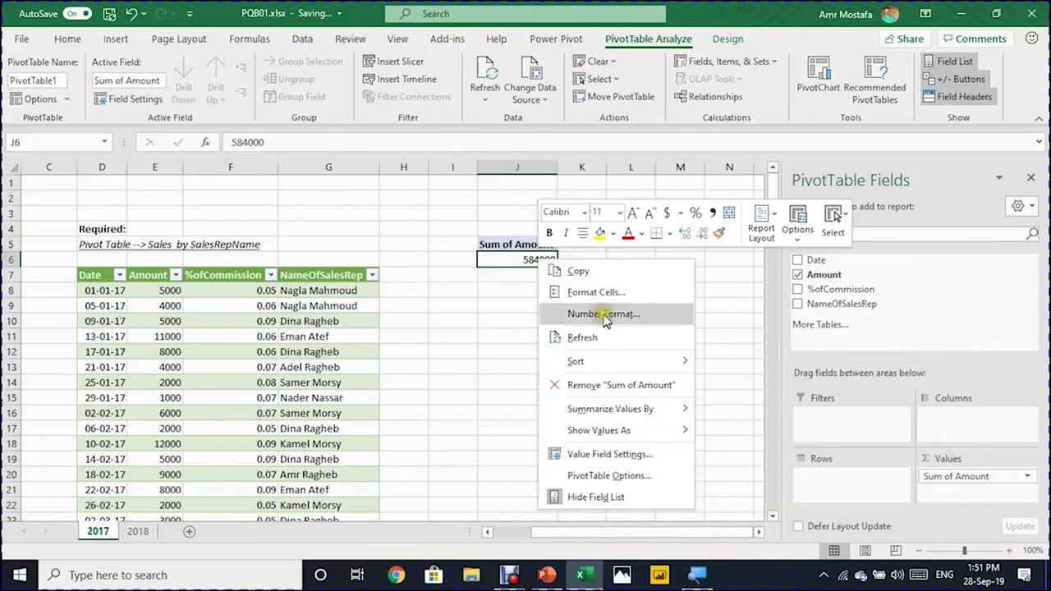
pyautogui.click(605, 313)
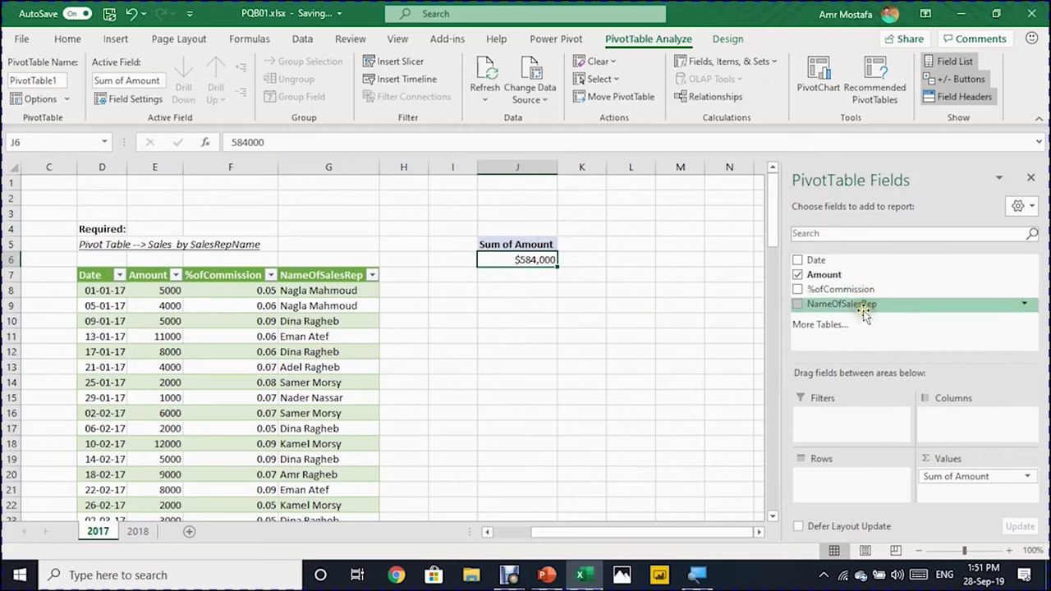
pyautogui.moveTo(857, 304); pyautogui.dragTo(890, 480)
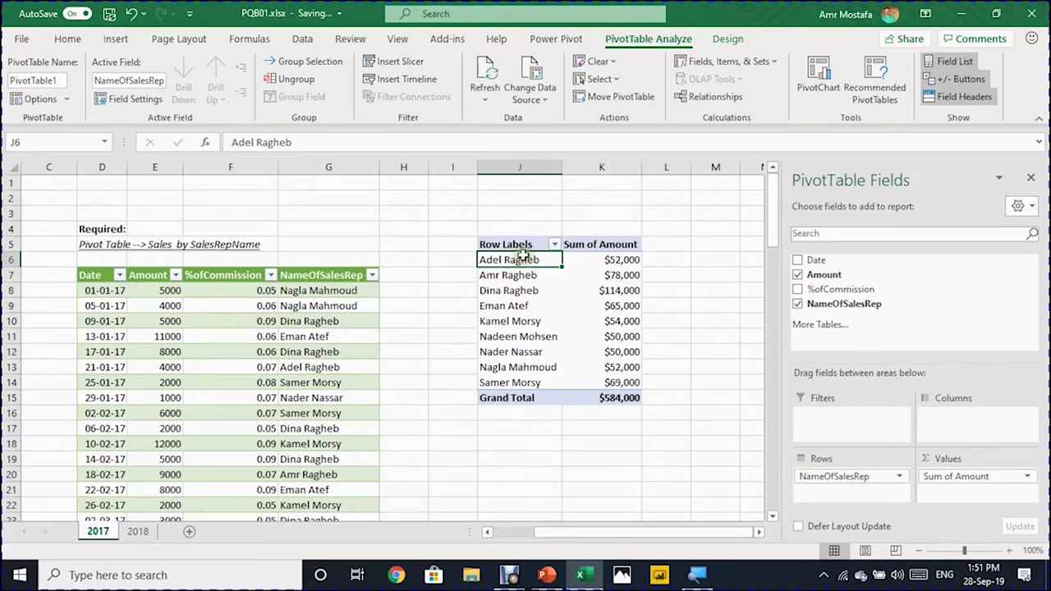
# Move the whole pivot table so it starts at cell I7
pyautogui.moveTo(520, 246); pyautogui.dragTo(614, 399)
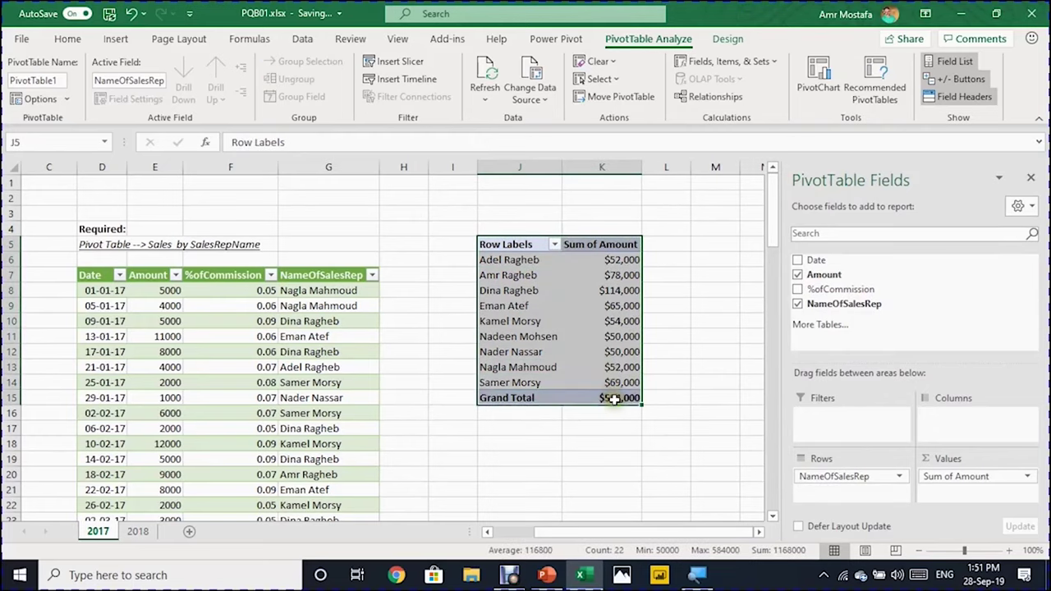
pyautogui.hotkey('ctrl', 'c')
pyautogui.click(463, 274)
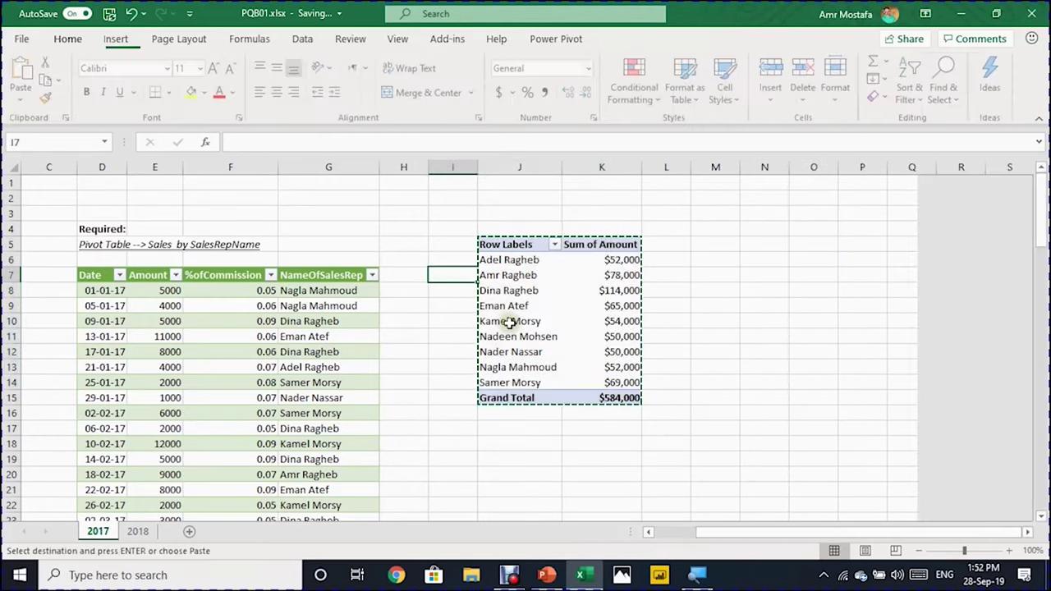
pyautogui.hotkey('ctrl', 'v')
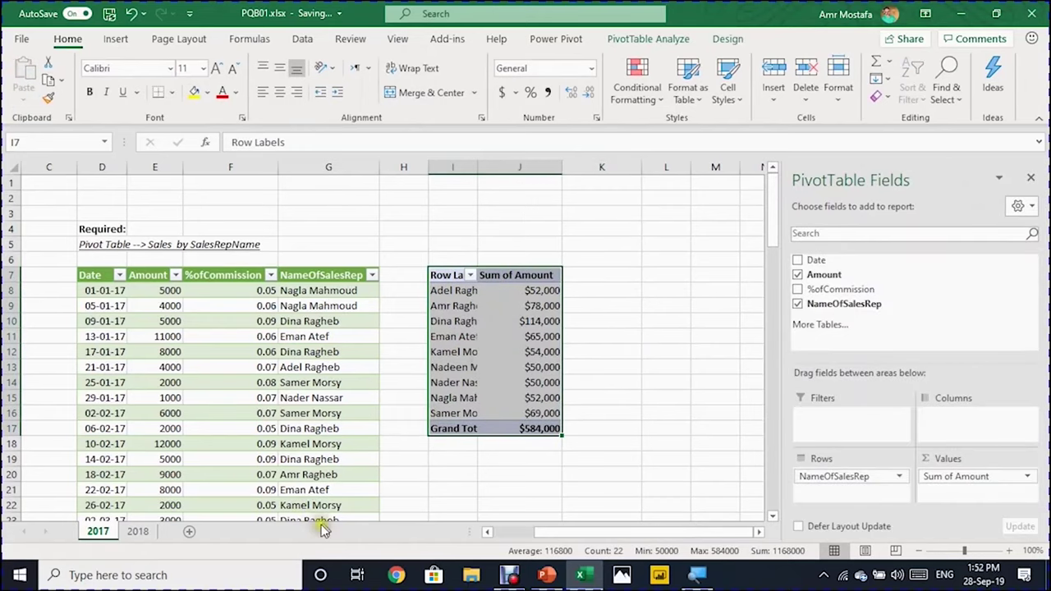
# Copy the 2018 sheet's data entries from B3 down to the last row
pyautogui.click(137, 532)
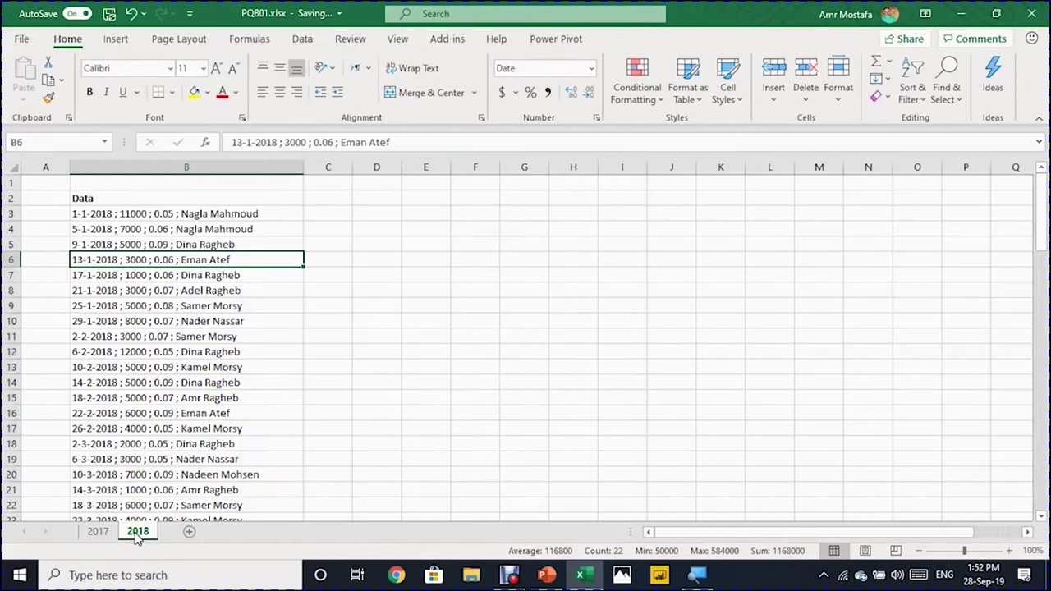
pyautogui.click(156, 215)
pyautogui.hotkey('ctrl', 'shift', 'Down')
pyautogui.hotkey('ctrl', 'c')
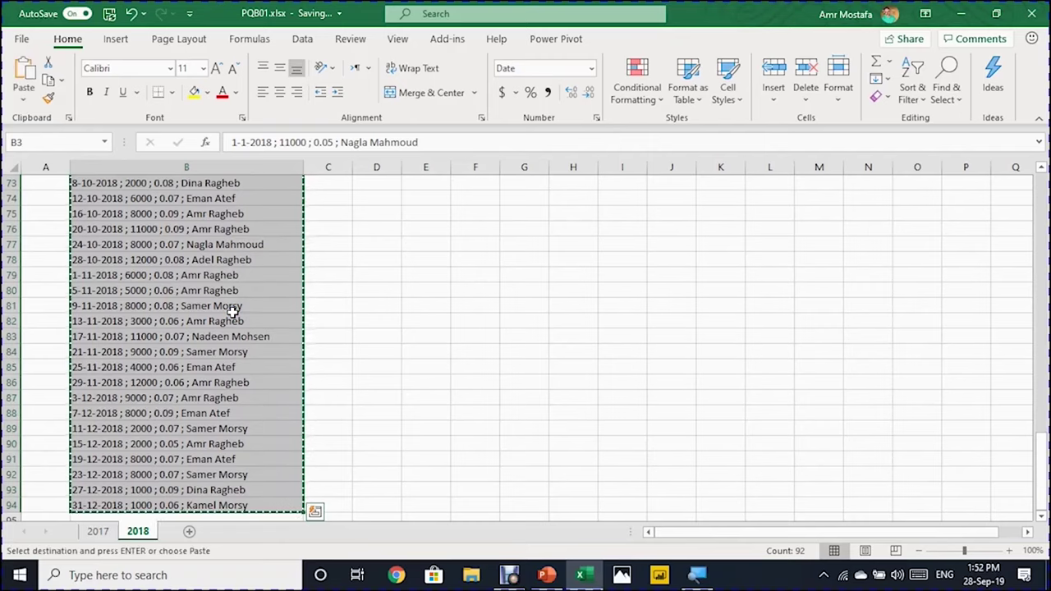
# Paste the 2018 rows into the 2017 Data column directly below the last entry
pyautogui.click(102, 528)
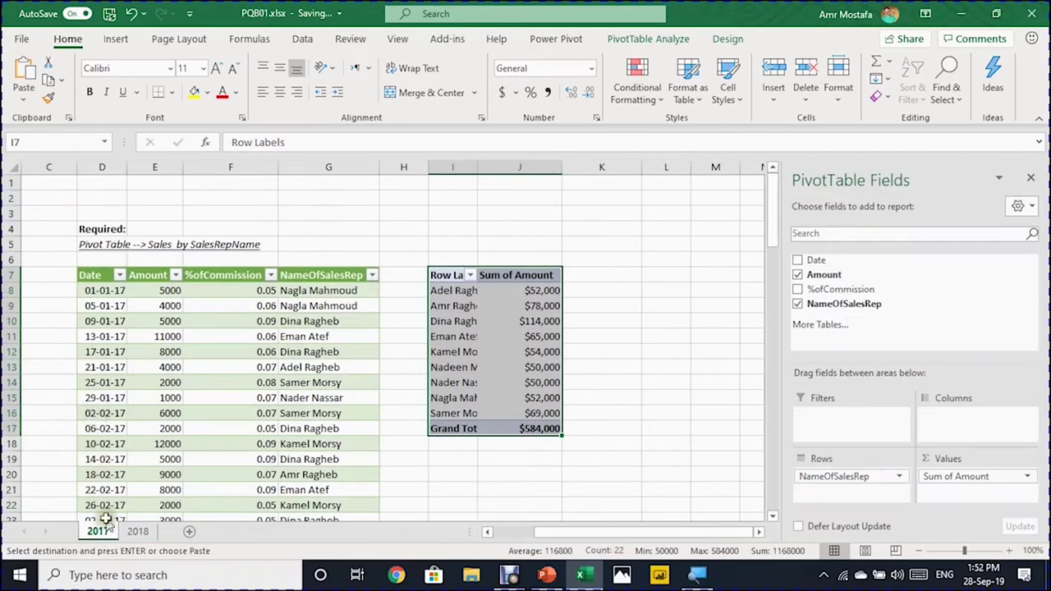
pyautogui.click(98, 367)
pyautogui.press('Left')
pyautogui.press('Left')
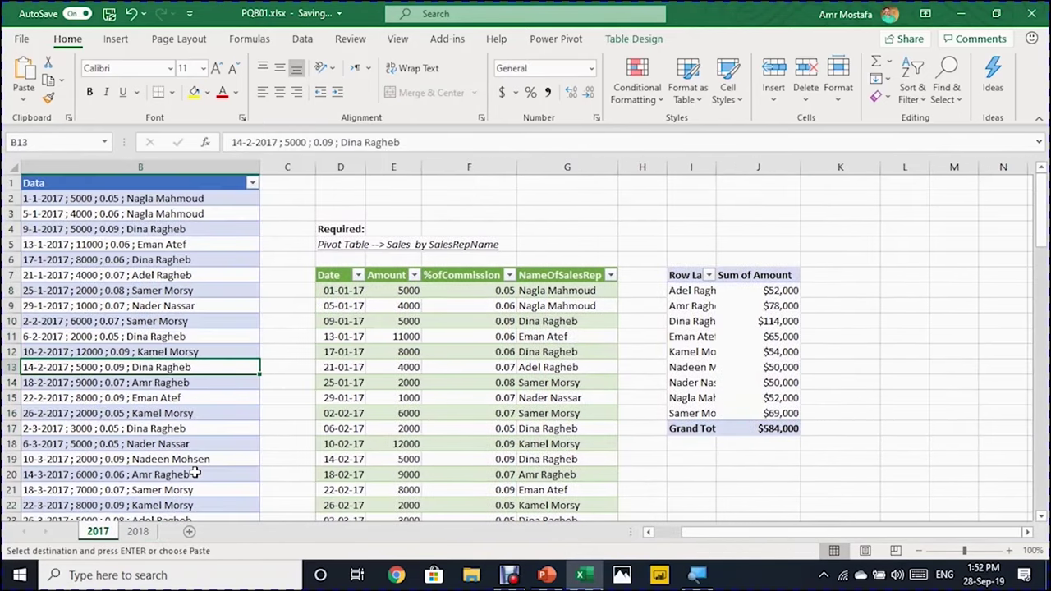
pyautogui.press('Left')
pyautogui.hotkey('ctrl', 'Up')
pyautogui.press('Right')
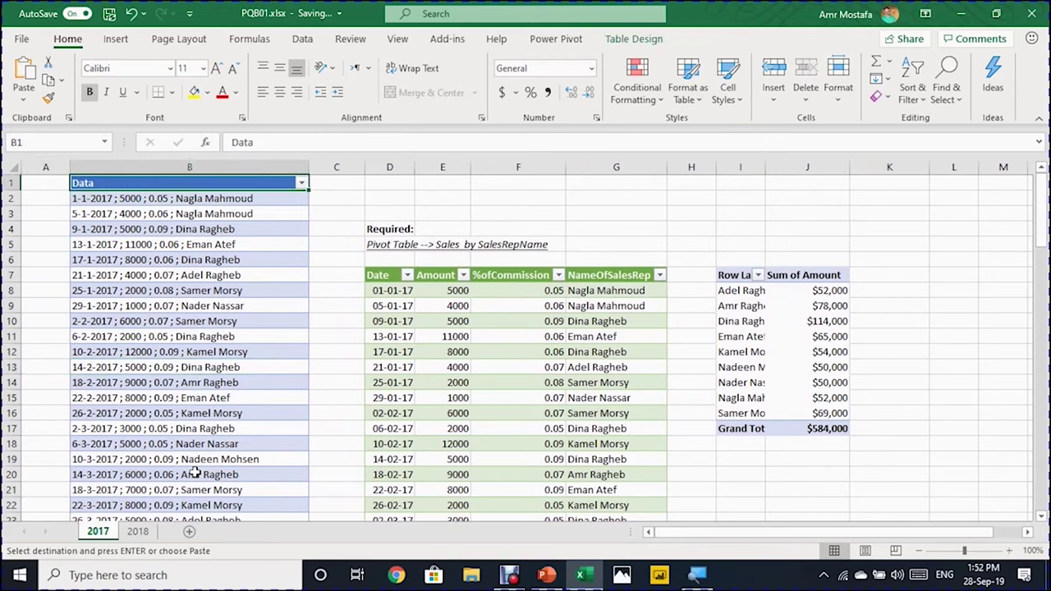
pyautogui.press('Down')
pyautogui.press('Down')
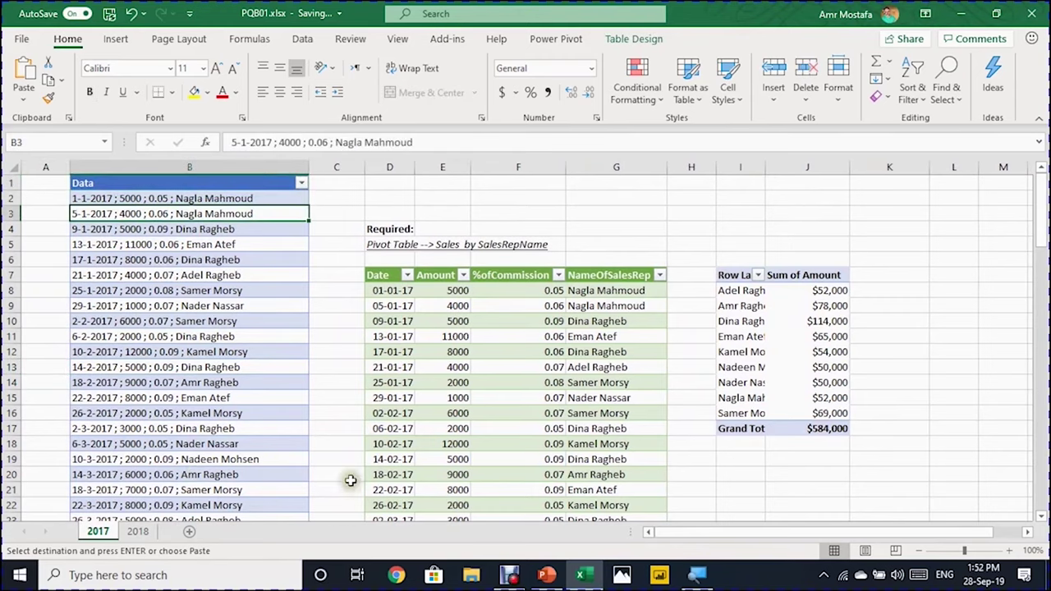
pyautogui.click(436, 336)
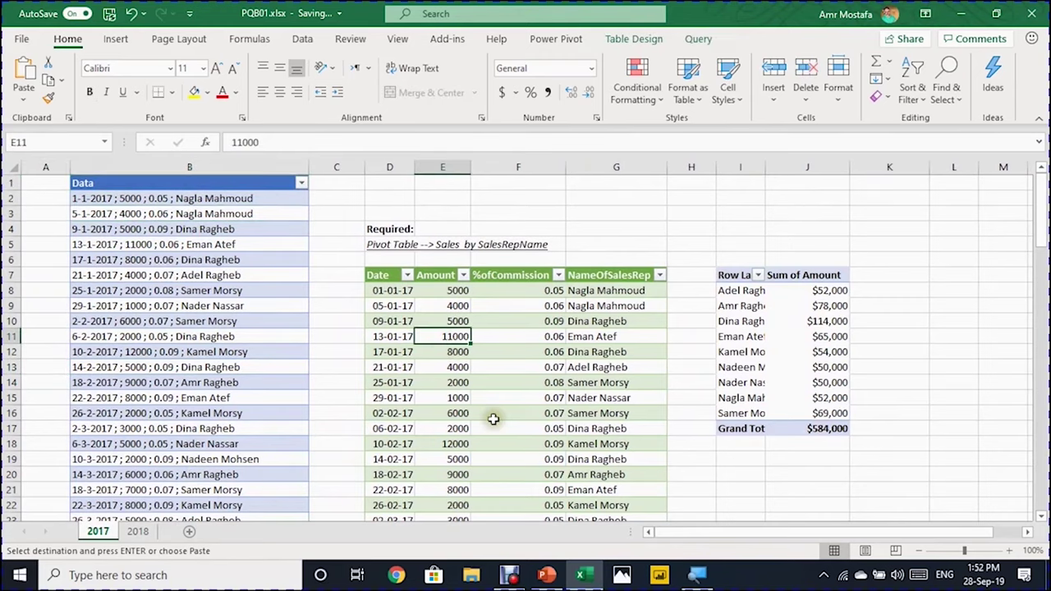
pyautogui.click(221, 333)
pyautogui.hotkey('ctrl', 'Down')
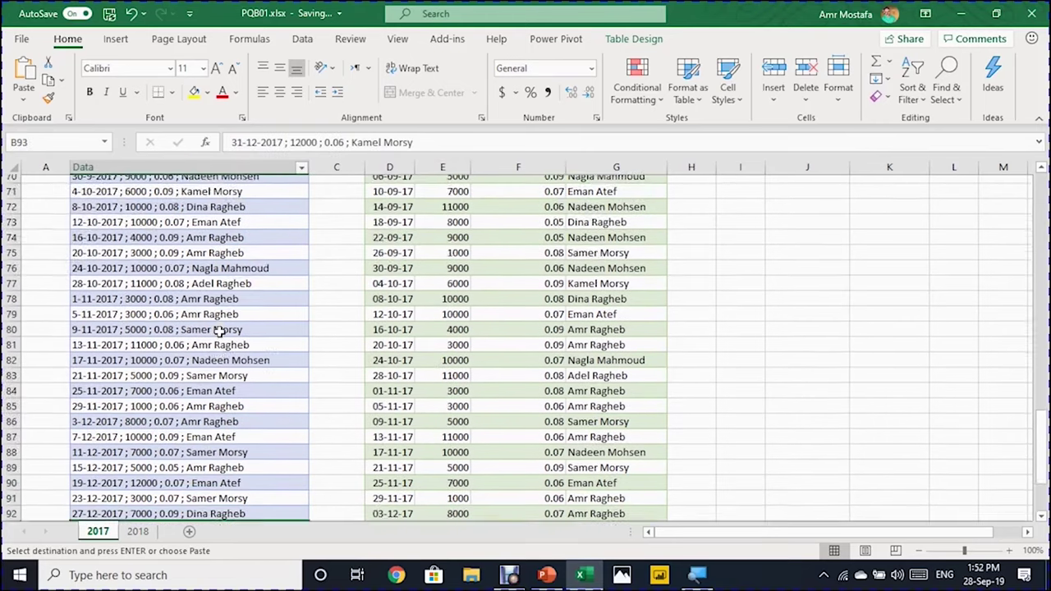
pyautogui.press('Down')
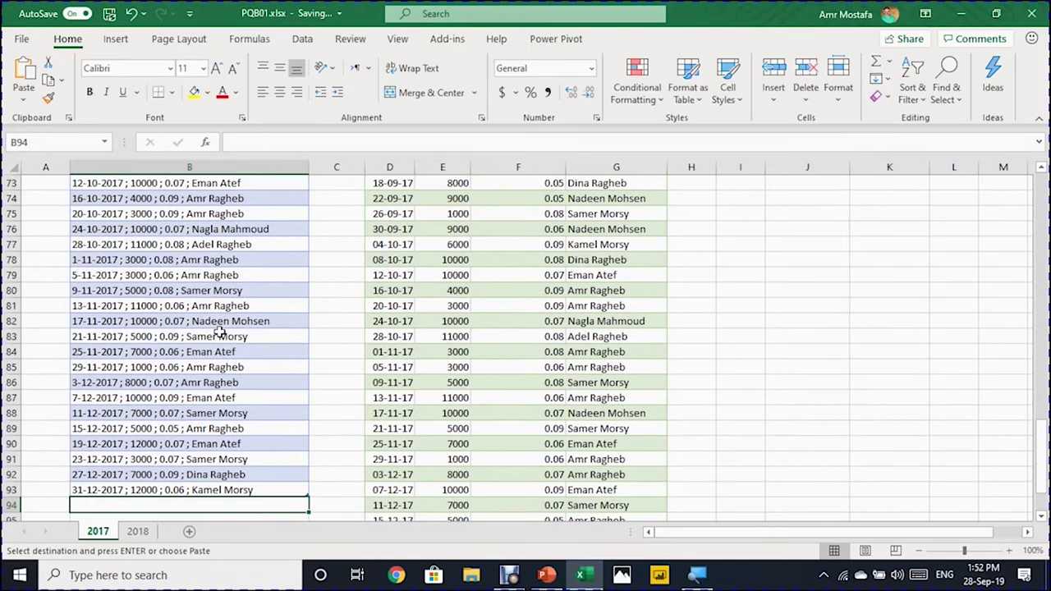
pyautogui.hotkey('ctrl', 'v')
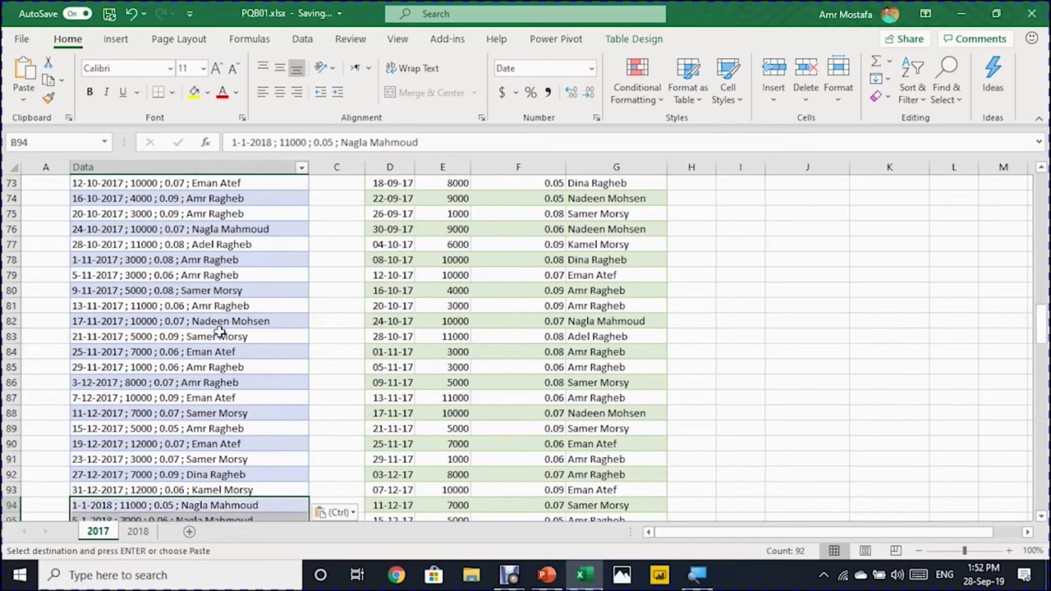
# Check where the pasted 2018 rows begin in the Data column
pyautogui.click(207, 339)
pyautogui.scroll(-5, 207, 339)
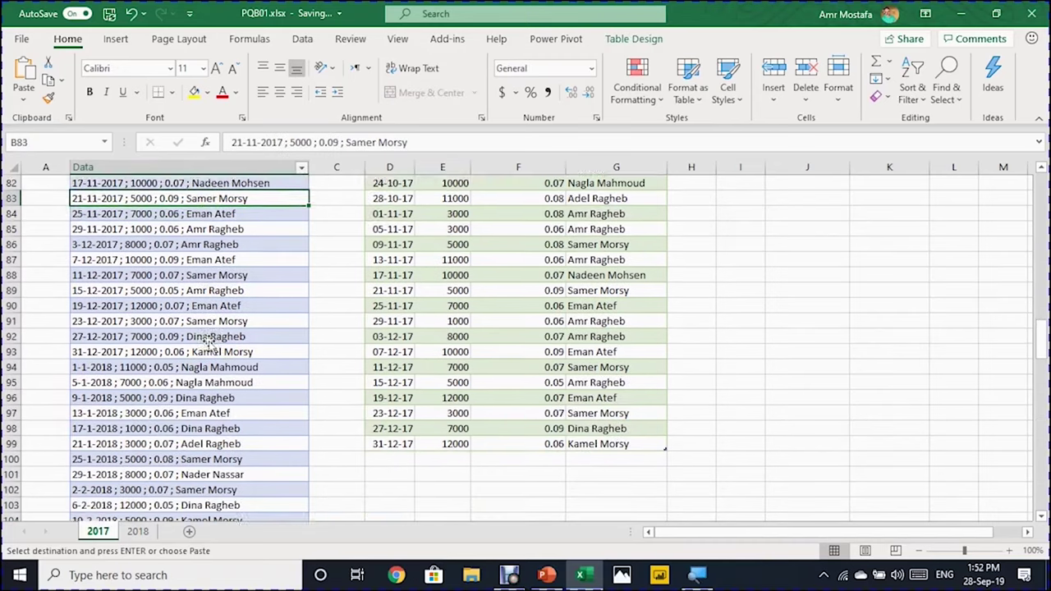
pyautogui.scroll(10, 209, 341)
pyautogui.scroll(18, 207, 339)
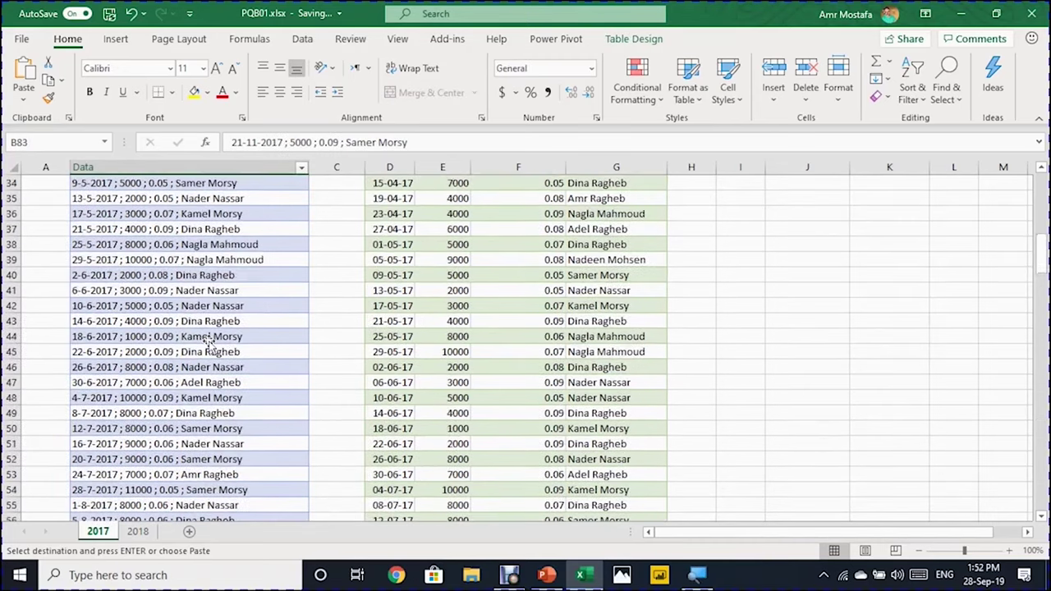
# Refresh all queries and the pivot so the new rows load (Ctrl+Alt+F5)
pyautogui.click(530, 271)
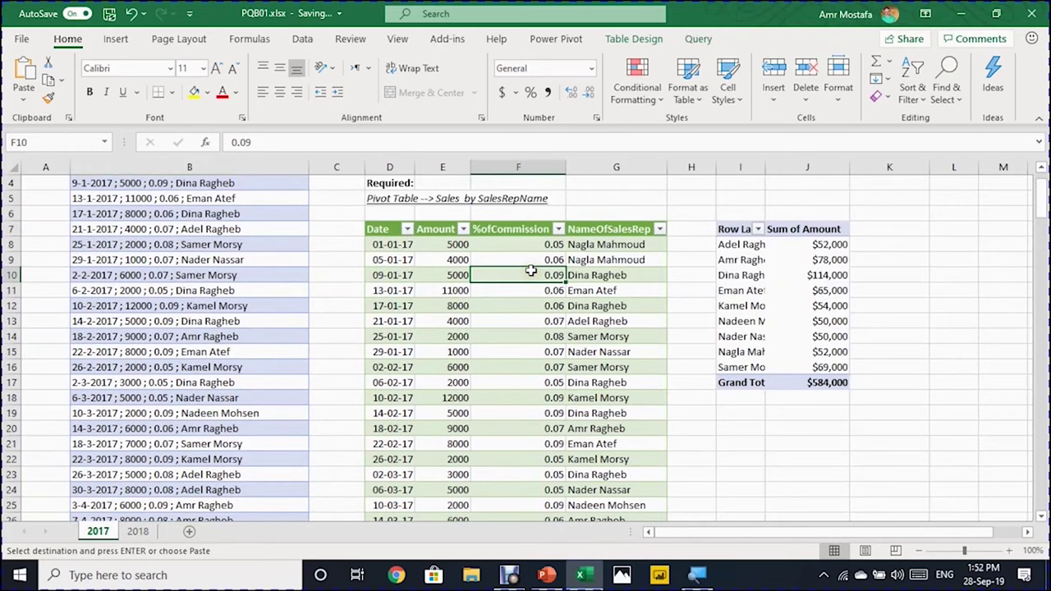
pyautogui.rightClick(529, 271)
pyautogui.press('Escape')
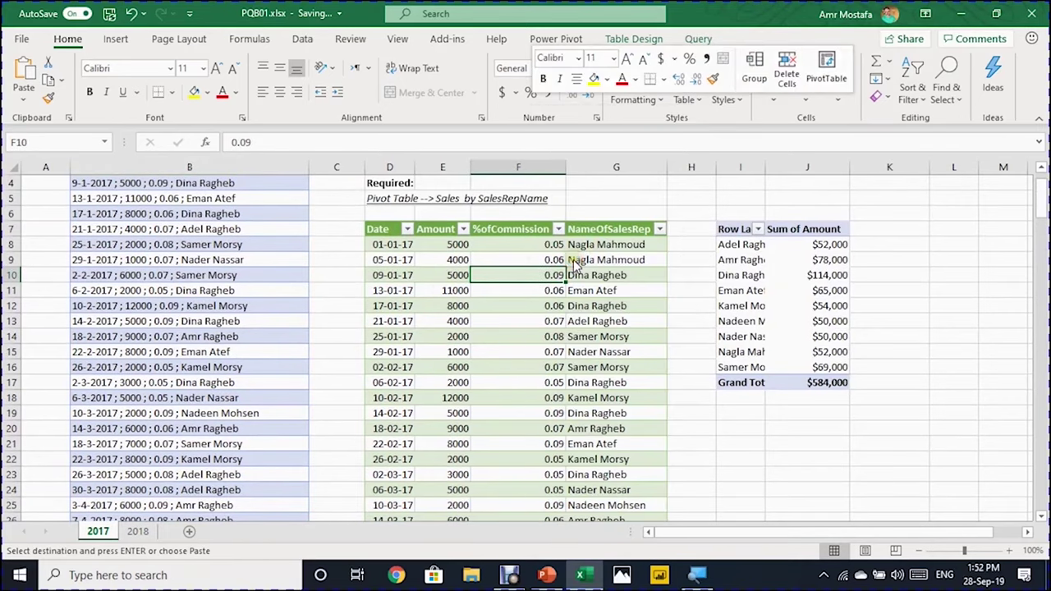
pyautogui.hotkey('ctrl', 'alt', 'F5')
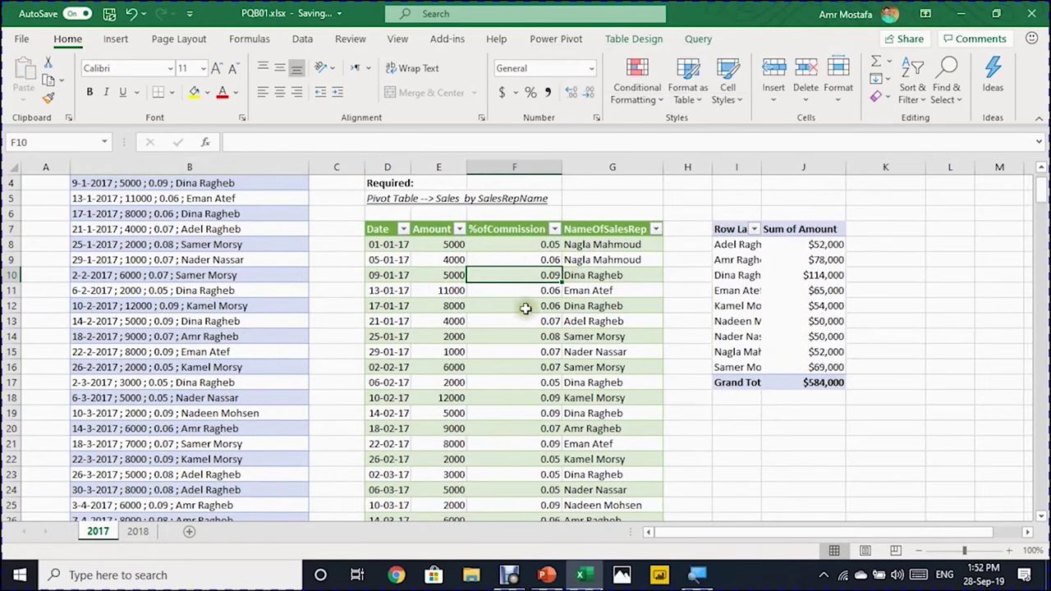
# Confirm the output table now runs to row 191 with 2018 dates
pyautogui.press('Left')
pyautogui.press('Left')
pyautogui.hotkey('ctrl', 'Down')
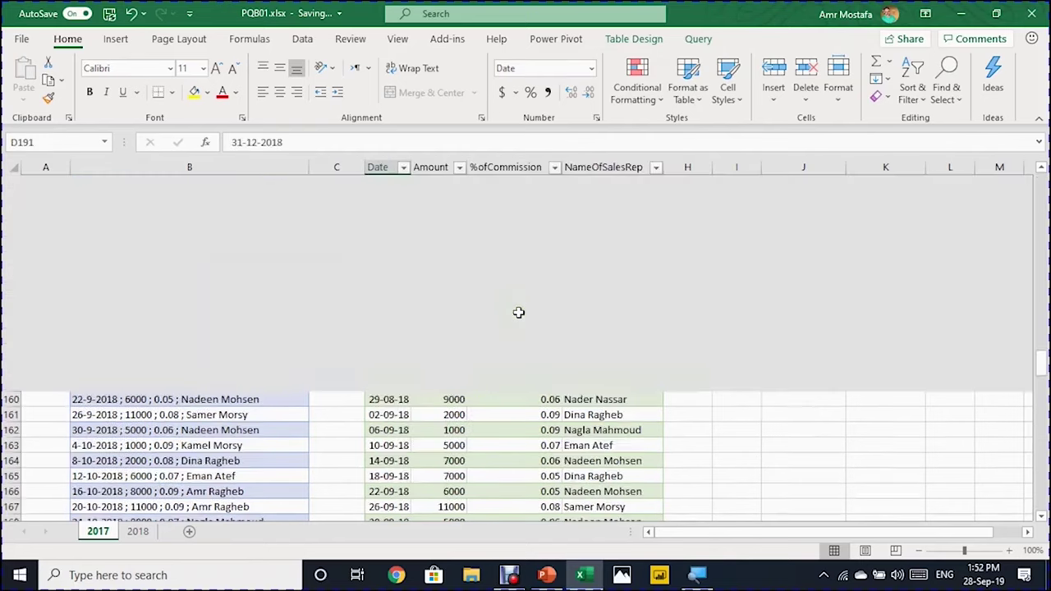
pyautogui.press('Up')
pyautogui.press('Up')
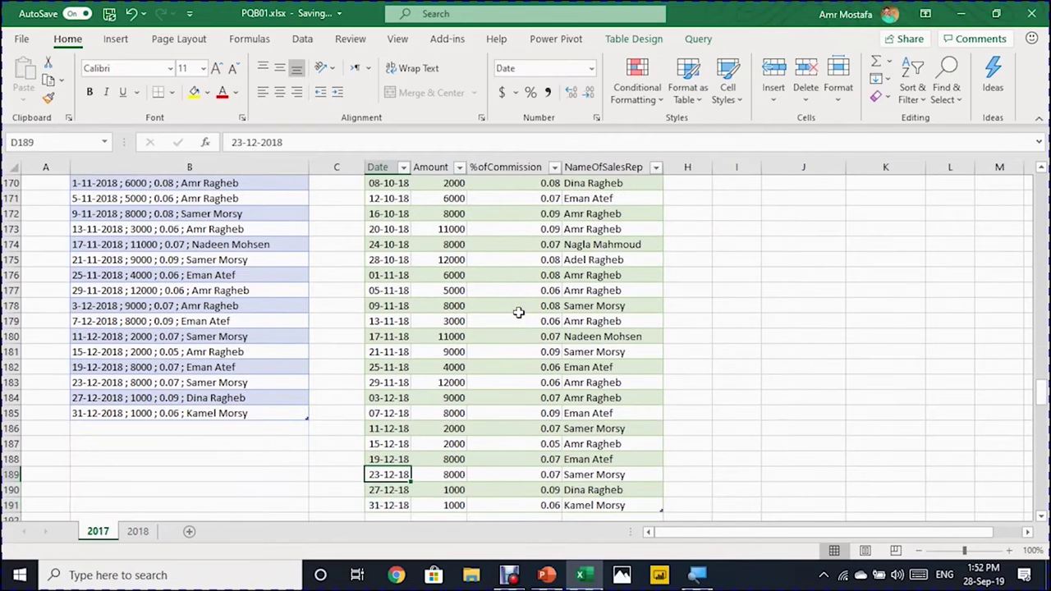
pyautogui.hotkey('ctrl', 'Up')
pyautogui.press('Down')
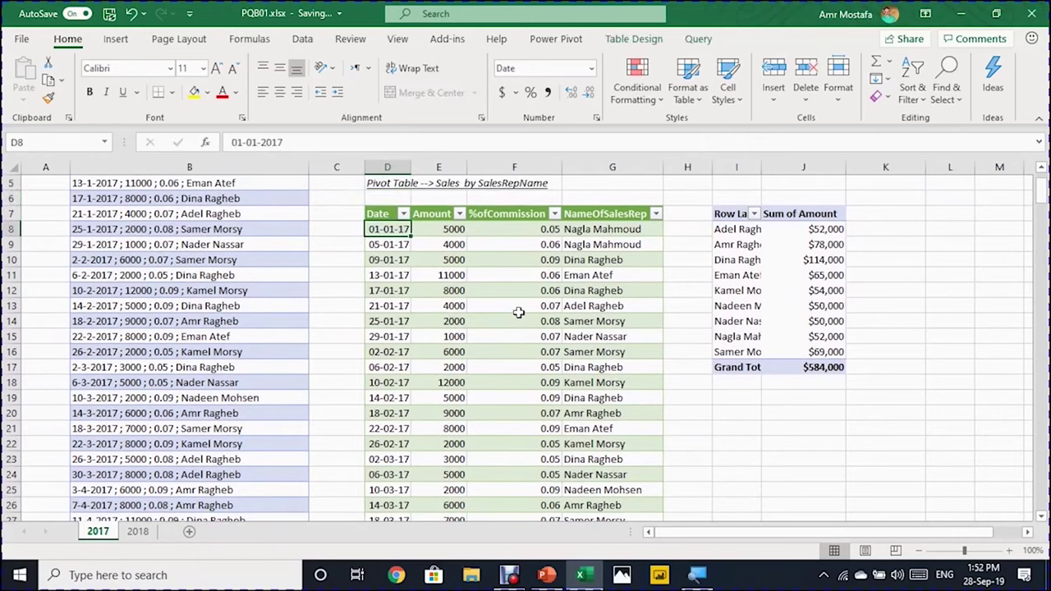
# Autofit column I to show full rep names and refresh the pivot table
pyautogui.doubleClick(761, 167)
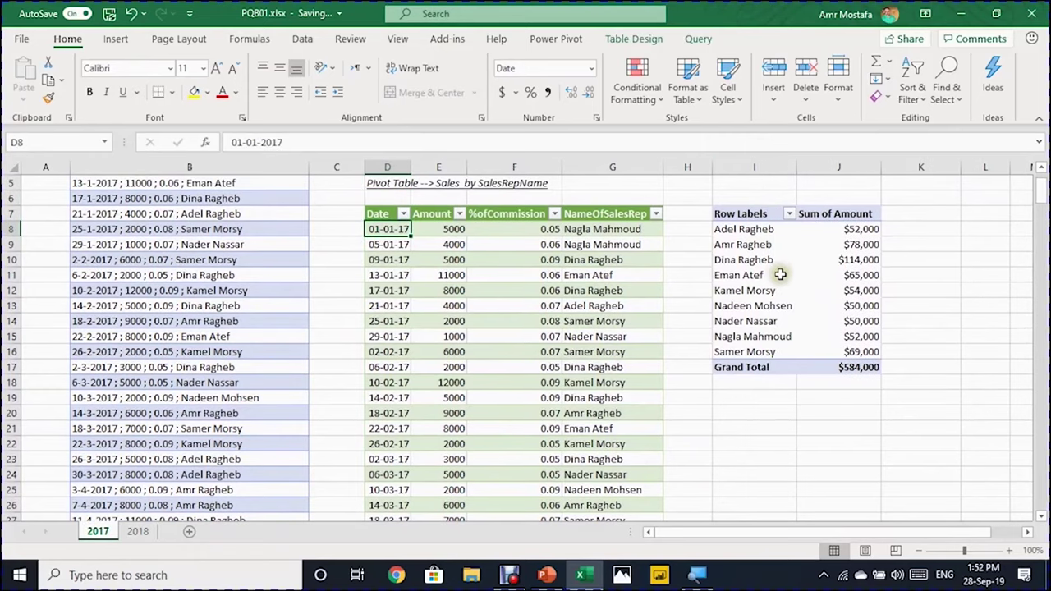
pyautogui.click(766, 275)
pyautogui.rightClick(753, 261)
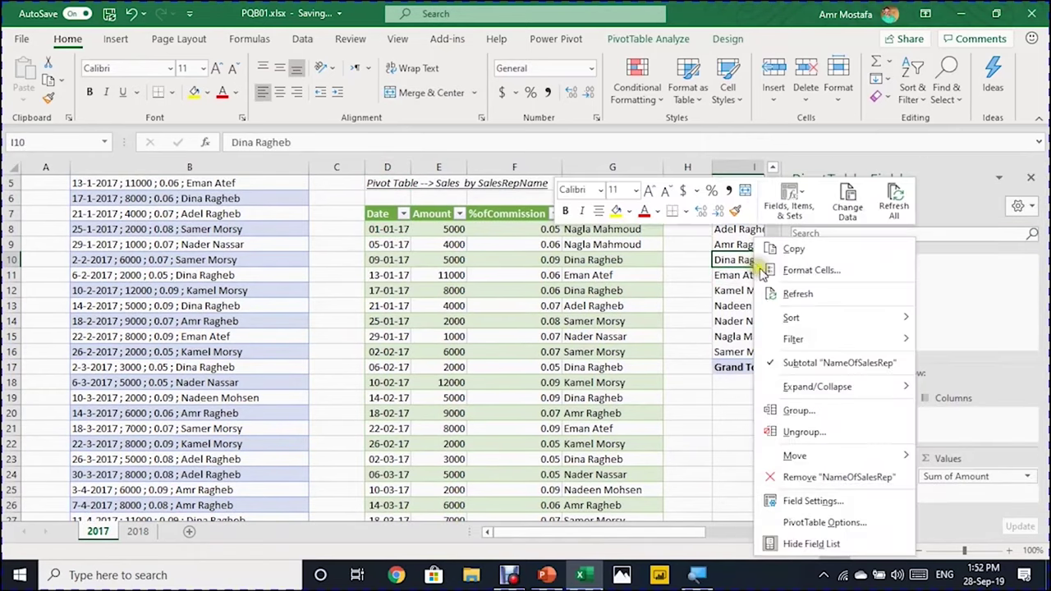
pyautogui.click(798, 293)
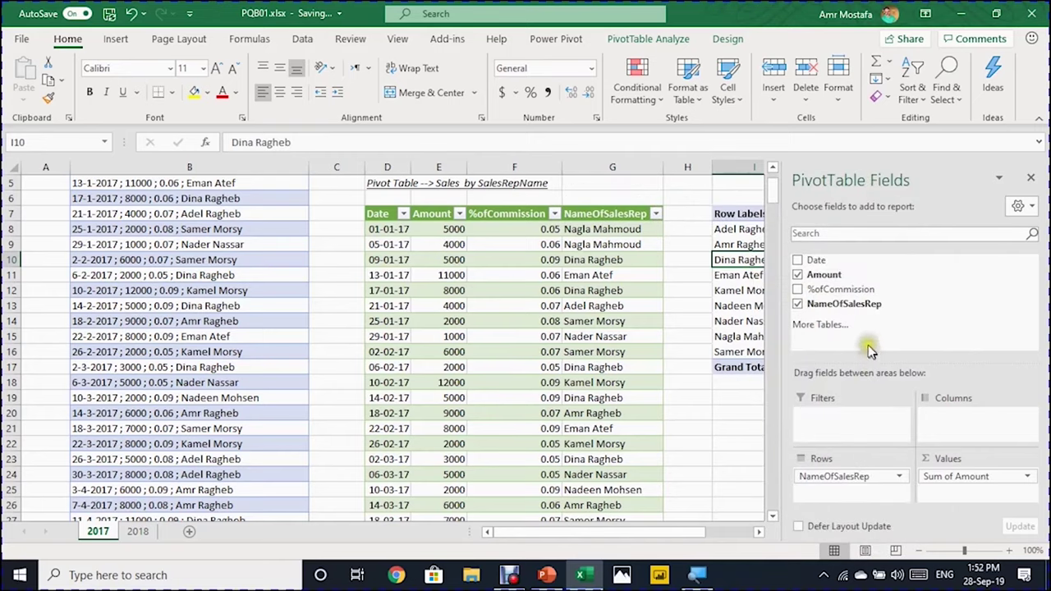
# Add Date to the pivot's Columns to split rep totals into 2017 and 2018
pyautogui.moveTo(840, 262); pyautogui.dragTo(941, 435)
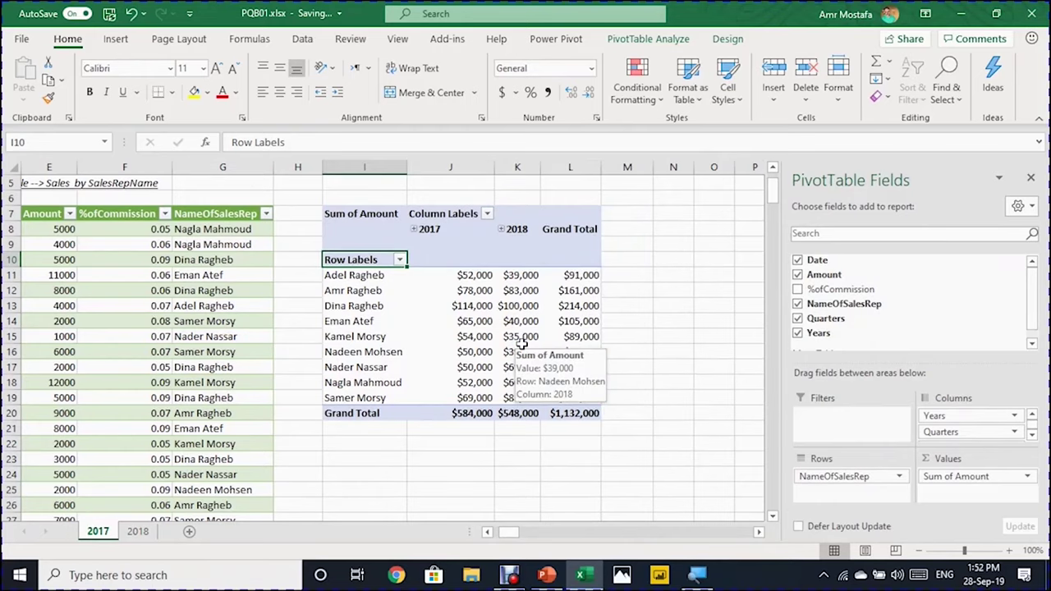
pyautogui.press('Left')
pyautogui.press('Left')
pyautogui.press('Left')
pyautogui.press('Left')
pyautogui.press('Left')
pyautogui.press('Left')
pyautogui.press('Left')
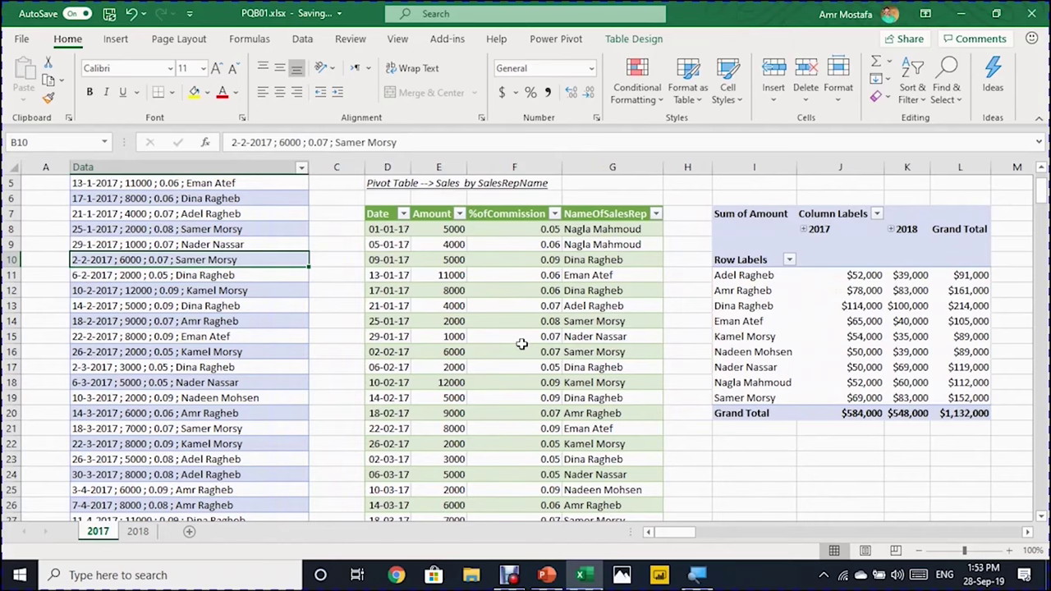
pyautogui.click(520, 291)
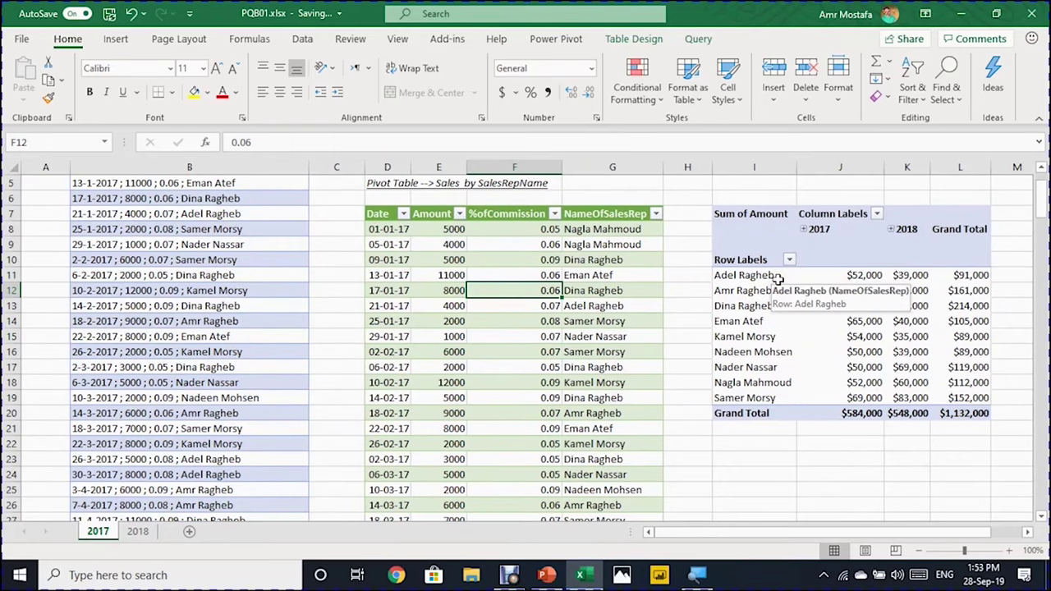
pyautogui.scroll(2, 777, 279)
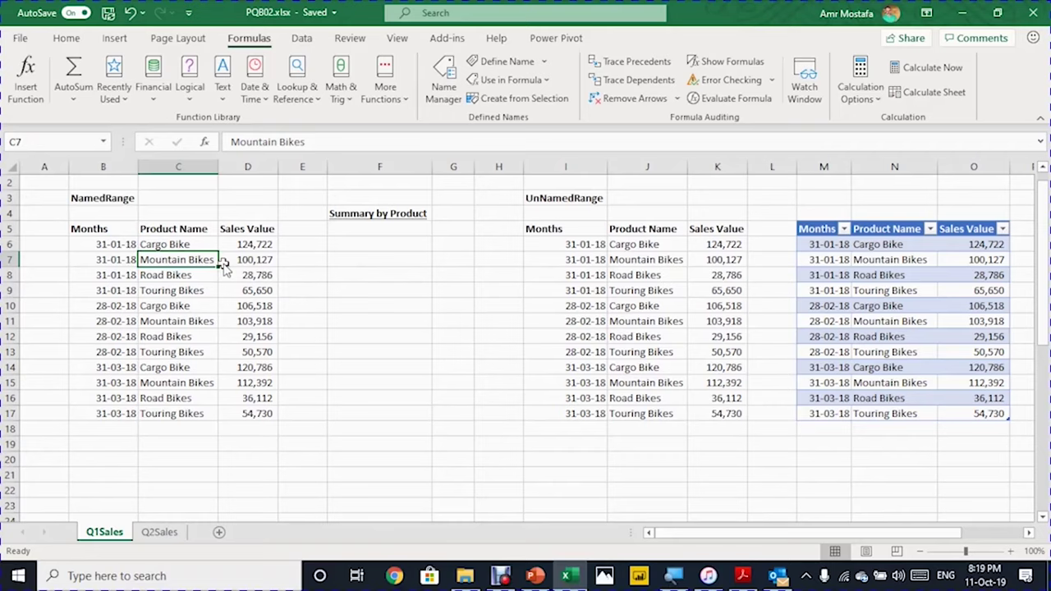
# Step through the named range's Months, Product Name and Sales Value headers and its Months dates
pyautogui.press('Left')
pyautogui.press('Up')
pyautogui.press('Up')
pyautogui.press('Right')
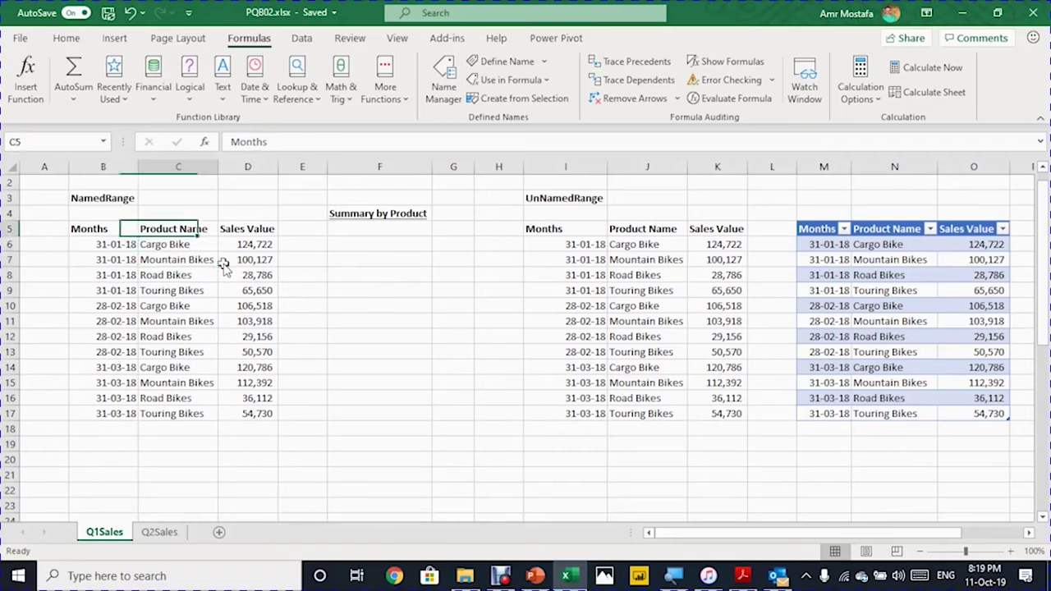
pyautogui.press('Right')
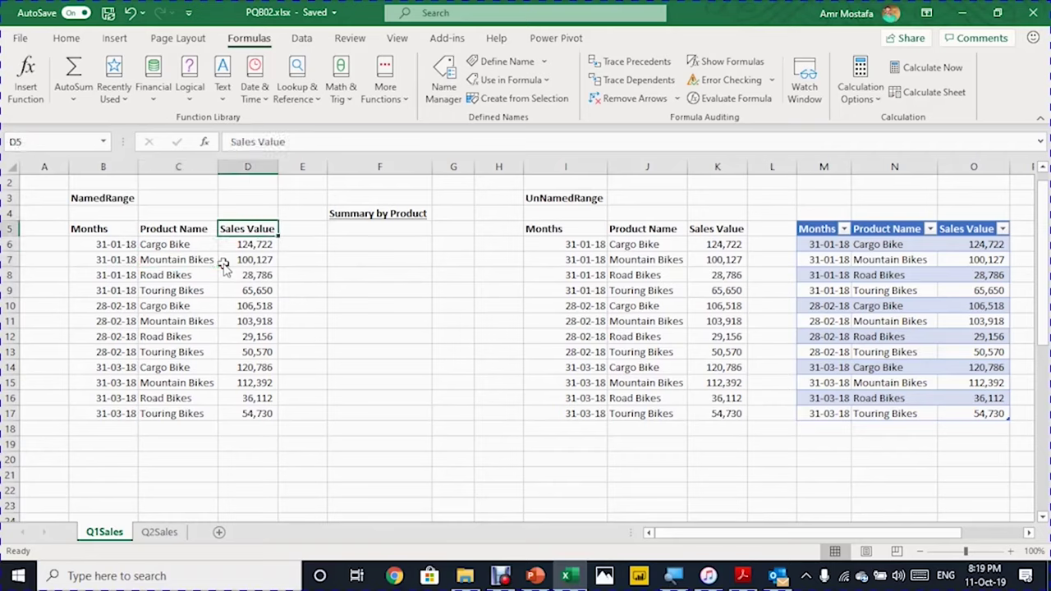
pyautogui.press('Left')
pyautogui.press('Left')
pyautogui.press('Down')
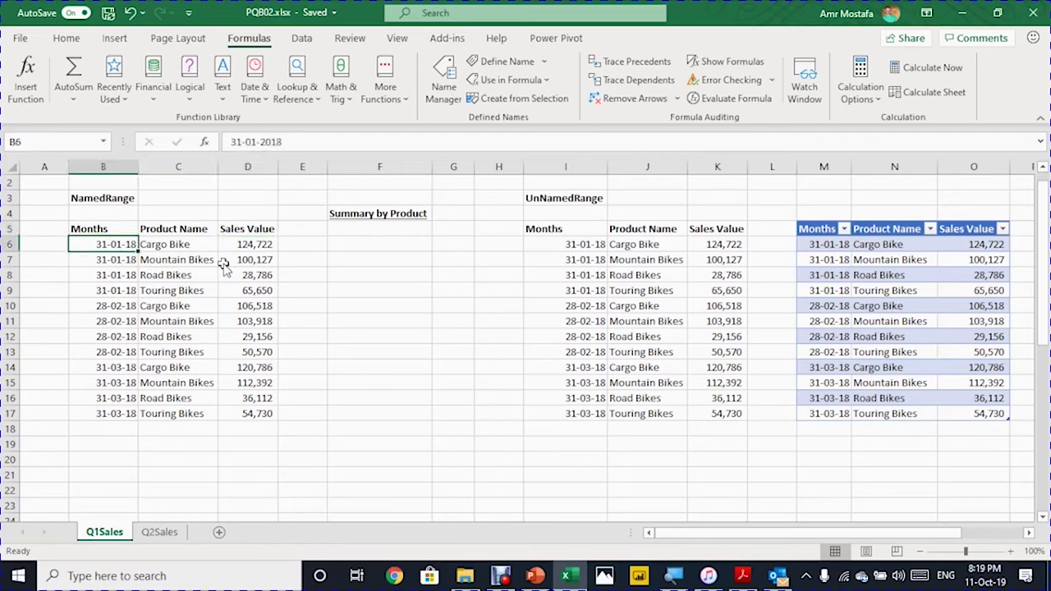
pyautogui.press('Down')
pyautogui.press('Down')
pyautogui.press('Down')
pyautogui.press('Down')
pyautogui.press('Down')
pyautogui.press('Down')
pyautogui.press('Down')
pyautogui.press('Down')
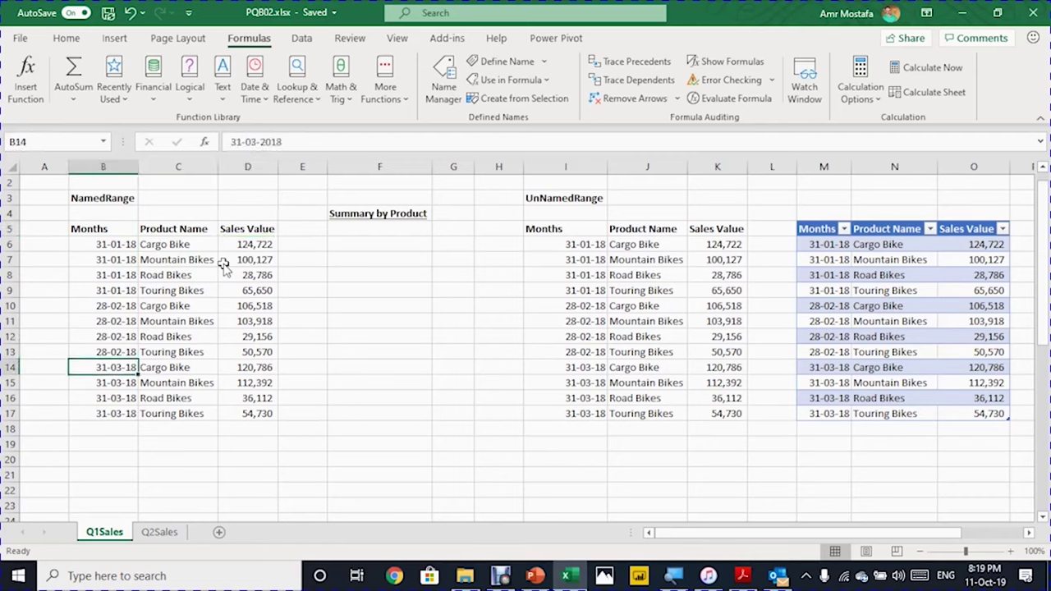
pyautogui.press('Up')
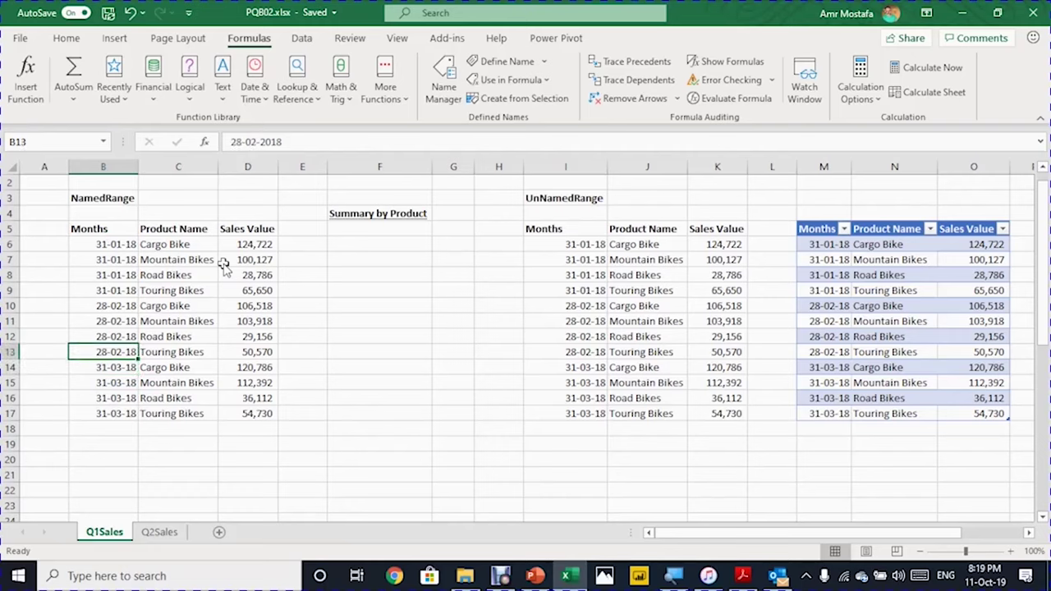
pyautogui.press('Up')
pyautogui.press('Up')
pyautogui.press('Up')
pyautogui.press('Up')
pyautogui.press('Up')
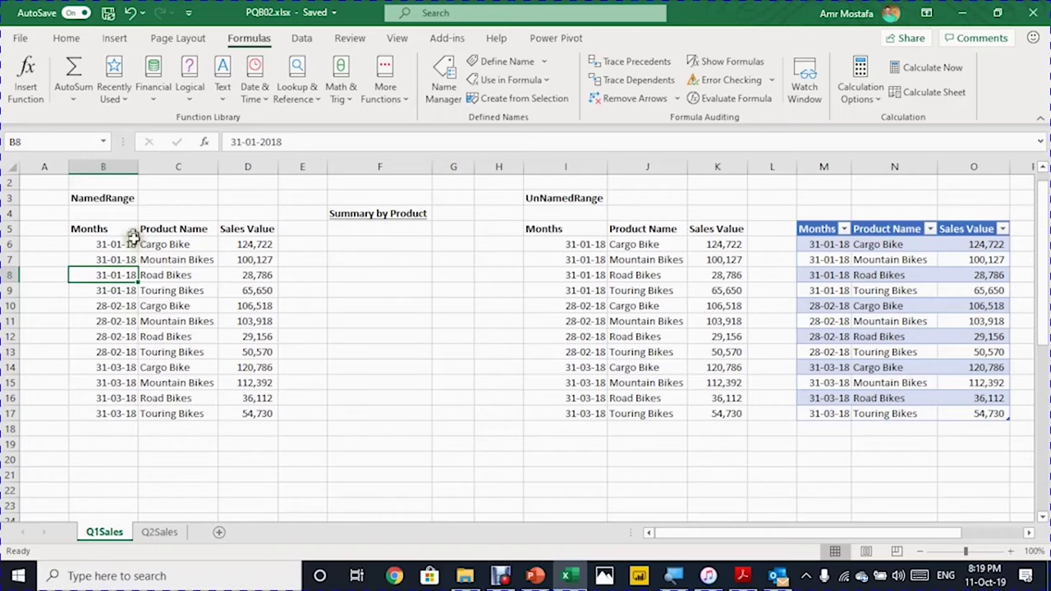
# Select the BikesQ1 named range from the defined names, then select the whole unnamed data range
pyautogui.click(104, 146)
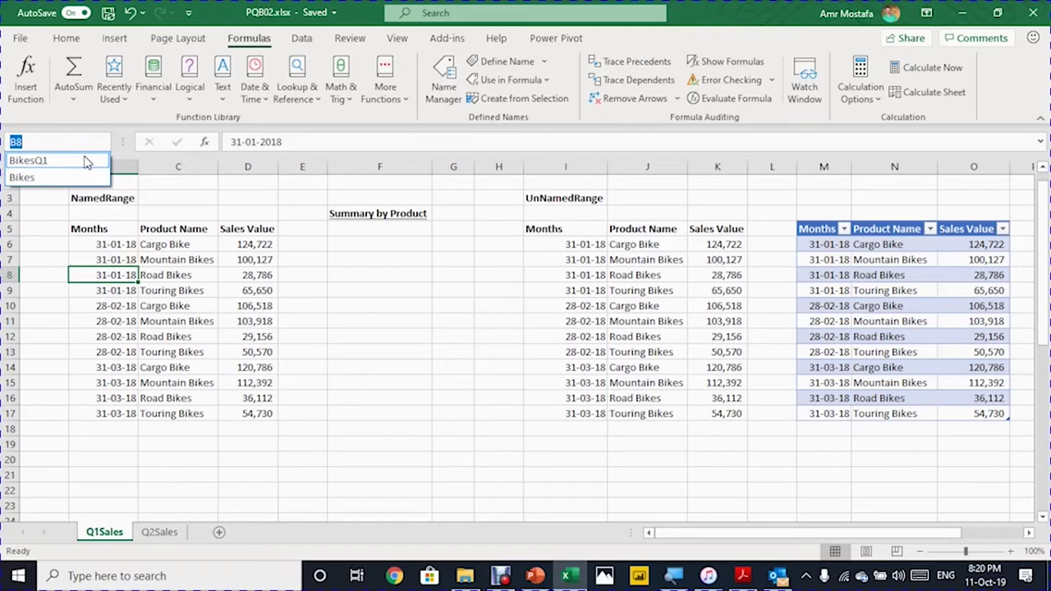
pyautogui.click(86, 161)
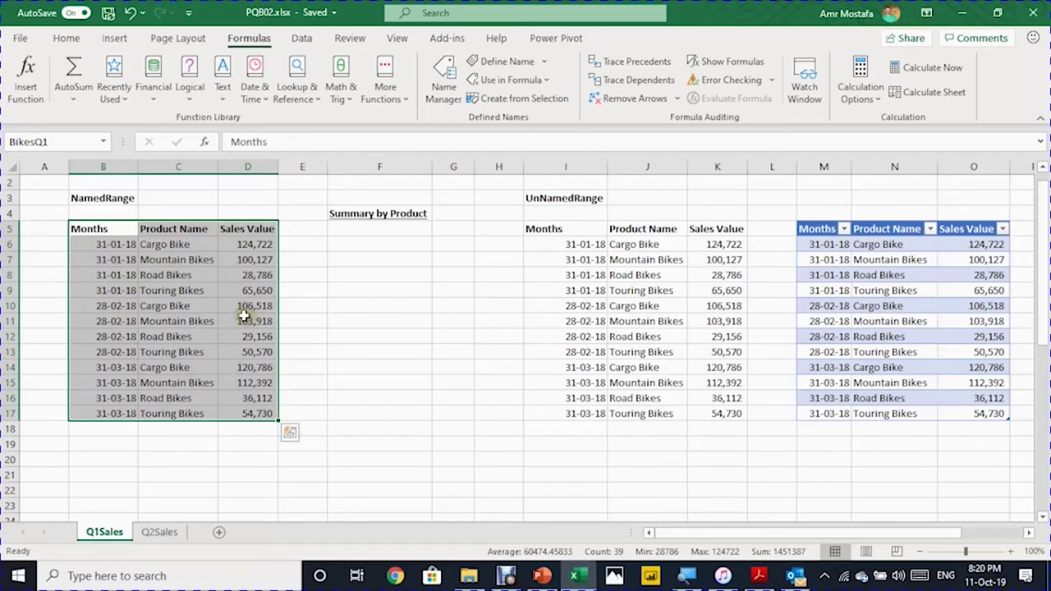
pyautogui.click(566, 230)
pyautogui.moveTo(567, 230); pyautogui.dragTo(703, 419)
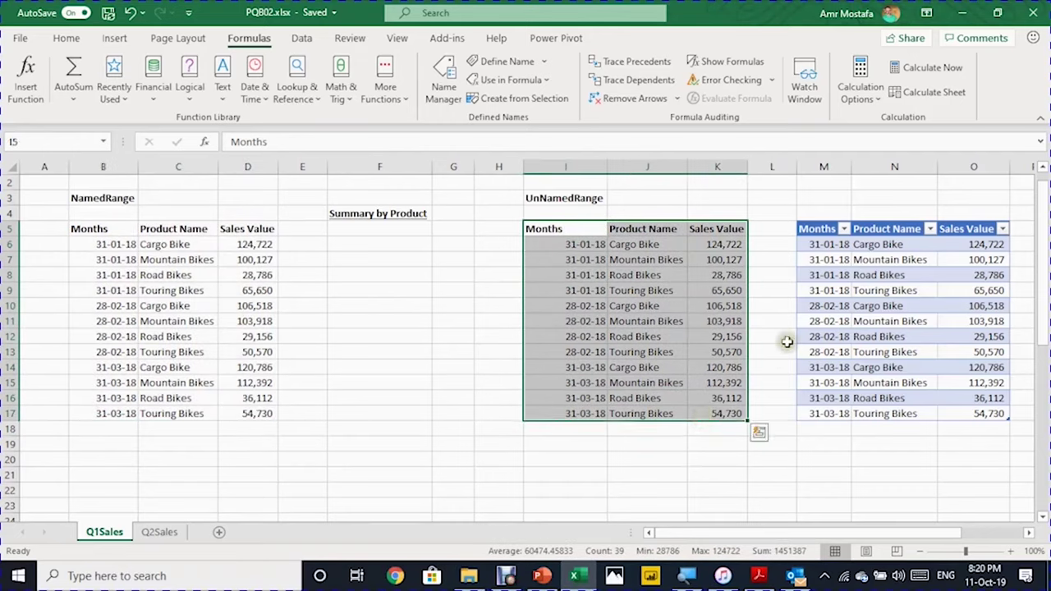
# Inspect the Bikes table name, the named range's product names and the summary headings
pyautogui.click(836, 292)
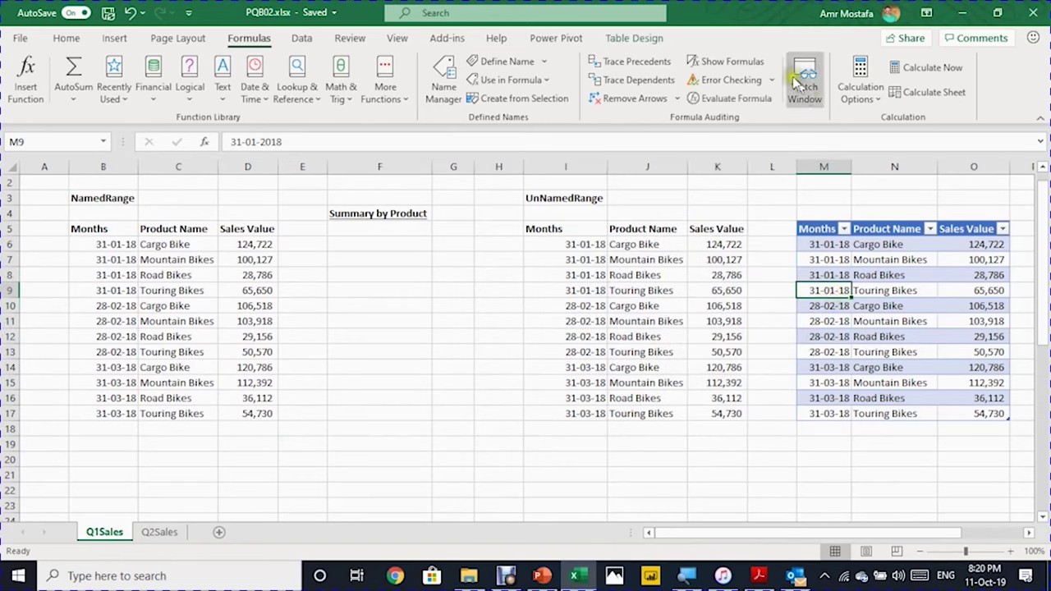
pyautogui.click(634, 38)
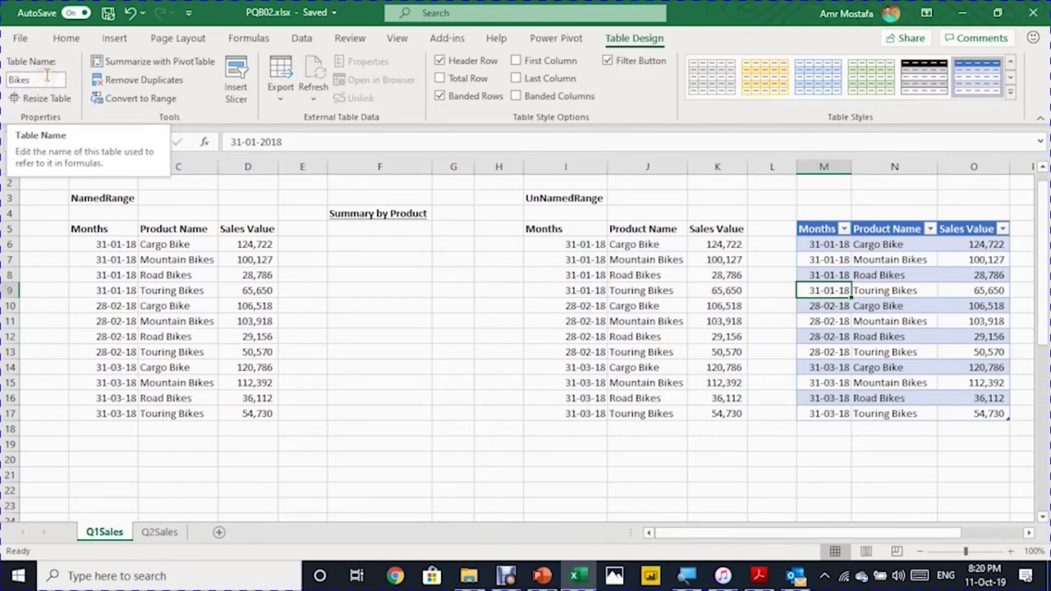
pyautogui.click(124, 290)
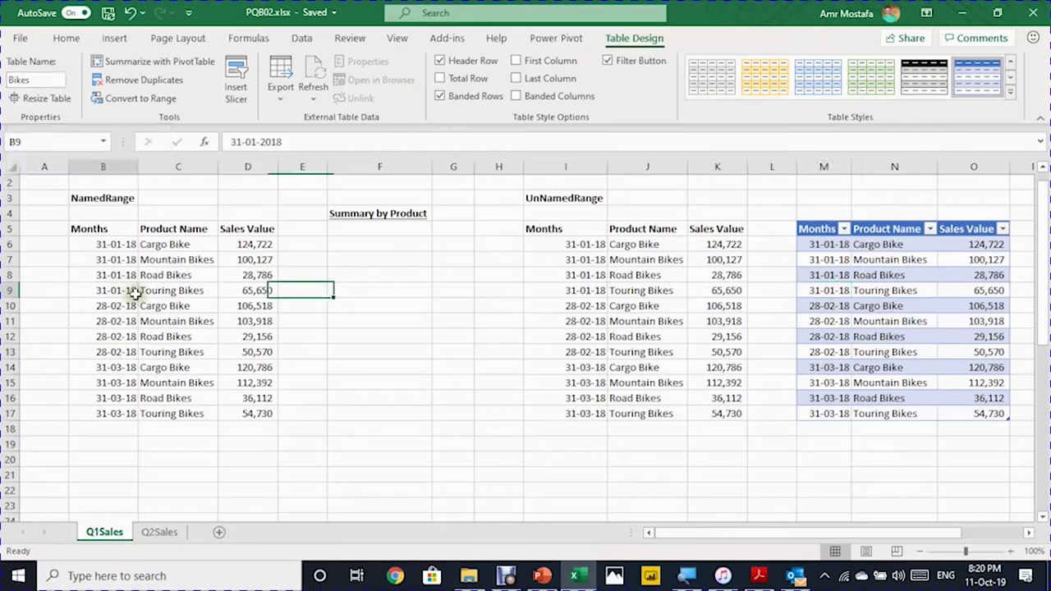
pyautogui.click(374, 214)
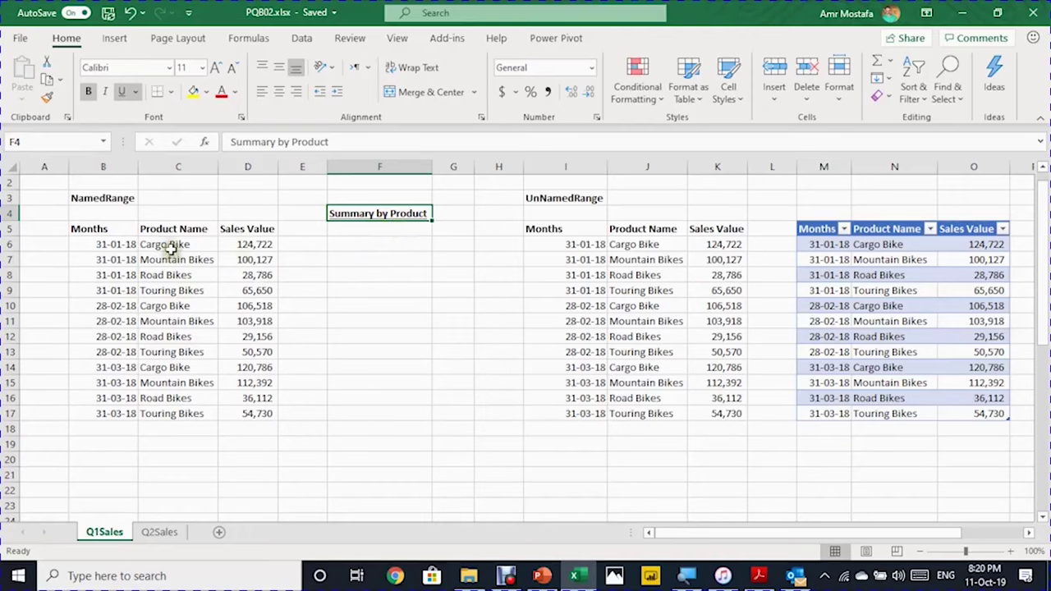
pyautogui.moveTo(169, 244); pyautogui.dragTo(178, 383)
pyautogui.click(822, 290)
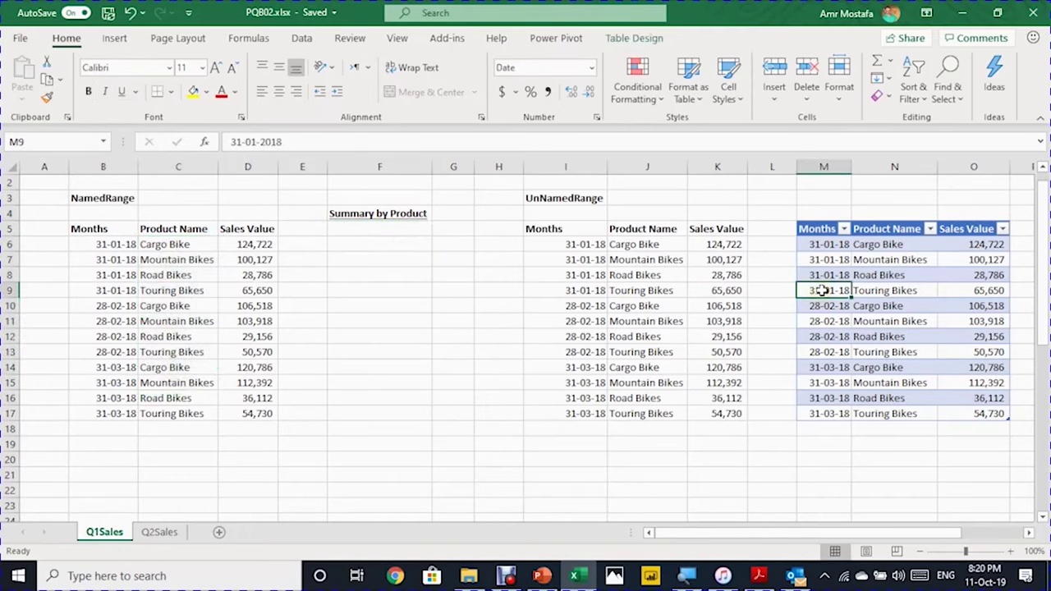
pyautogui.press('Right')
pyautogui.press('Right')
pyautogui.press('Right')
pyautogui.press('Right')
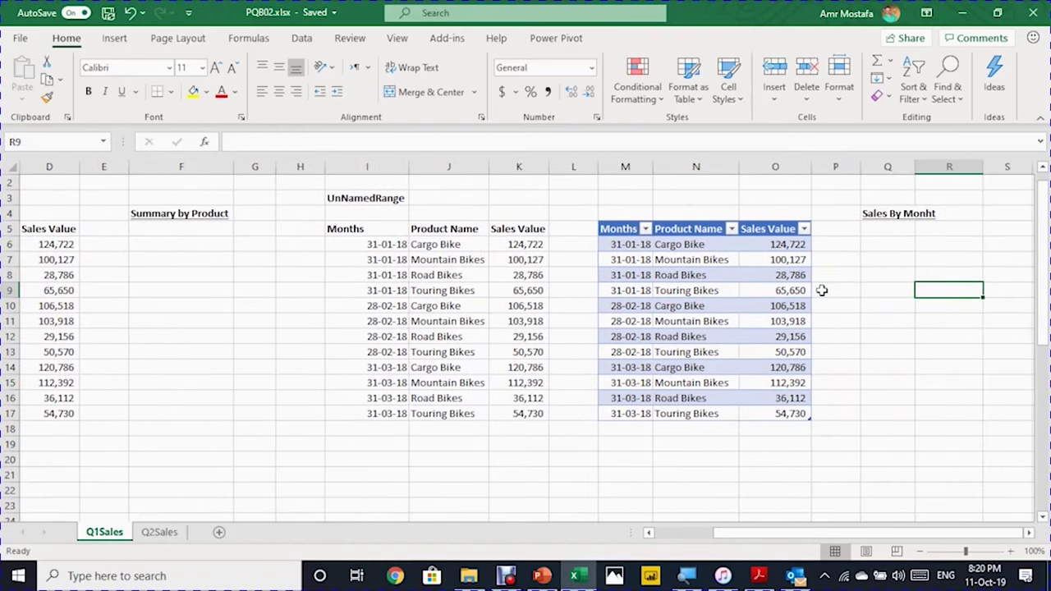
pyautogui.press('Up')
pyautogui.press('Up')
pyautogui.press('Up')
pyautogui.press('Up')
pyautogui.press('Up')
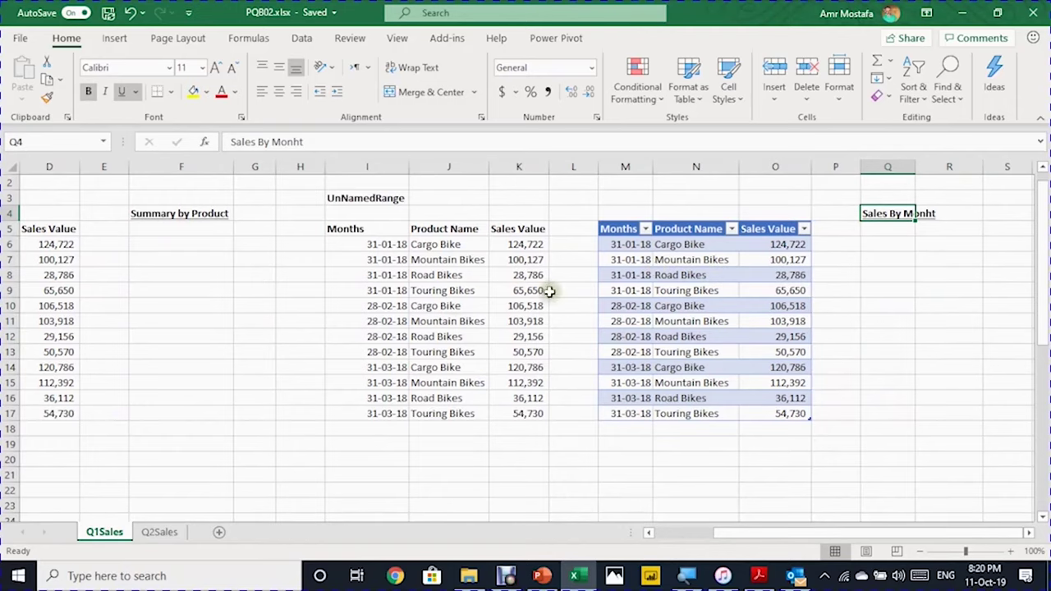
# Select the Q2 data B3:D17 on Q2Sales, then return to the start of Q1Sales
pyautogui.click(161, 532)
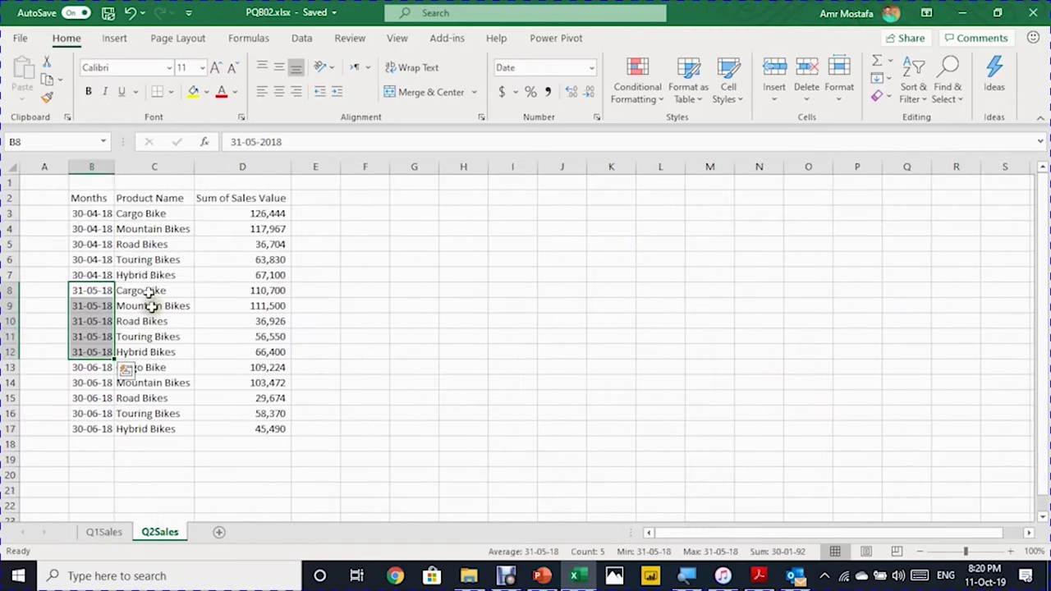
pyautogui.moveTo(99, 215); pyautogui.dragTo(218, 425)
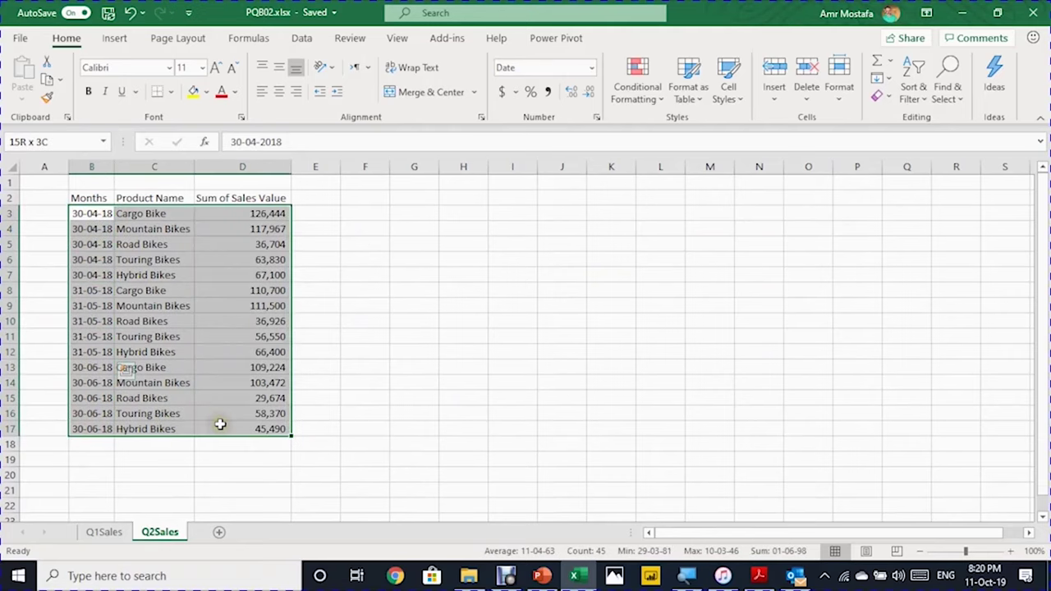
pyautogui.click(108, 531)
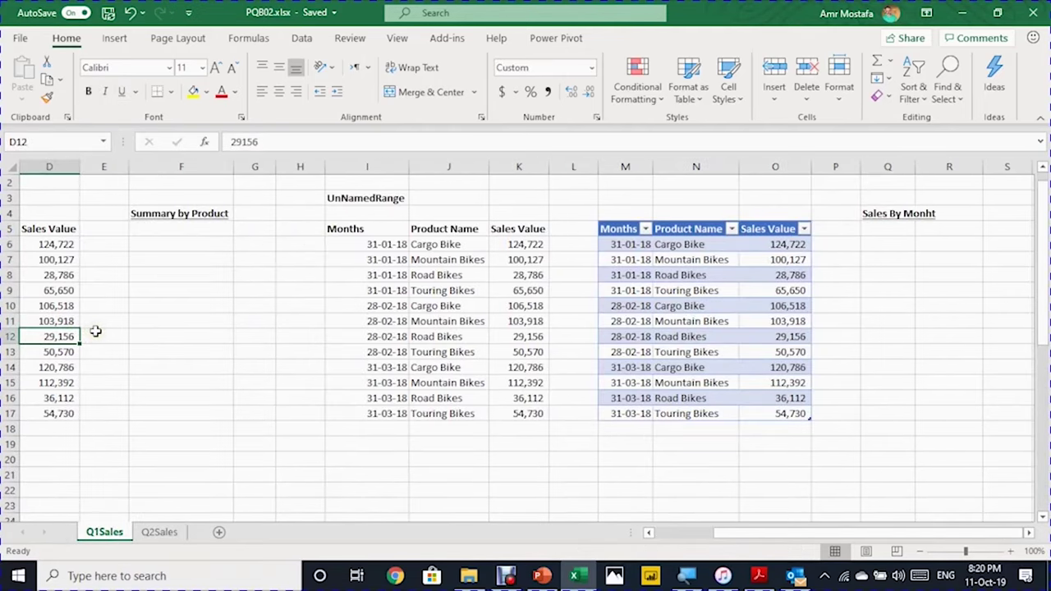
pyautogui.press('Left')
pyautogui.press('Left')
pyautogui.press('Left')
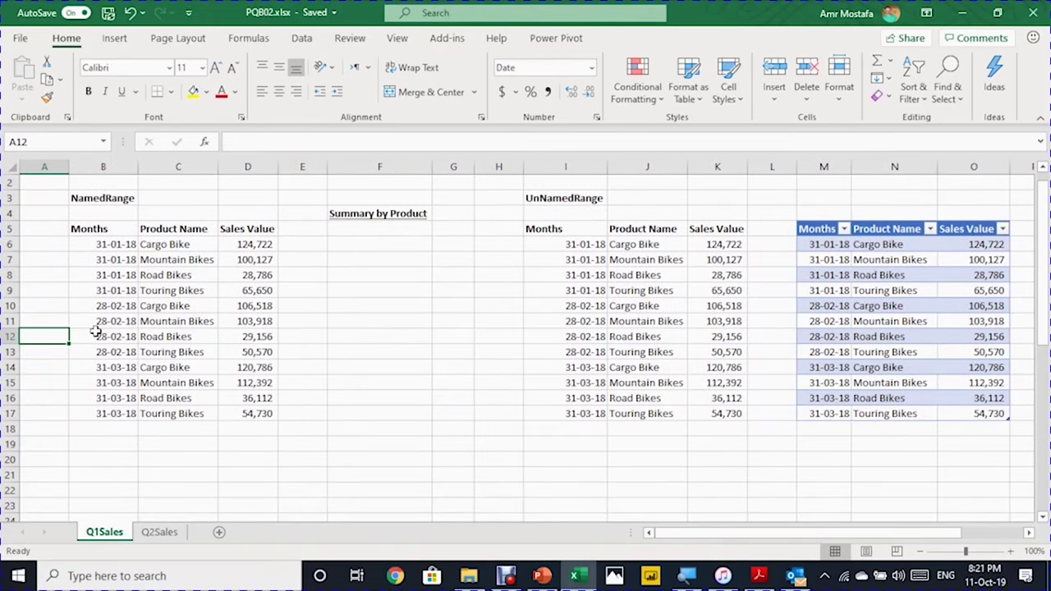
# From cell C7, list the defined names BikesQ1 and Bikes, then bring up the Data ribbon
pyautogui.click(201, 257)
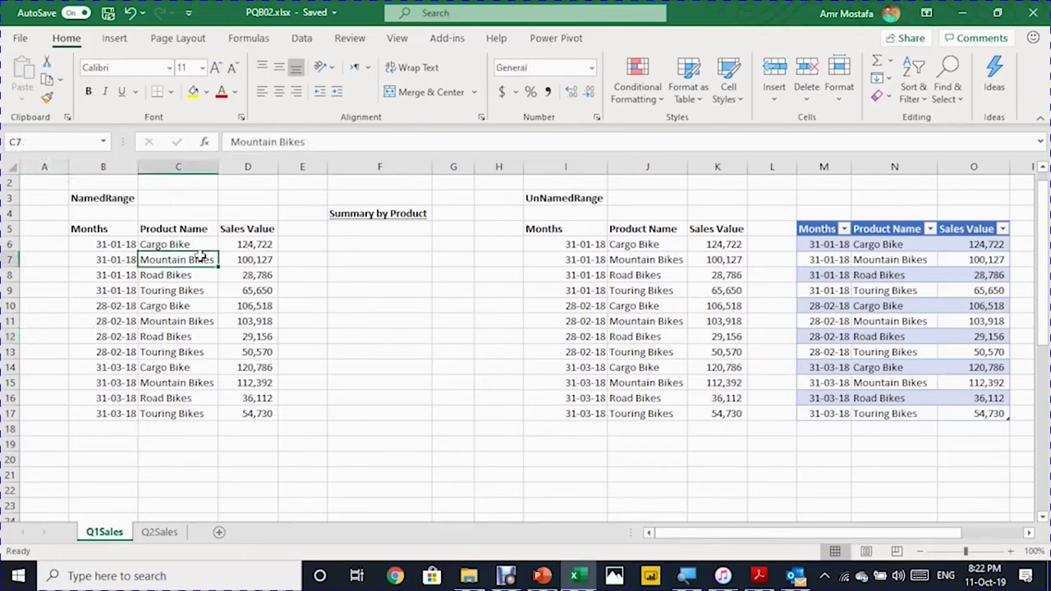
pyautogui.click(103, 142)
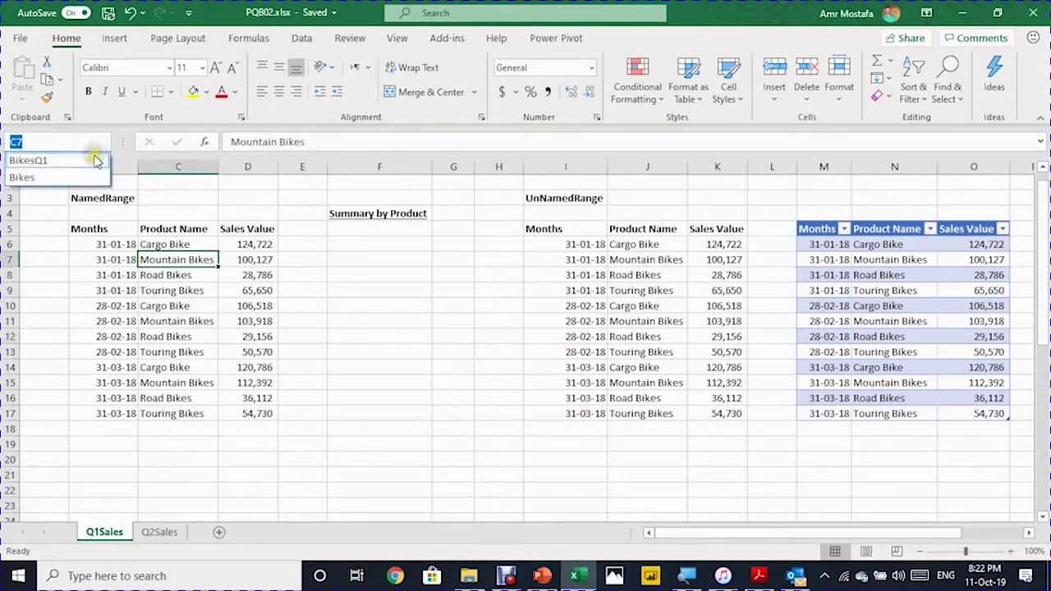
pyautogui.click(154, 310)
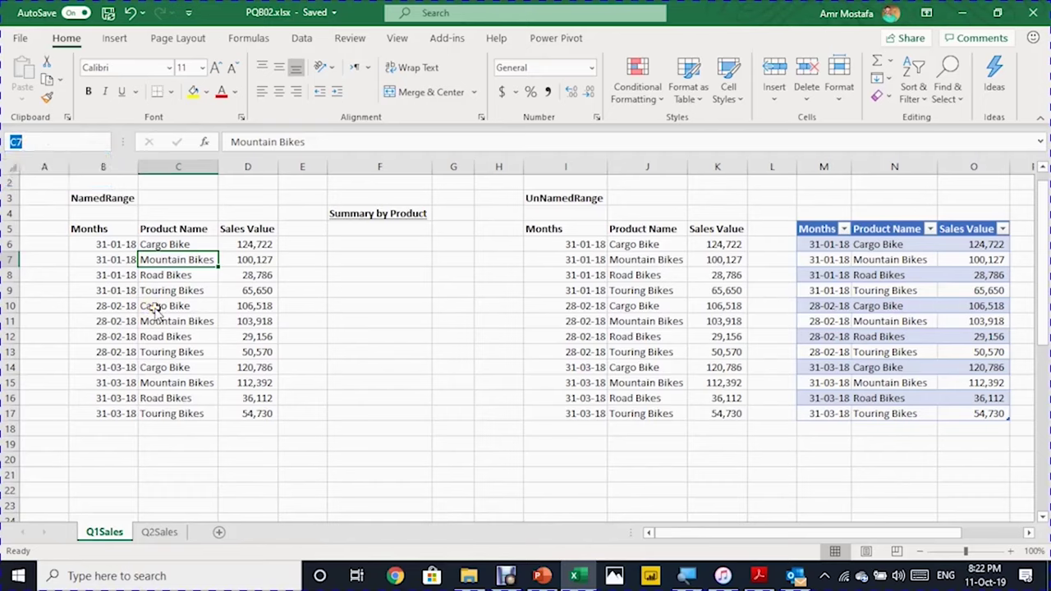
pyautogui.click(303, 41)
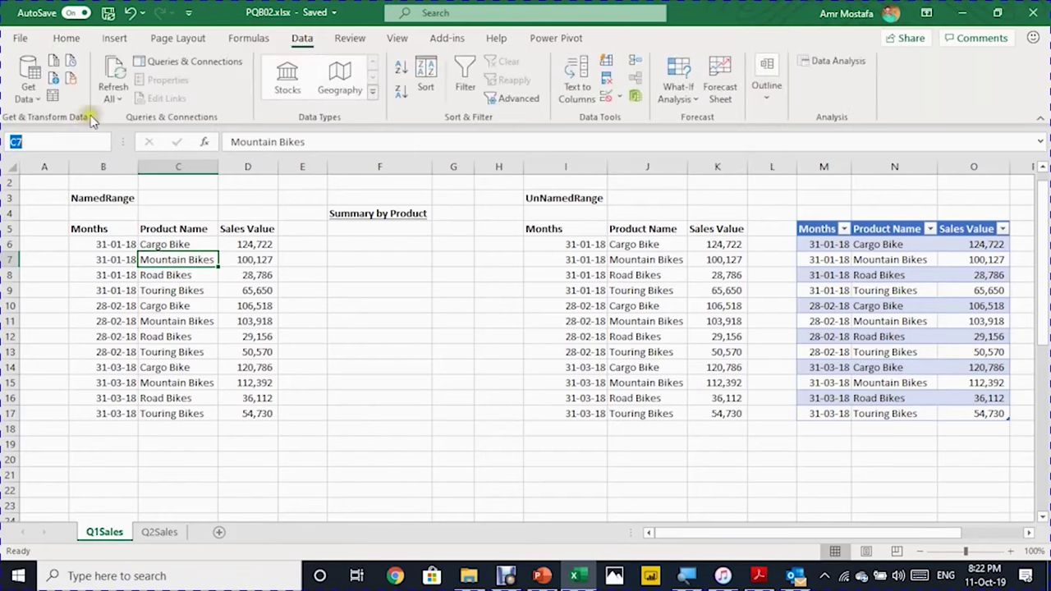
# Load BikesQ1 into Power Query, replacing its Changed Type and Promoted Headers steps with a fresh header promotion
pyautogui.click(52, 97)
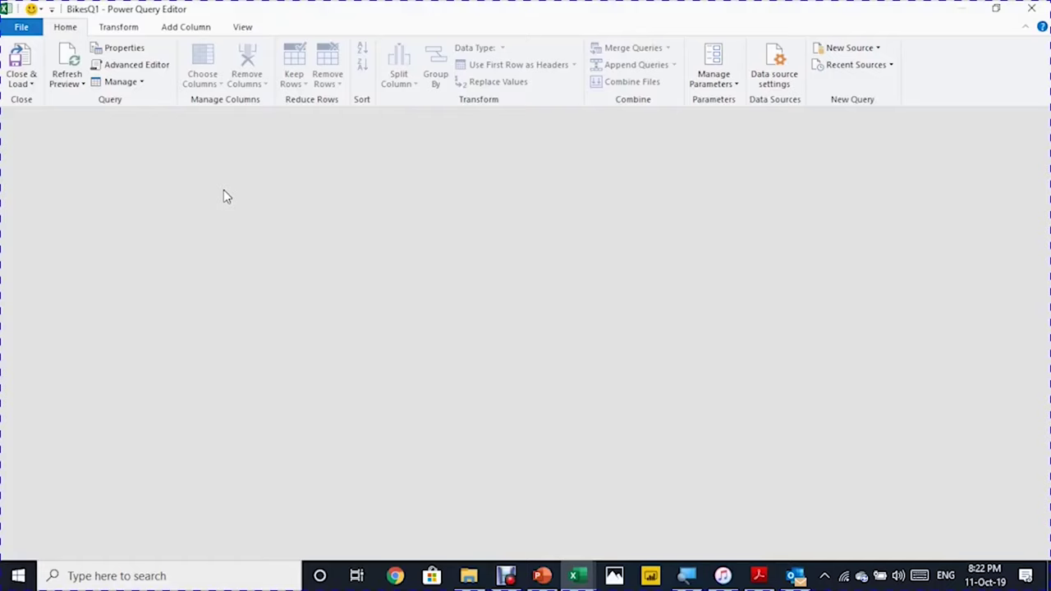
pyautogui.click(224, 191)
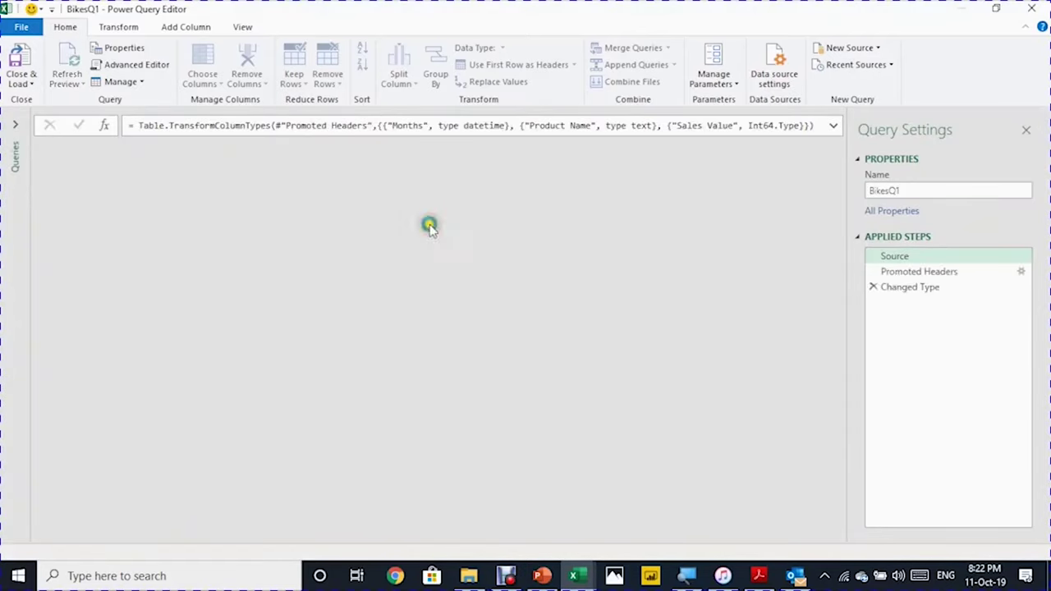
pyautogui.click(921, 187)
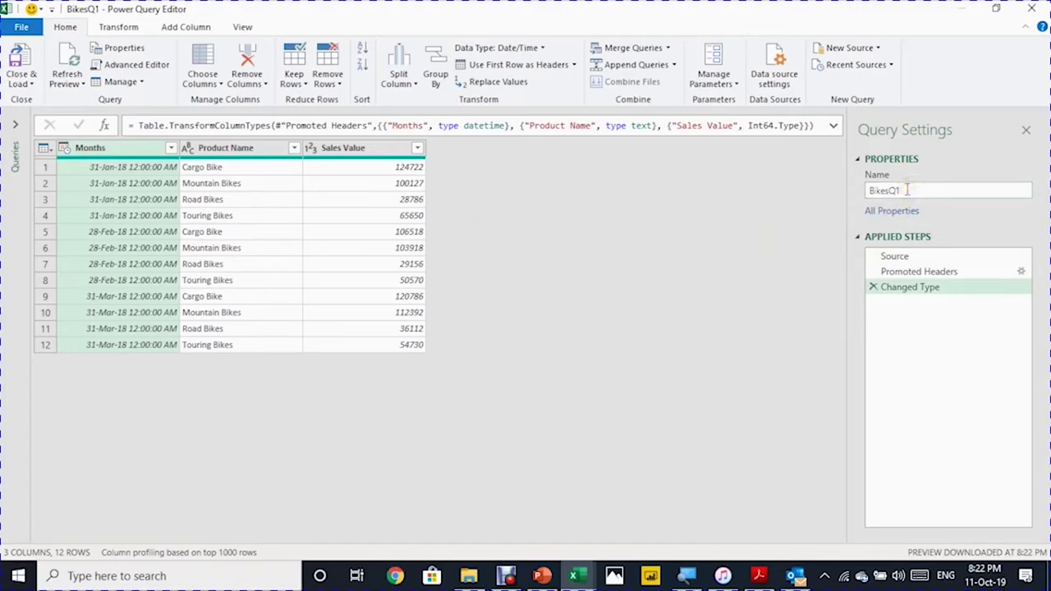
pyautogui.click(923, 257)
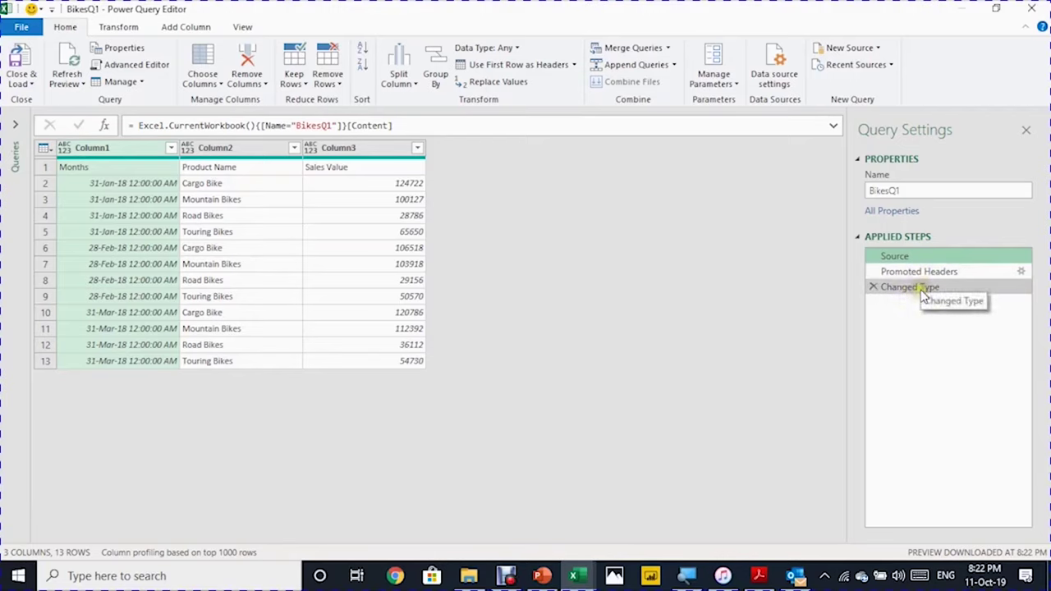
pyautogui.click(873, 287)
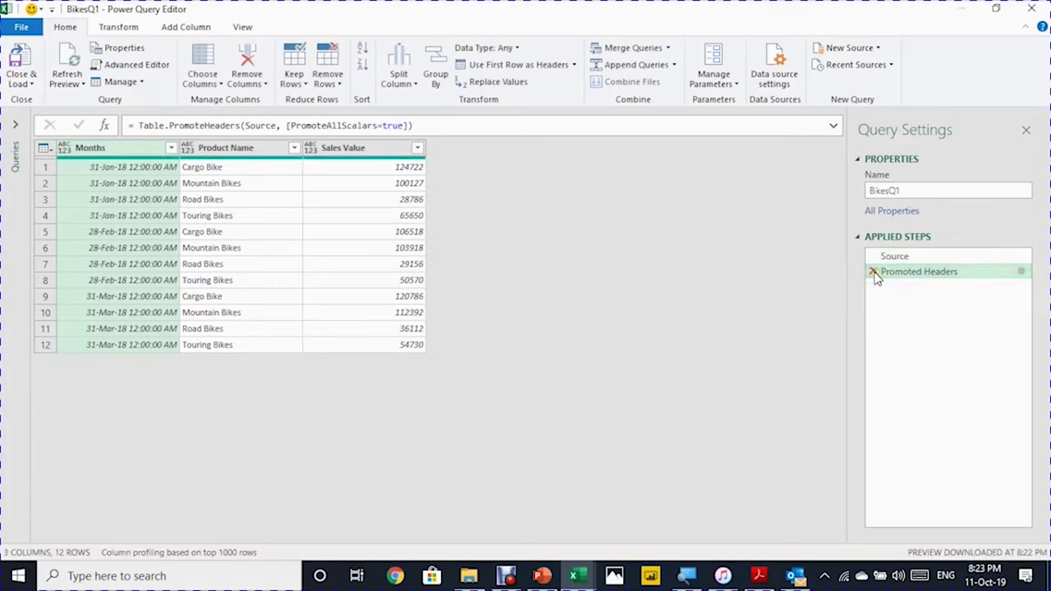
pyautogui.click(874, 272)
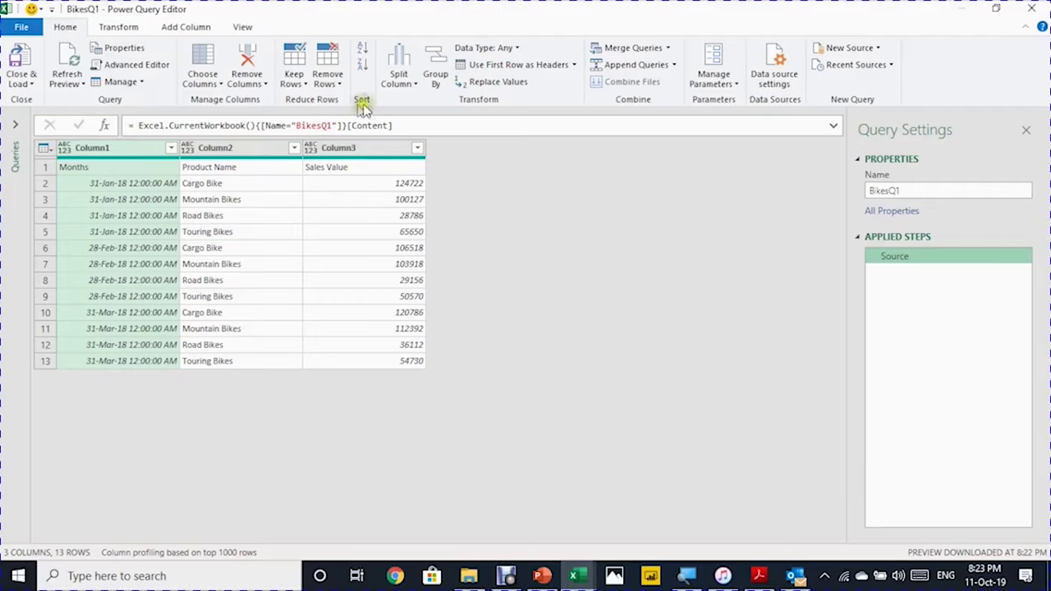
pyautogui.click(496, 71)
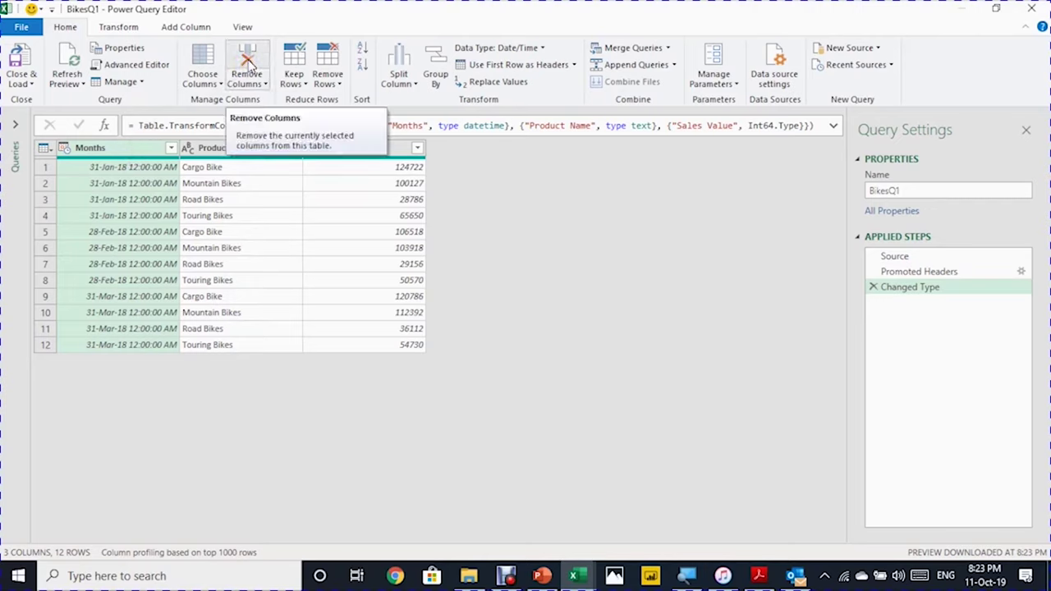
pyautogui.click(248, 63)
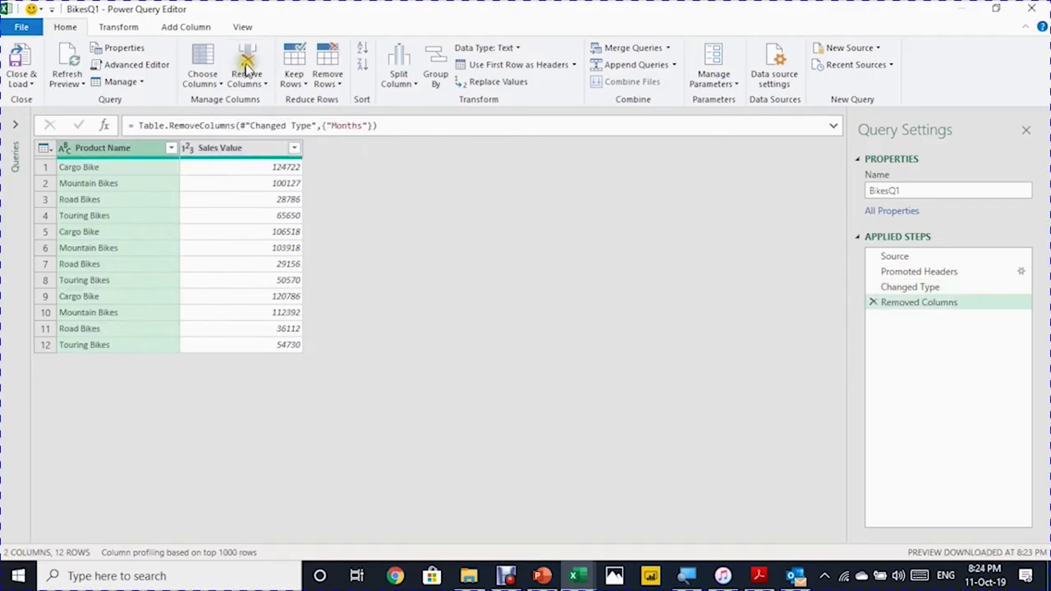
pyautogui.click(233, 153)
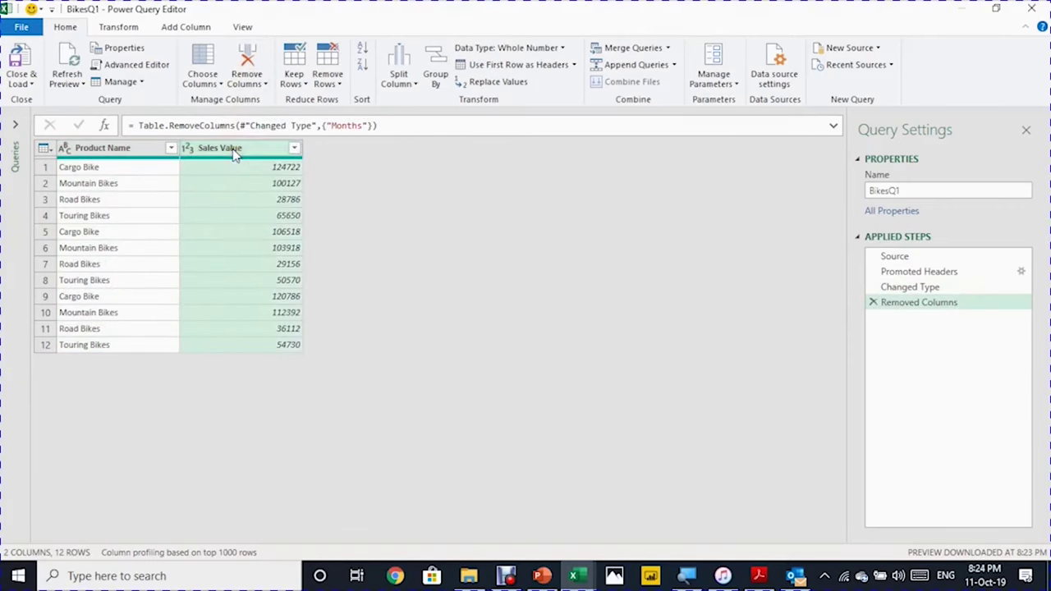
pyautogui.rightClick(234, 153)
pyautogui.click(257, 181)
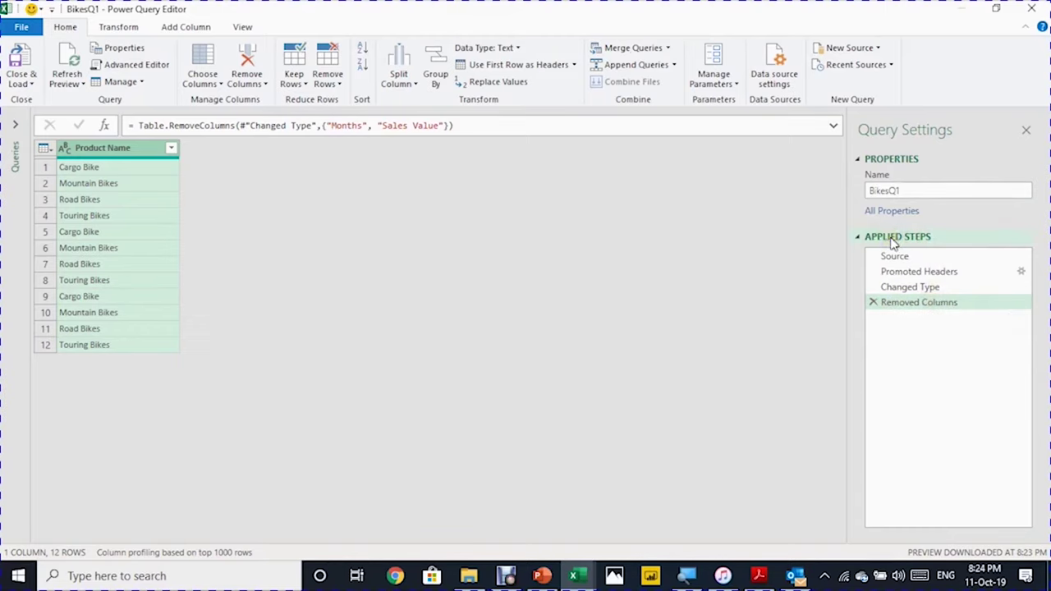
pyautogui.click(873, 303)
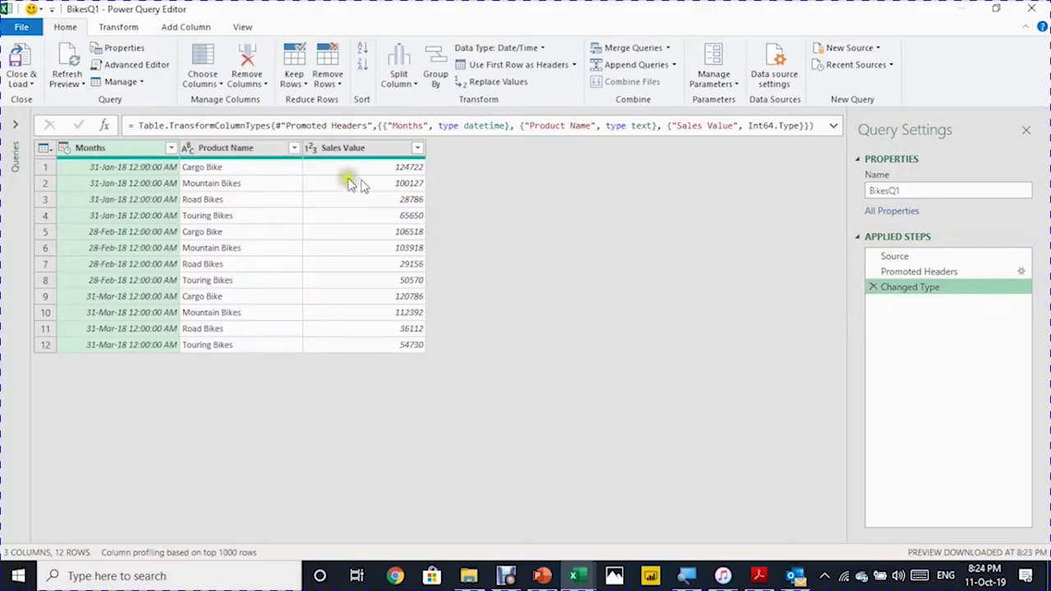
# Keep only Product Name and remove duplicates, leaving Cargo, Mountain, Road and Touring
pyautogui.click(326, 250)
pyautogui.click(257, 150)
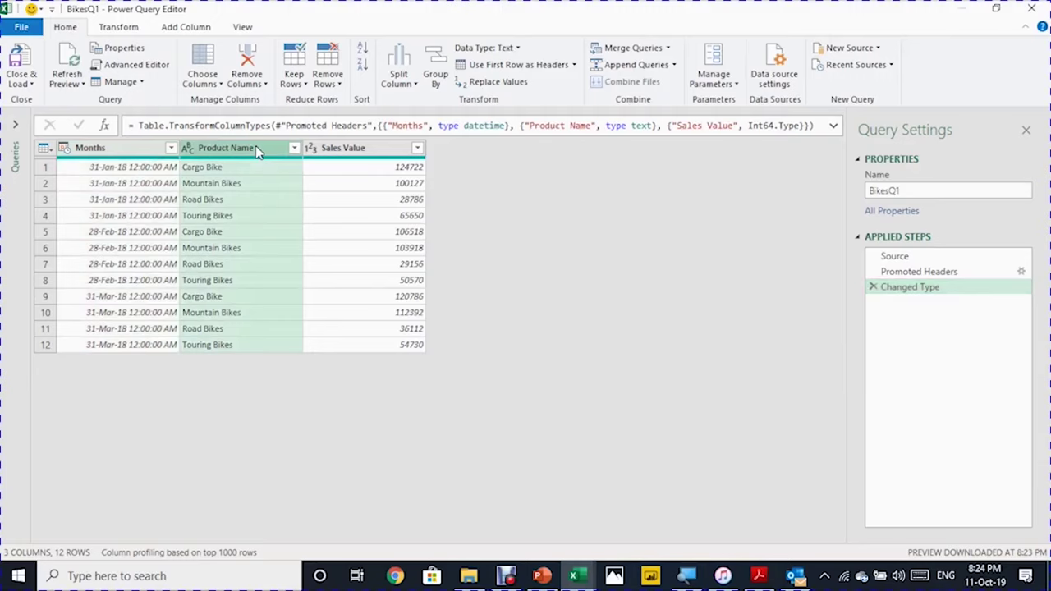
pyautogui.rightClick(257, 150)
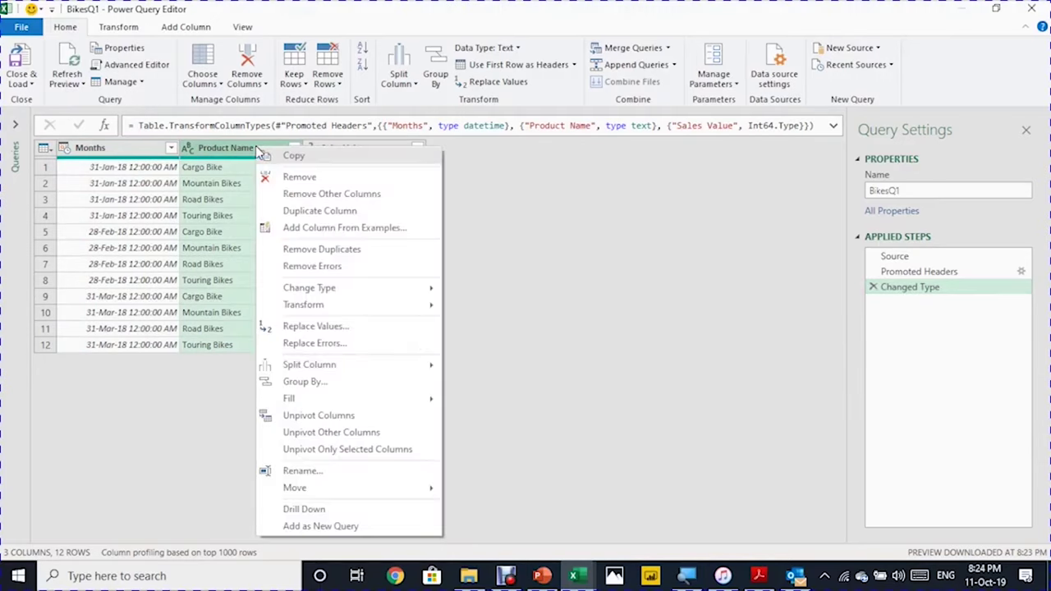
pyautogui.click(294, 197)
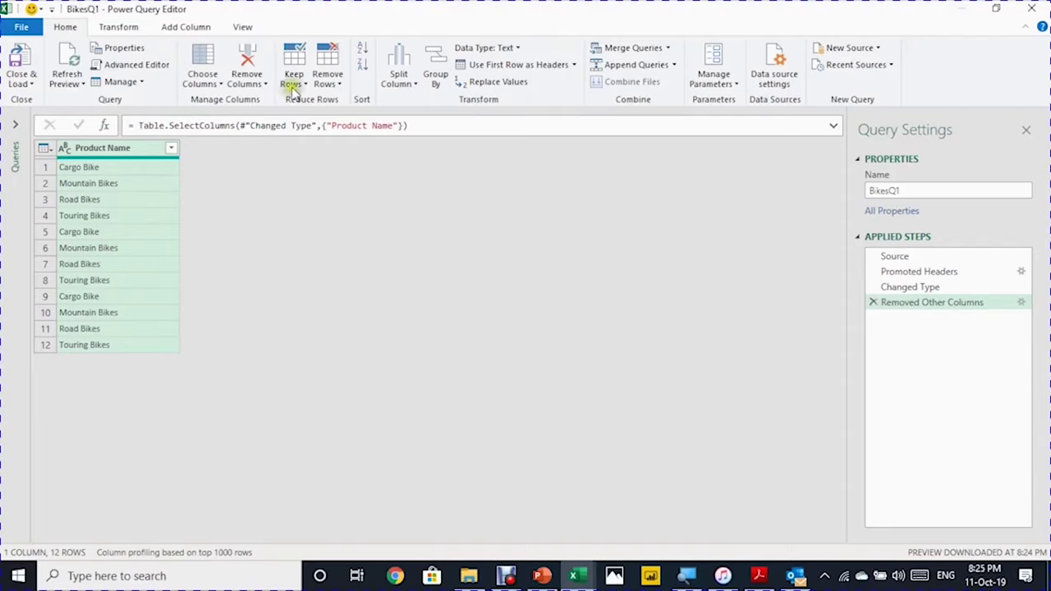
pyautogui.click(337, 86)
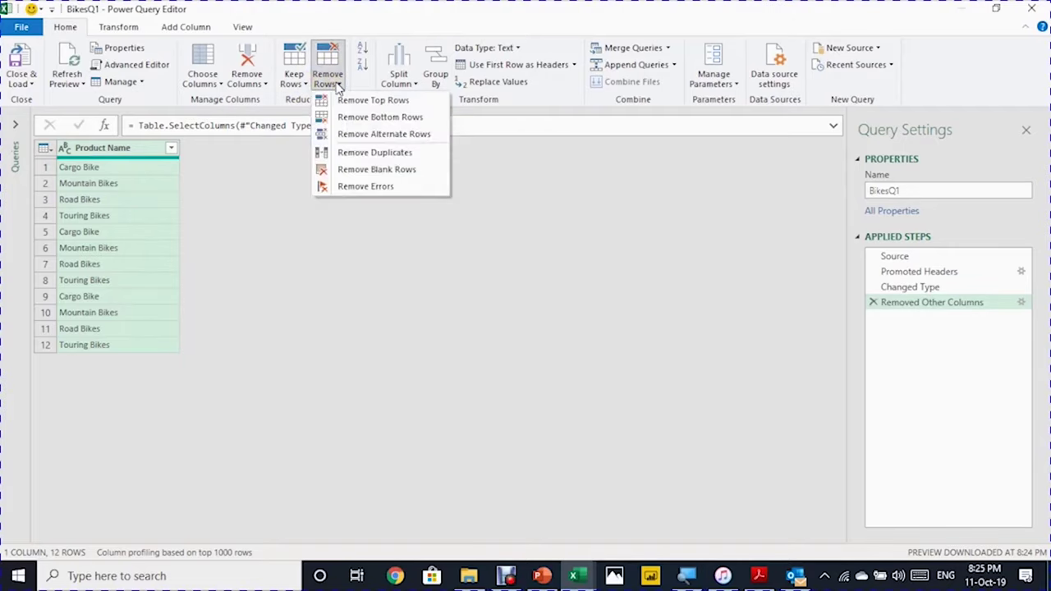
pyautogui.click(347, 153)
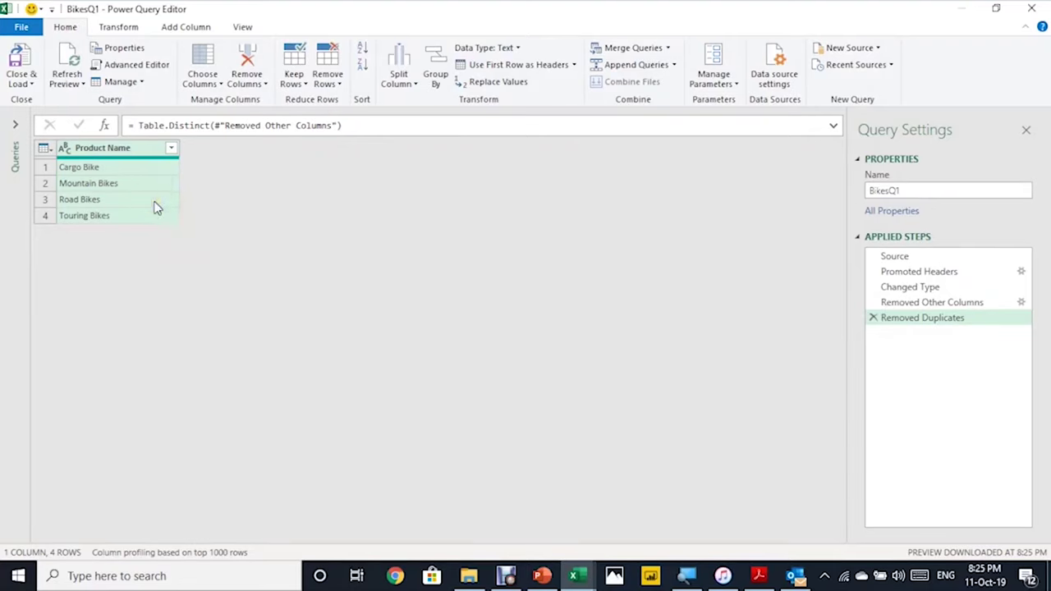
# Close & Load the BikesQ1 query as a table at cell F5 on the existing Q1Sales sheet
pyautogui.click(32, 86)
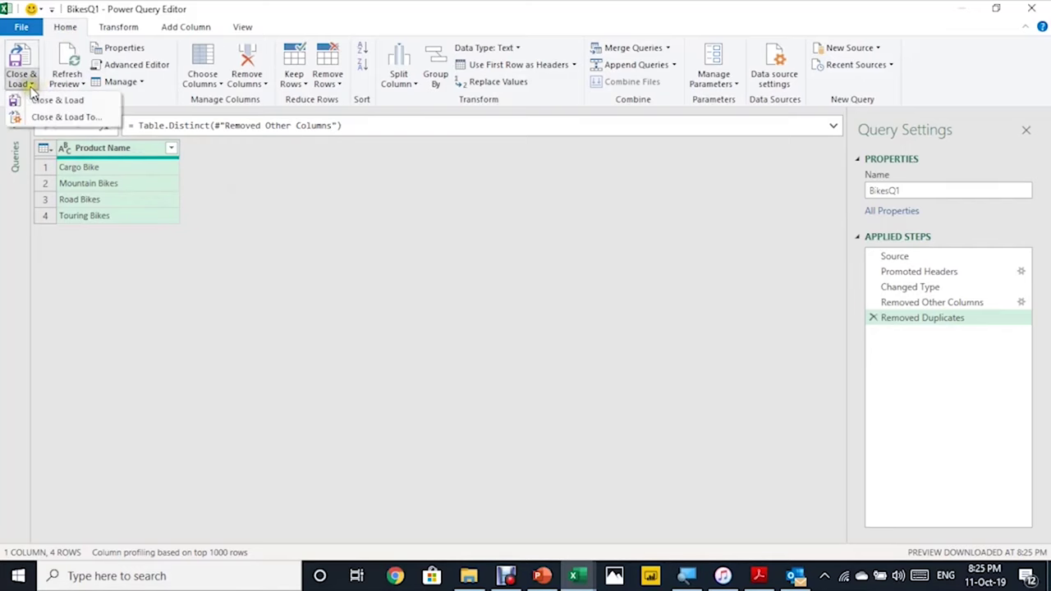
pyautogui.click(46, 117)
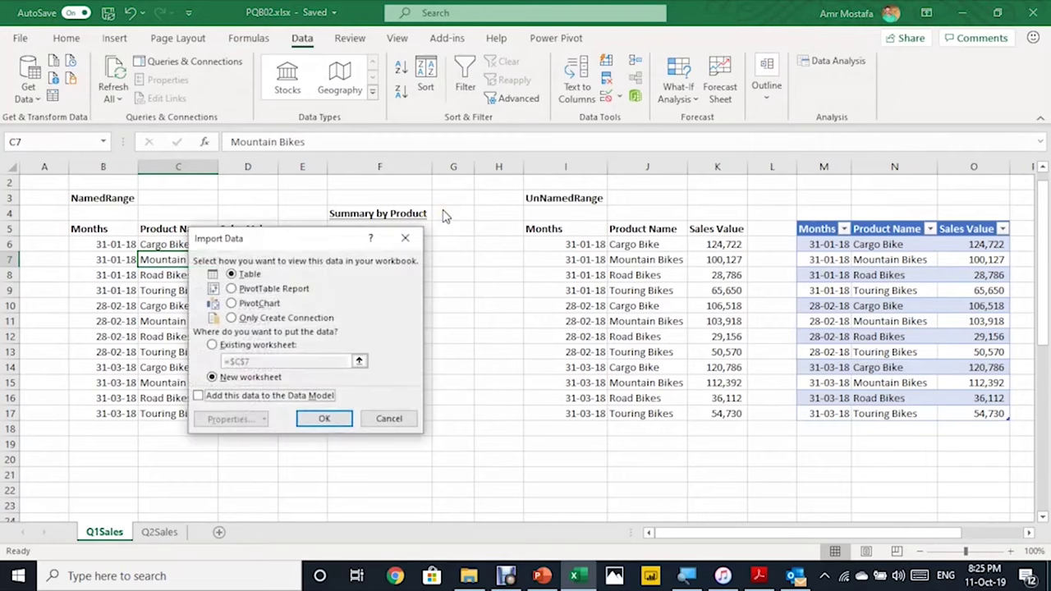
pyautogui.moveTo(332, 245); pyautogui.dragTo(659, 197)
pyautogui.click(571, 298)
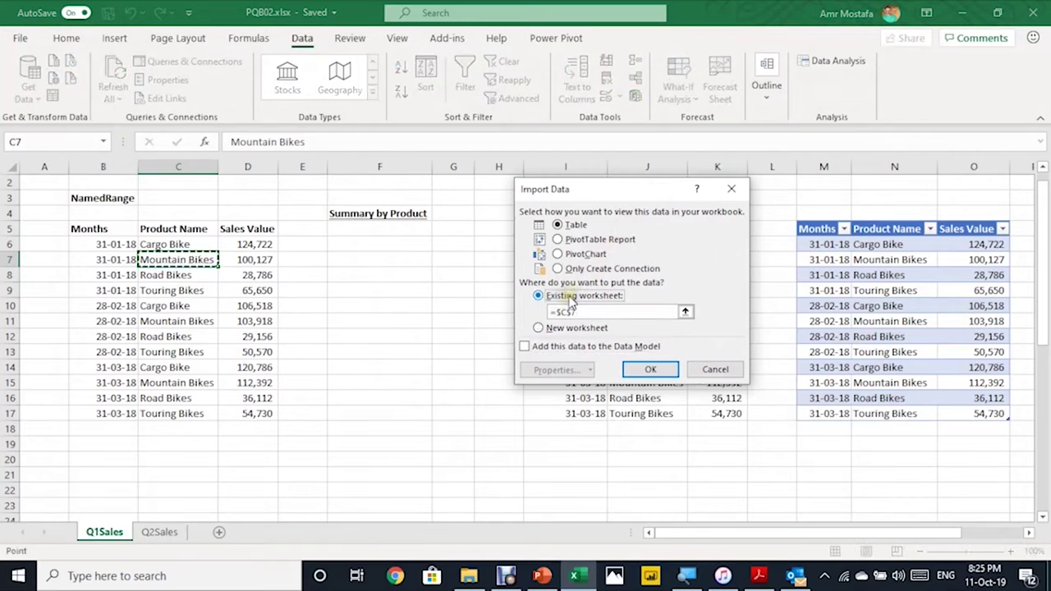
pyautogui.click(386, 230)
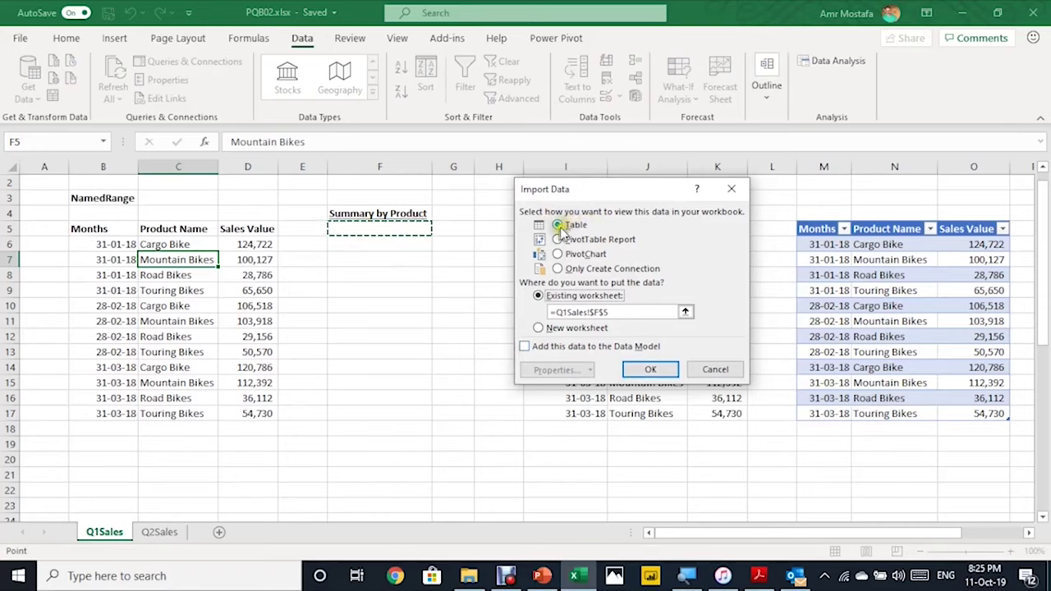
pyautogui.click(649, 368)
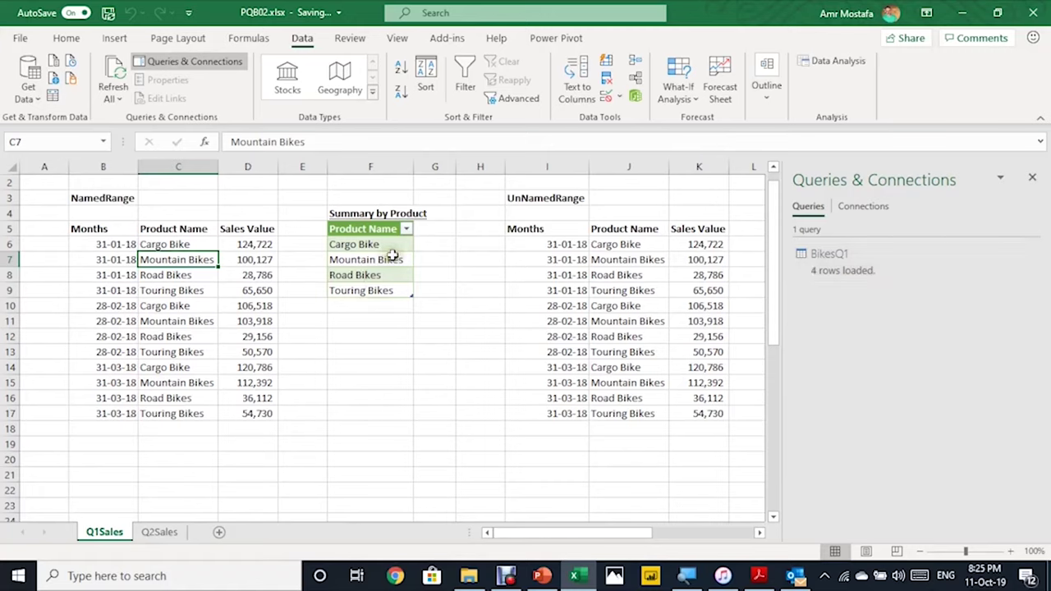
pyautogui.click(439, 231)
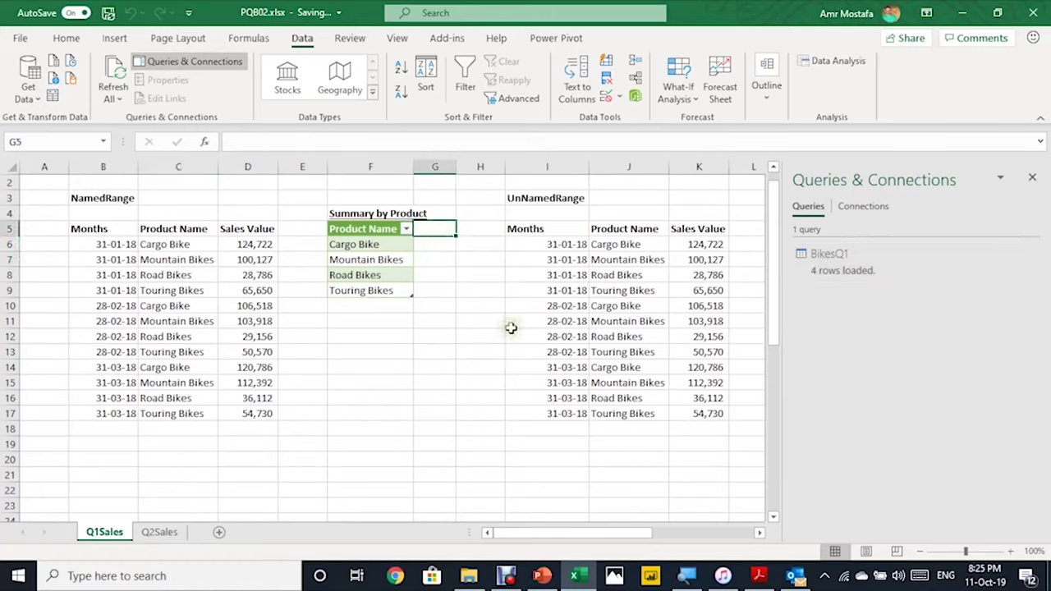
# Head column G as Sales and begin a SUMIFS summing the locked range $D$6:$D$17
pyautogui.write('Sales')
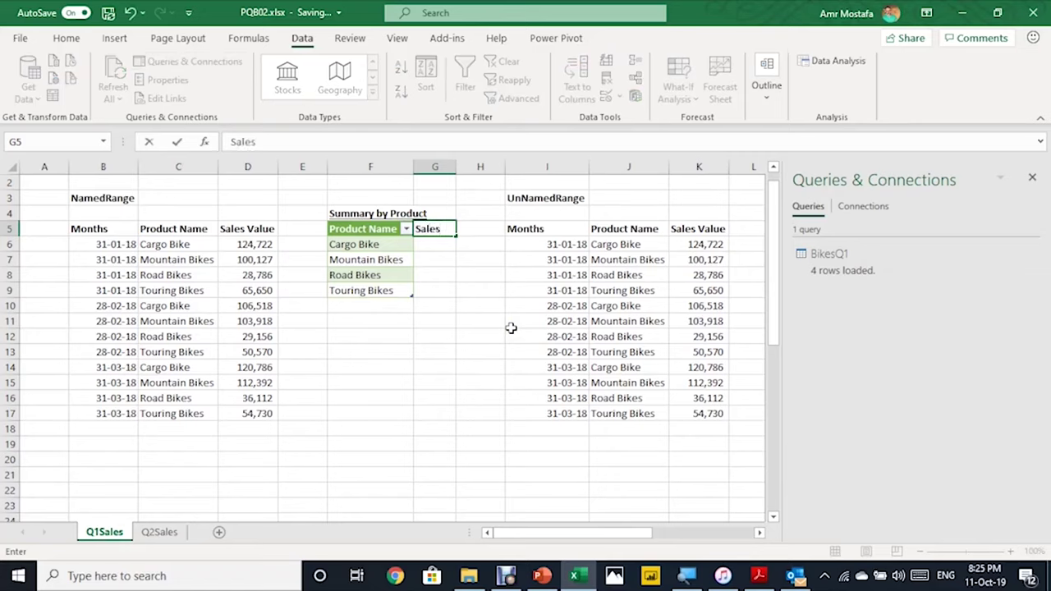
pyautogui.press('Return')
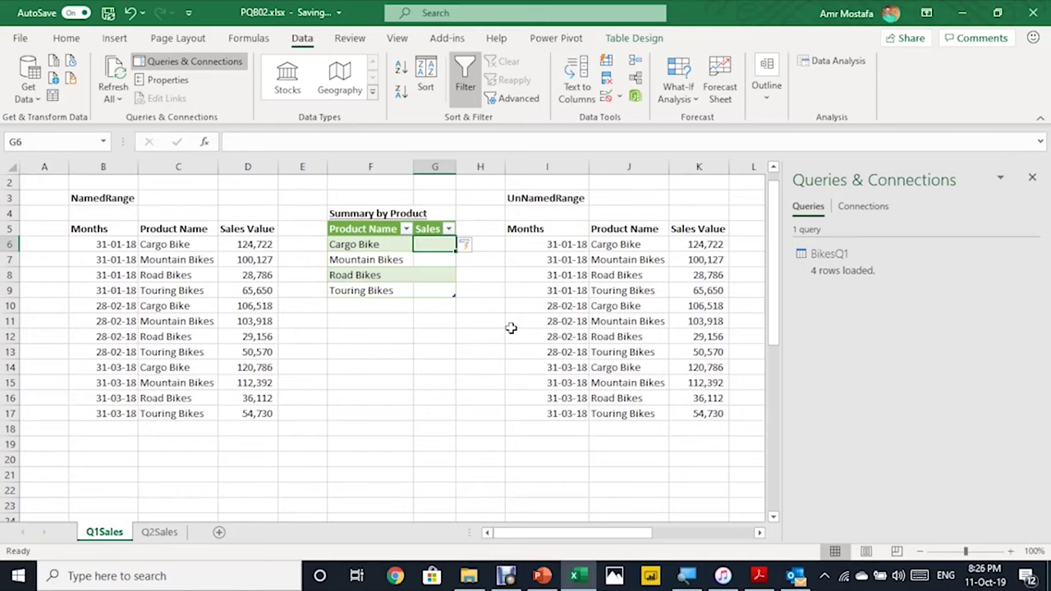
pyautogui.write('=s')
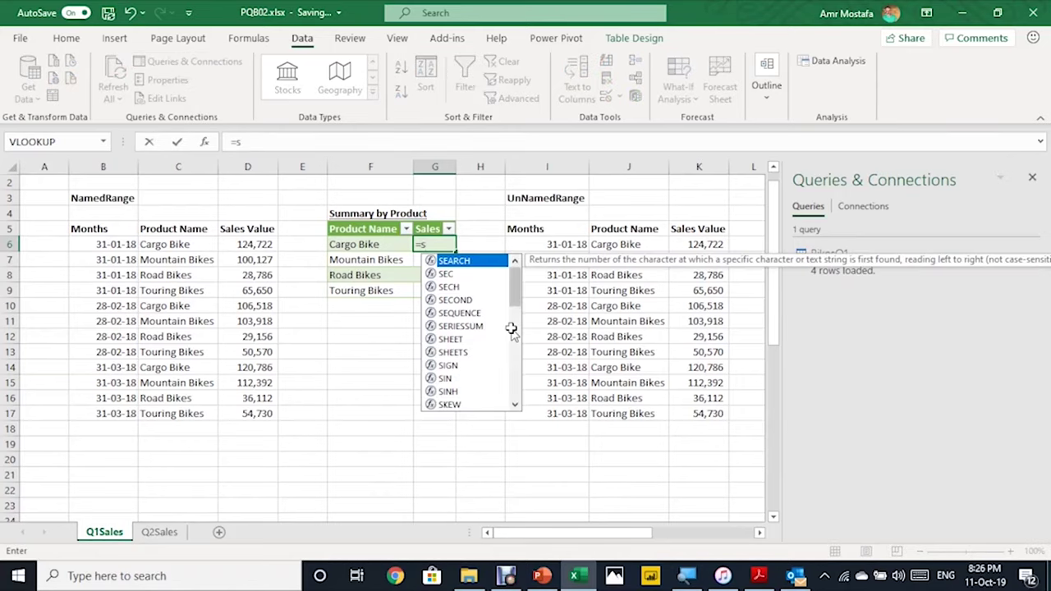
pyautogui.write('umifs')
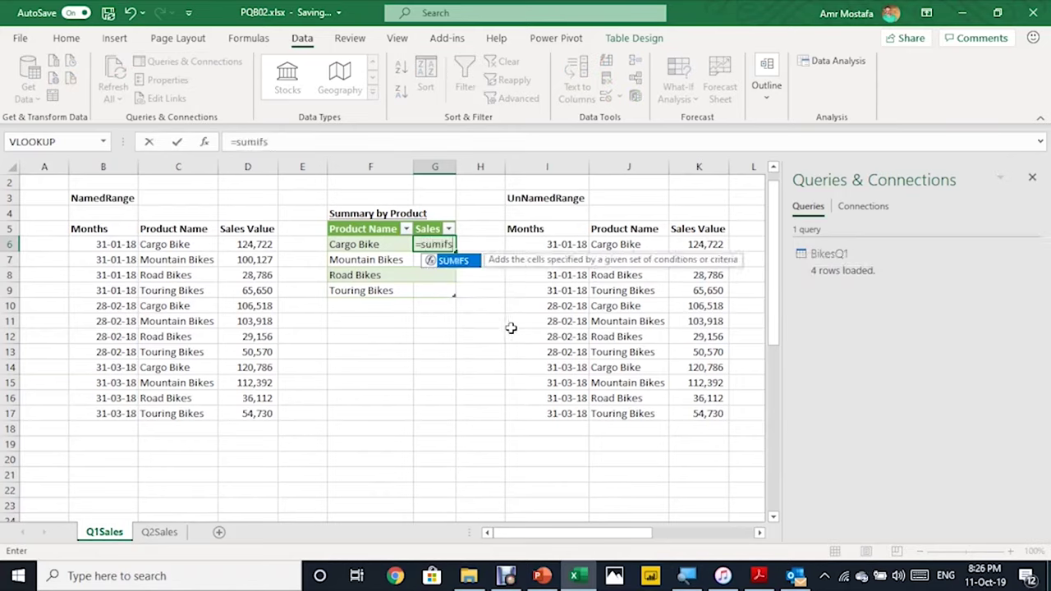
pyautogui.press('Tab')
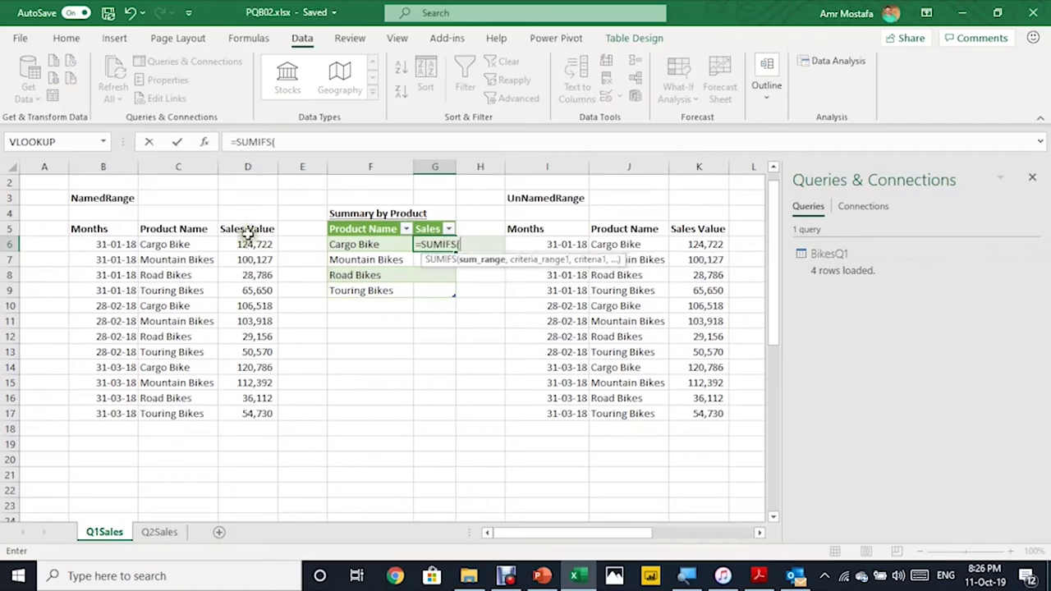
pyautogui.moveTo(253, 244); pyautogui.dragTo(246, 413)
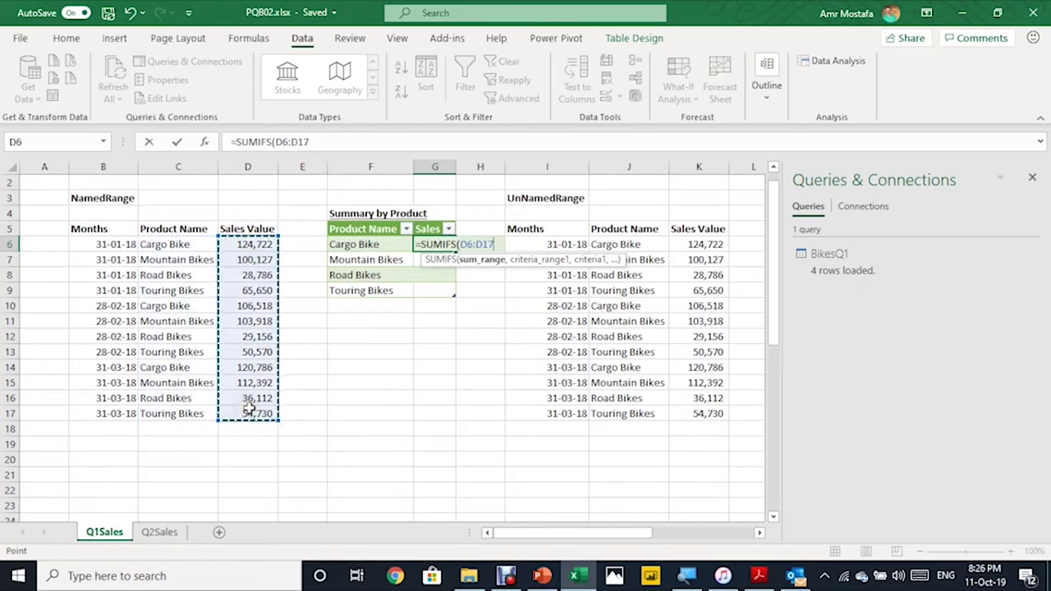
pyautogui.press('F4')
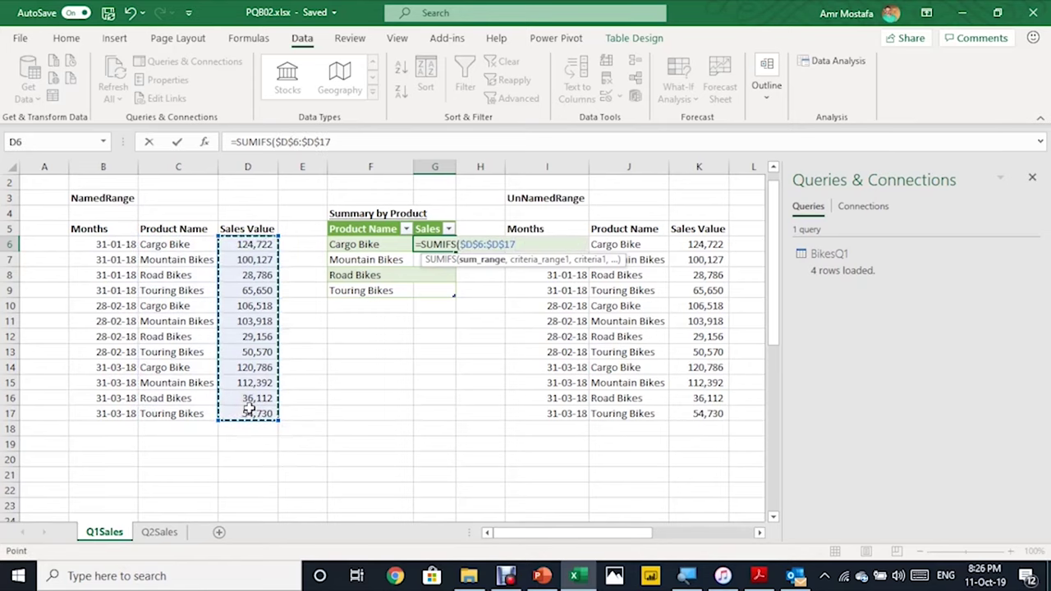
# Complete the SUMIFS with criteria $C$6:$C$17 and [@[Product Name]], filling it down the Sales column
pyautogui.write(',')
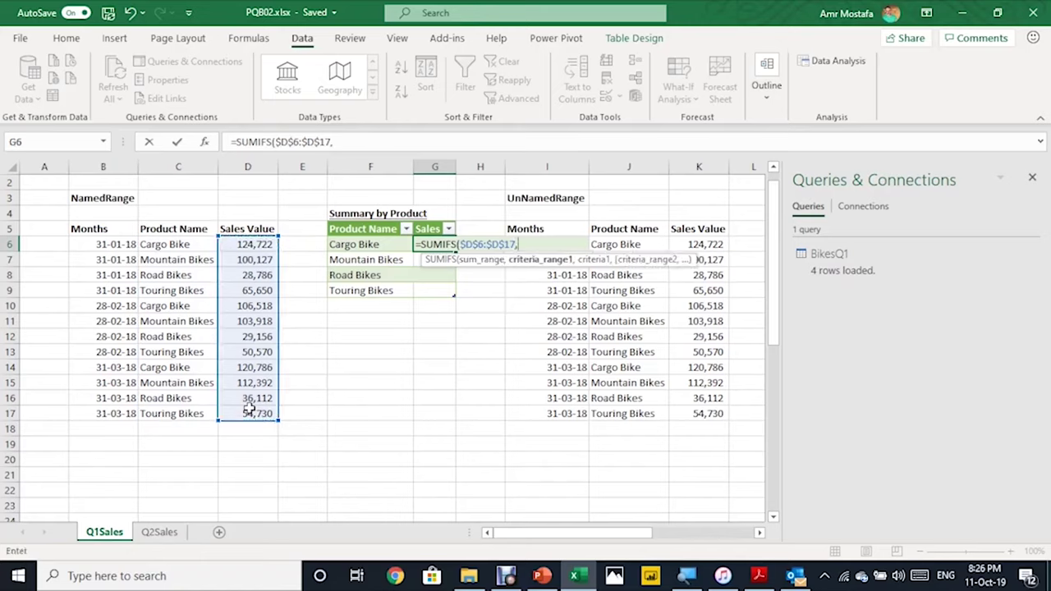
pyautogui.moveTo(194, 242); pyautogui.dragTo(162, 411)
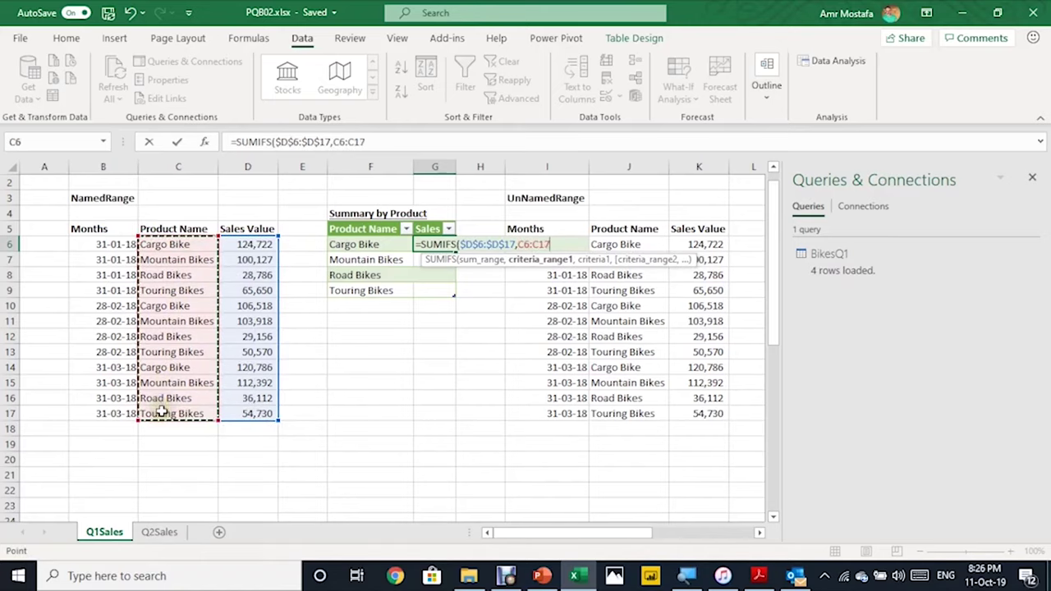
pyautogui.press('F4')
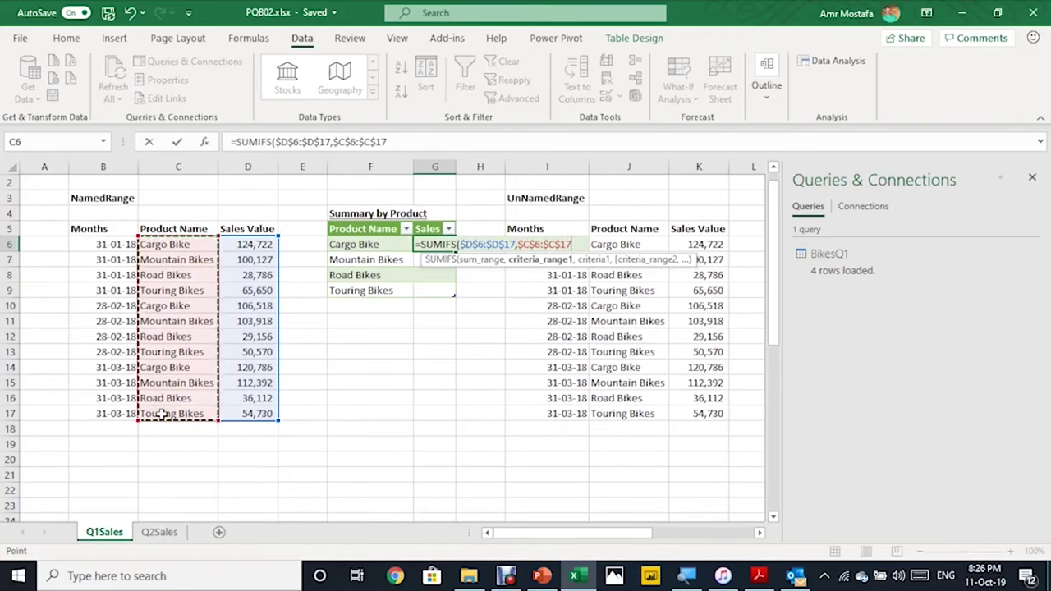
pyautogui.write(',')
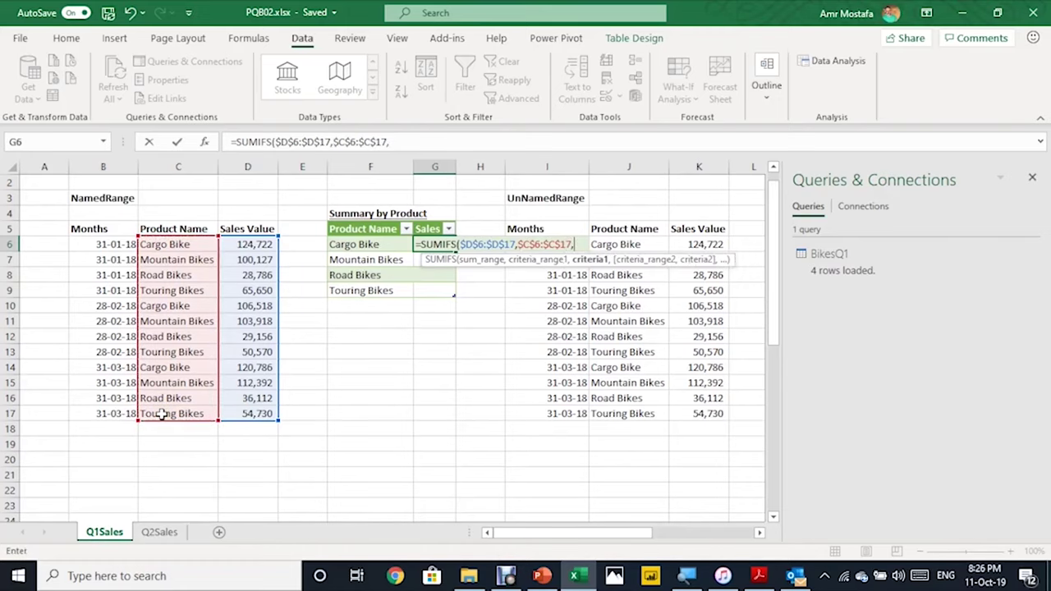
pyautogui.click(345, 244)
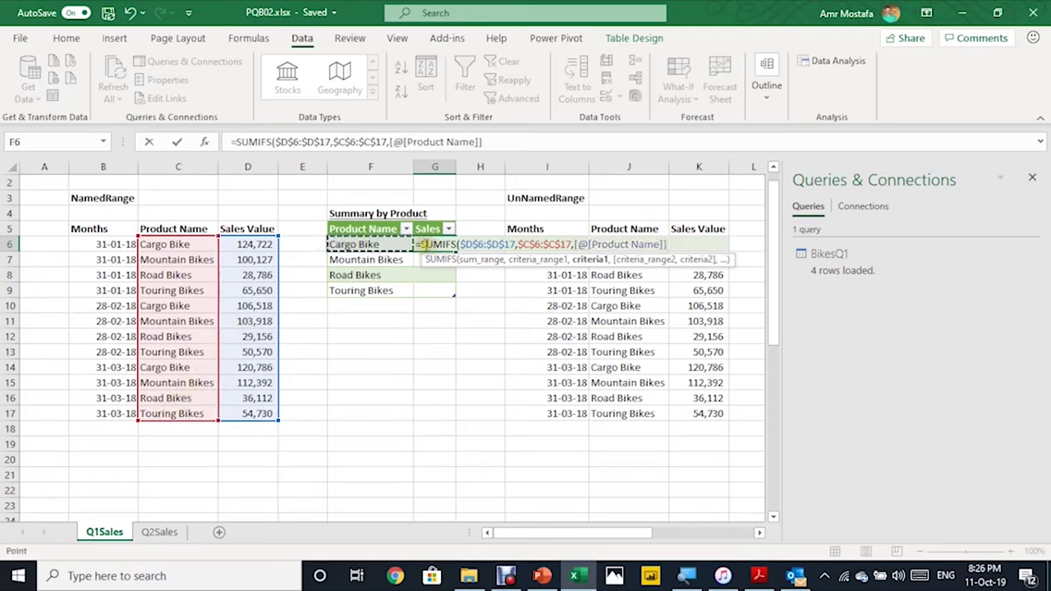
pyautogui.write(')')
pyautogui.press('Return')
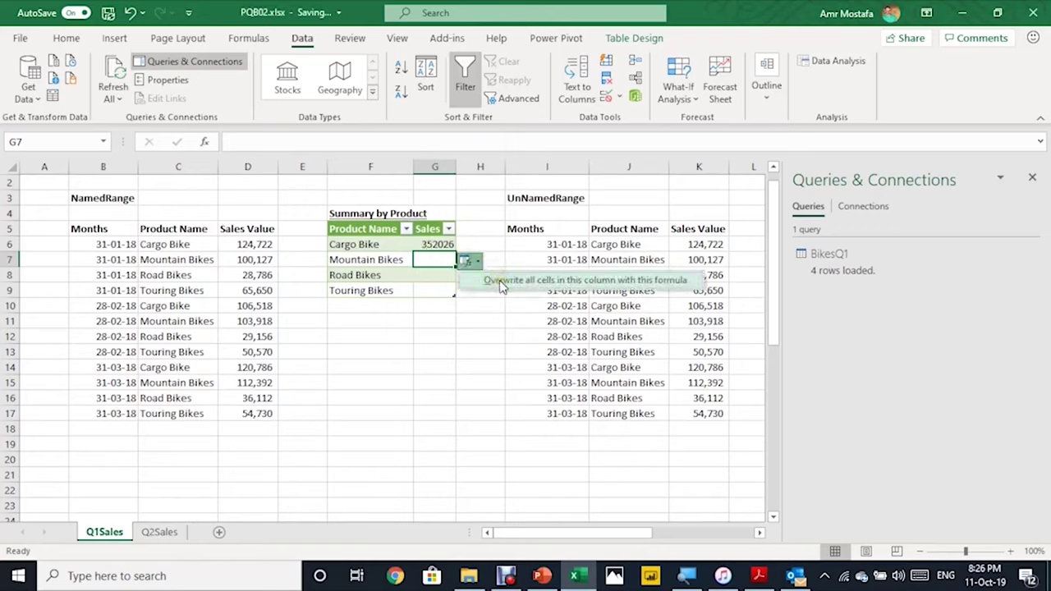
pyautogui.click(503, 283)
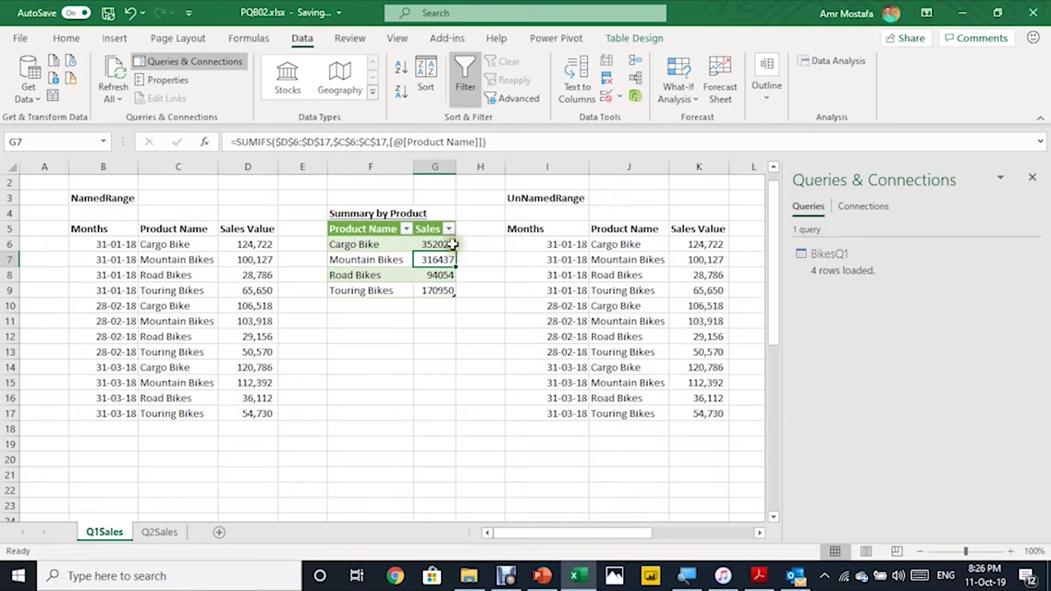
pyautogui.moveTo(450, 245); pyautogui.dragTo(441, 295)
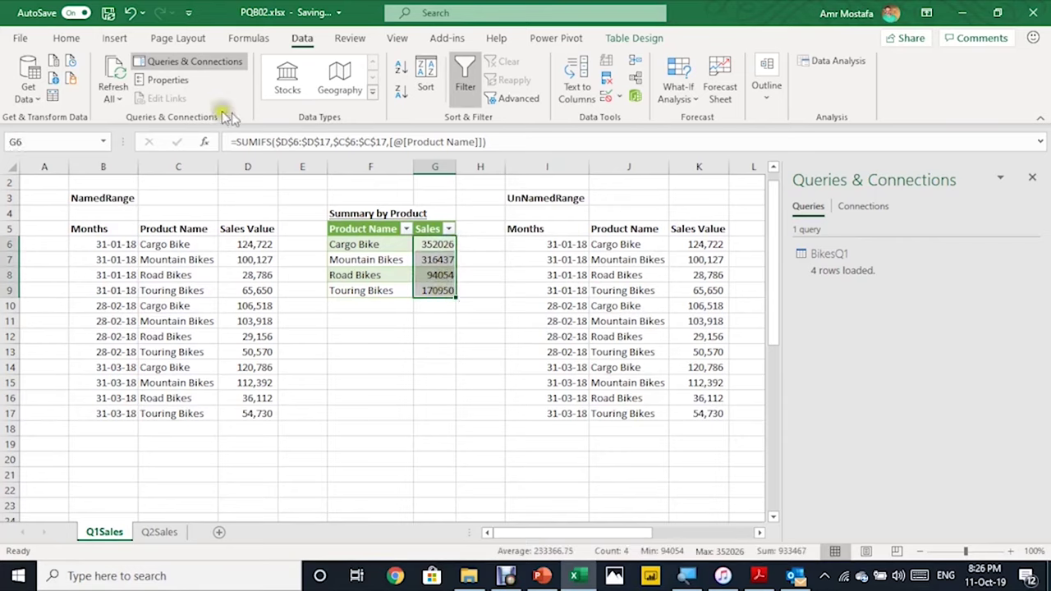
# Format the Sales totals as accounting dollars with no decimal places
pyautogui.click(67, 39)
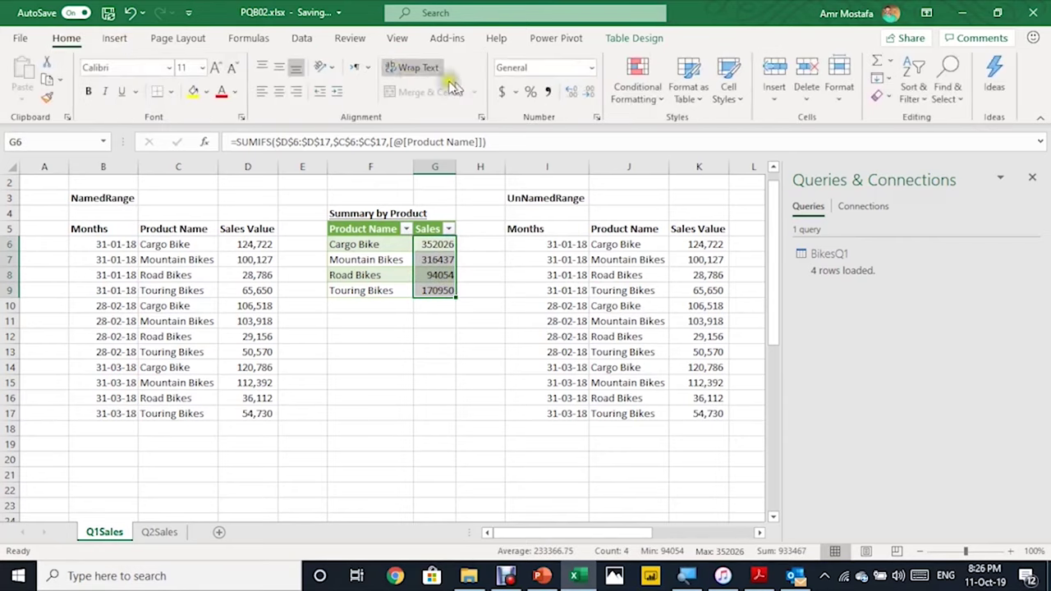
pyautogui.click(502, 91)
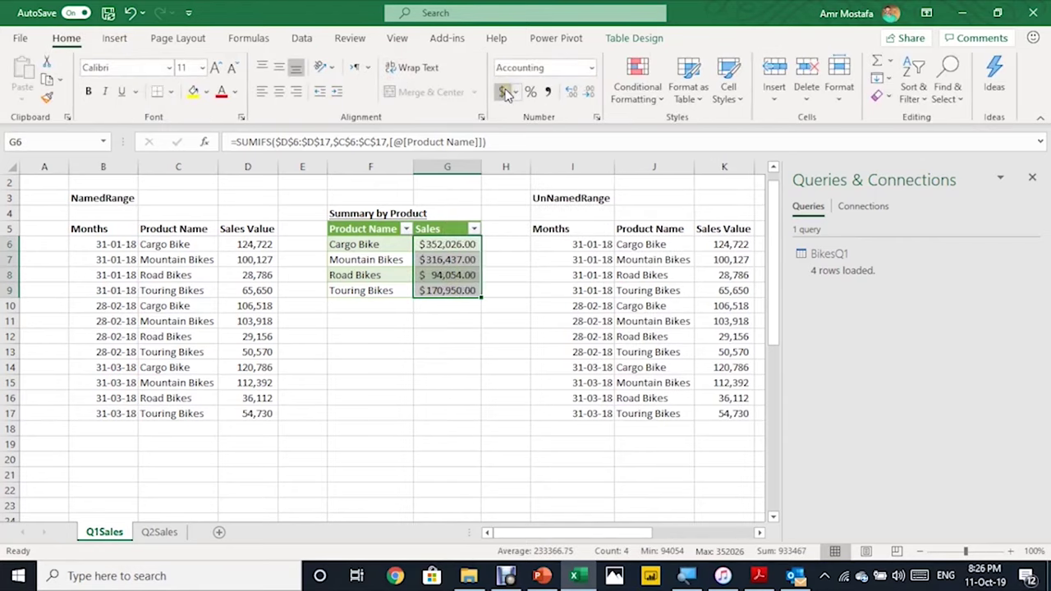
pyautogui.click(588, 91)
pyautogui.click(588, 91)
# Move through the summary table cells over to the UnNamedRange Product Name column
pyautogui.click(464, 241)
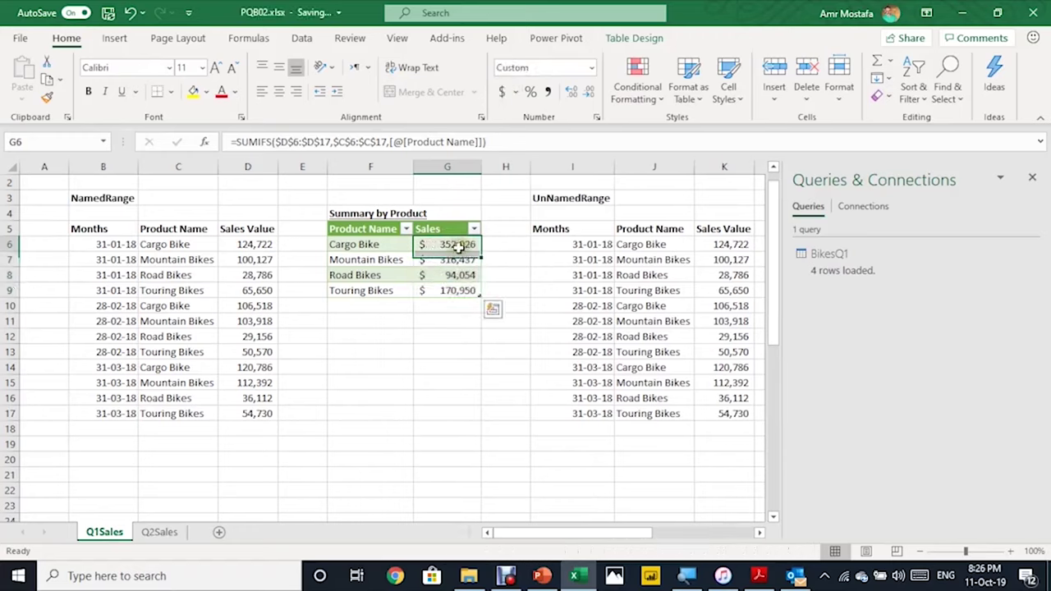
pyautogui.press('Left')
pyautogui.press('Left')
pyautogui.press('Right')
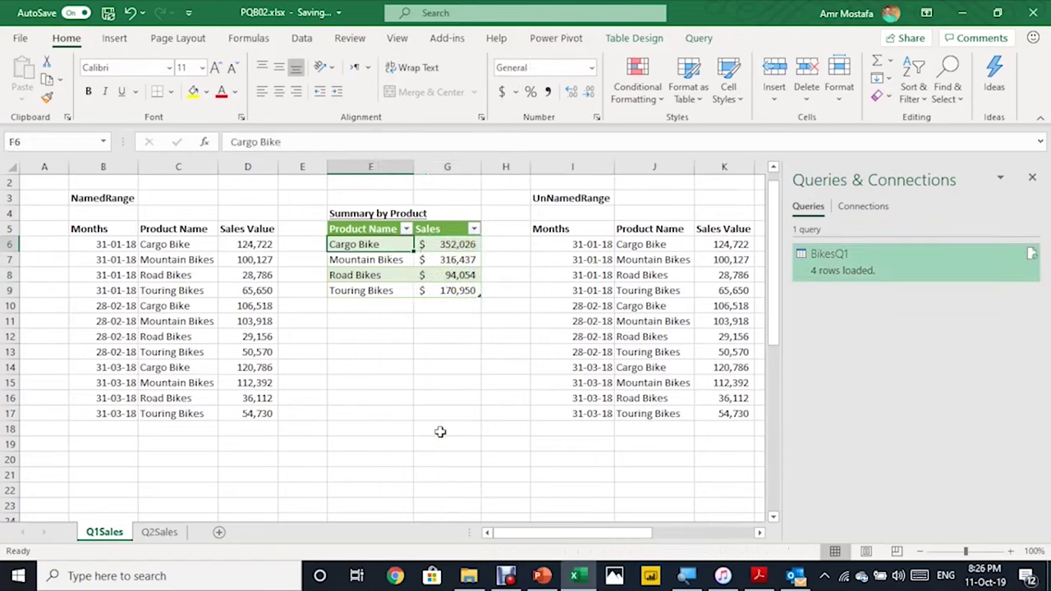
pyautogui.press('Right')
pyautogui.press('Down')
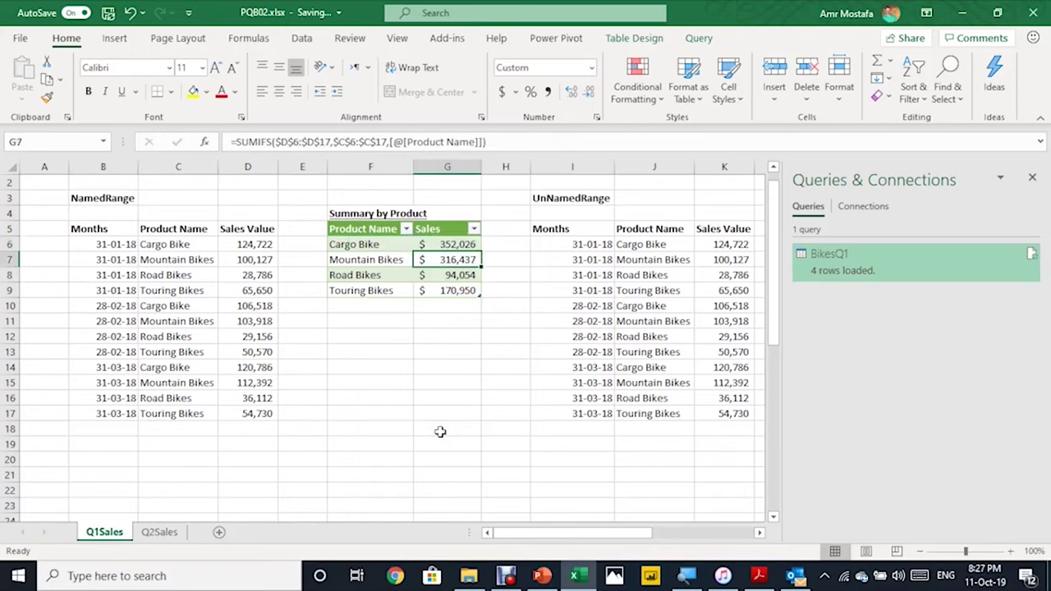
pyautogui.press('Right')
pyautogui.press('Right')
pyautogui.press('Right')
pyautogui.press('Right')
pyautogui.press('Right')
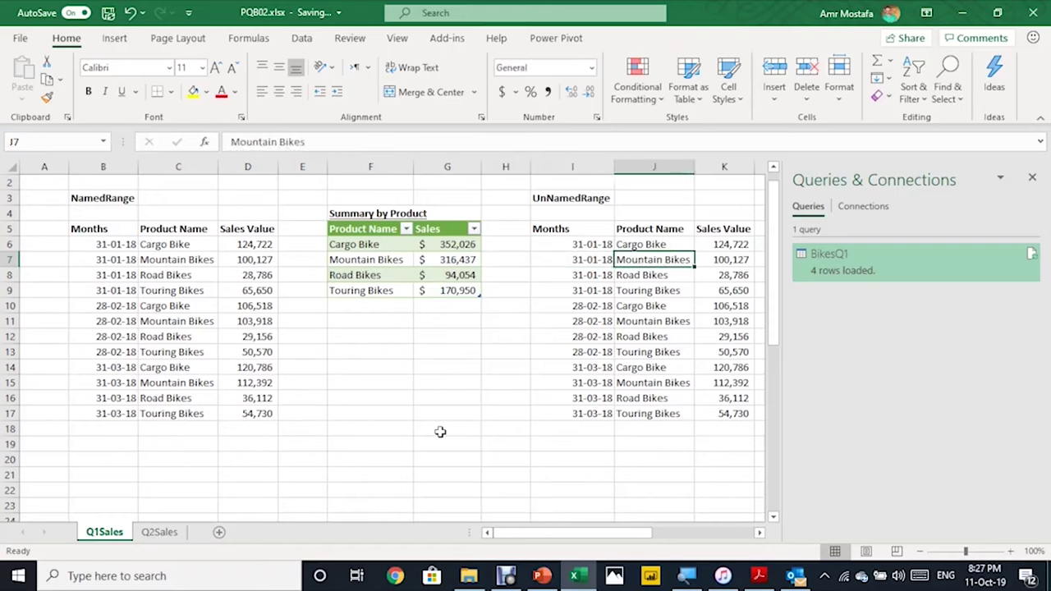
pyautogui.press('Left')
pyautogui.press('Left')
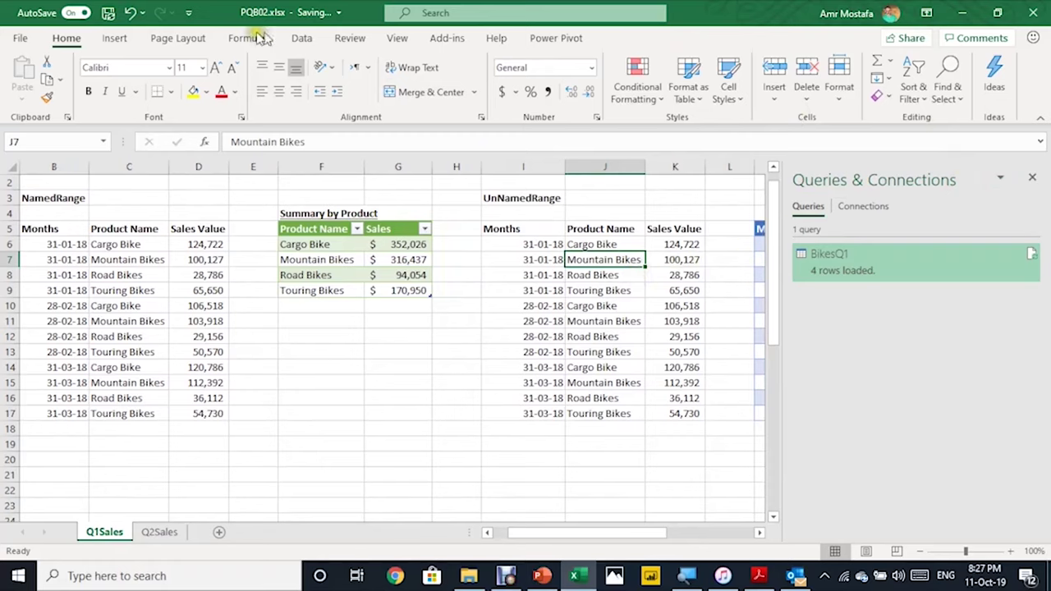
# Confirm the Create Table dialog to turn the data range beside UnNamedRange into a table
pyautogui.click(297, 38)
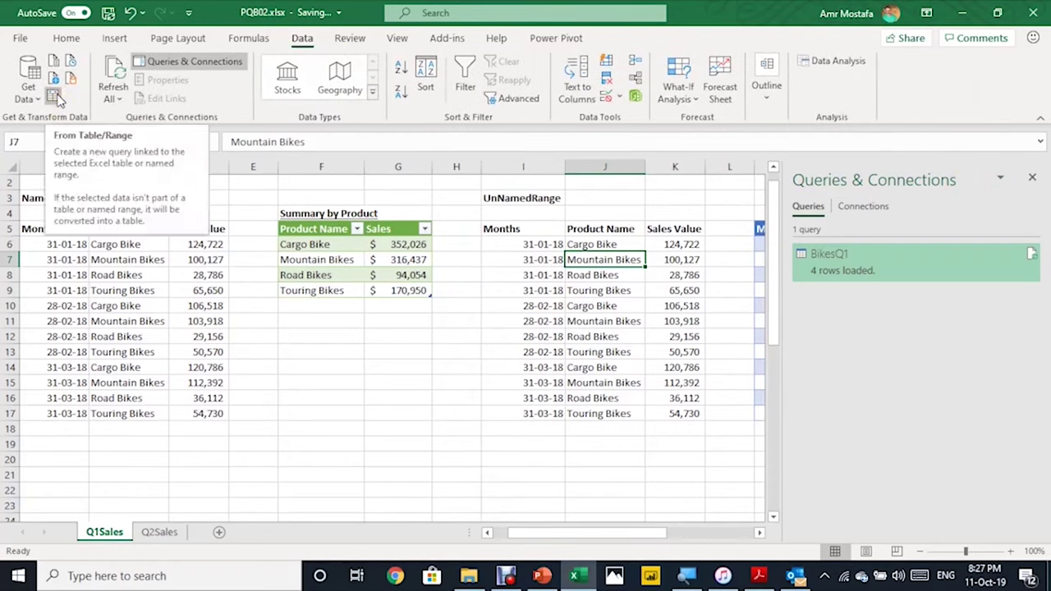
pyautogui.click(54, 97)
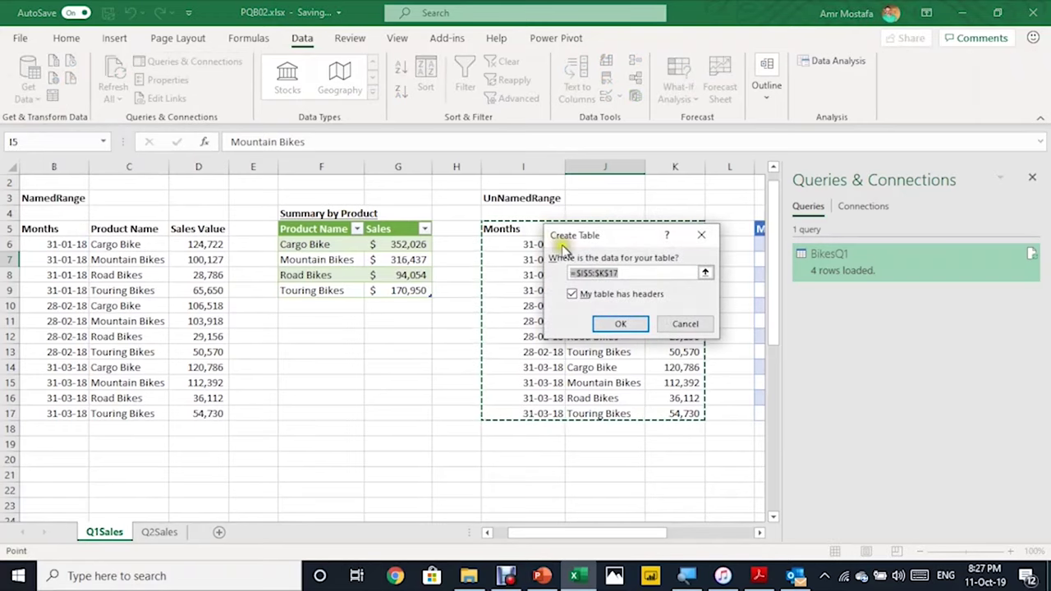
pyautogui.moveTo(578, 241); pyautogui.dragTo(298, 228)
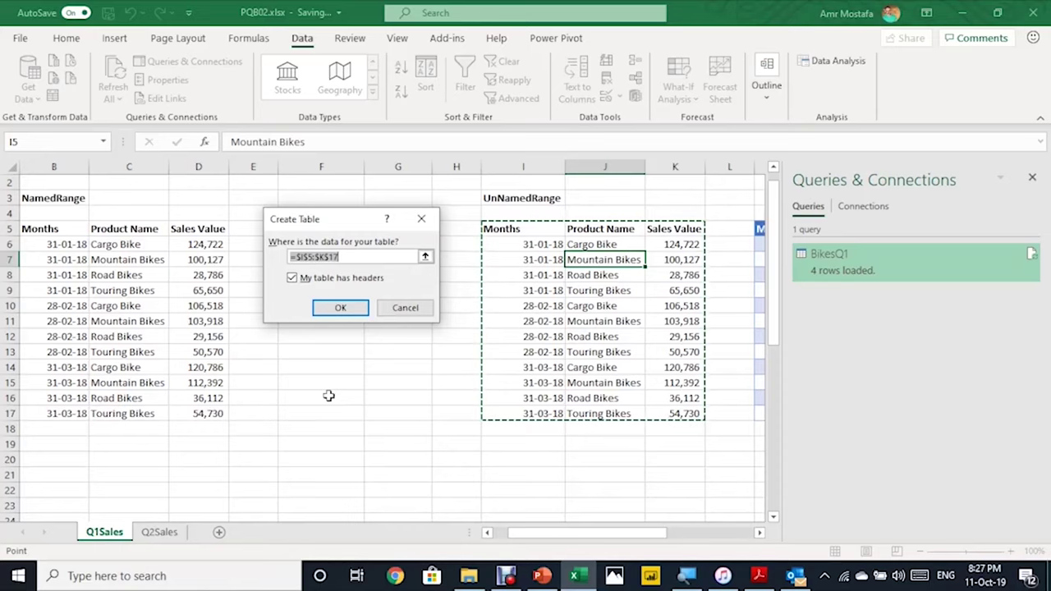
pyautogui.click(404, 315)
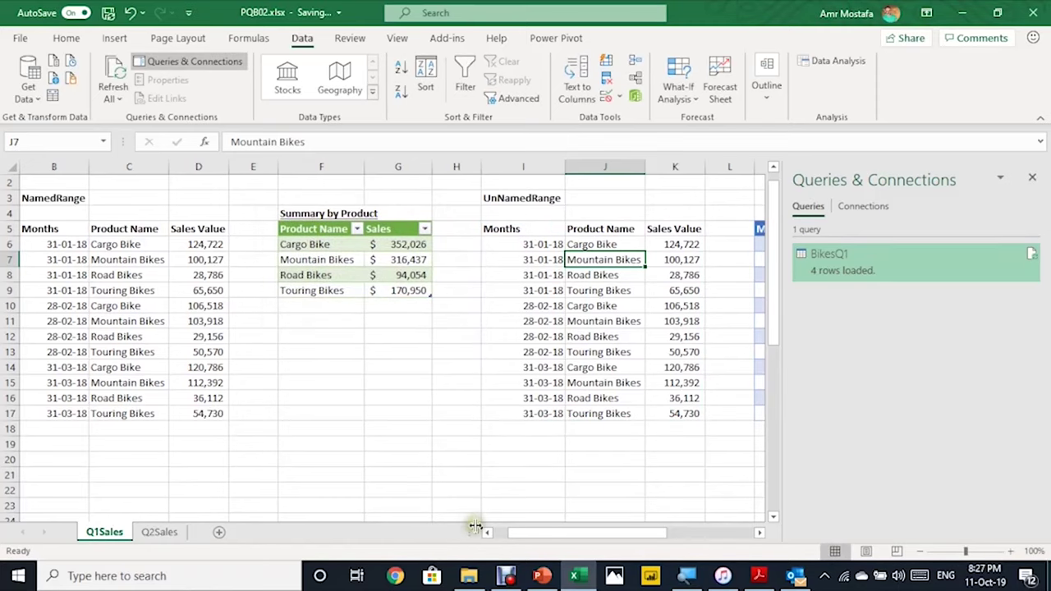
# Select the Touring Bikes cell in the Bikes table and load the table into Power Query
pyautogui.moveTo(528, 541); pyautogui.dragTo(591, 525)
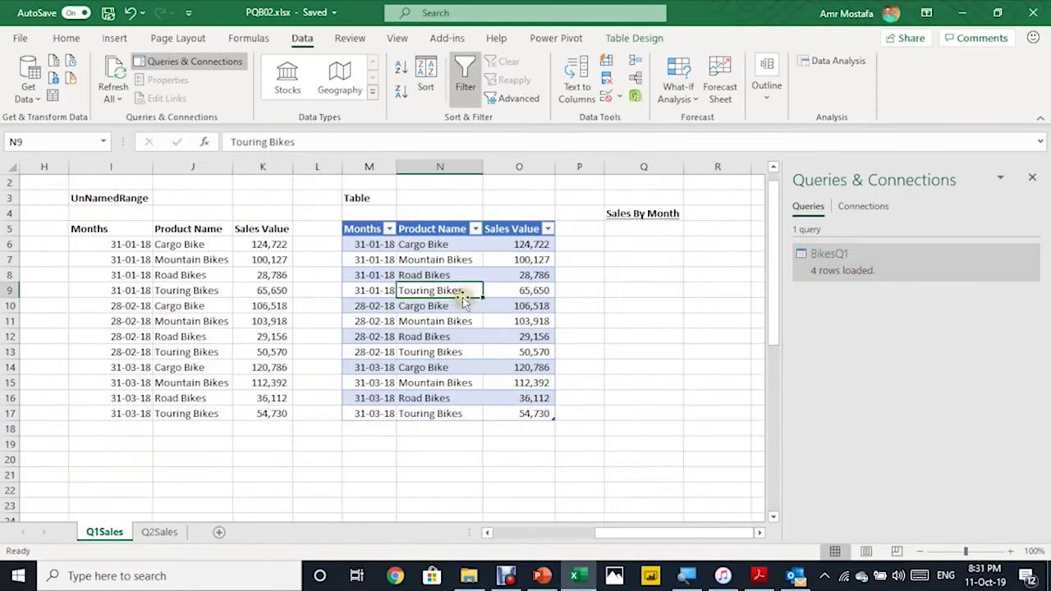
pyautogui.click(466, 291)
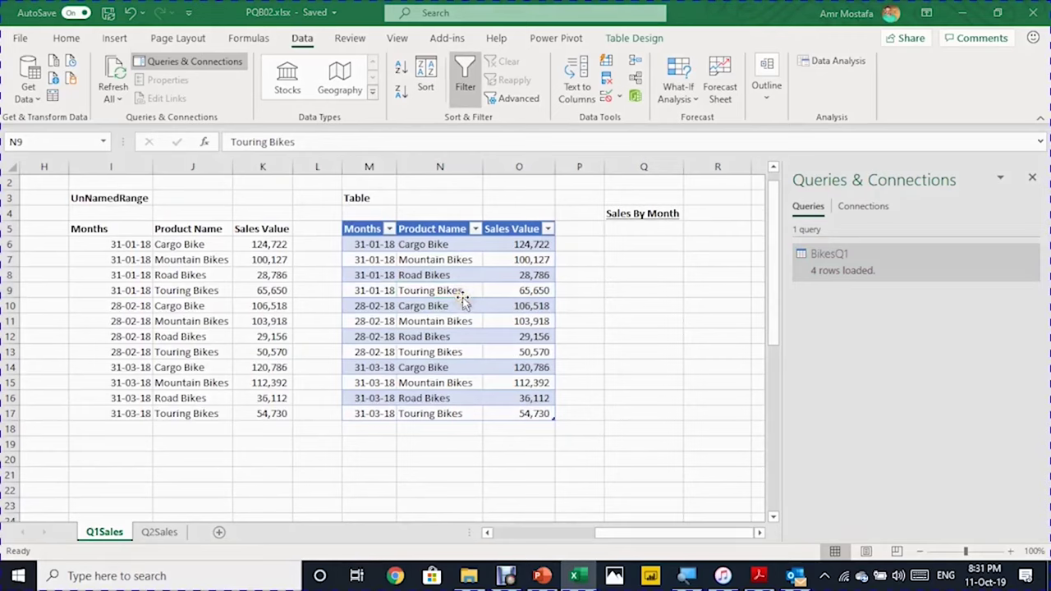
pyautogui.click(428, 289)
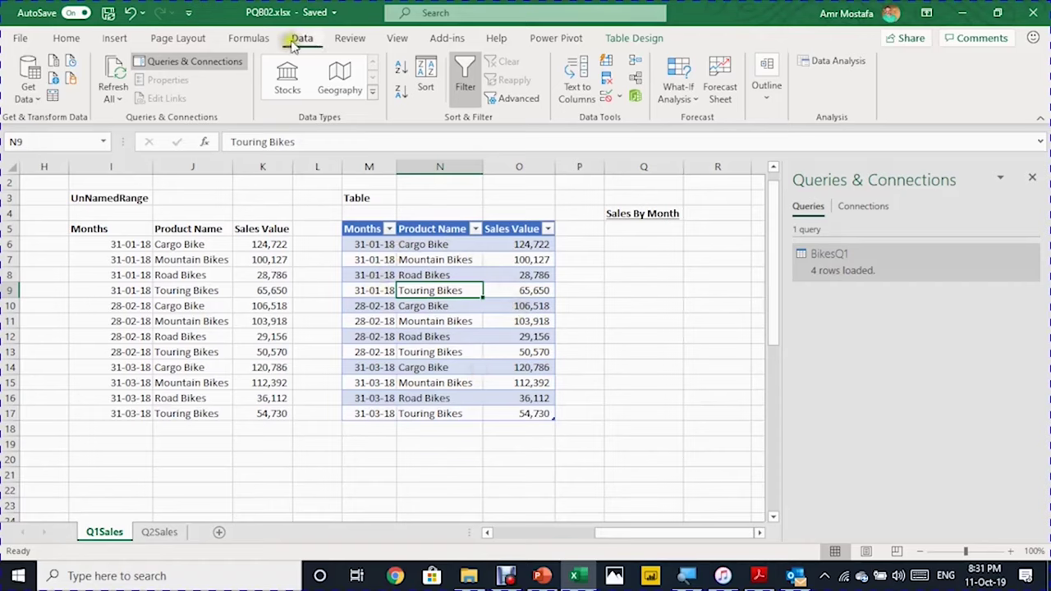
pyautogui.click(55, 96)
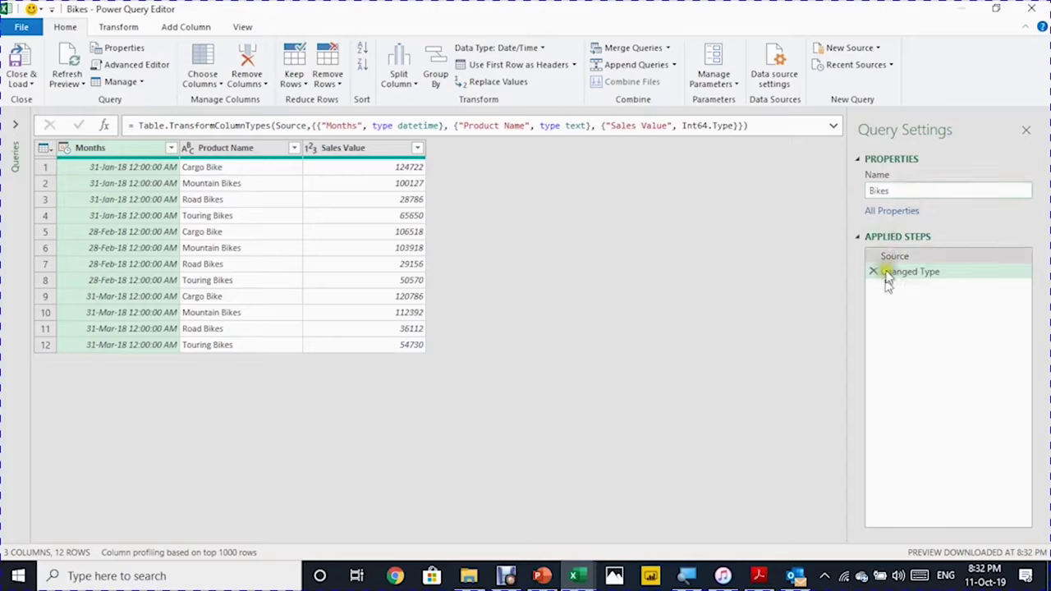
# Inspect the Source step, then delete the automatic Changed Type step
pyautogui.click(909, 258)
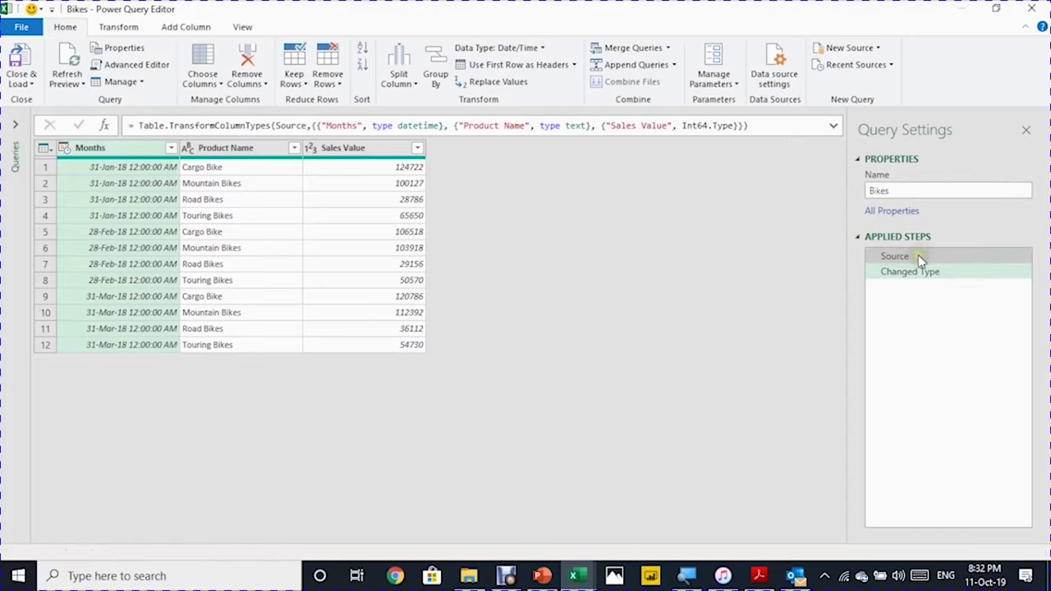
pyautogui.click(921, 258)
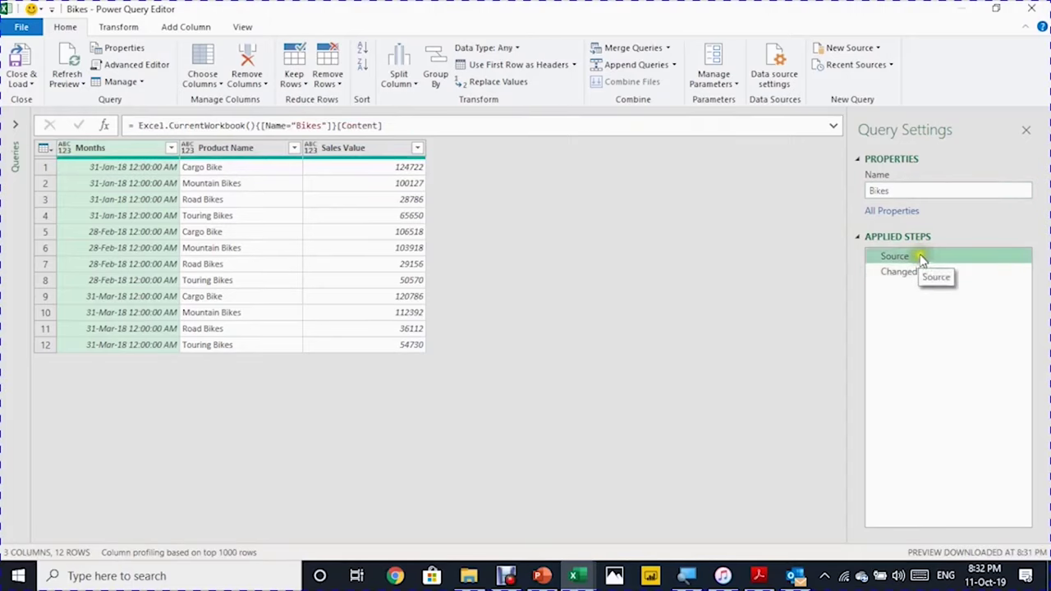
pyautogui.click(919, 259)
pyautogui.click(911, 256)
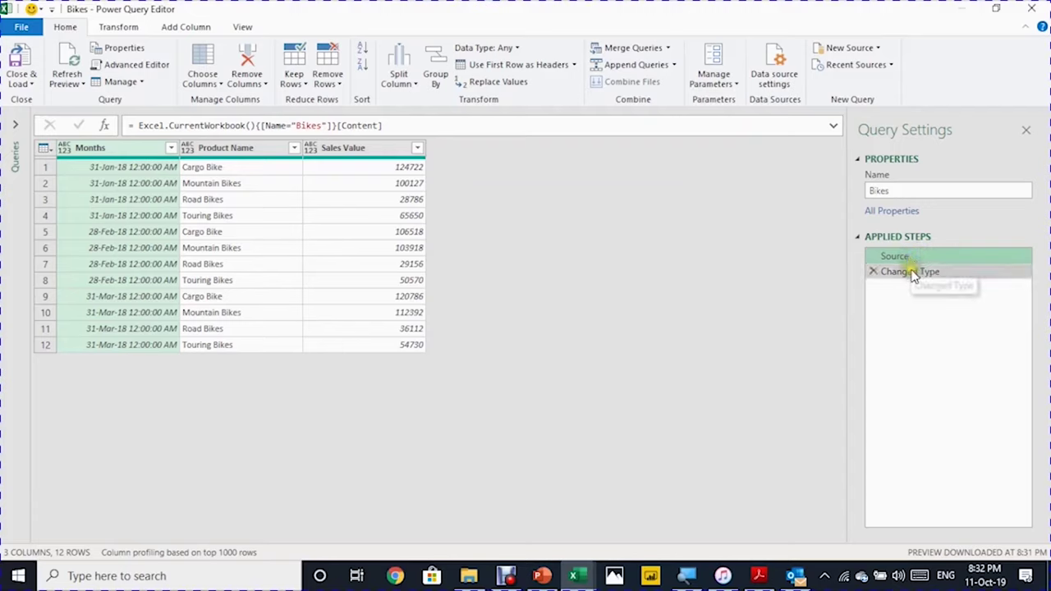
pyautogui.click(873, 274)
pyautogui.click(879, 291)
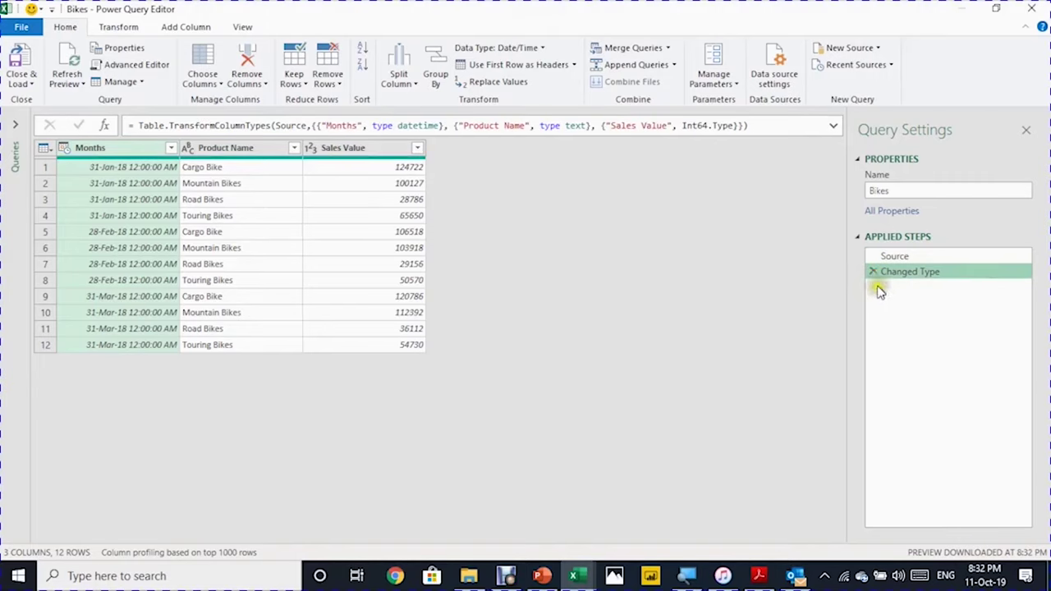
pyautogui.click(873, 272)
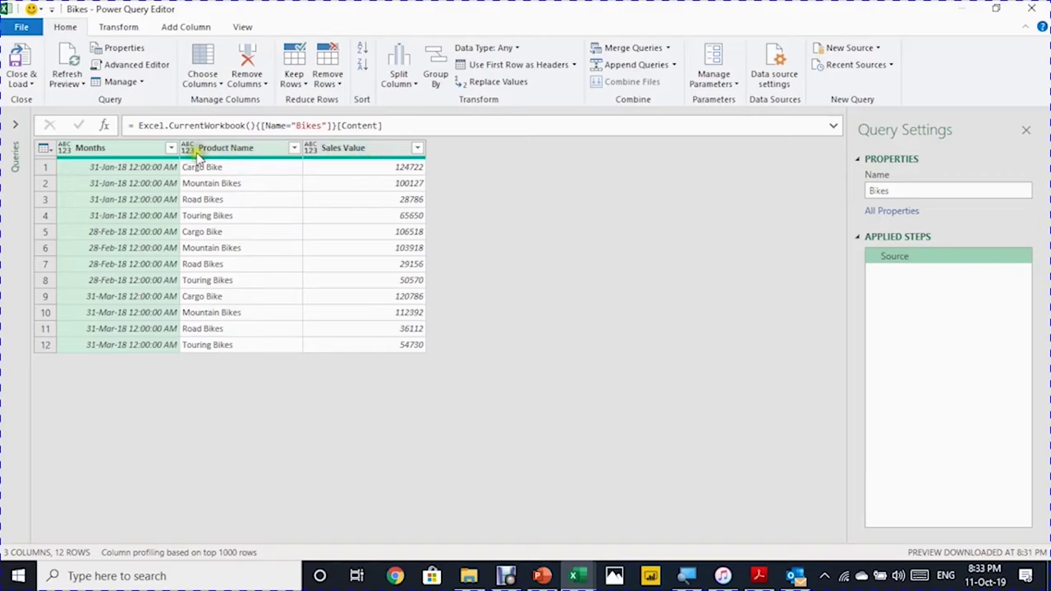
# Keep only Months as a Date column and remove duplicates, leaving 31-Jan-18, 28-Feb-18, 31-Mar-18
pyautogui.rightClick(111, 149)
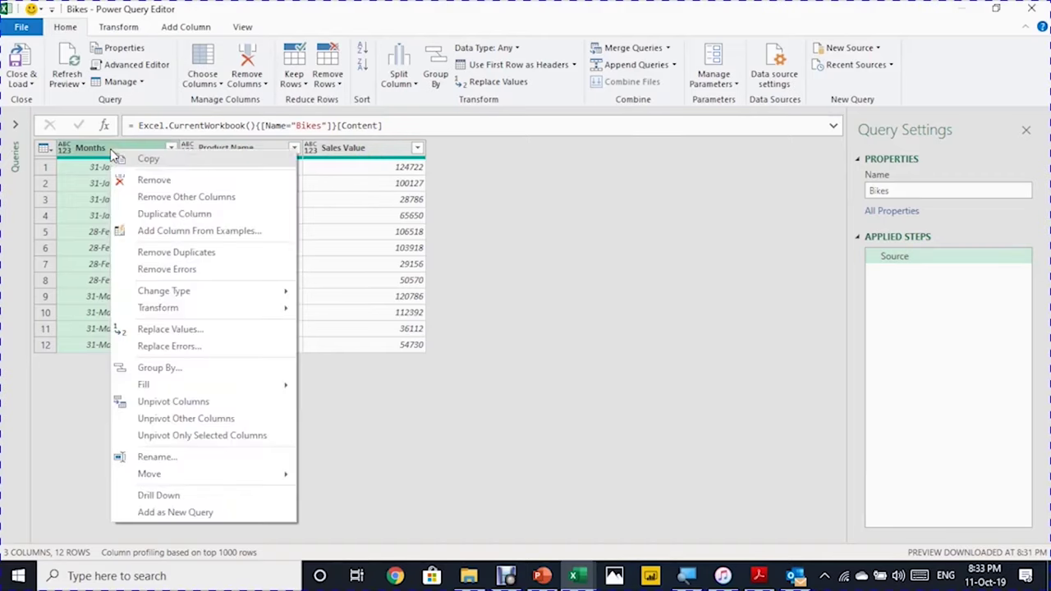
pyautogui.click(149, 196)
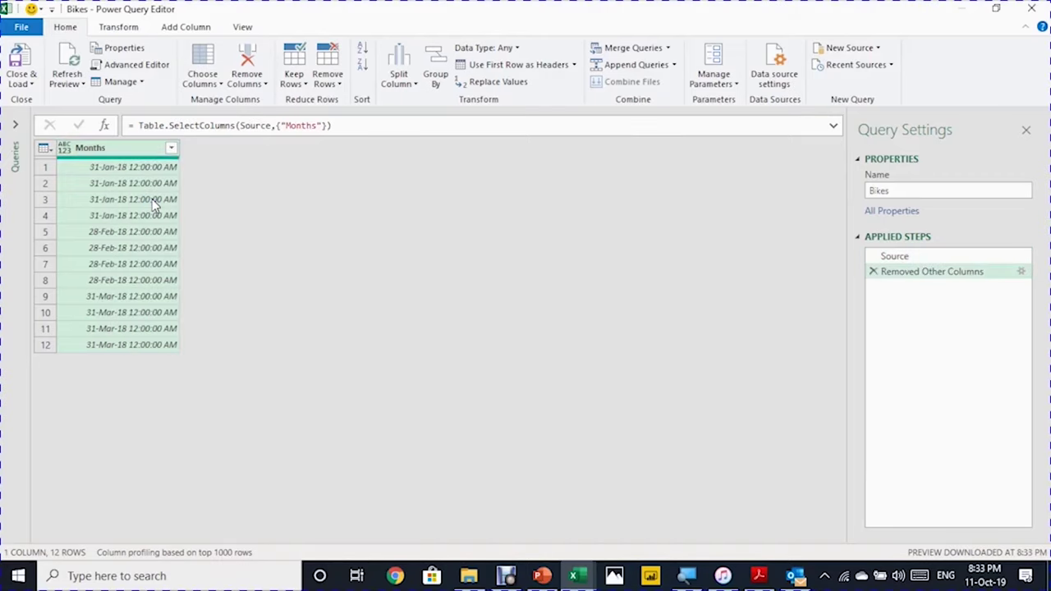
pyautogui.click(66, 150)
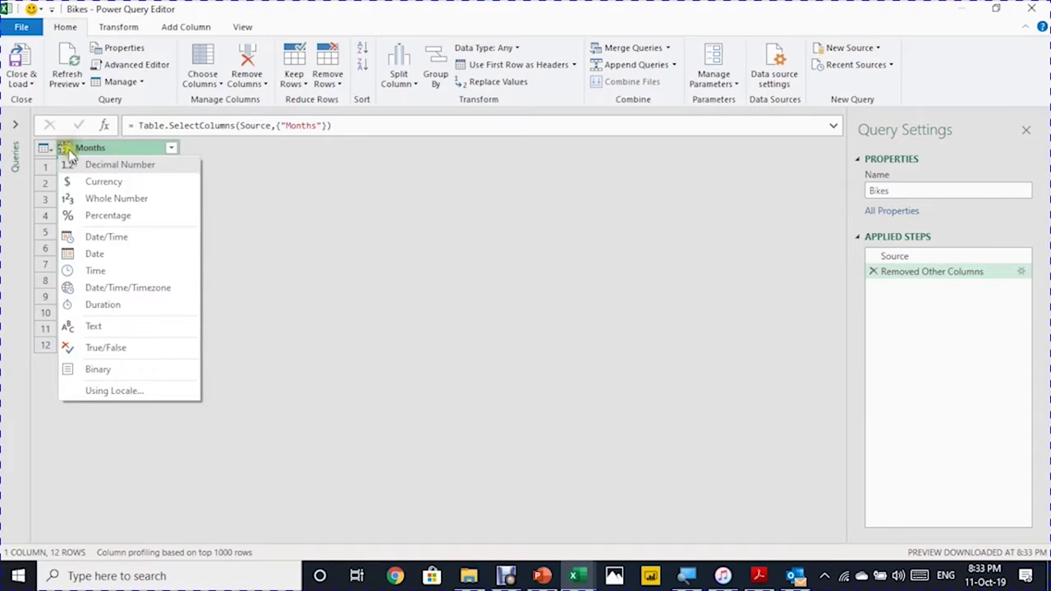
pyautogui.click(92, 254)
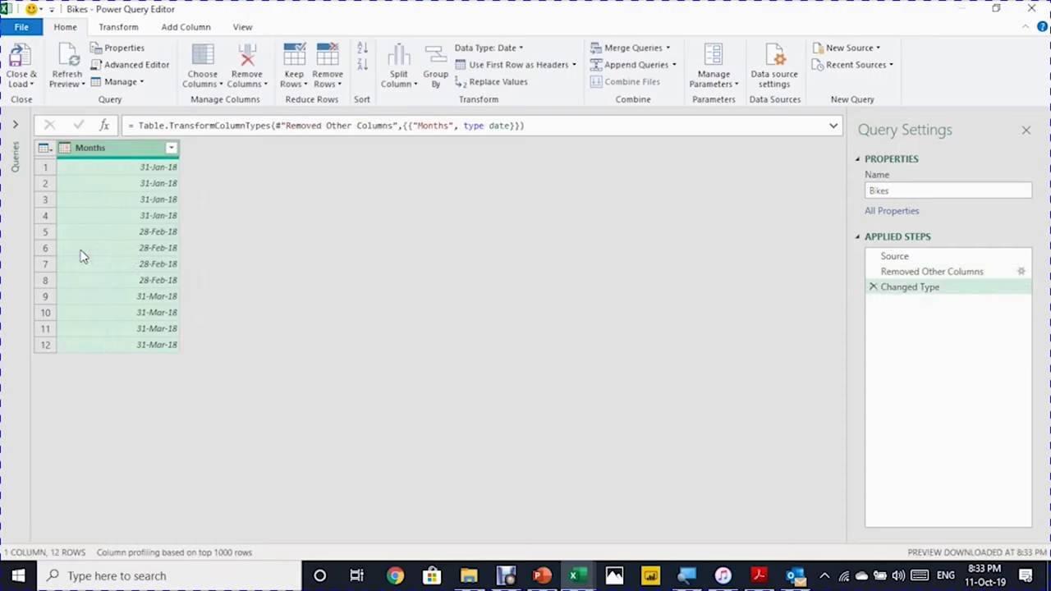
pyautogui.click(141, 161)
pyautogui.click(337, 85)
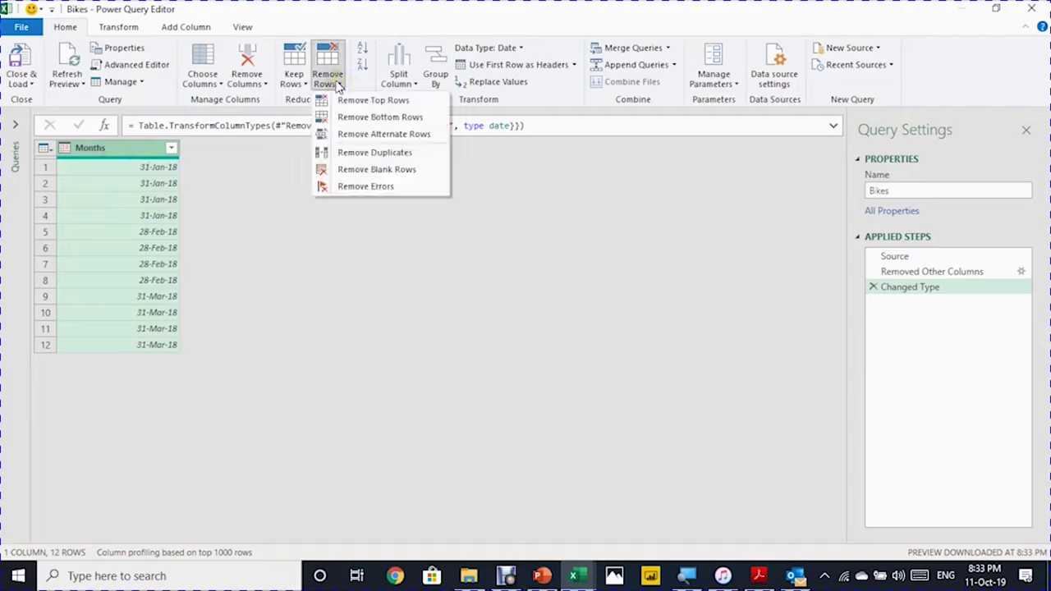
pyautogui.click(363, 157)
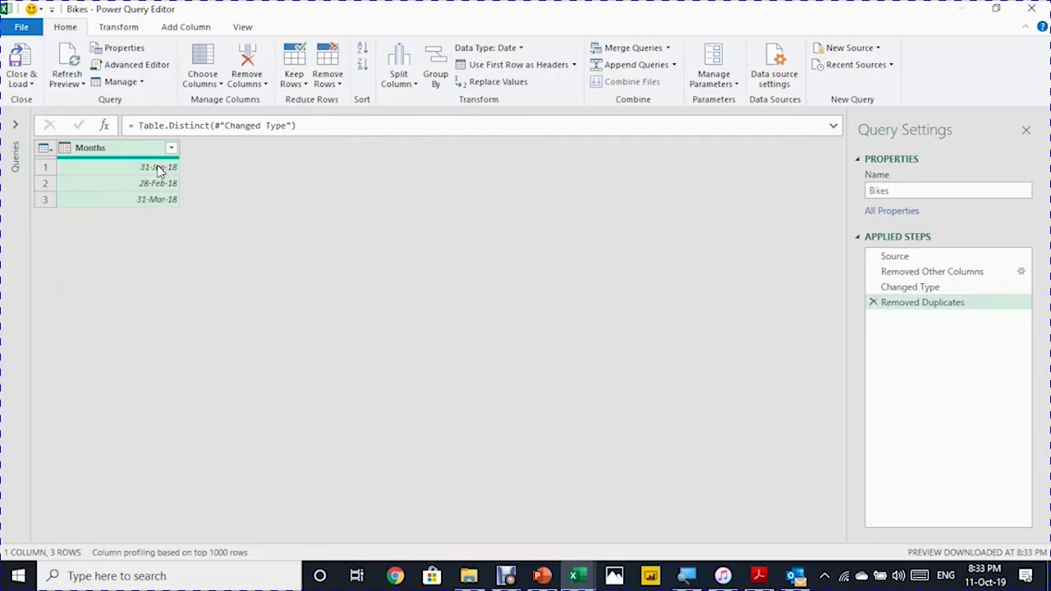
pyautogui.click(30, 83)
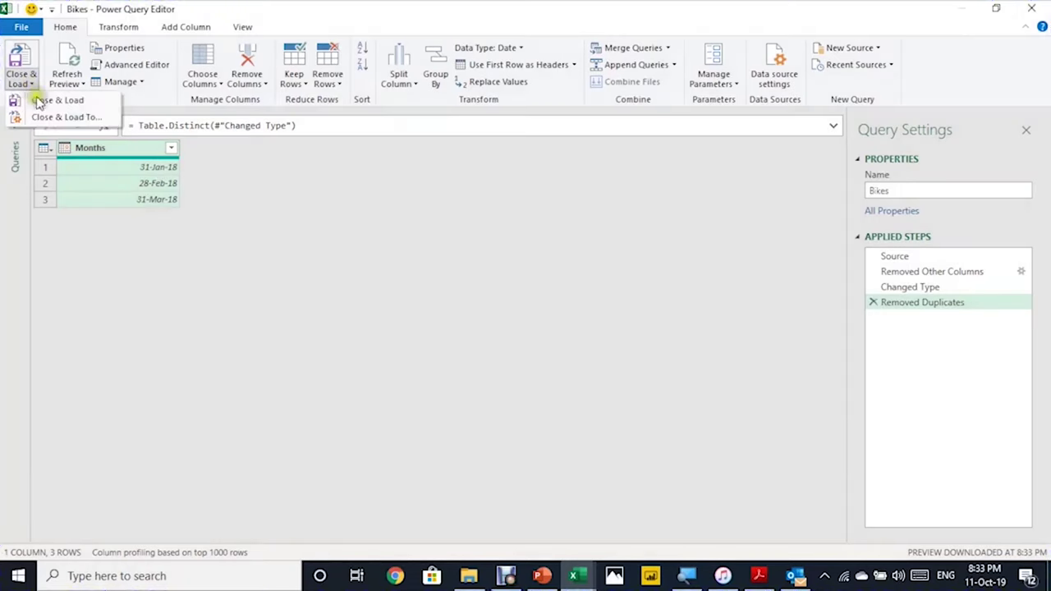
# Load the Bikes months query as a table into existing-worksheet cell Q5
pyautogui.click(45, 116)
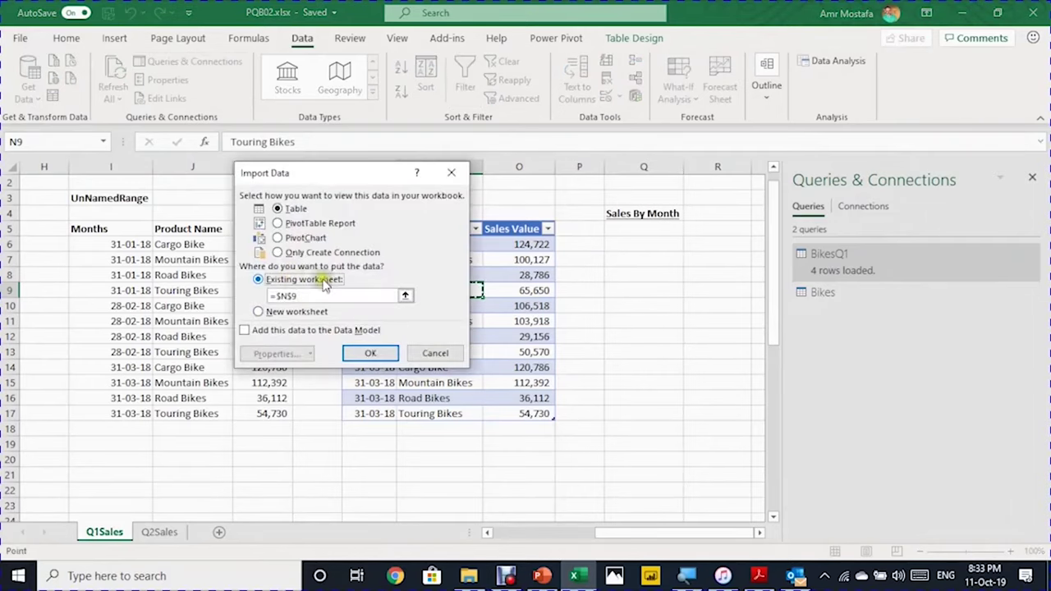
pyautogui.click(649, 237)
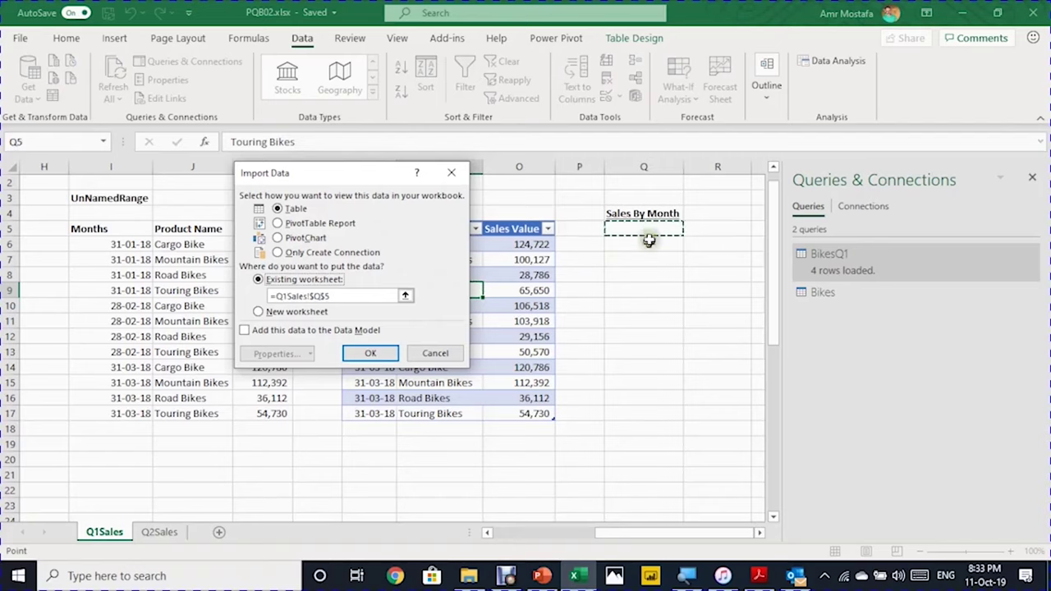
pyautogui.click(380, 355)
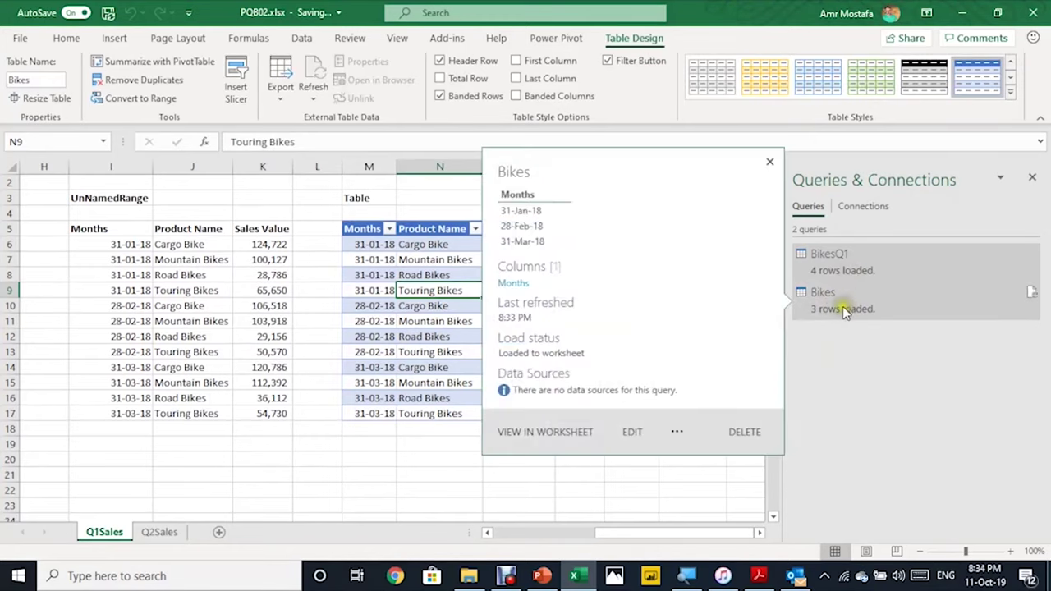
# Add a 'Sales' column heading in R5 of the Sales By Month table
pyautogui.click(760, 533)
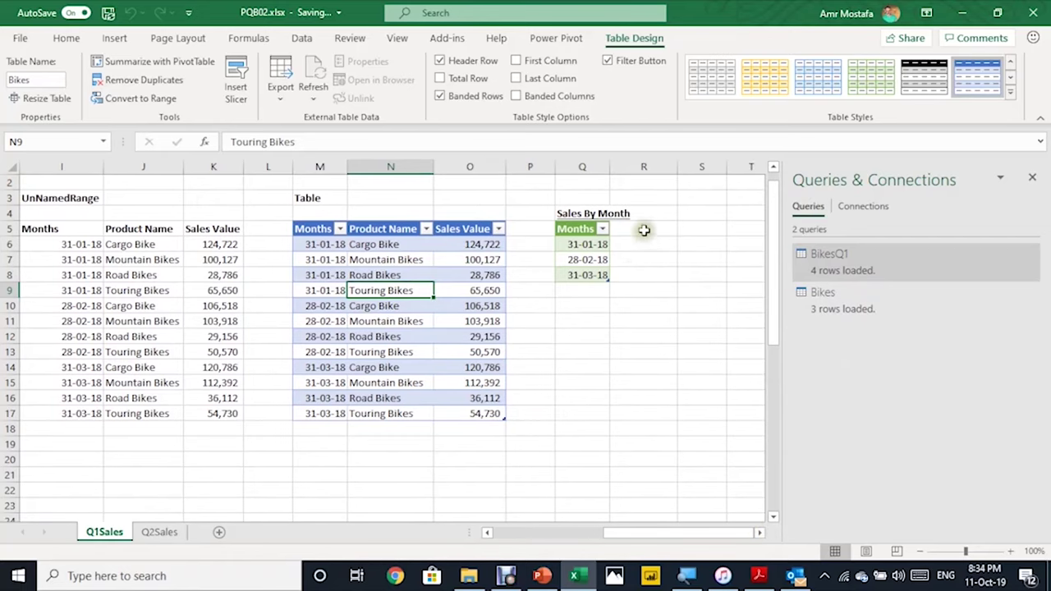
pyautogui.click(644, 230)
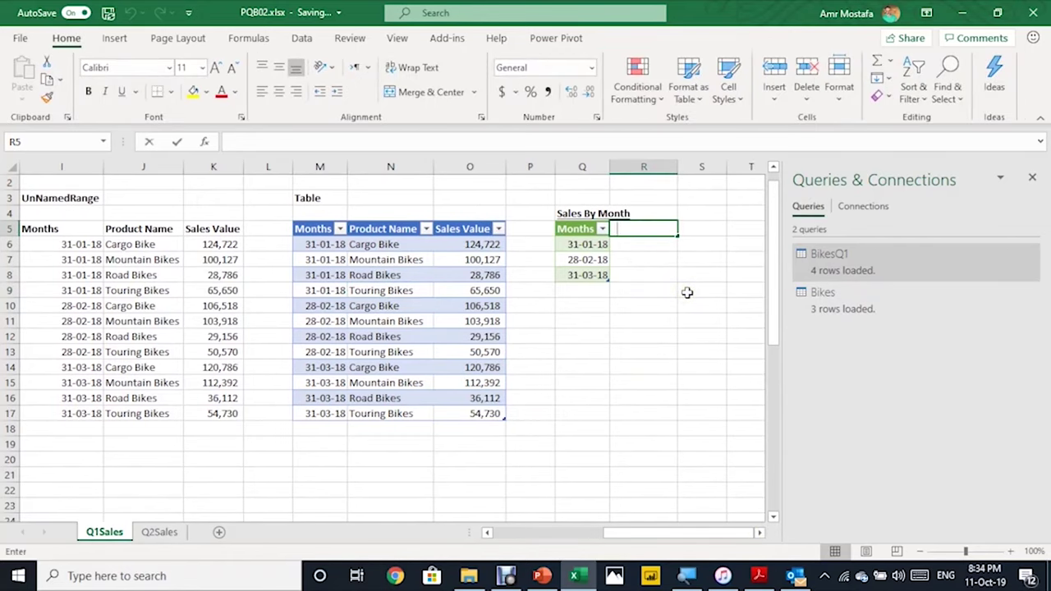
pyautogui.write('Sales')
pyautogui.press('Return')
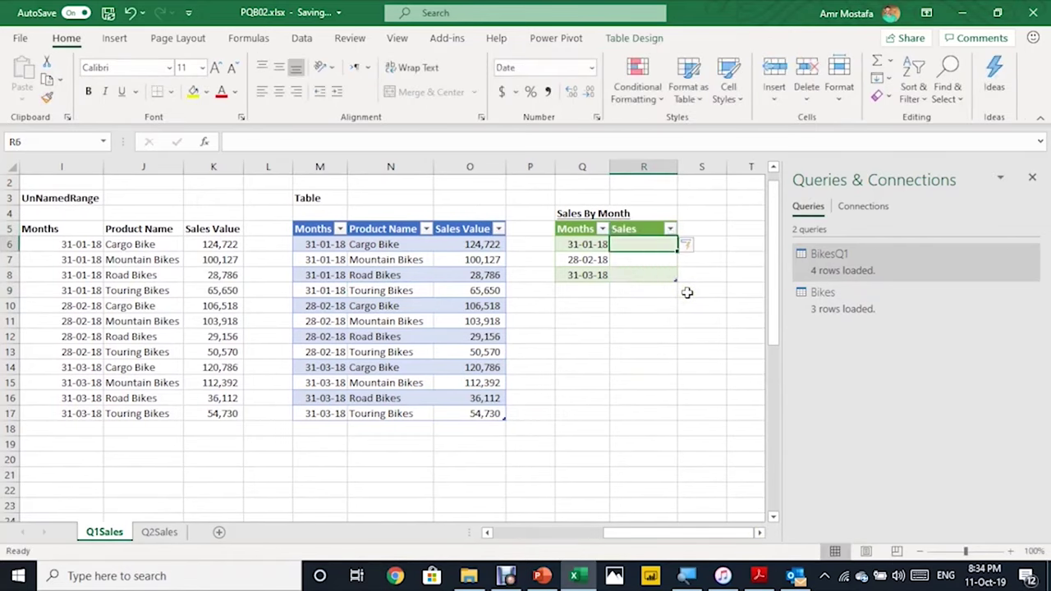
pyautogui.write('=sumif')
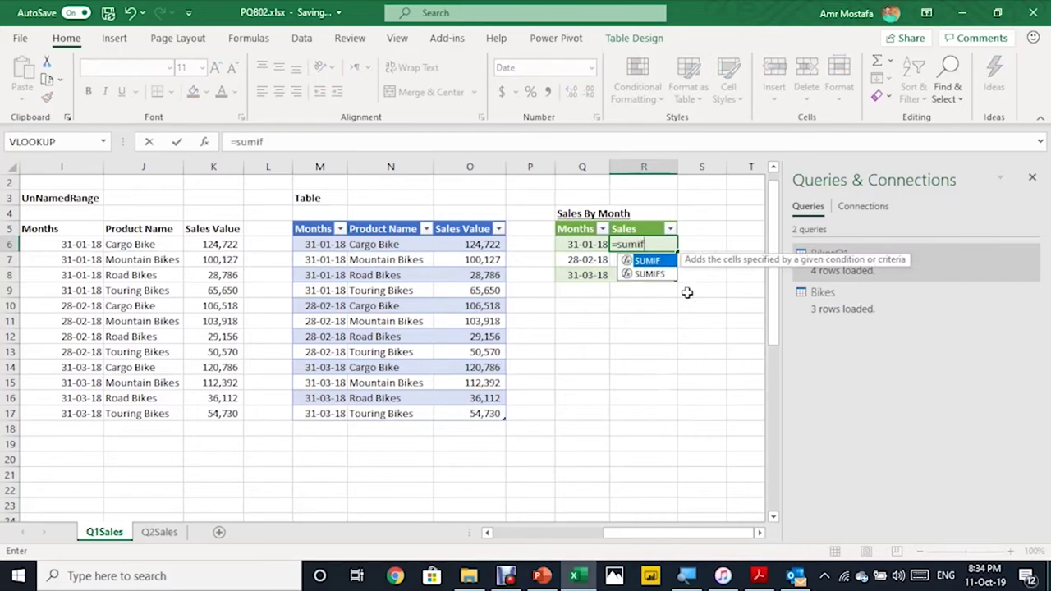
pyautogui.press('Down')
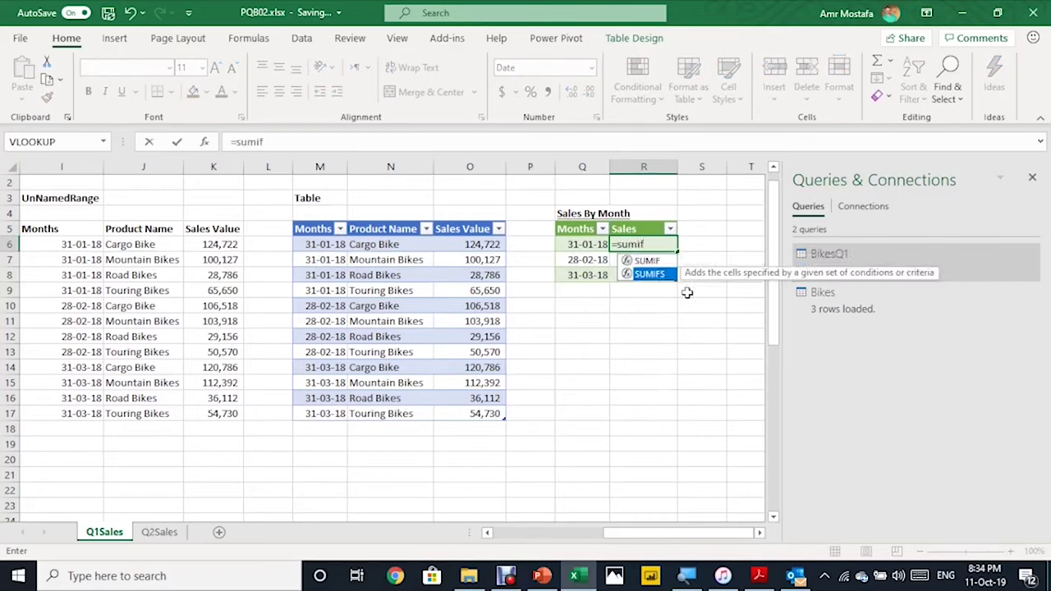
pyautogui.press('Tab')
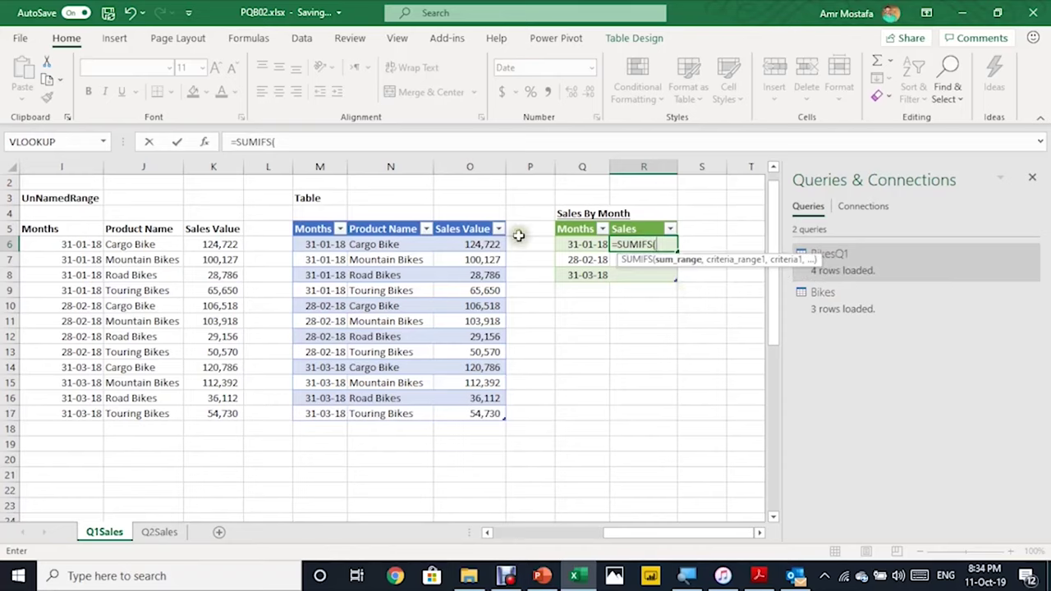
pyautogui.click(489, 216)
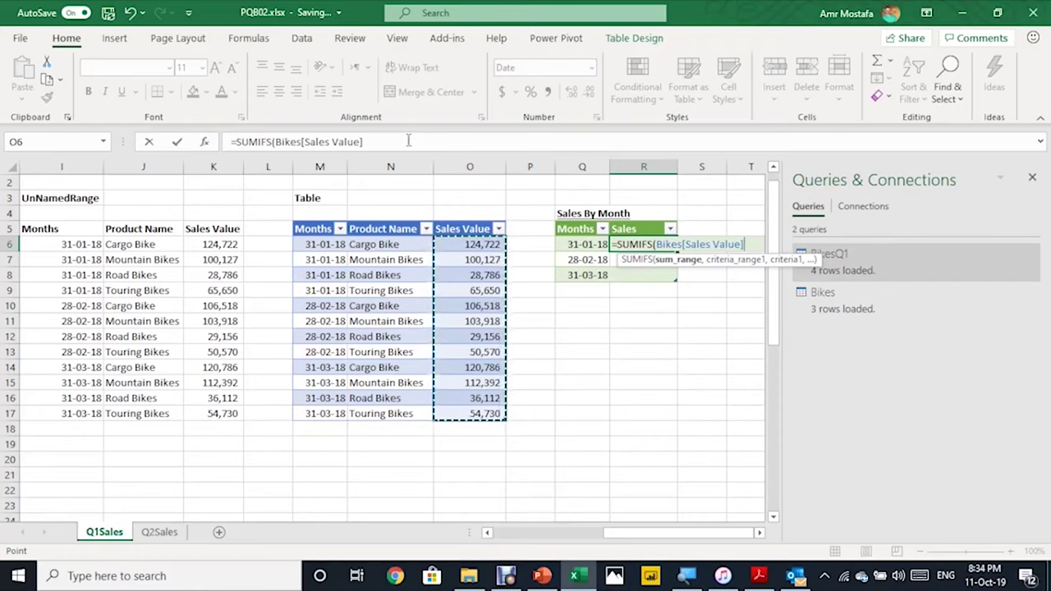
pyautogui.write(',')
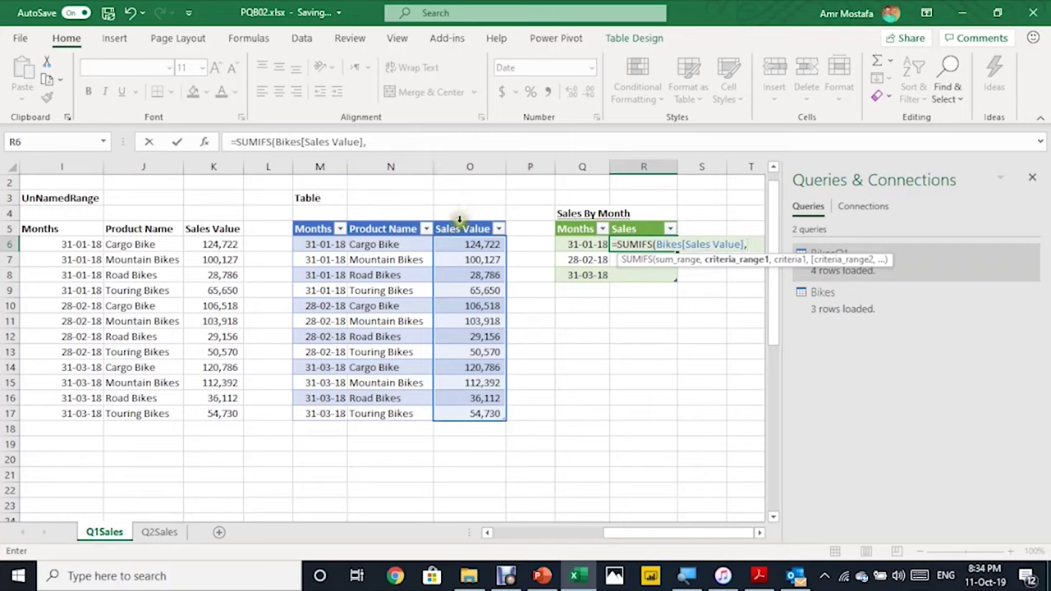
pyautogui.click(322, 217)
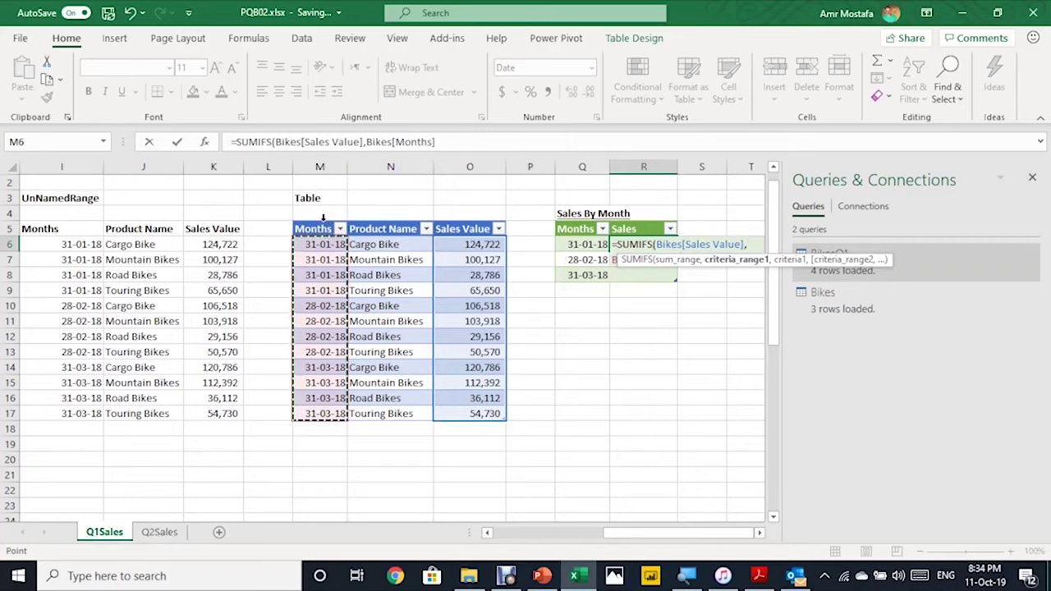
pyautogui.click(442, 143)
pyautogui.write(',')
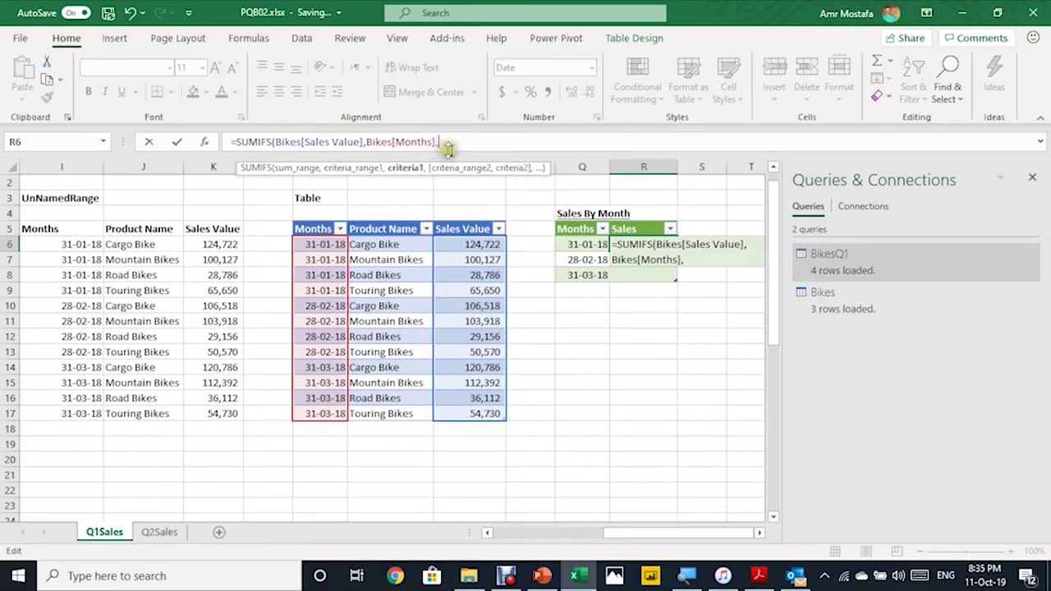
pyautogui.click(579, 244)
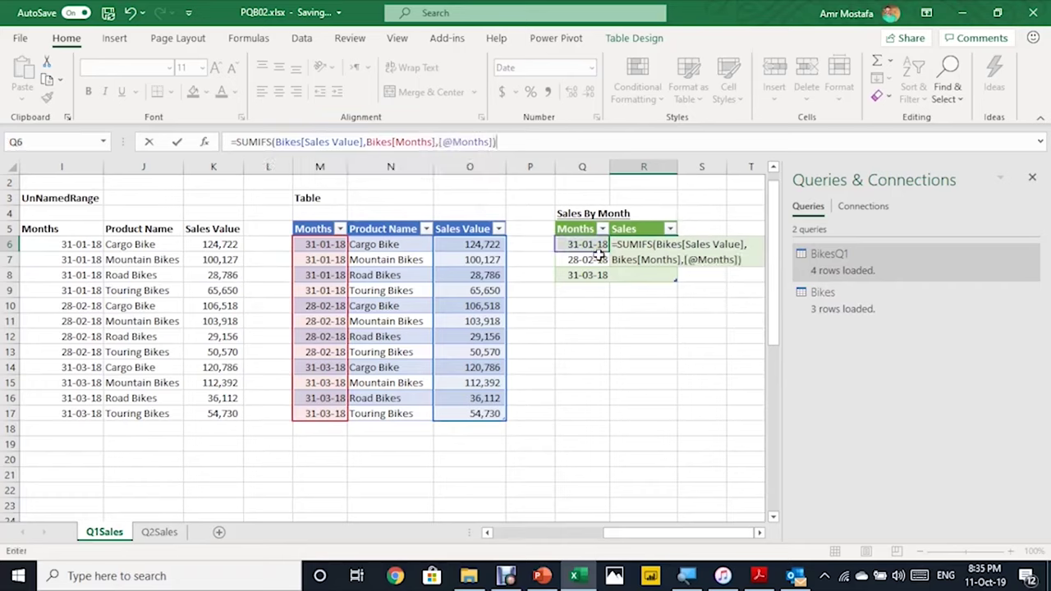
pyautogui.press('Return')
# Apply Accounting format to R6, fill it down to R8, and widen column R
pyautogui.click(643, 244)
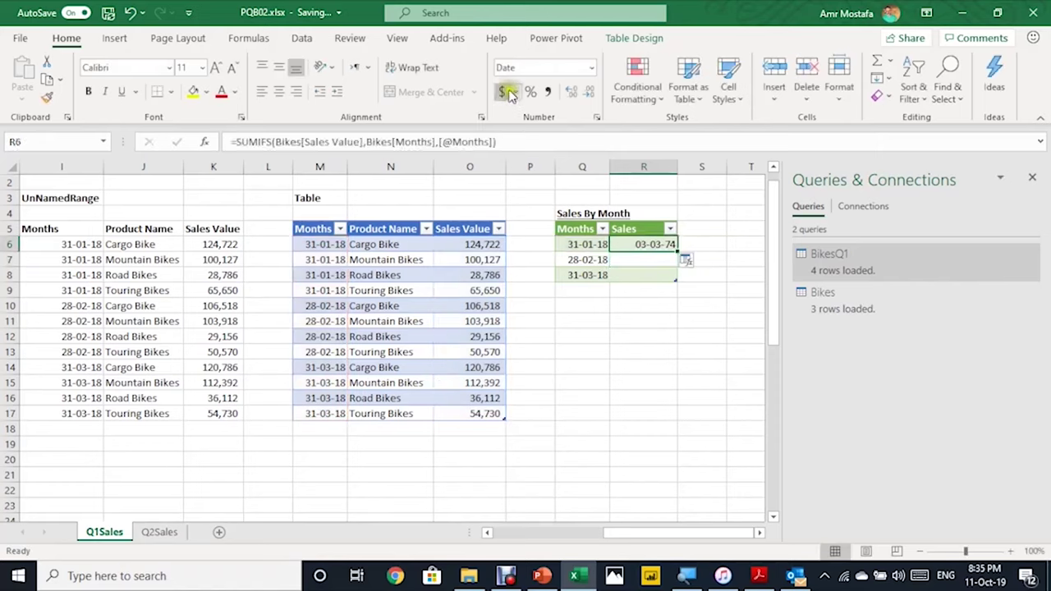
pyautogui.click(502, 91)
pyautogui.moveTo(675, 253); pyautogui.dragTo(677, 279)
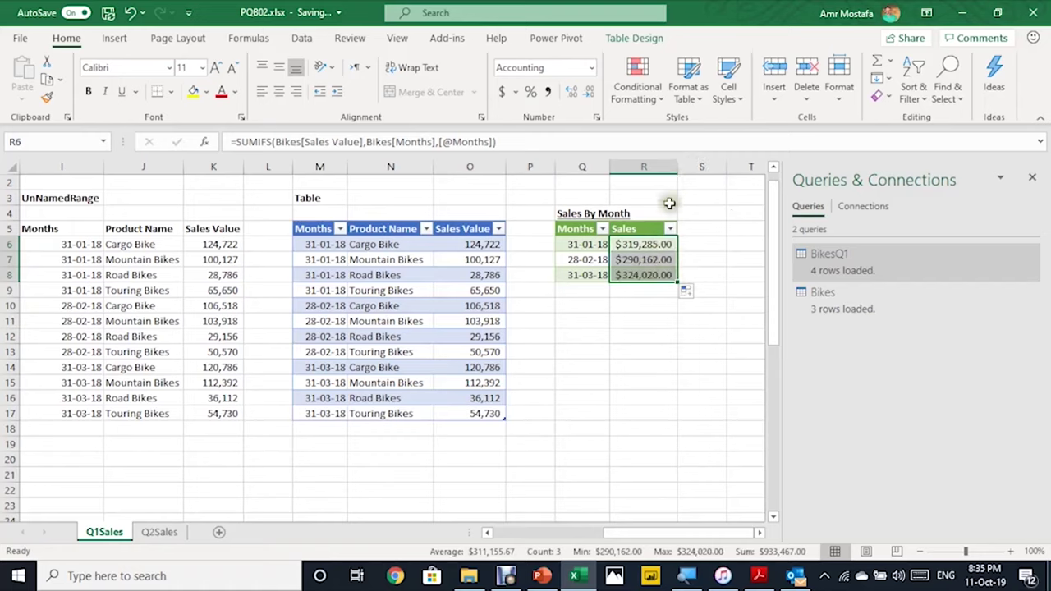
pyautogui.moveTo(677, 167); pyautogui.dragTo(687, 168)
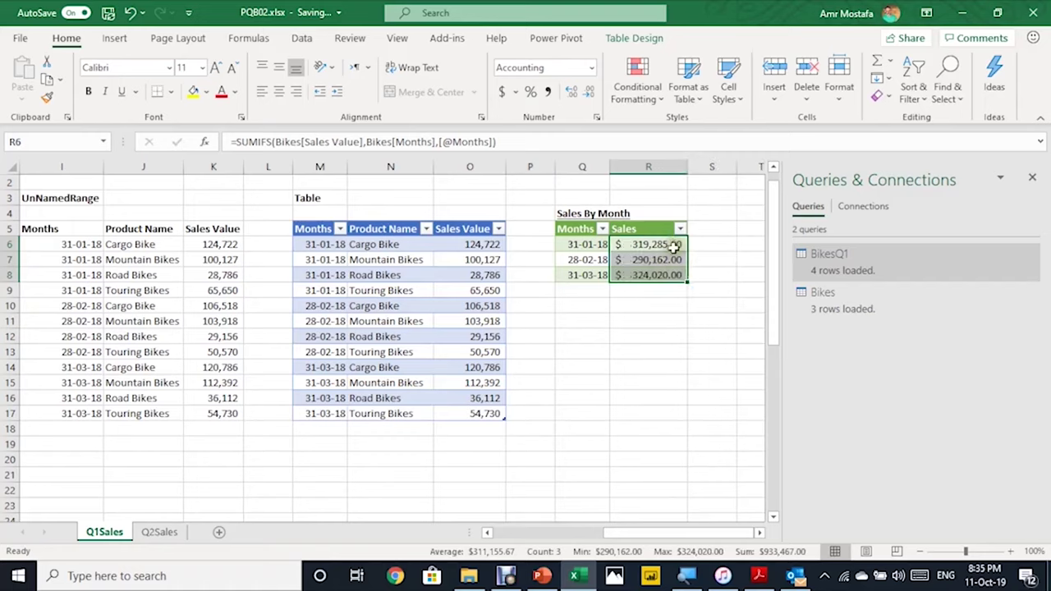
pyautogui.click(673, 246)
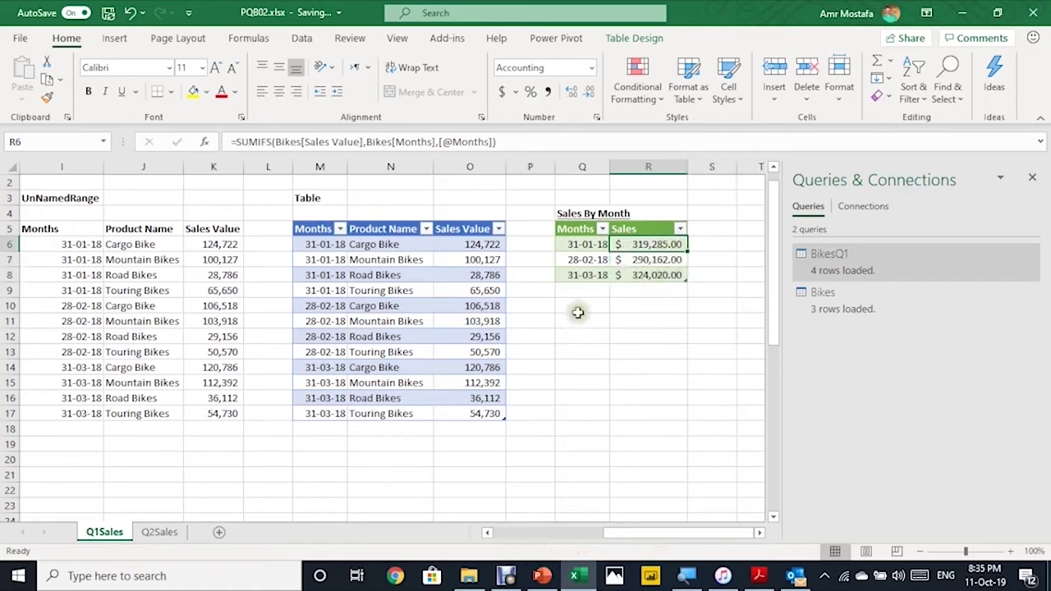
# Jump around the Q1Sales data with Ctrl+arrow keys, then switch to the Q2Sales sheet
pyautogui.press('Left')
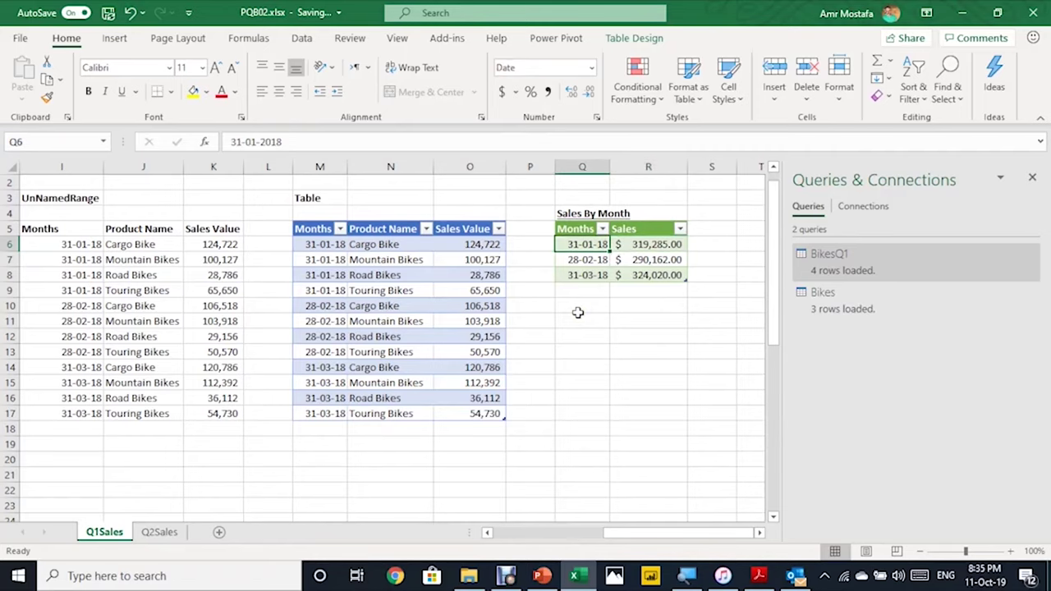
pyautogui.hotkey('ctrl', 'Left')
pyautogui.hotkey('ctrl', 'Left')
pyautogui.hotkey('ctrl', 'Left')
pyautogui.hotkey('ctrl', 'Left')
pyautogui.hotkey('ctrl', 'Left')
pyautogui.hotkey('ctrl', 'Left')
pyautogui.hotkey('ctrl', 'Left')
pyautogui.hotkey('ctrl', 'Left')
pyautogui.hotkey('ctrl', 'Left')
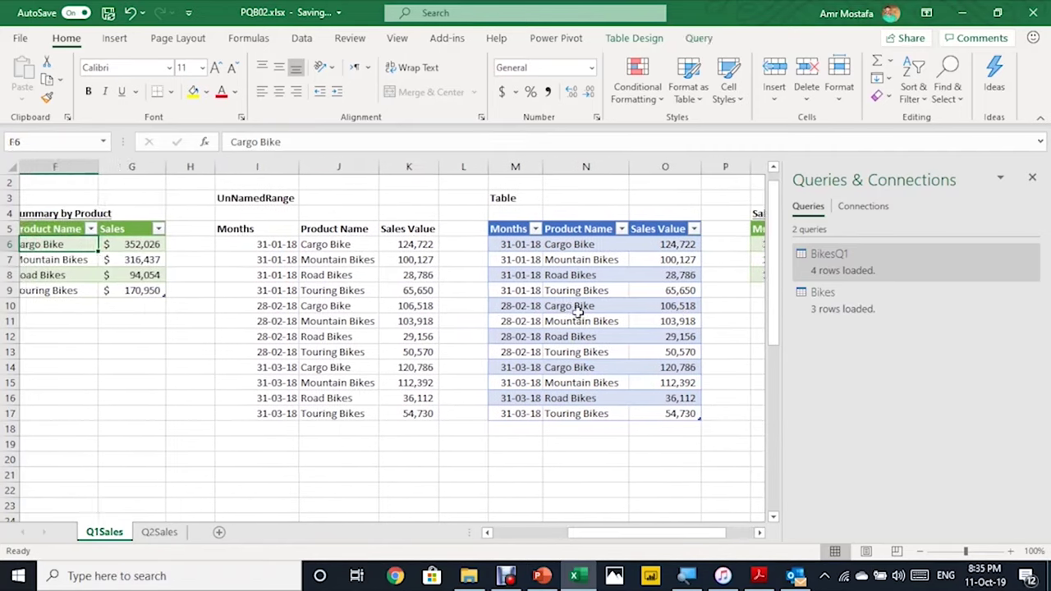
pyautogui.press('Right')
pyautogui.press('Right')
pyautogui.press('Right')
pyautogui.press('Right')
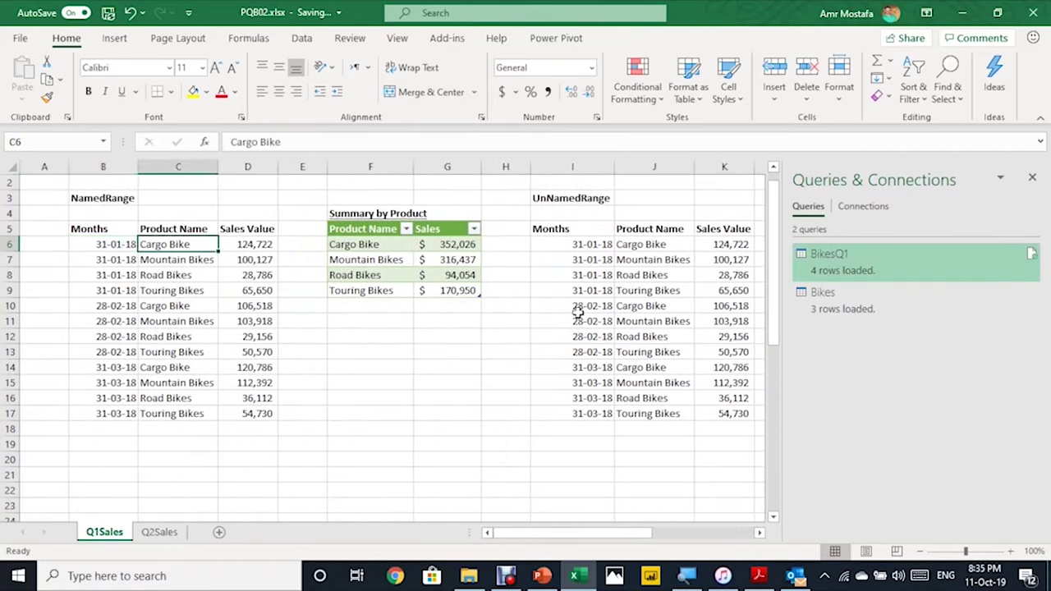
pyautogui.press('Left')
pyautogui.press('Left')
pyautogui.press('Right')
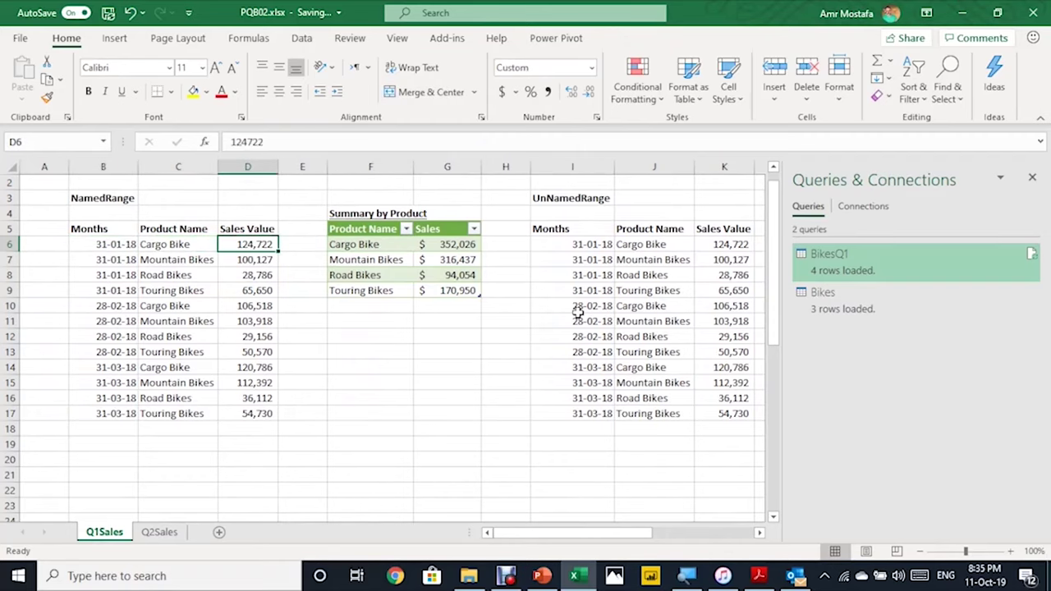
pyautogui.hotkey('ctrl', 'Right')
pyautogui.hotkey('ctrl', 'Right')
pyautogui.hotkey('ctrl', 'Right')
pyautogui.hotkey('ctrl', 'Right')
pyautogui.hotkey('ctrl', 'Right')
pyautogui.hotkey('ctrl', 'Right')
pyautogui.hotkey('ctrl', 'Right')
pyautogui.press('Right')
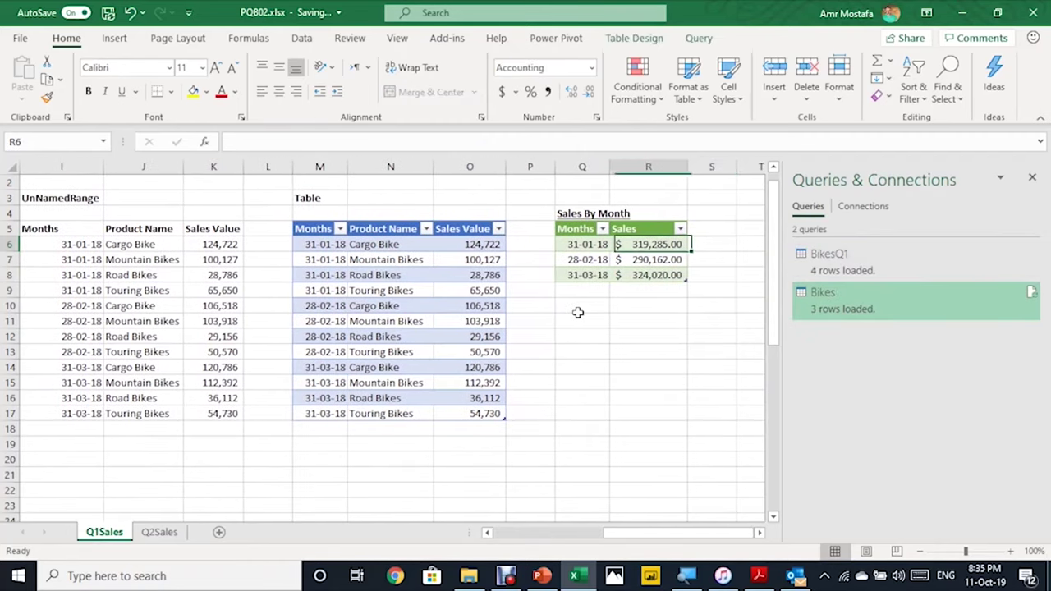
pyautogui.press('Left')
pyautogui.hotkey('ctrl', 'Left')
pyautogui.hotkey('ctrl', 'Left')
pyautogui.hotkey('ctrl', 'Left')
pyautogui.hotkey('ctrl', 'Left')
pyautogui.hotkey('ctrl', 'Left')
pyautogui.hotkey('ctrl', 'Left')
pyautogui.hotkey('ctrl', 'Left')
pyautogui.hotkey('ctrl', 'Left')
pyautogui.hotkey('ctrl', 'Left')
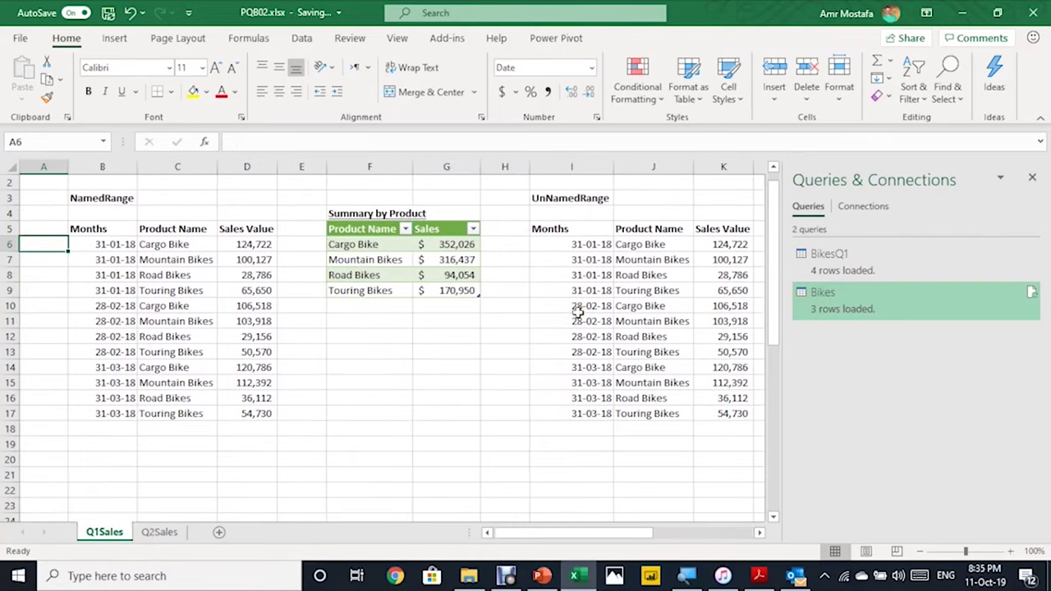
pyautogui.click(174, 532)
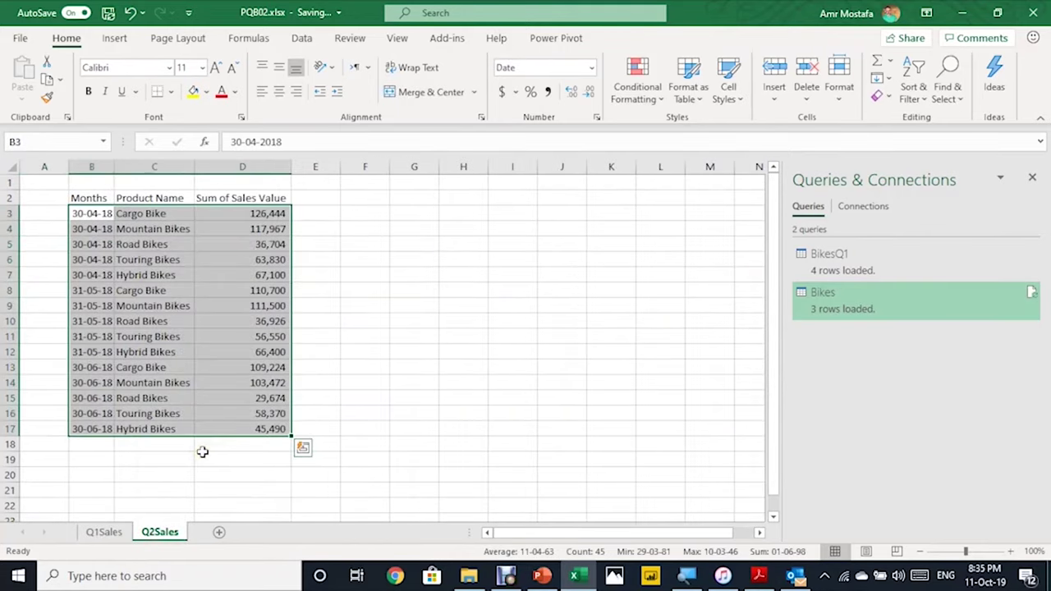
# Copy Q2Sales B3:D17 and paste it at B18 on Q1Sales, below the Q1 rows
pyautogui.hotkey('ctrl', 'c')
pyautogui.click(111, 532)
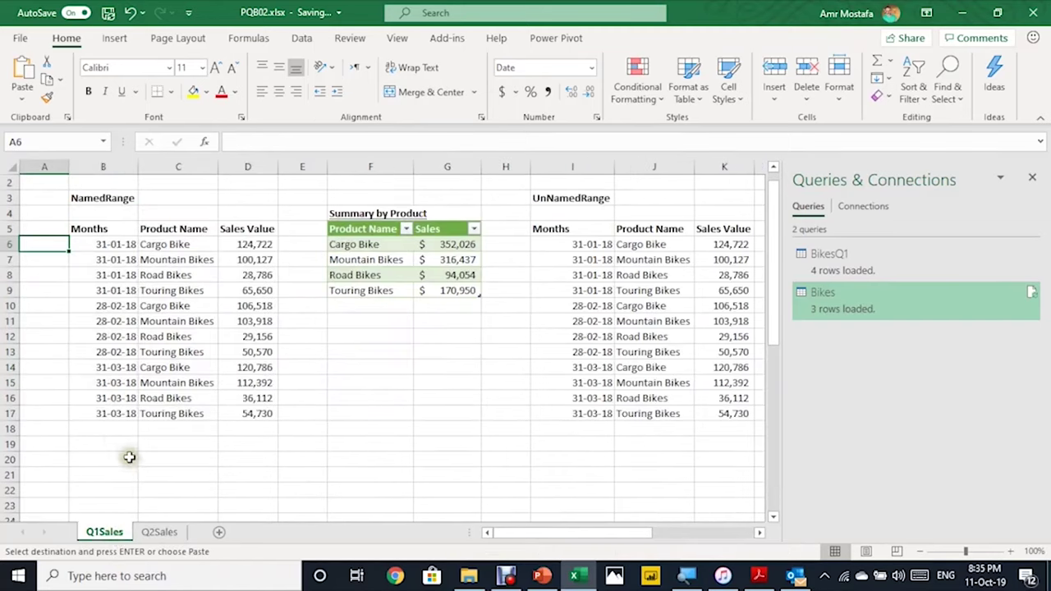
pyautogui.click(113, 432)
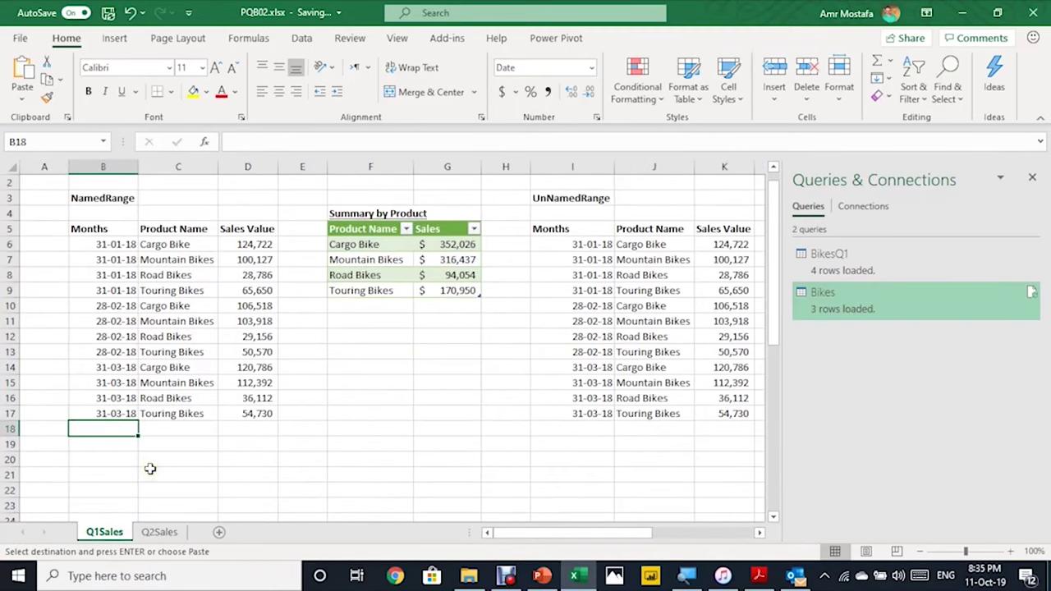
pyautogui.hotkey('ctrl', 'v')
pyautogui.scroll(-4, 257, 413)
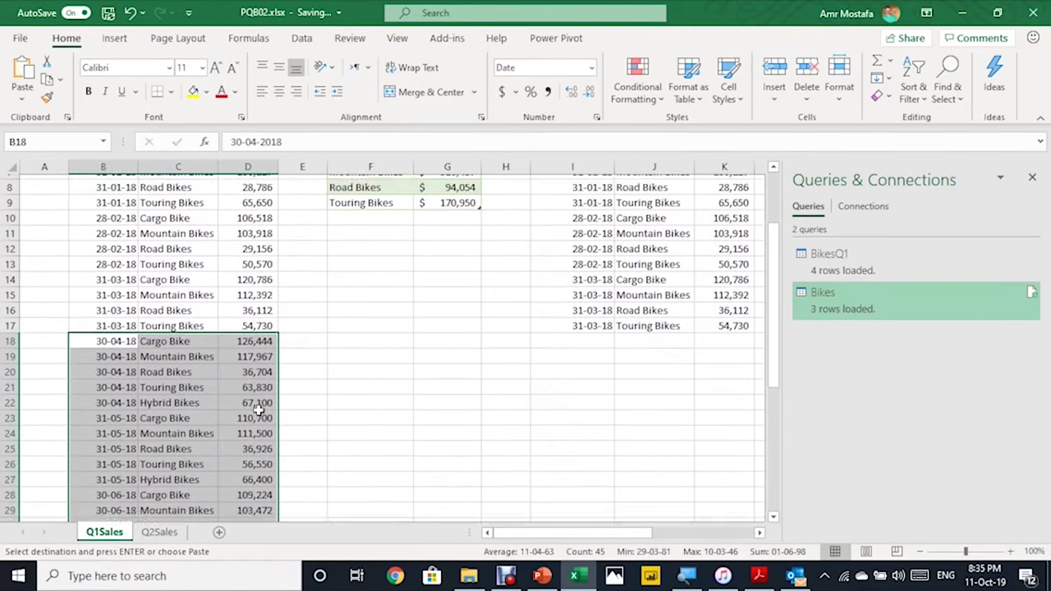
pyautogui.scroll(4, 263, 414)
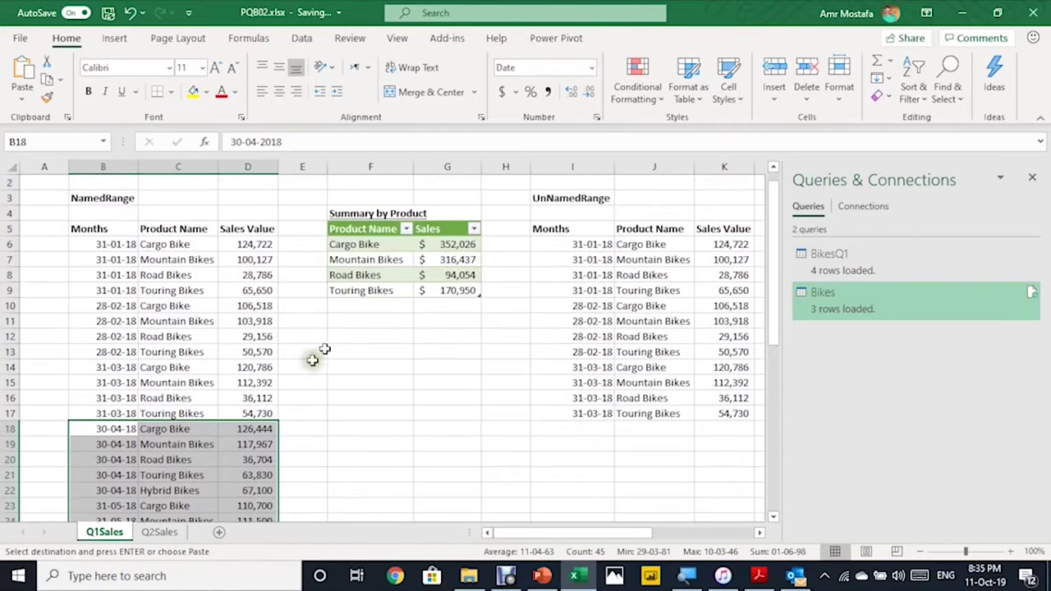
pyautogui.click(385, 275)
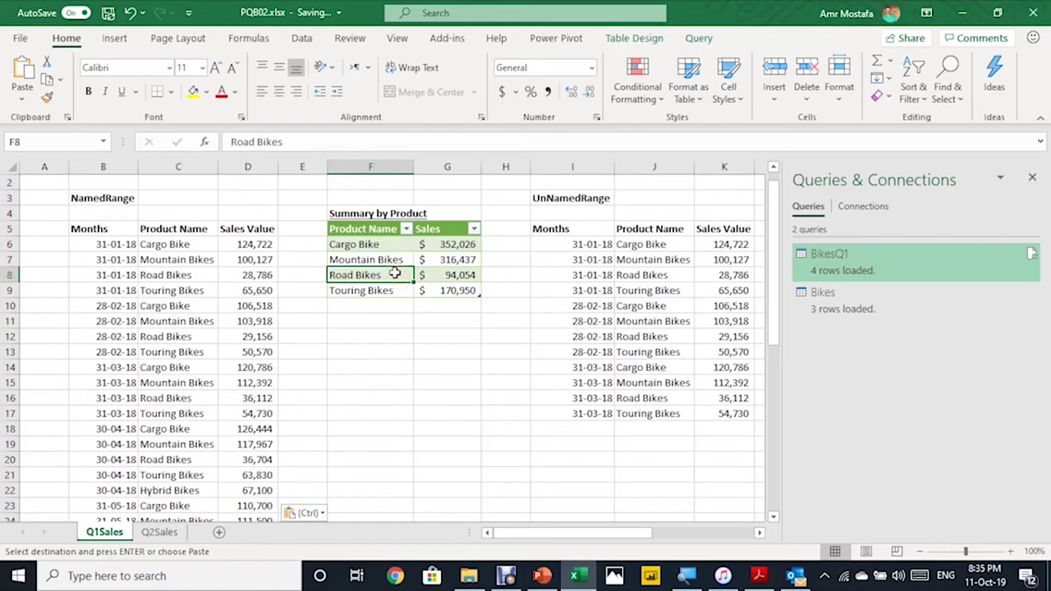
# Refresh the BikesQ1 query from the Queries & Connections pane
pyautogui.rightClick(394, 274)
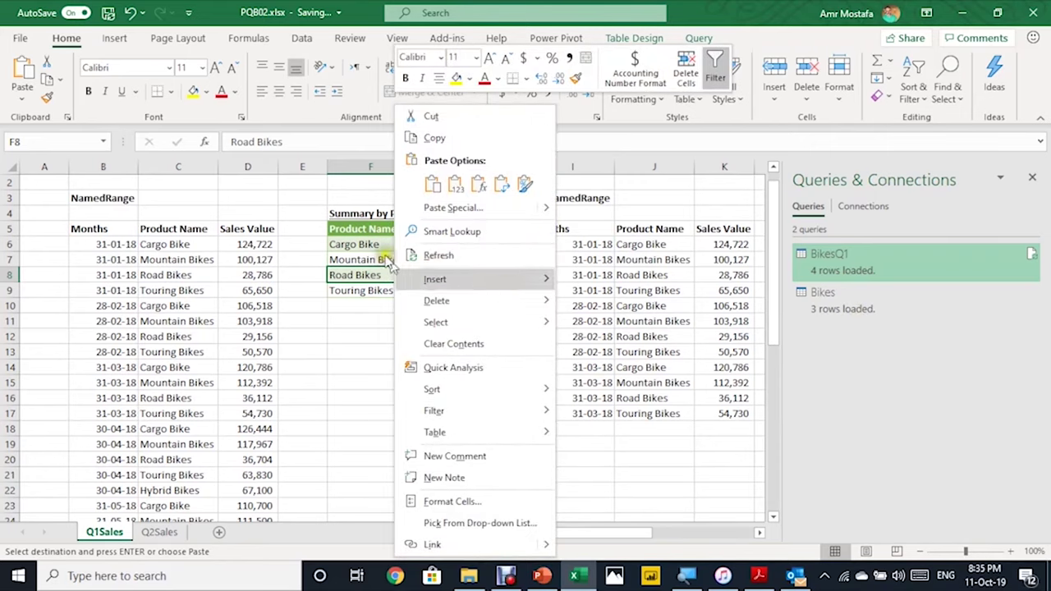
pyautogui.press('Escape')
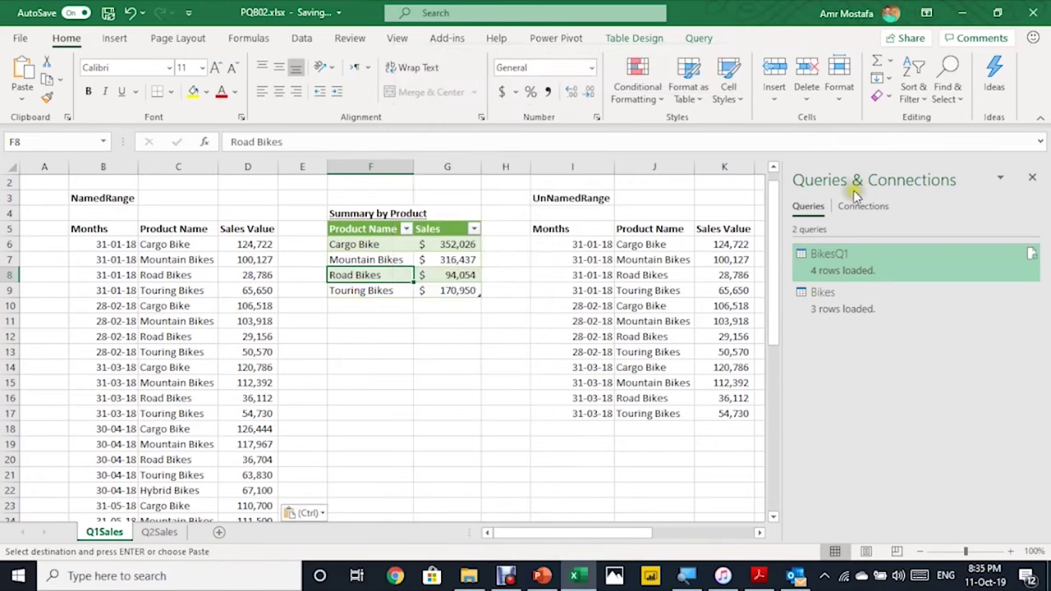
pyautogui.click(1032, 256)
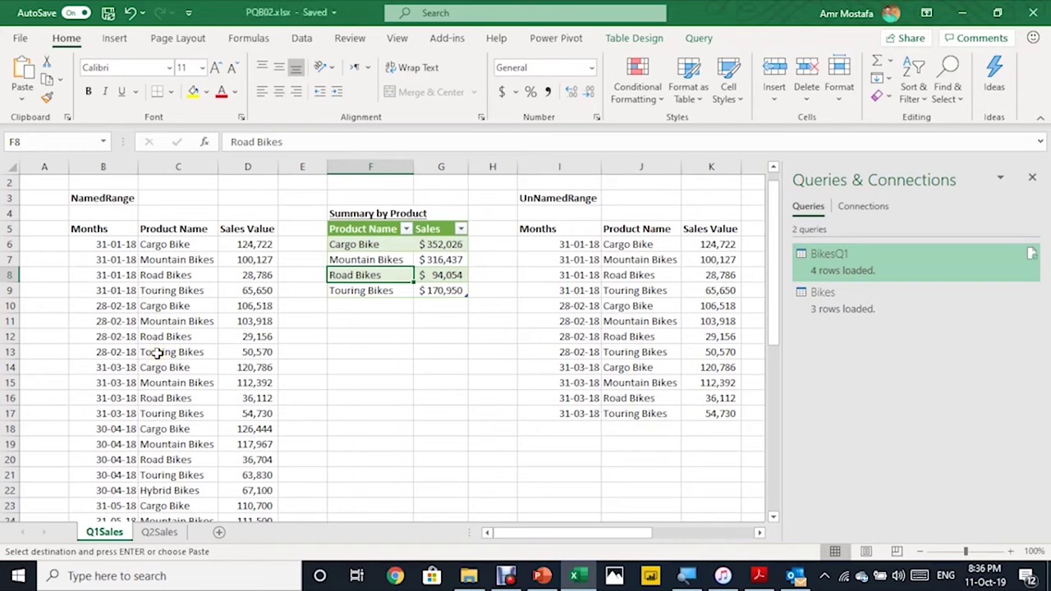
# Select the BikesQ1 named range from the Name Box list
pyautogui.click(104, 142)
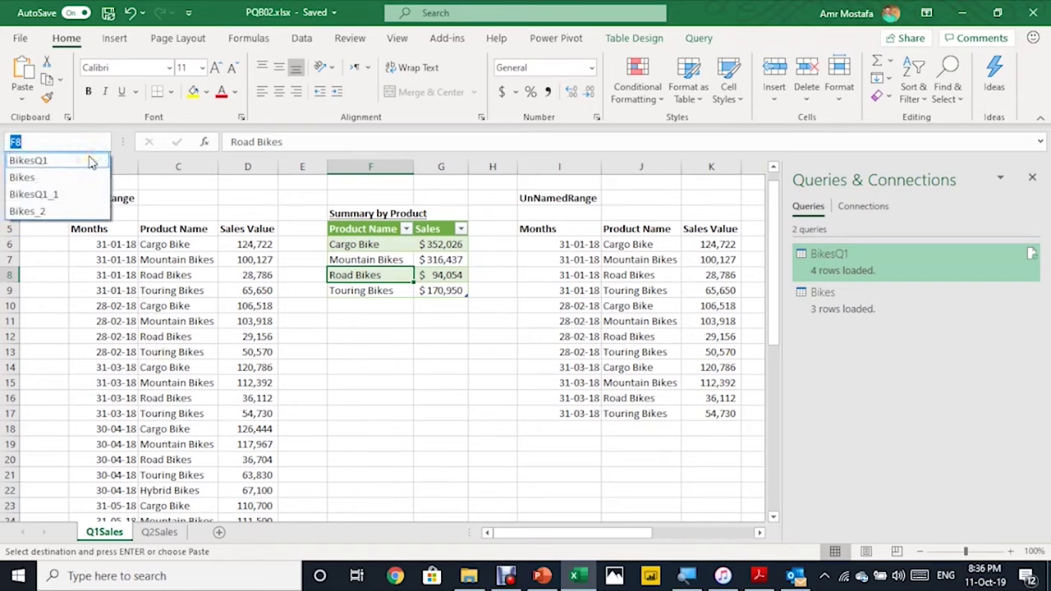
pyautogui.click(91, 162)
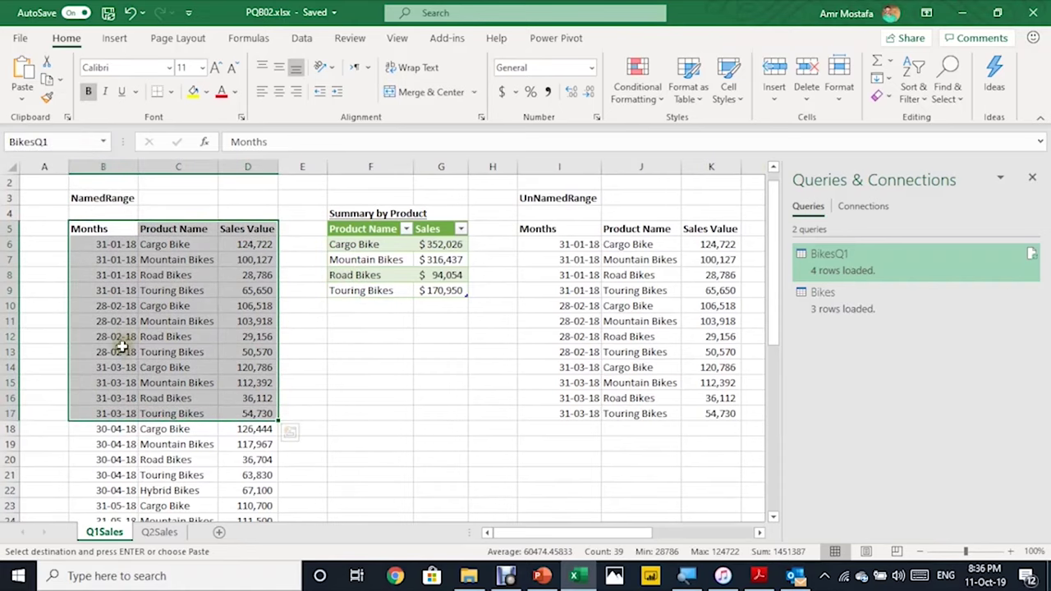
pyautogui.scroll(-5, 153, 401)
pyautogui.scroll(1, 159, 400)
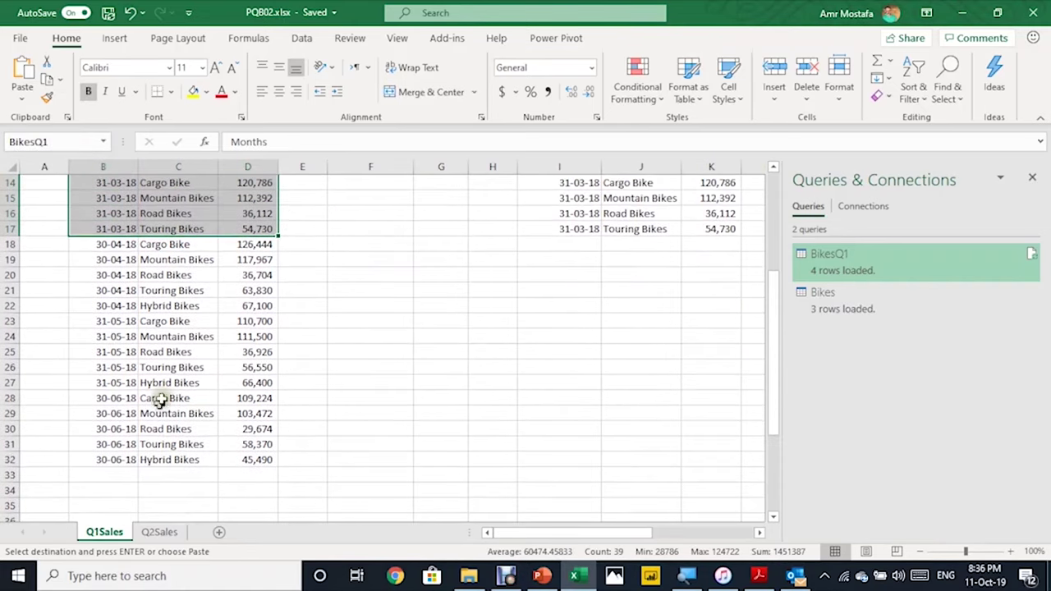
pyautogui.scroll(2, 184, 300)
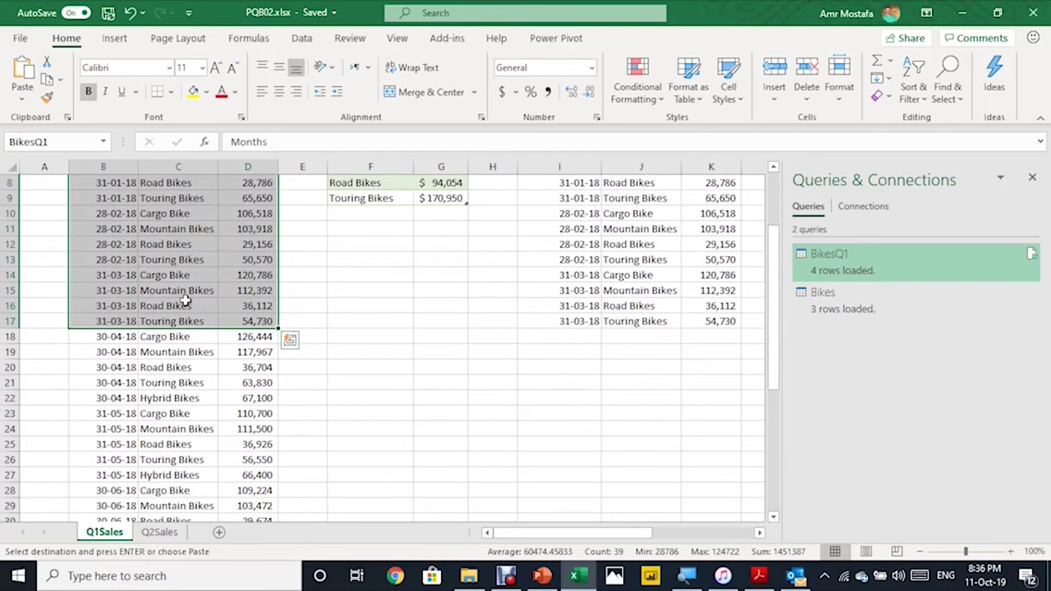
pyautogui.scroll(2, 184, 300)
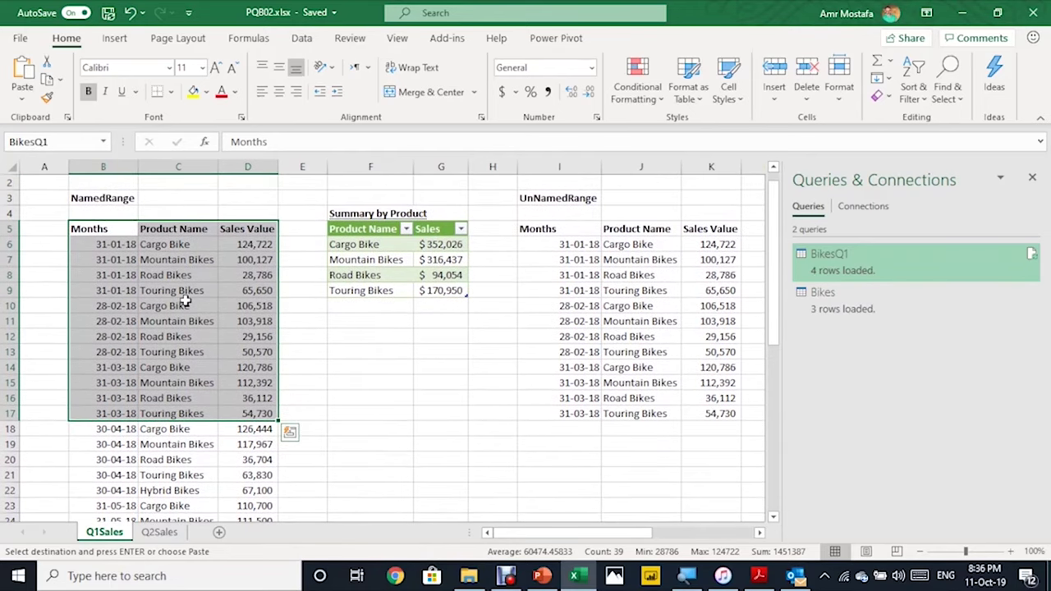
# Inspect the G6 SUMIFS formula's fixed D6:D17 ranges without changing it
pyautogui.click(429, 245)
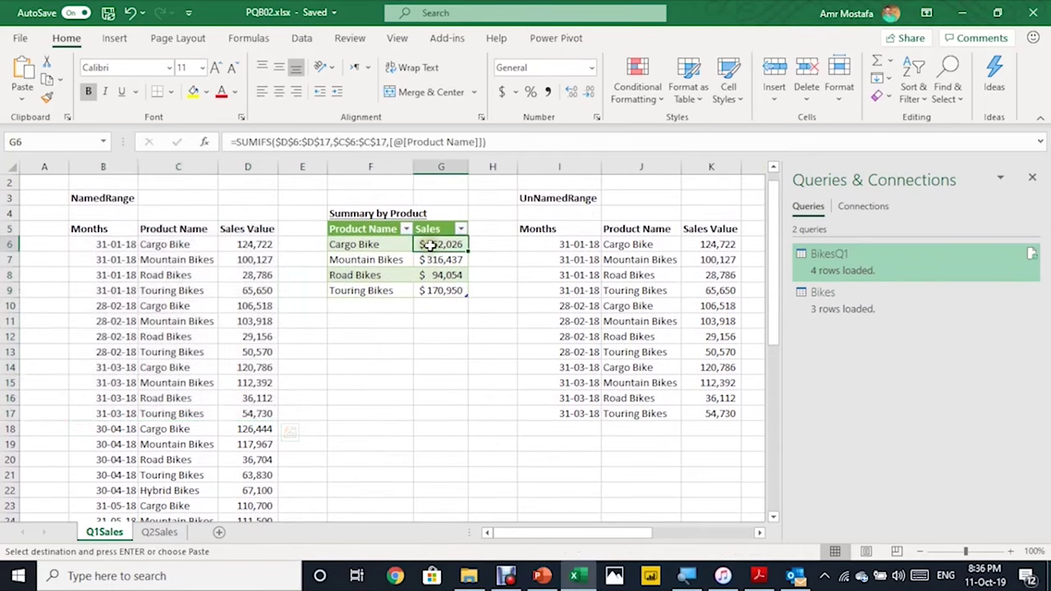
pyautogui.click(511, 142)
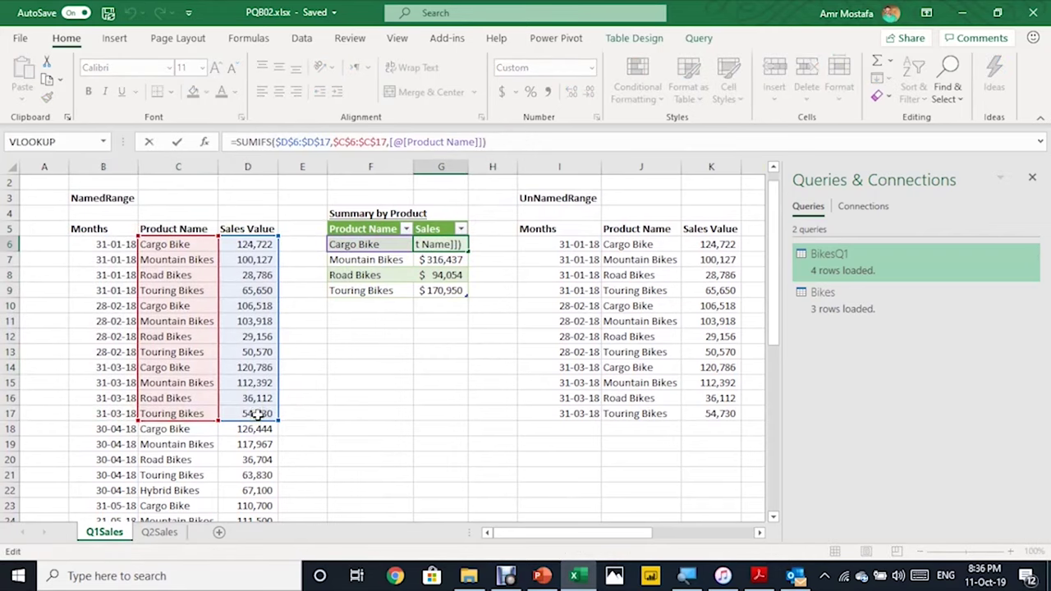
pyautogui.press('Escape')
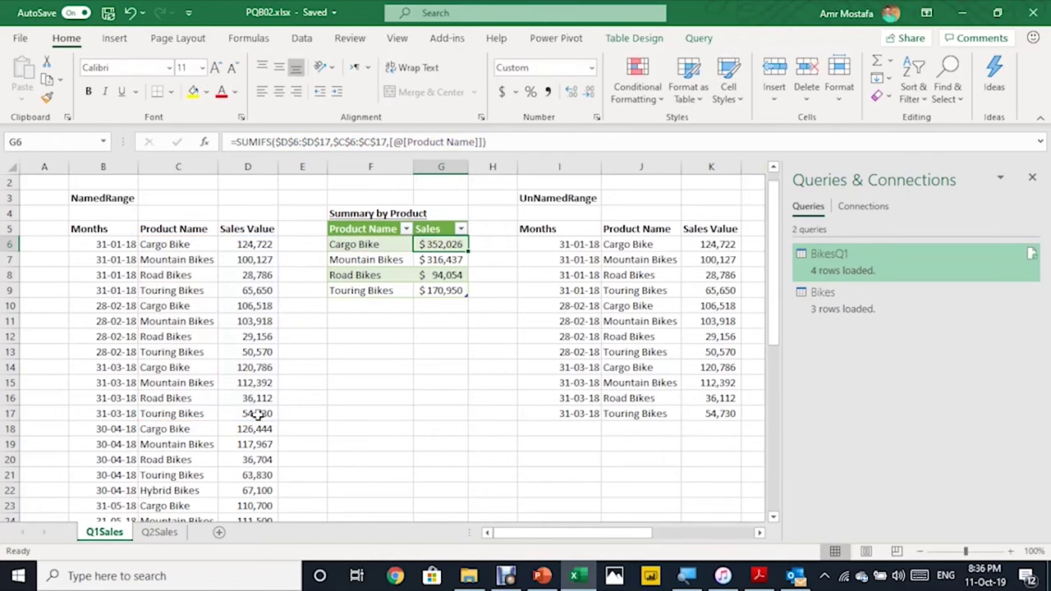
# Copy Q2Sales B3:D17 and paste it at M18 so the Bikes table expands
pyautogui.click(168, 532)
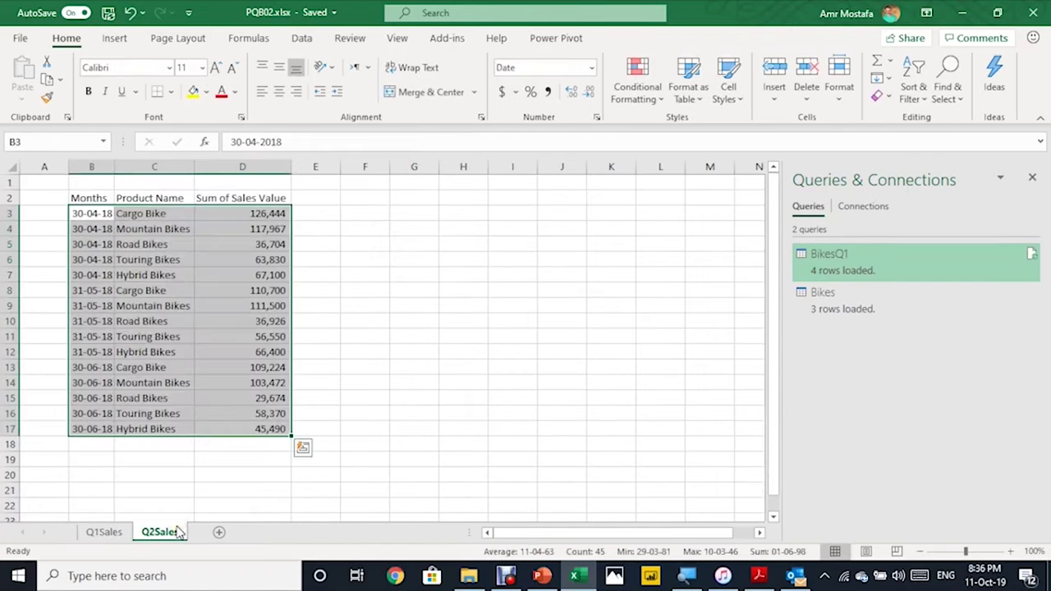
pyautogui.hotkey('ctrl', 'c')
pyautogui.click(102, 533)
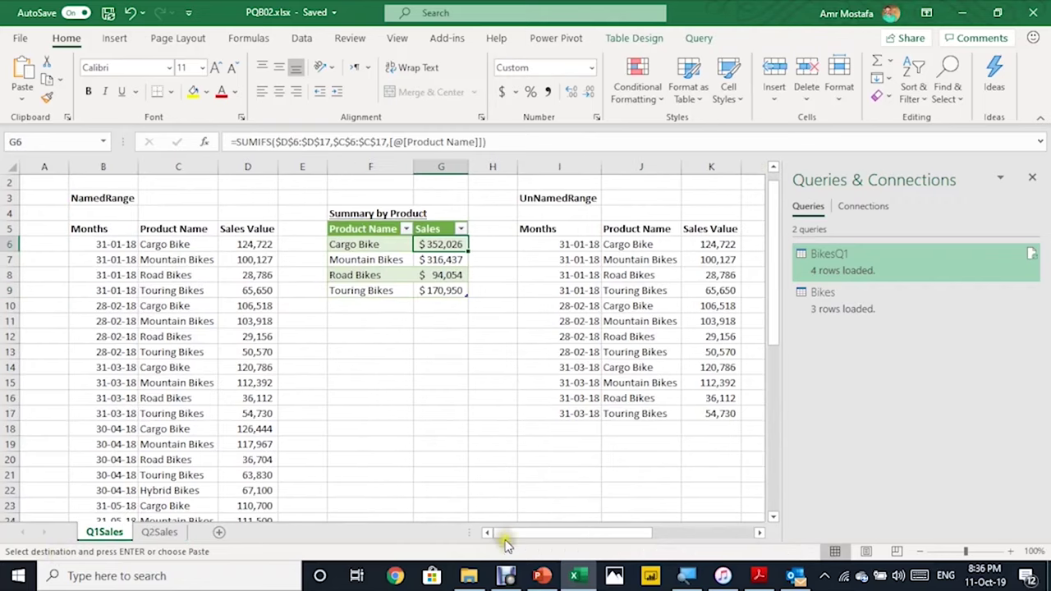
pyautogui.moveTo(508, 538); pyautogui.dragTo(626, 532)
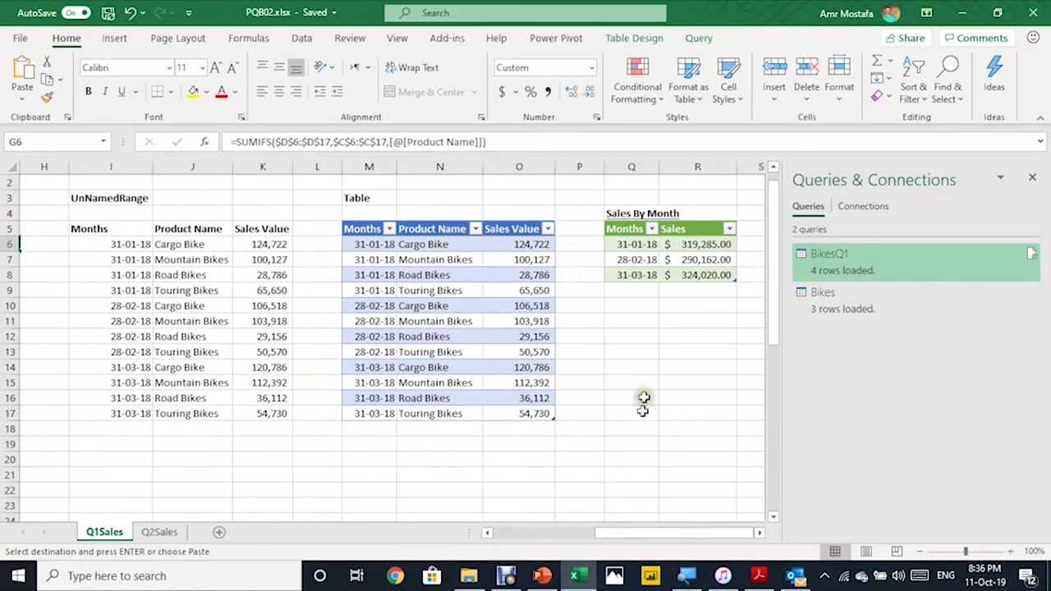
pyautogui.click(383, 426)
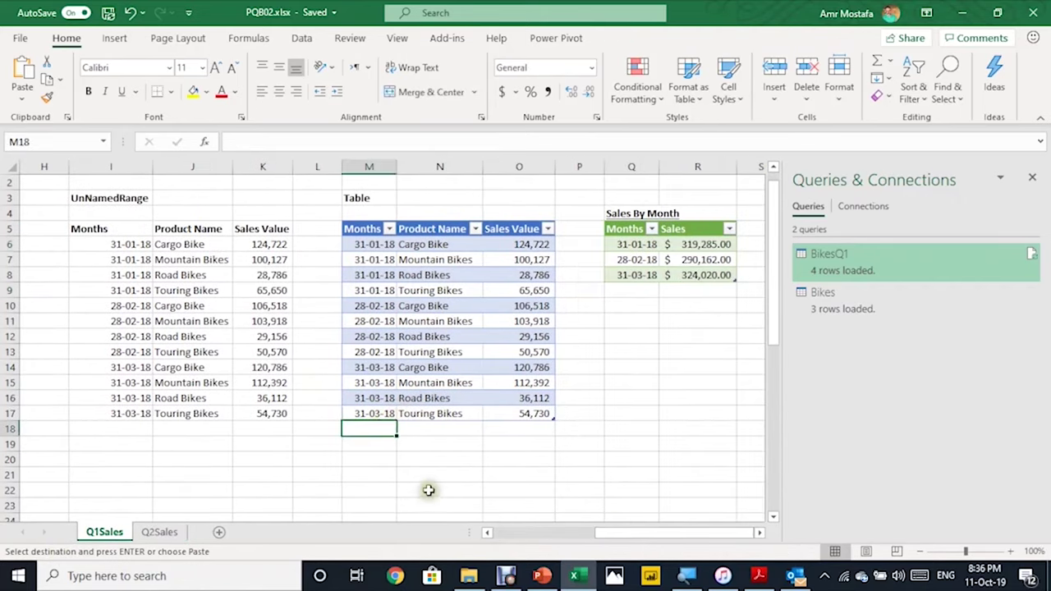
pyautogui.hotkey('ctrl', 'v')
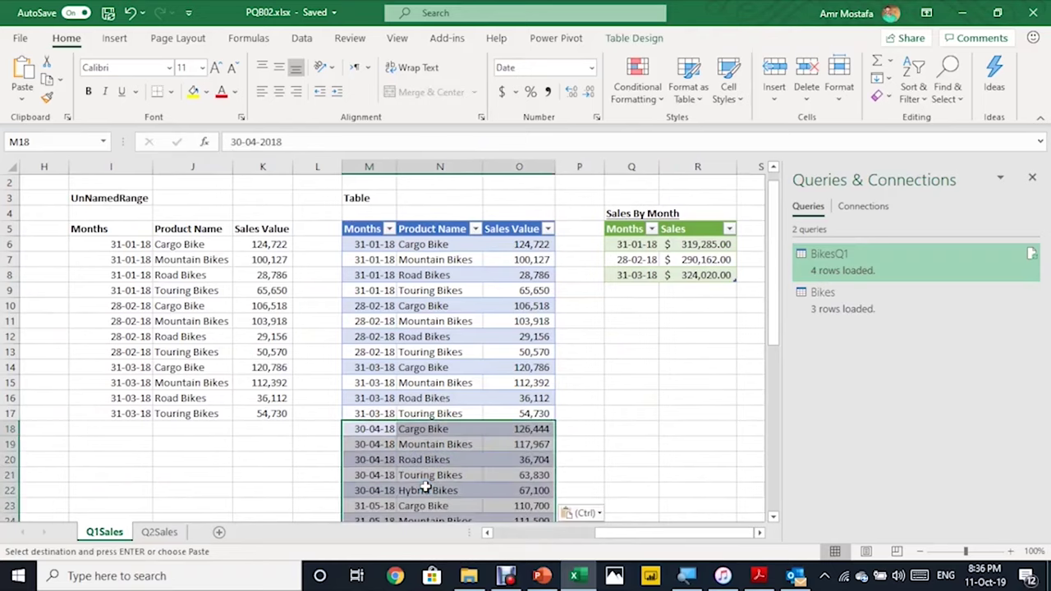
pyautogui.scroll(-4, 460, 457)
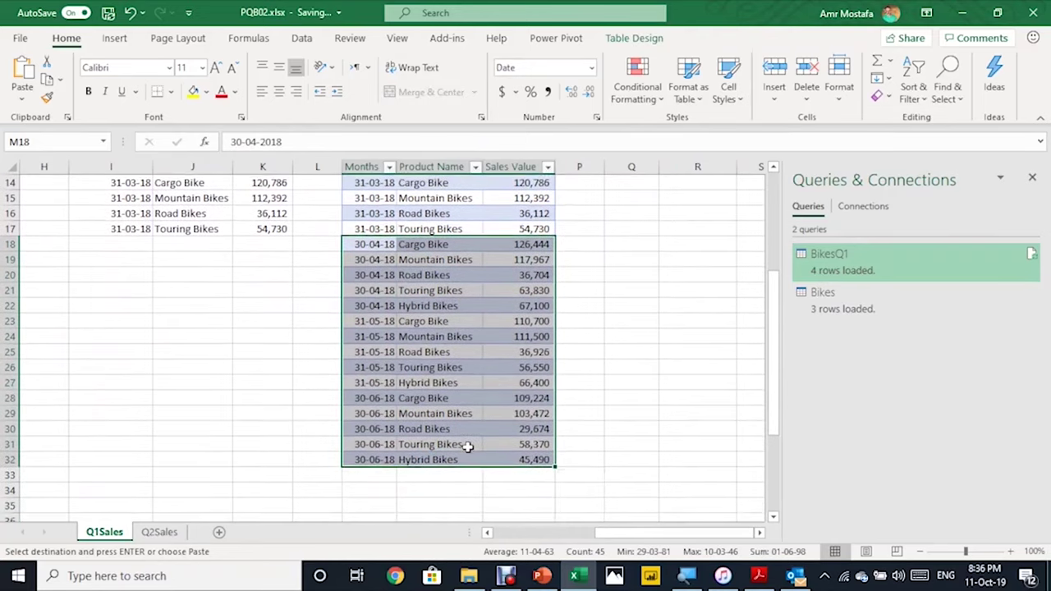
pyautogui.scroll(1, 468, 431)
pyautogui.scroll(2, 478, 351)
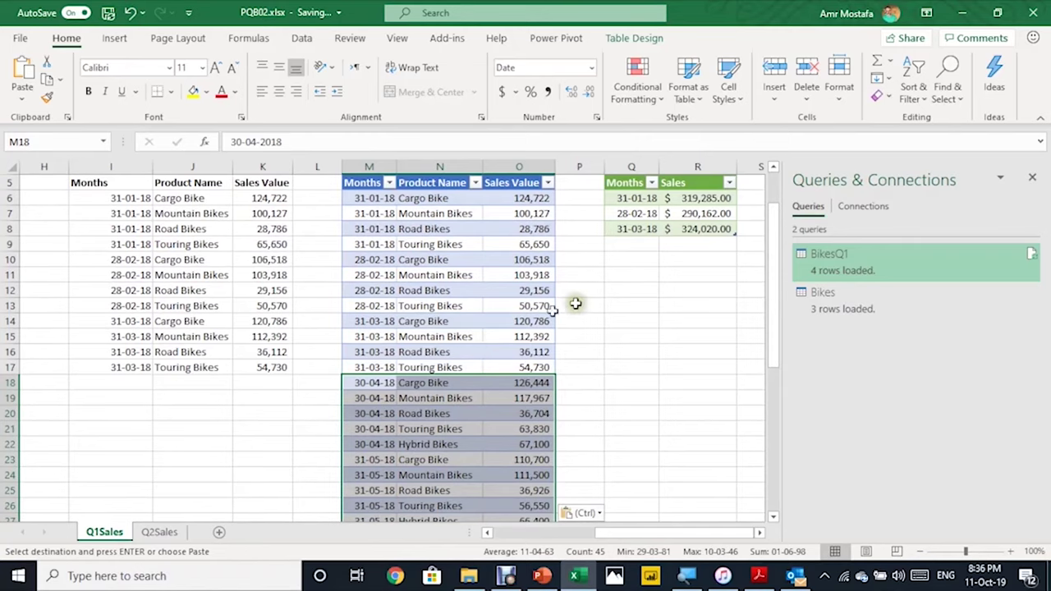
pyautogui.scroll(2, 696, 206)
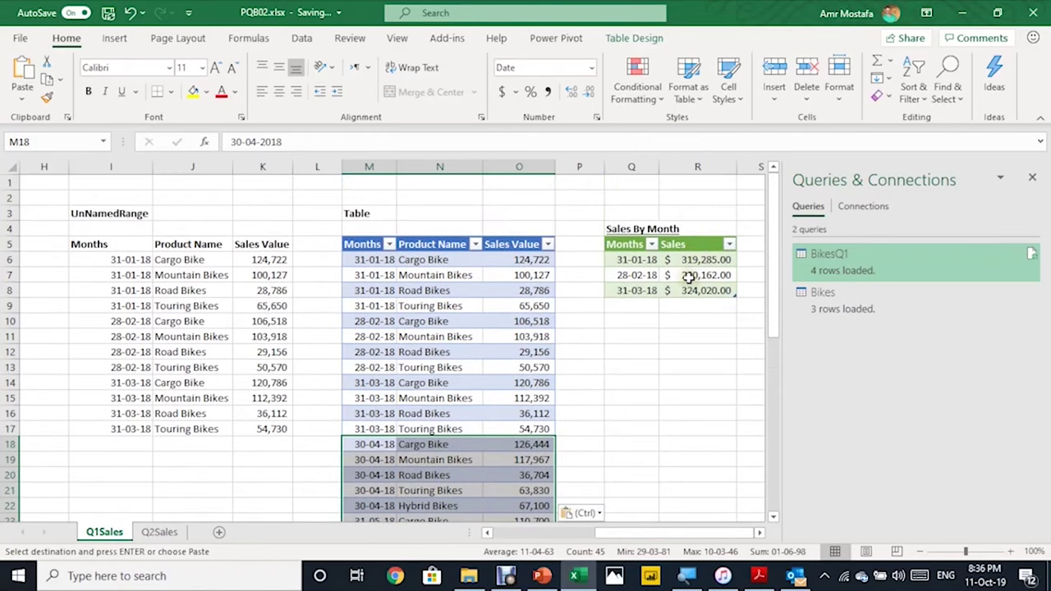
pyautogui.click(688, 276)
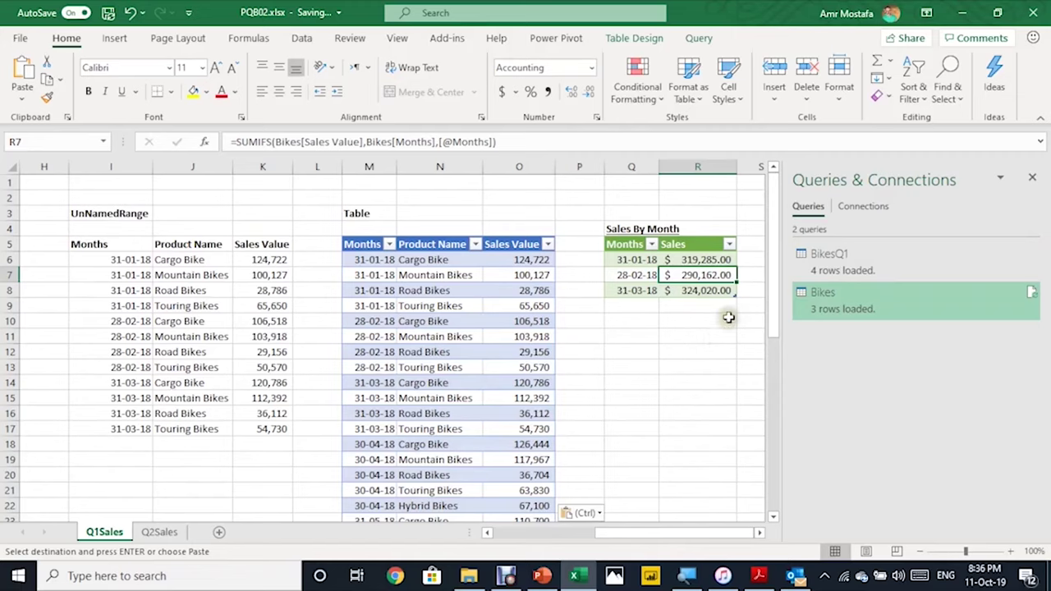
# Refresh the Bikes query to list six months through 30-06-18, then widen column R
pyautogui.click(1032, 297)
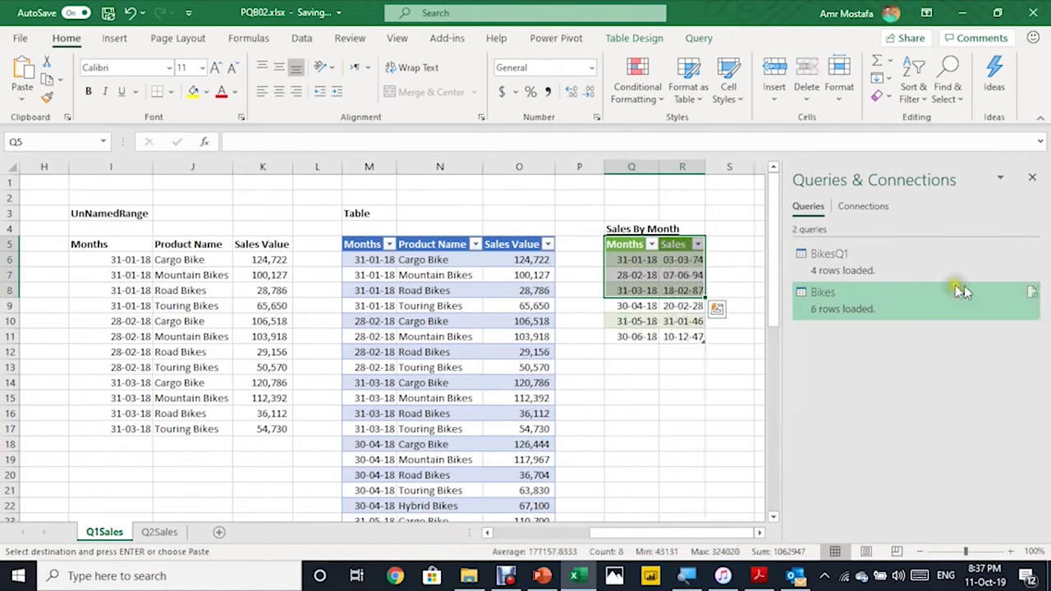
pyautogui.moveTo(829, 261)
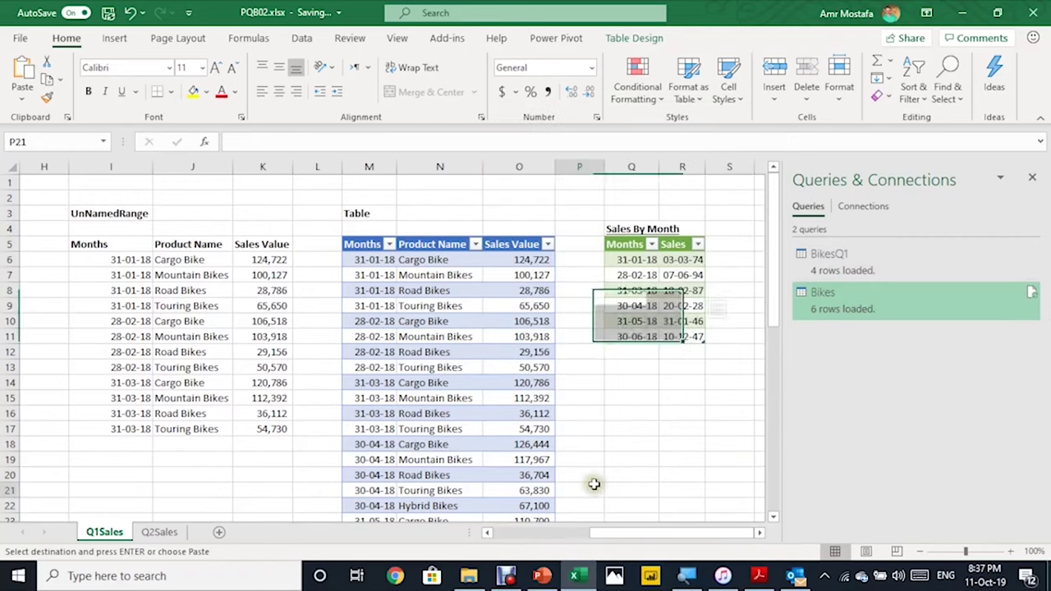
pyautogui.click(634, 262)
pyautogui.moveTo(634, 262); pyautogui.dragTo(653, 340)
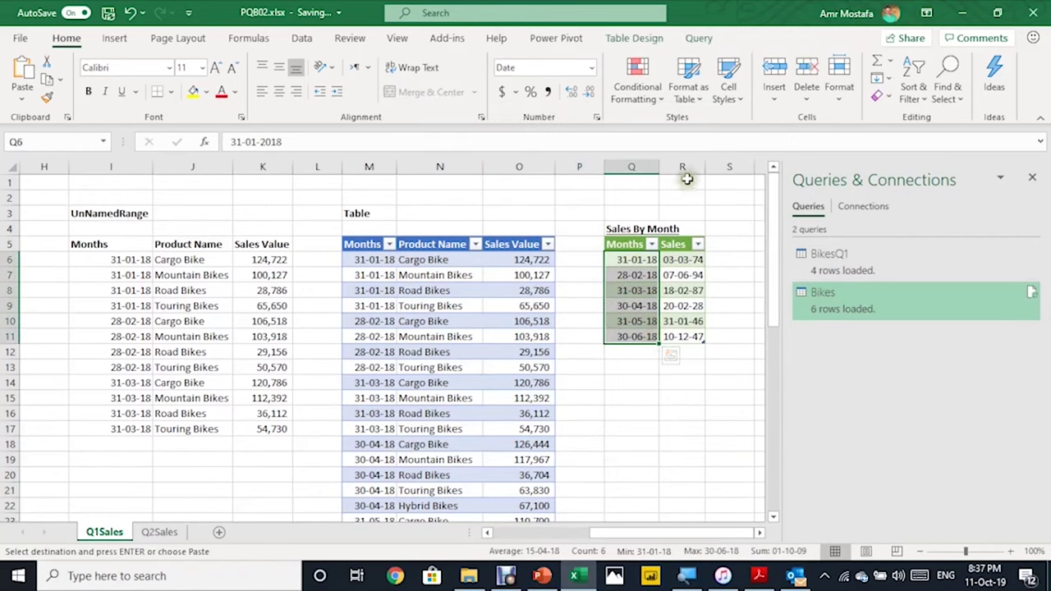
pyautogui.moveTo(705, 165); pyautogui.dragTo(722, 165)
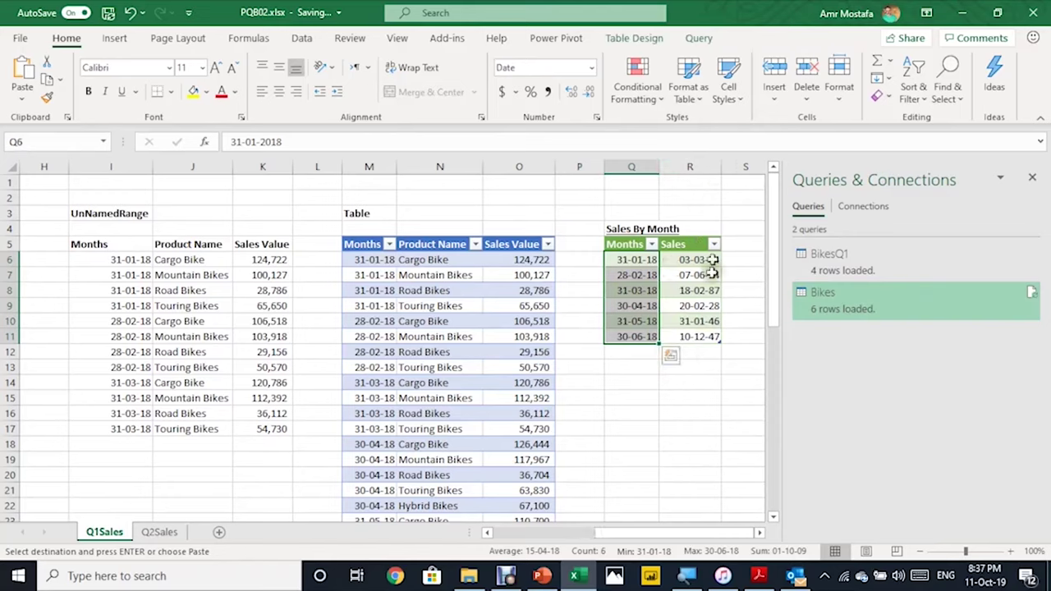
pyautogui.click(681, 399)
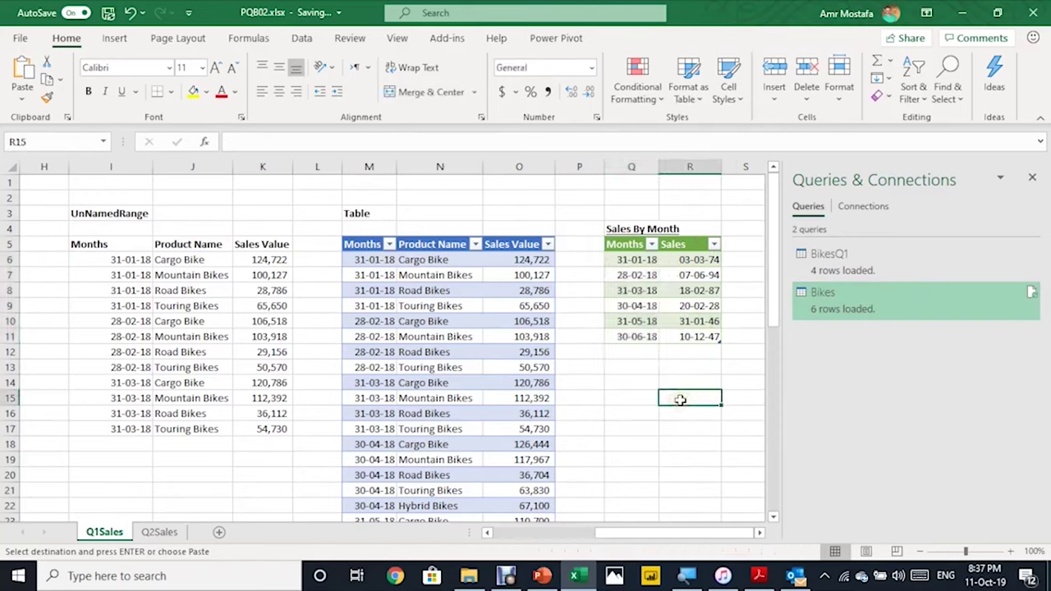
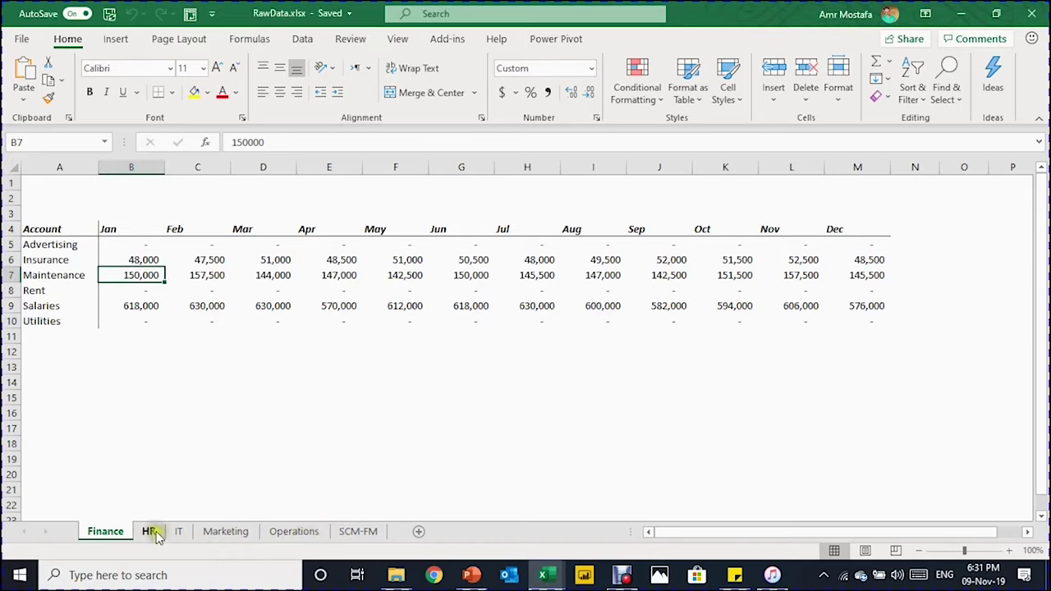
# Review the HR, IT, Marketing, Operations and SCM-FM sheets, then return to Finance
pyautogui.click(154, 532)
pyautogui.click(178, 532)
pyautogui.click(224, 532)
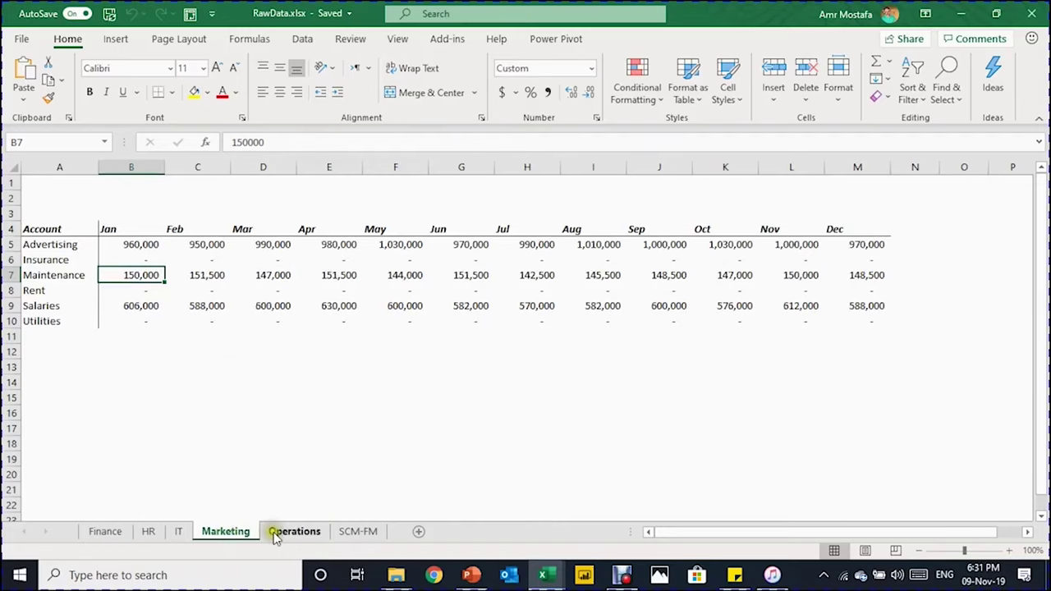
pyautogui.click(289, 532)
pyautogui.click(352, 532)
pyautogui.click(105, 532)
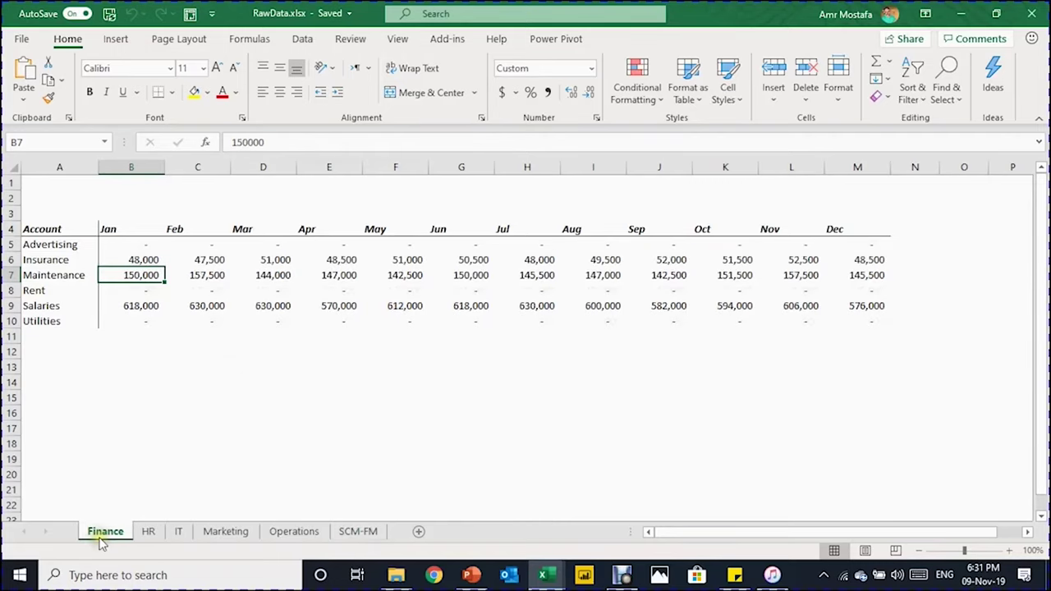
# Inspect the Finance account names in A5:A10 and the month header row
pyautogui.moveTo(66, 244); pyautogui.dragTo(38, 321)
pyautogui.moveTo(71, 225); pyautogui.dragTo(851, 232)
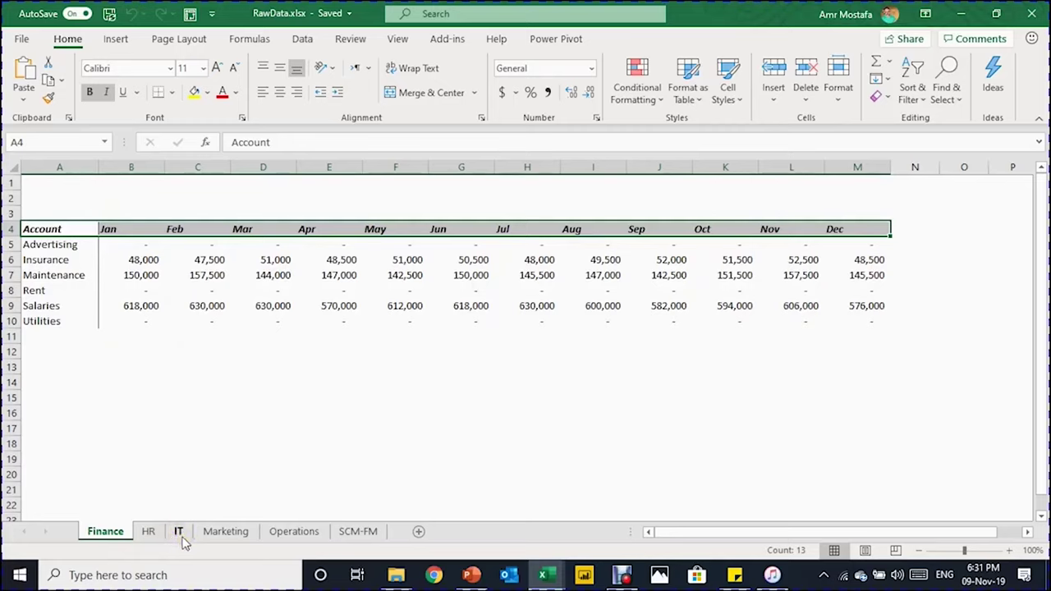
pyautogui.click(212, 324)
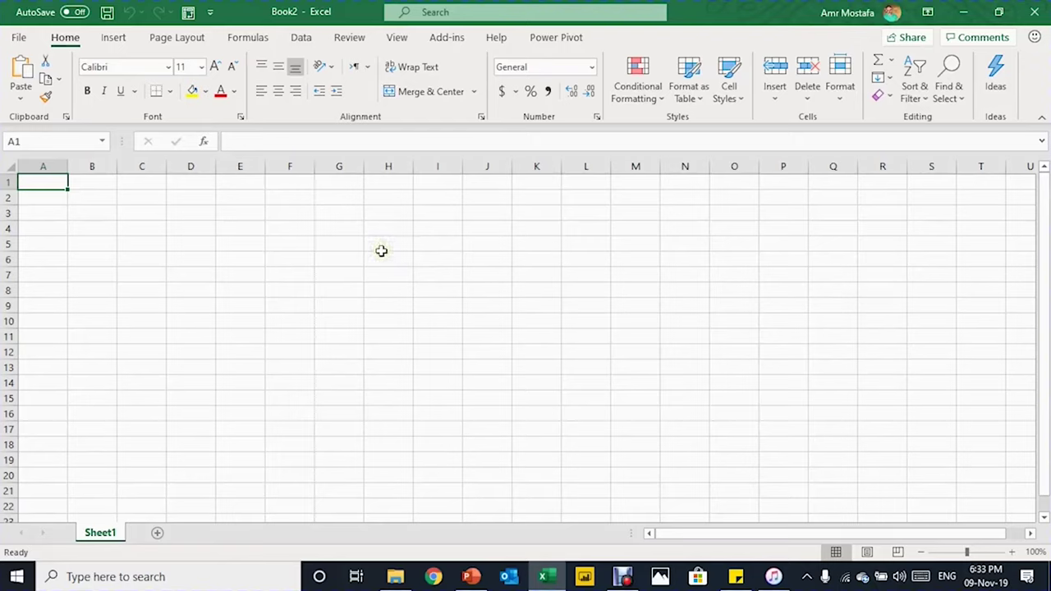
# Use Get Data from an Excel workbook to import RawData.xlsx into the blank workbook
pyautogui.click(191, 214)
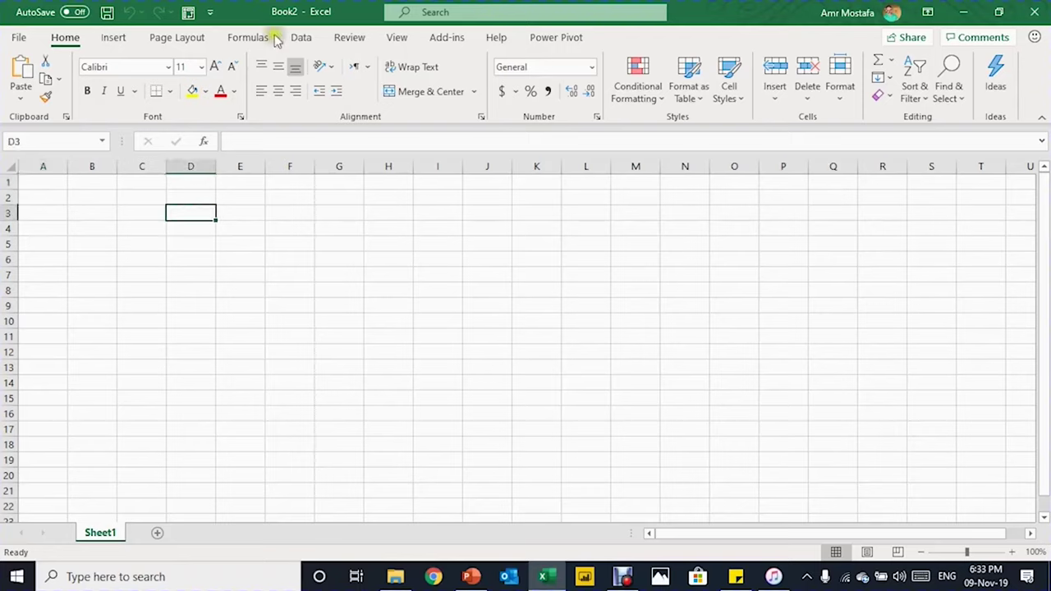
pyautogui.click(106, 210)
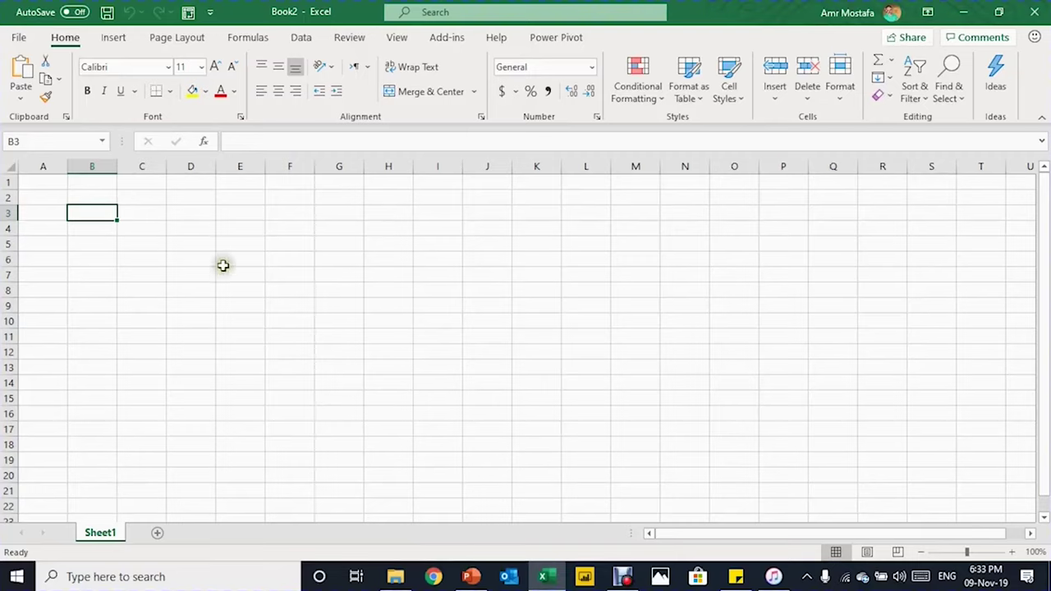
pyautogui.click(302, 39)
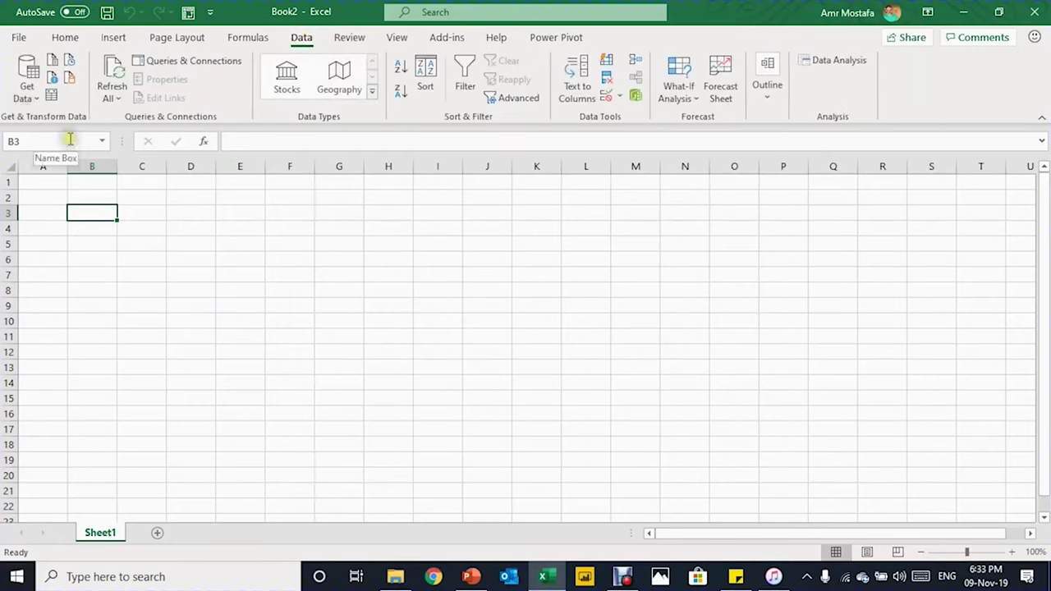
pyautogui.click(36, 98)
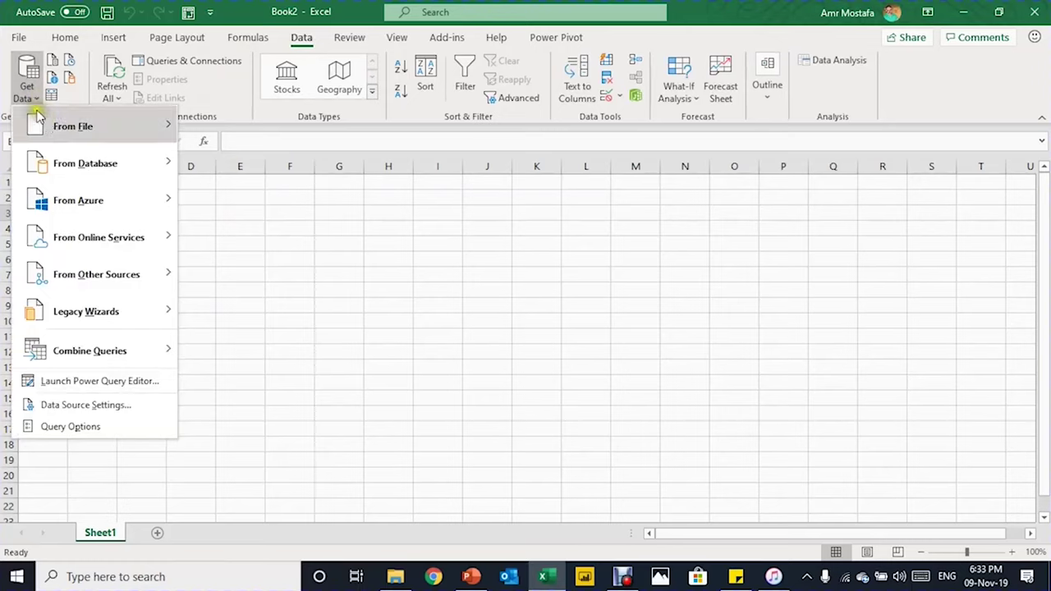
pyautogui.moveTo(45, 125)
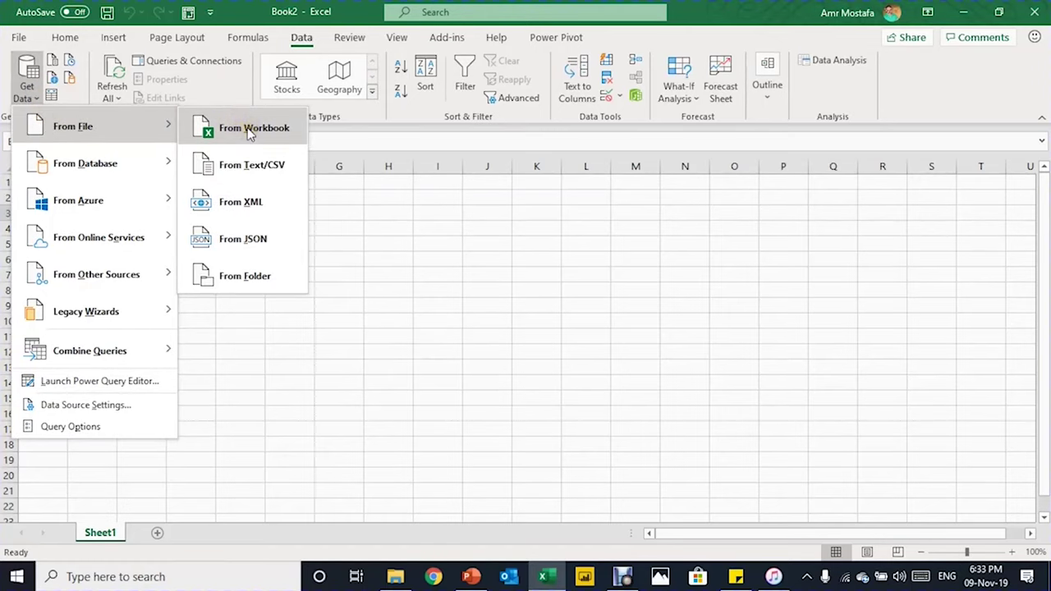
pyautogui.press('Escape')
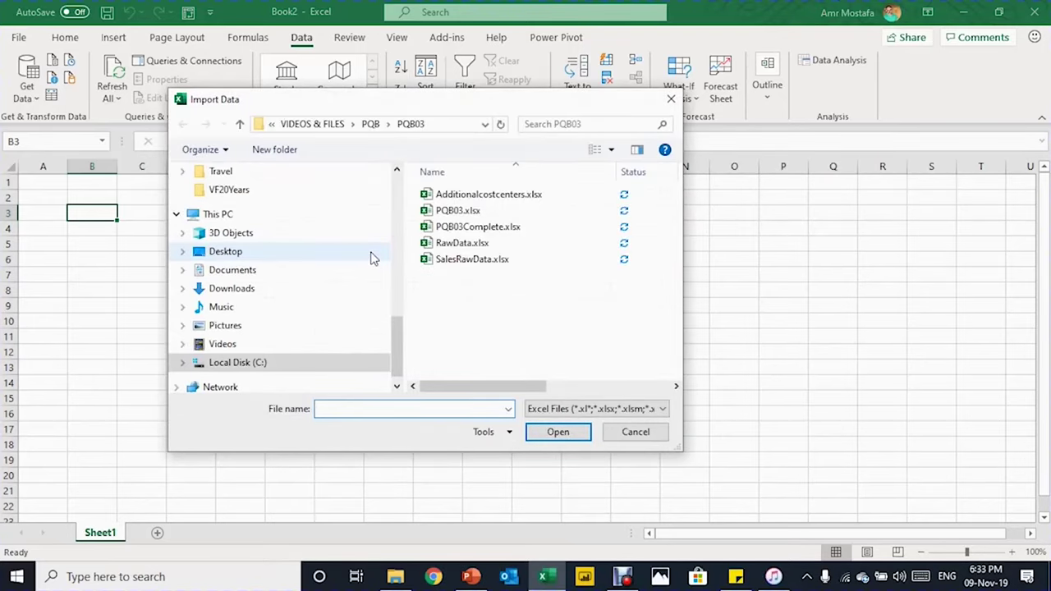
pyautogui.click(452, 245)
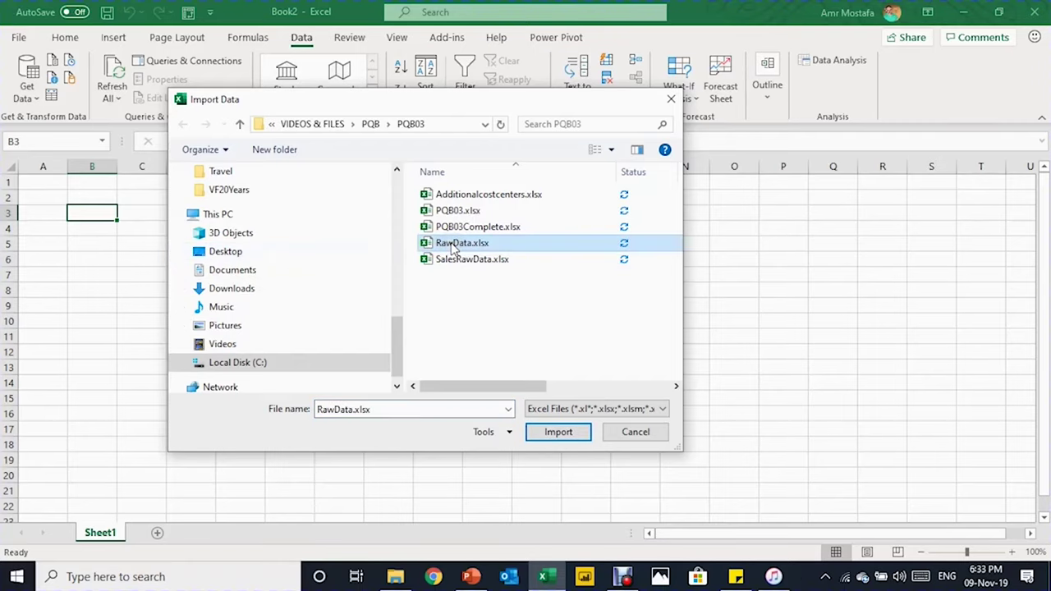
pyautogui.click(556, 436)
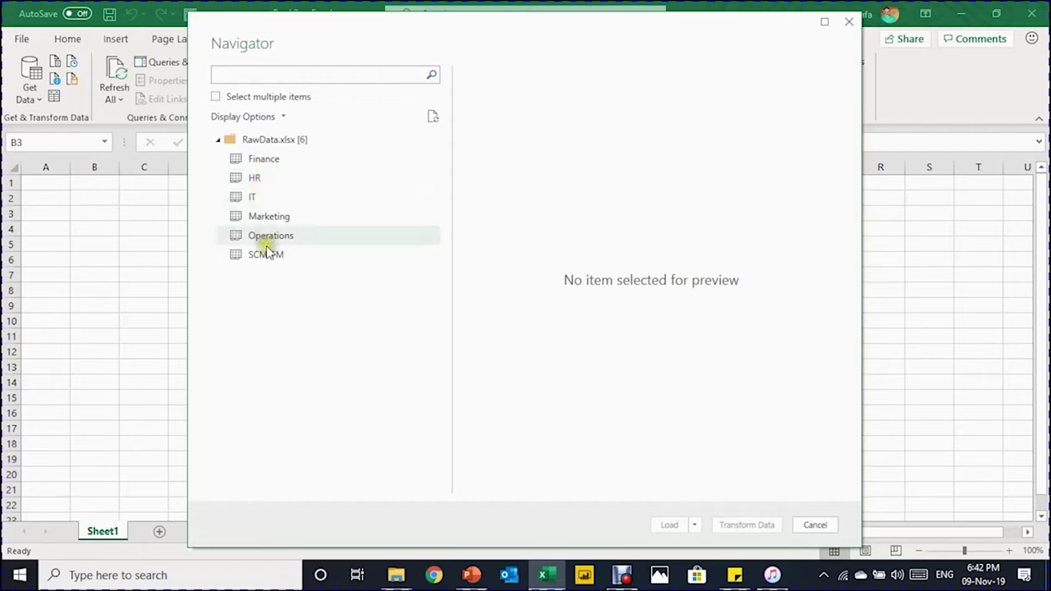
# Preview the Finance sheet in the Navigator and send it to Transform Data
pyautogui.click(277, 167)
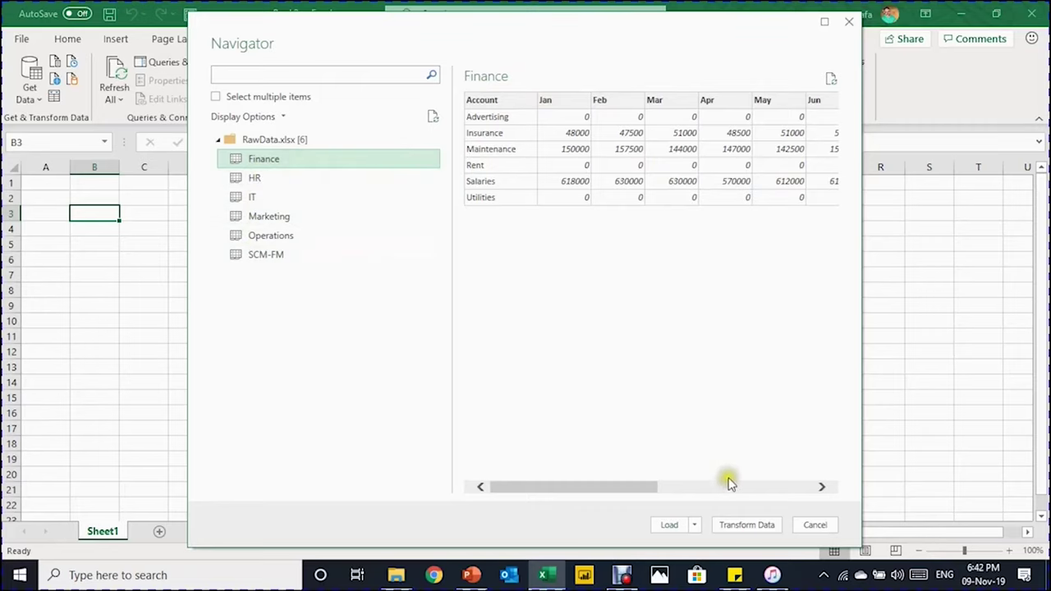
pyautogui.click(749, 530)
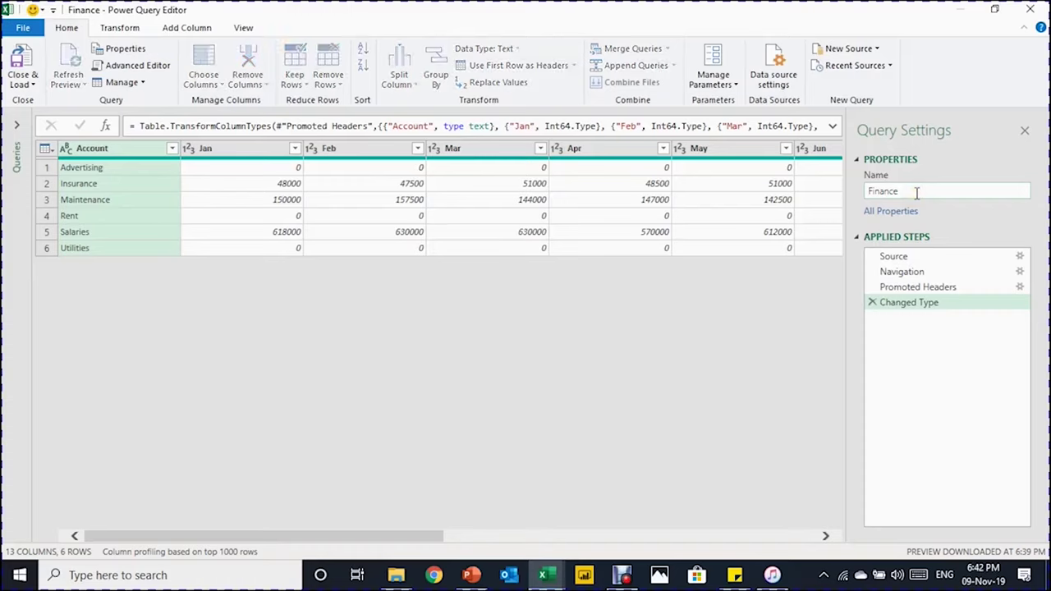
# Rename the Finance query to OPEX
pyautogui.moveTo(915, 191); pyautogui.dragTo(864, 191)
pyautogui.write('OPEX')
pyautogui.press('Return')
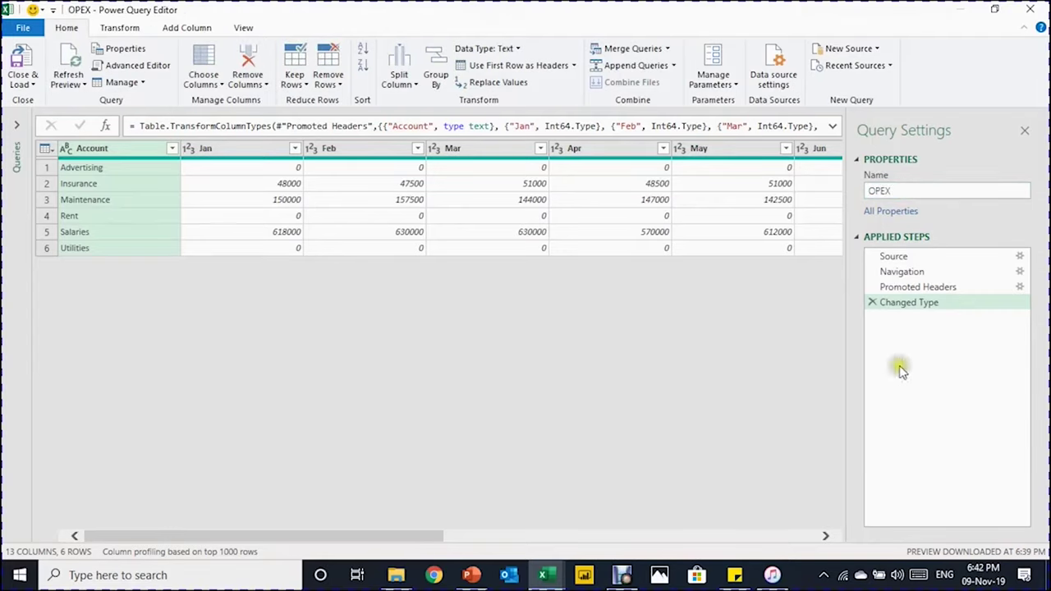
# Inspect the Source step's nested tables for Finance, HR, IT and Marketing
pyautogui.click(933, 257)
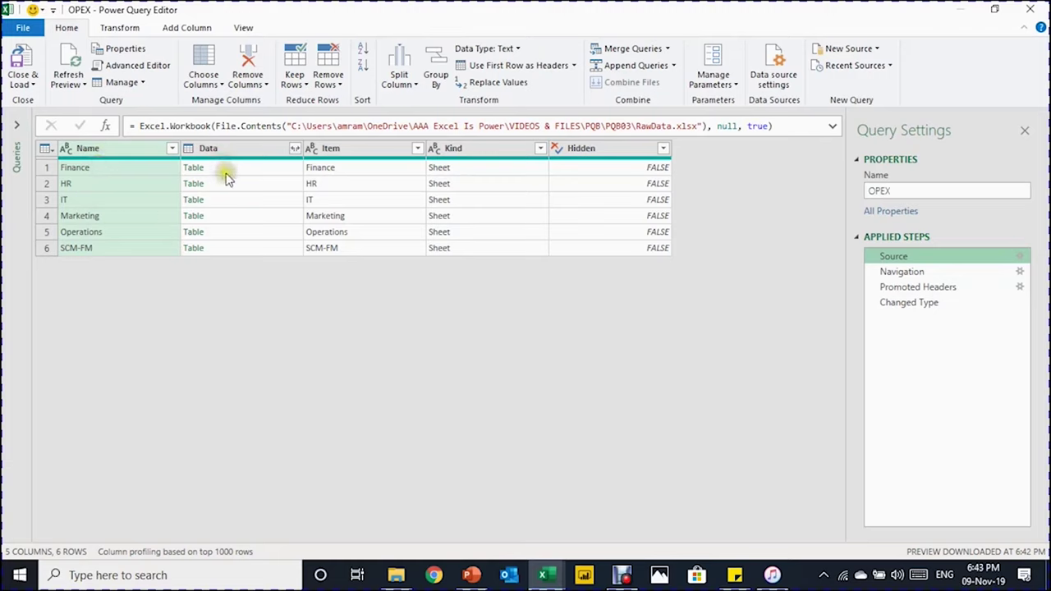
pyautogui.click(260, 174)
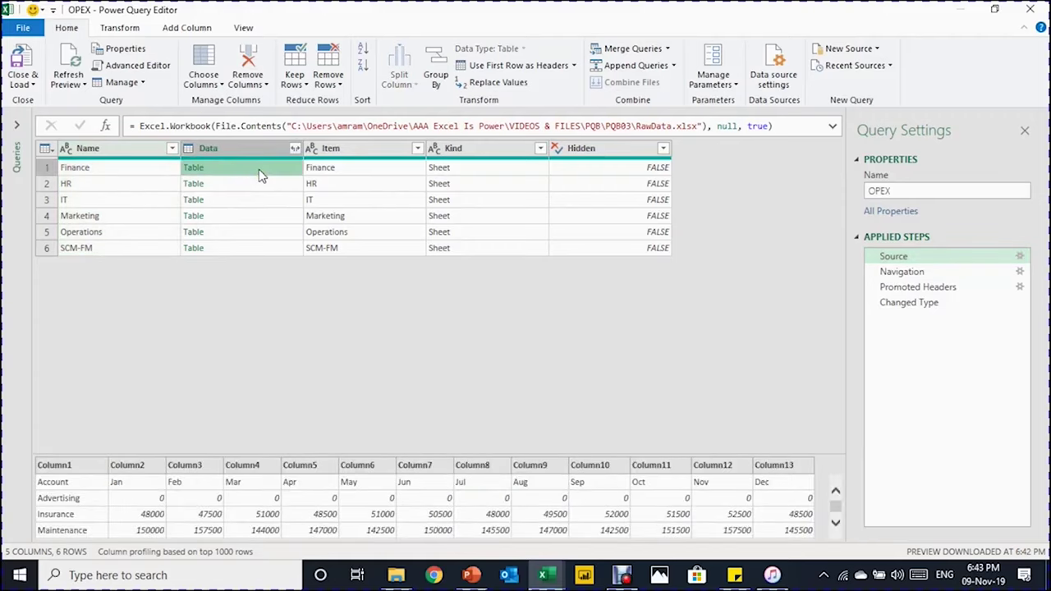
pyautogui.scroll(-3, 276, 483)
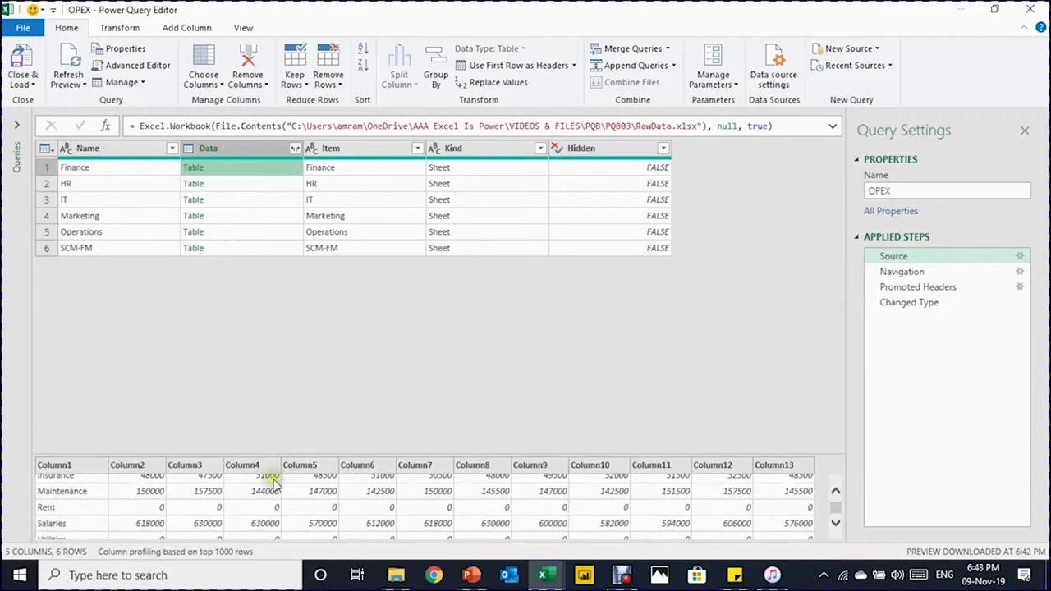
pyautogui.scroll(3, 276, 485)
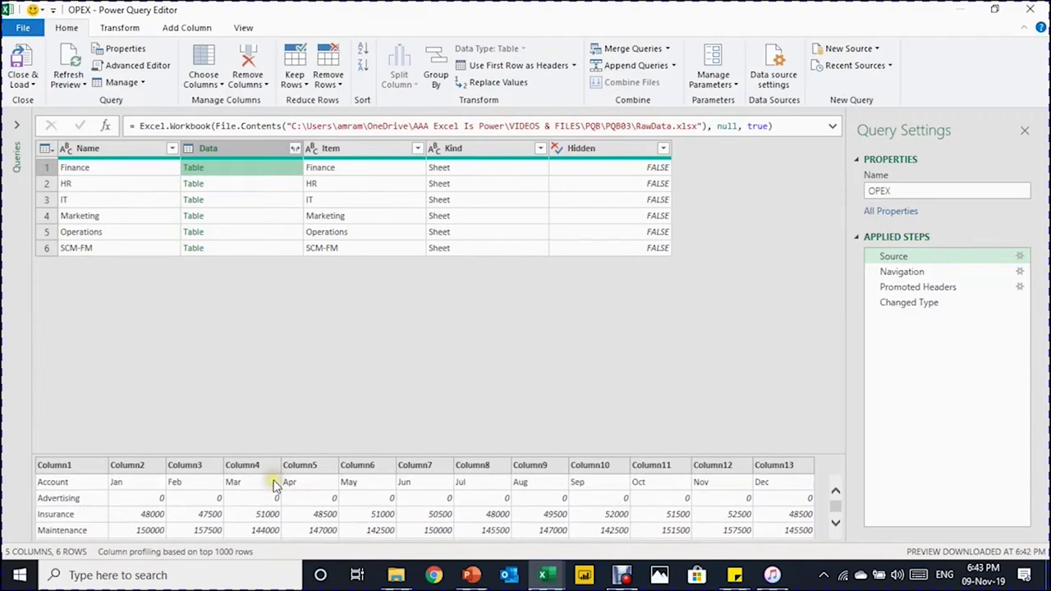
pyautogui.click(234, 187)
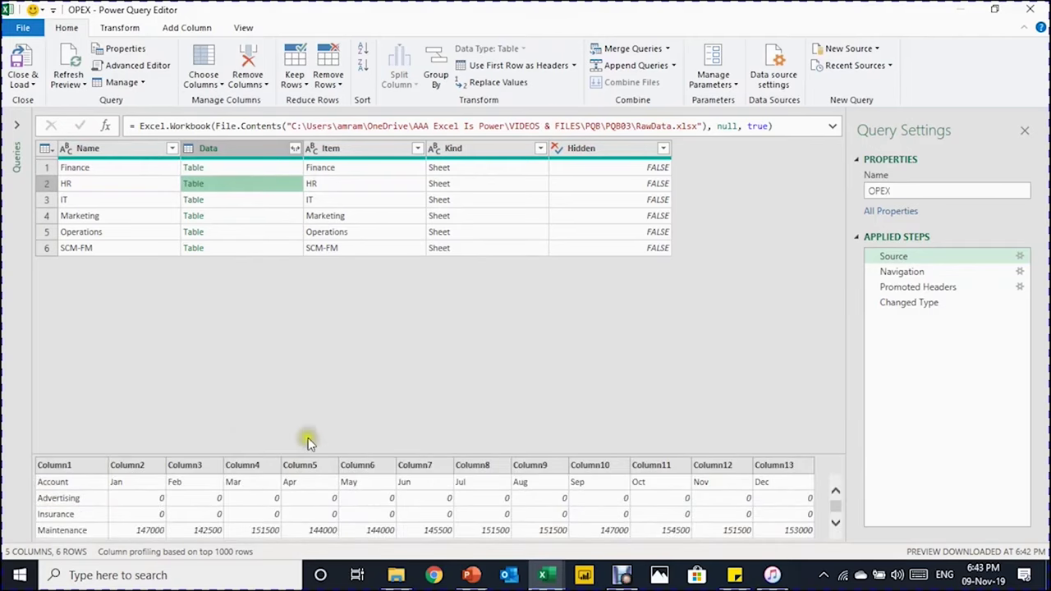
pyautogui.click(258, 199)
pyautogui.click(260, 214)
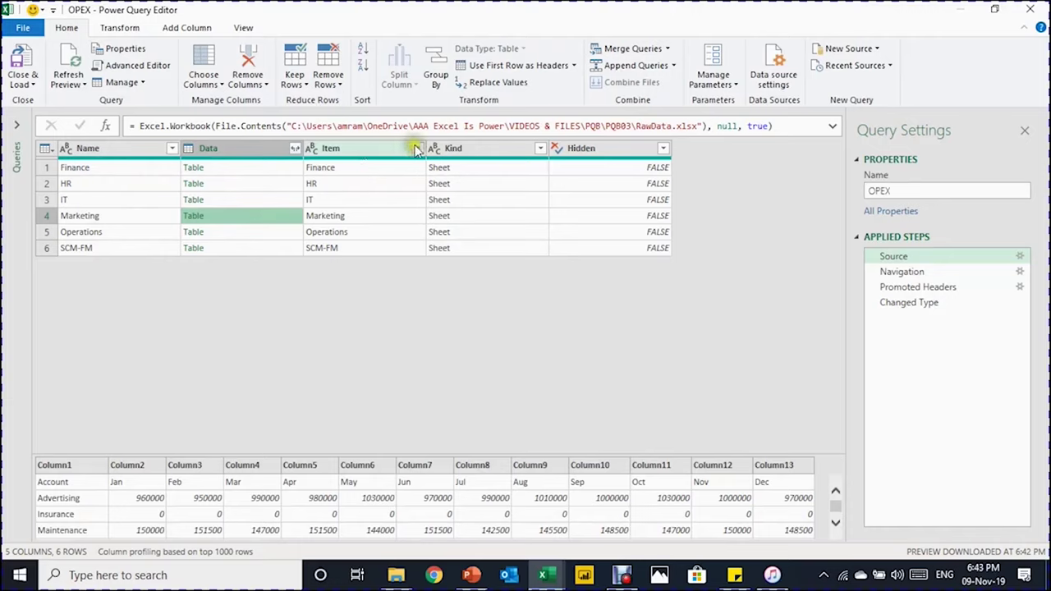
# Delete the Navigation step and all later steps, confirming the deletion
pyautogui.click(901, 272)
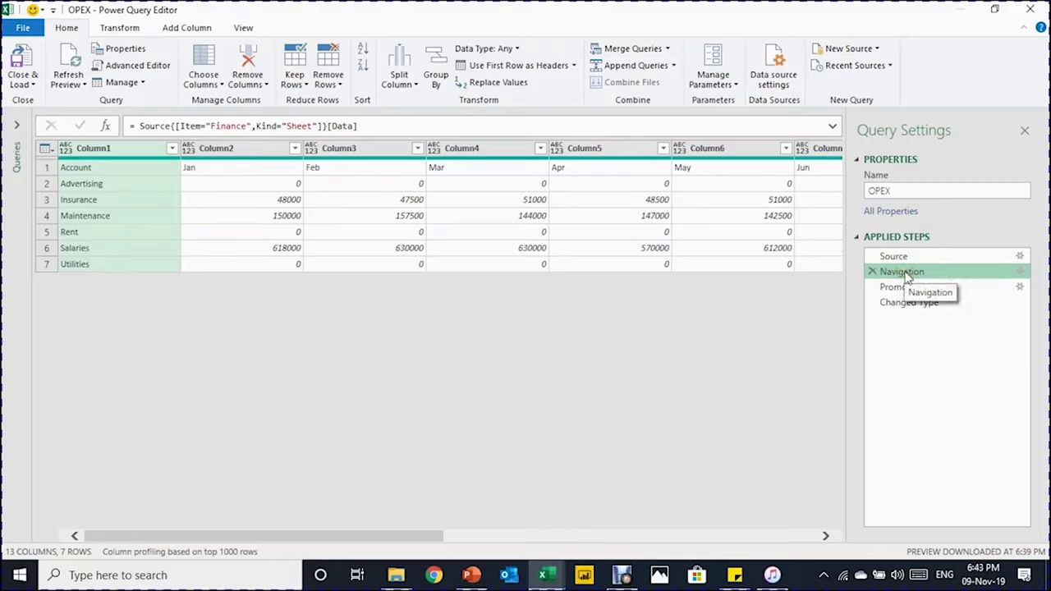
pyautogui.rightClick(908, 277)
pyautogui.click(943, 336)
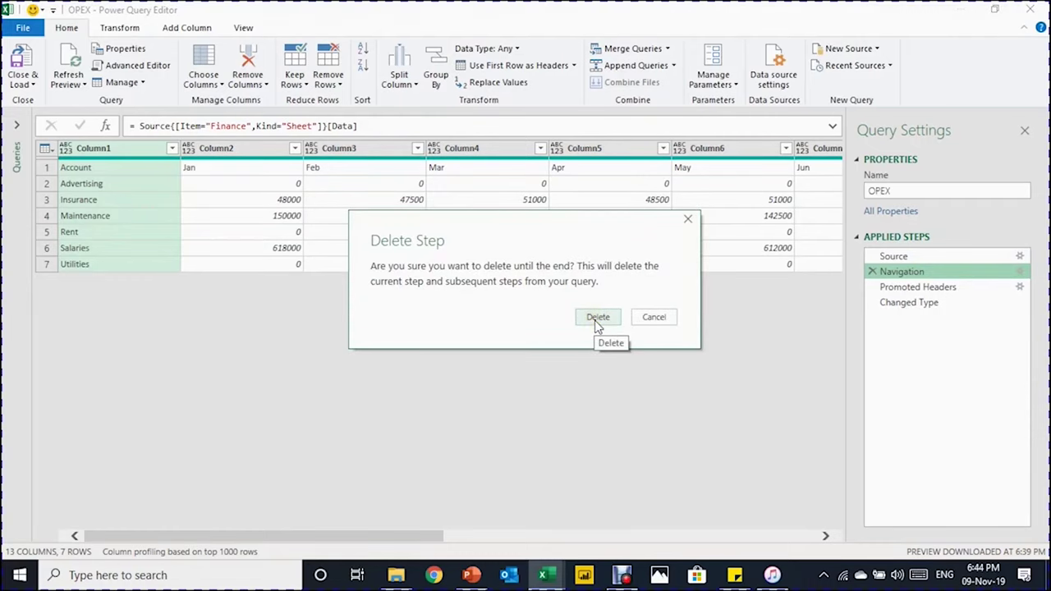
pyautogui.click(597, 320)
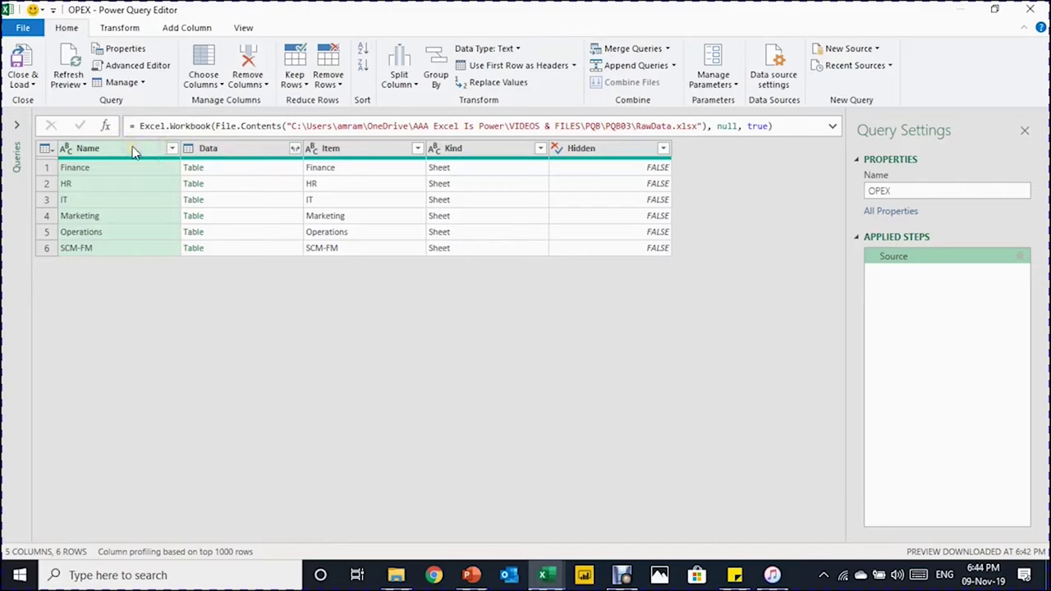
# Keep only the Name and Data columns
pyautogui.keyDown('ctrl'); pyautogui.click(256, 155); pyautogui.keyUp('ctrl')
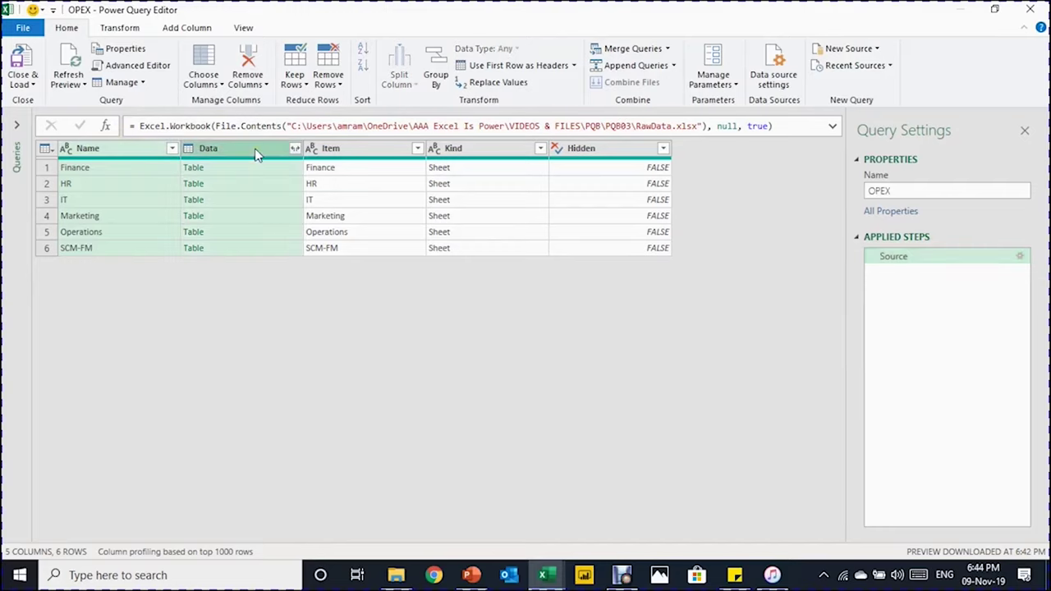
pyautogui.rightClick(256, 155)
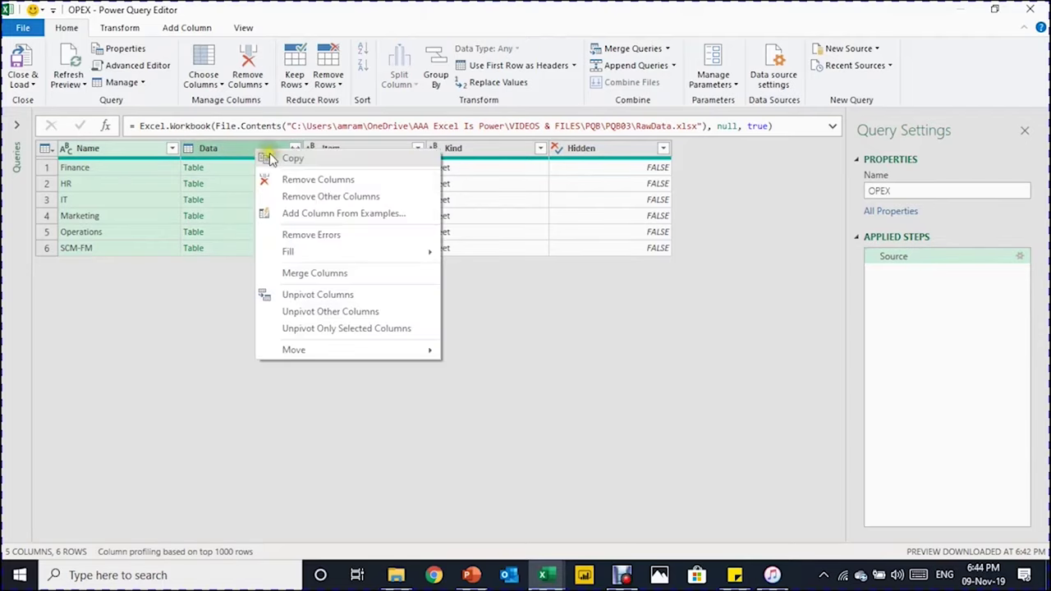
pyautogui.click(301, 199)
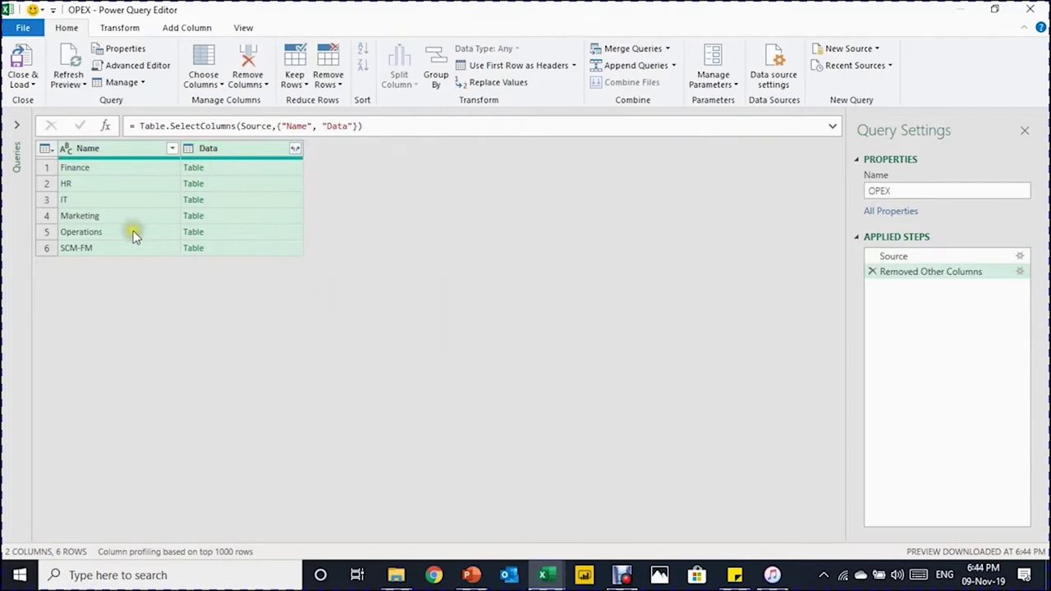
# Expand the Data tables into Column1–Column13 without the original column name prefix
pyautogui.click(260, 168)
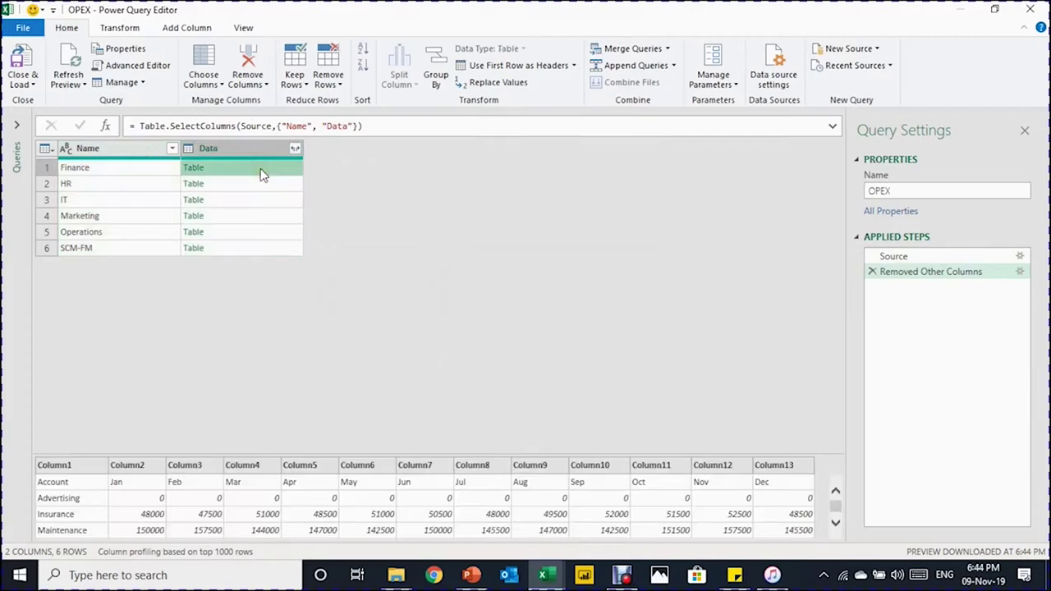
pyautogui.click(260, 170)
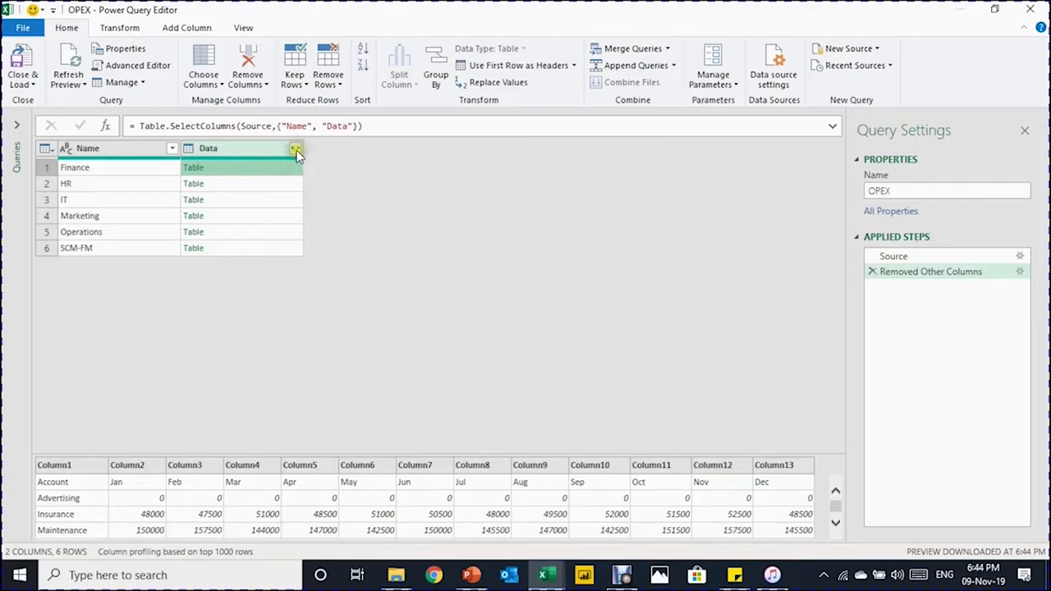
pyautogui.click(284, 150)
pyautogui.click(294, 150)
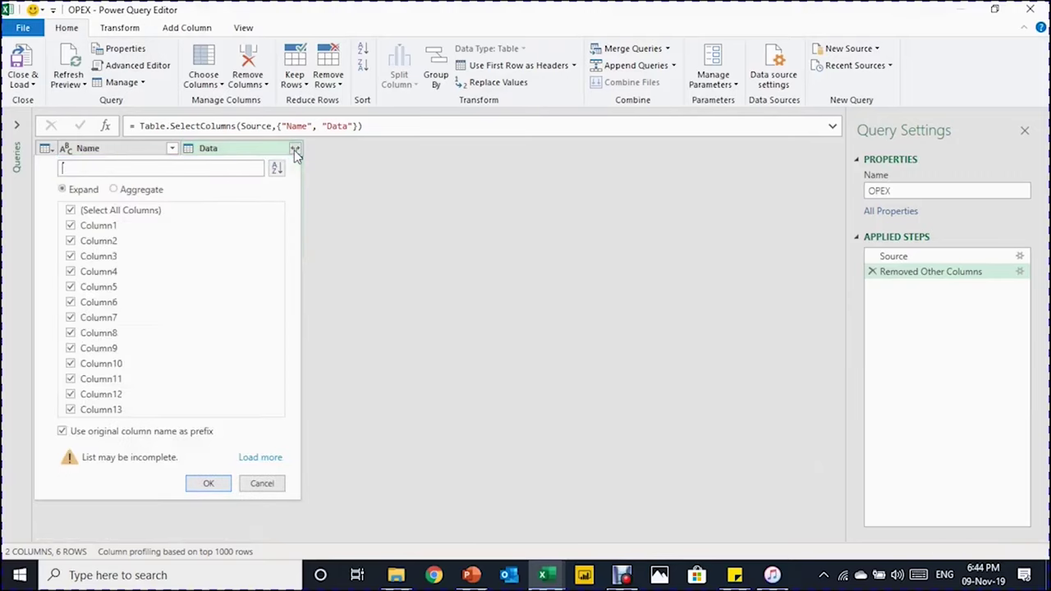
pyautogui.click(64, 430)
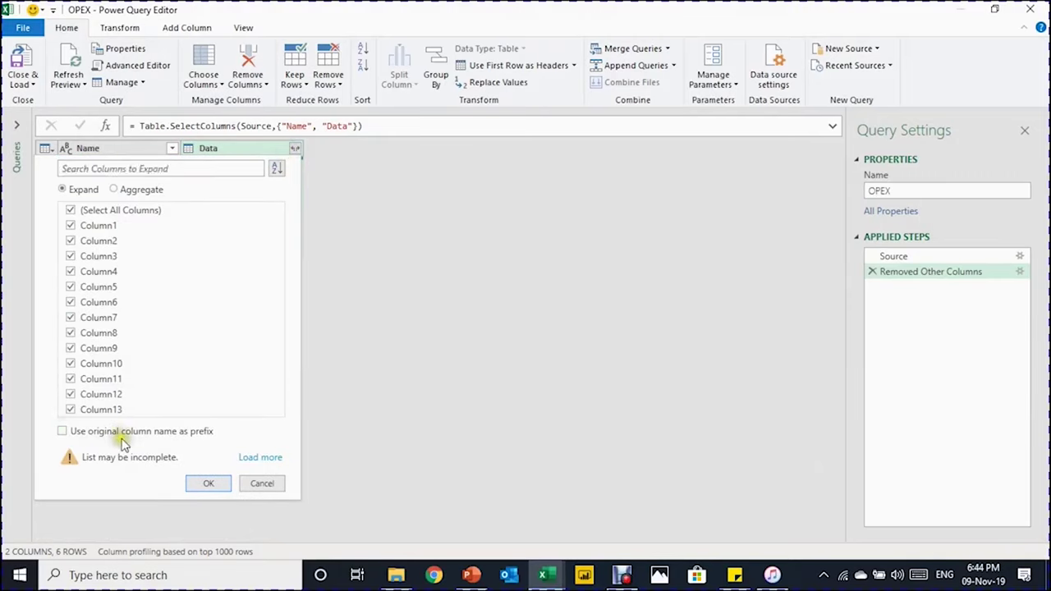
pyautogui.click(208, 483)
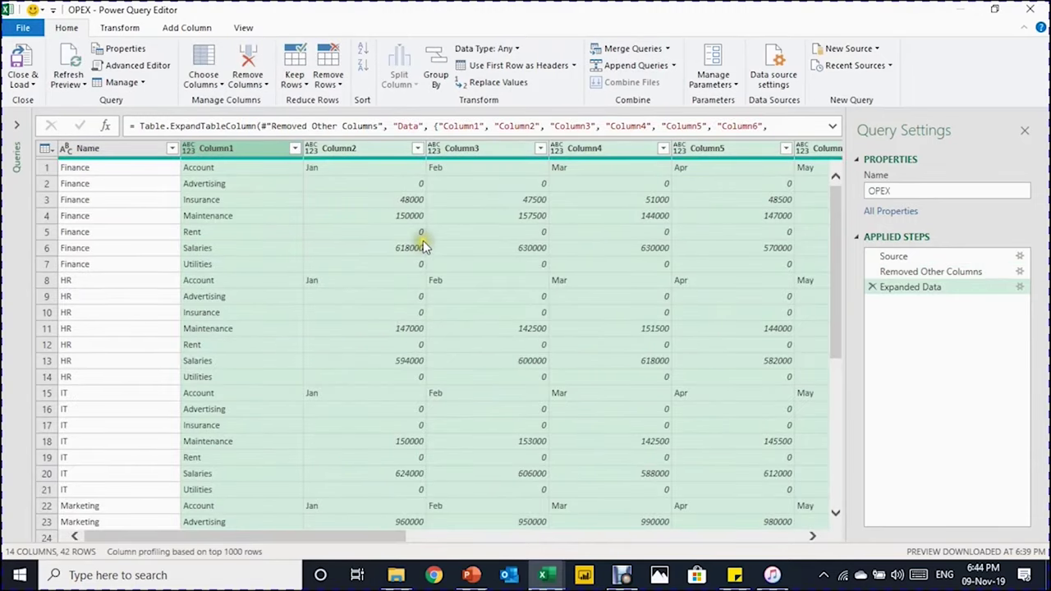
# Promote the first row to column headers (Account, Jan, Feb…)
pyautogui.scroll(-9, 423, 245)
pyautogui.scroll(9, 423, 245)
pyautogui.scroll(-5, 92, 312)
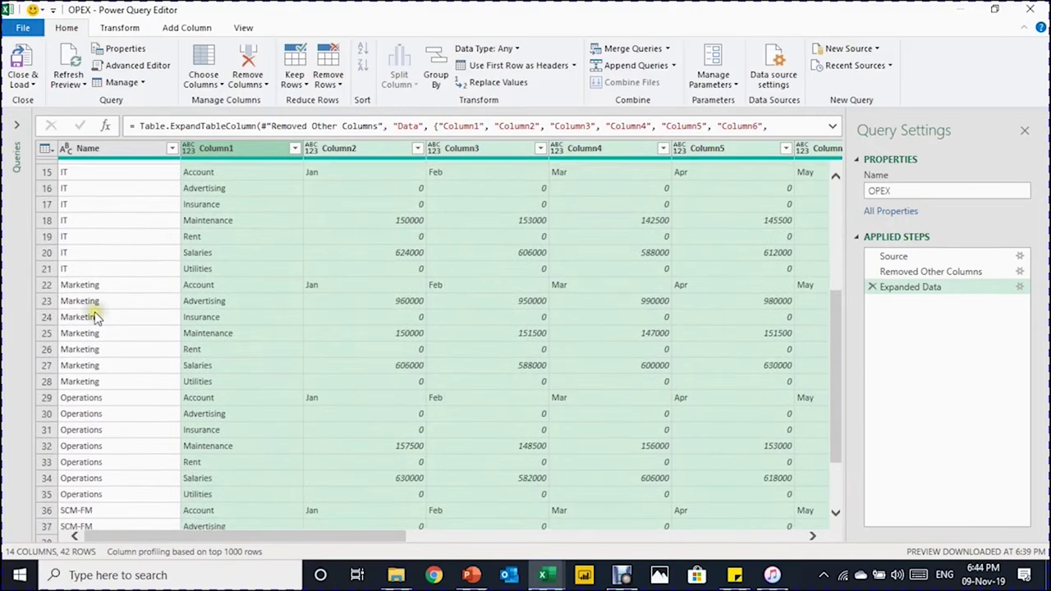
pyautogui.scroll(-2, 95, 320)
pyautogui.scroll(7, 94, 325)
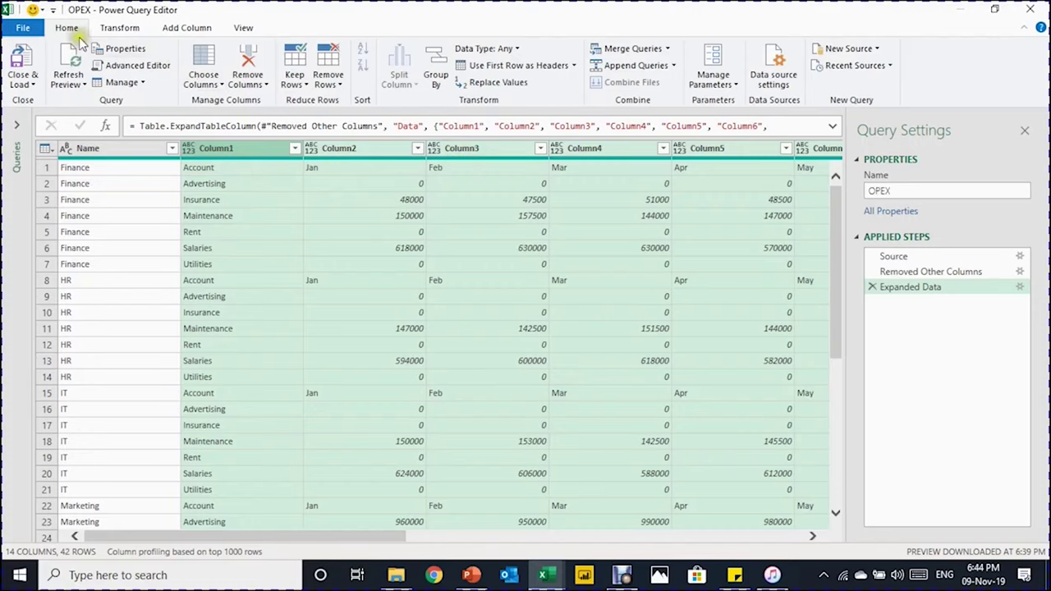
pyautogui.click(491, 68)
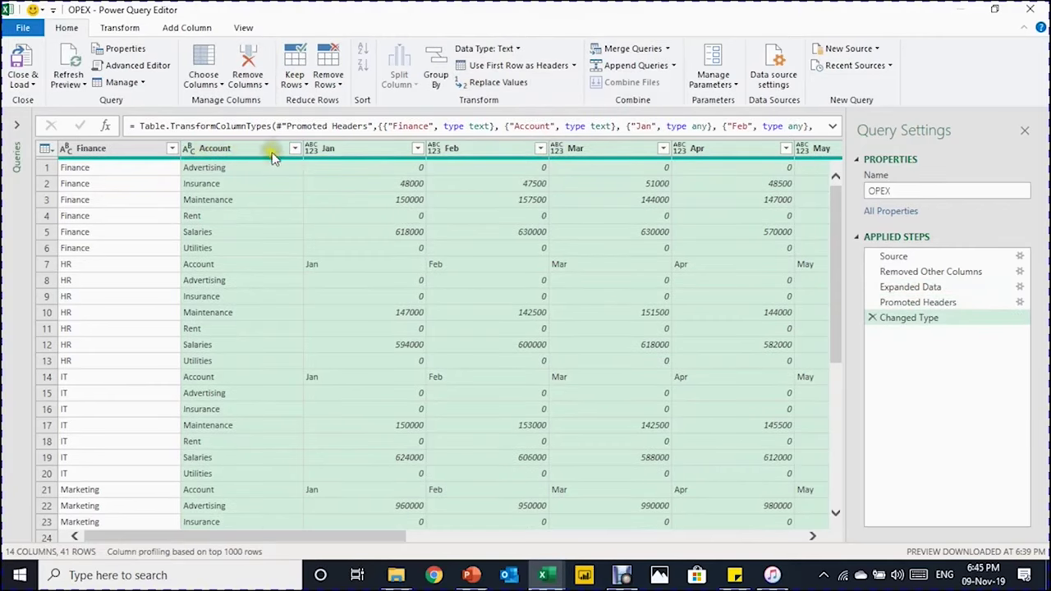
# Rename the Finance column to CostCentre
pyautogui.doubleClick(119, 149)
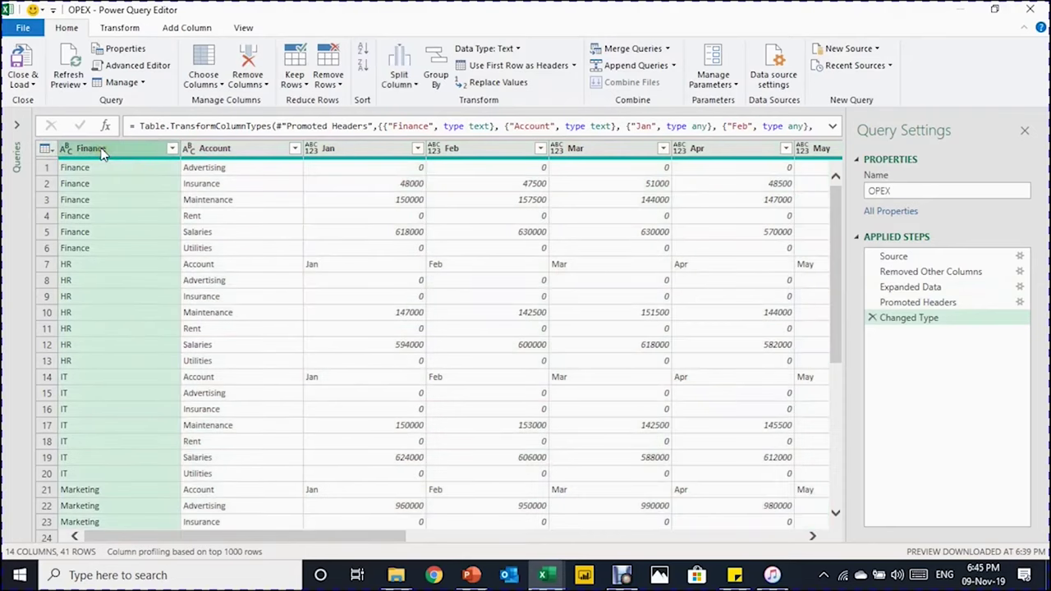
pyautogui.write('CostCent')
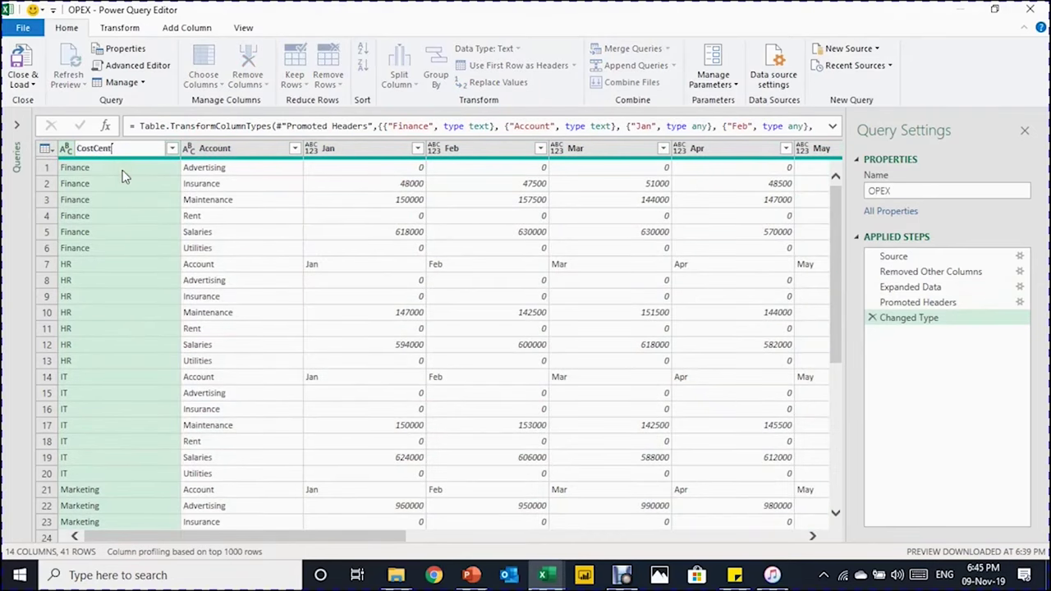
pyautogui.write('re')
pyautogui.press('Return')
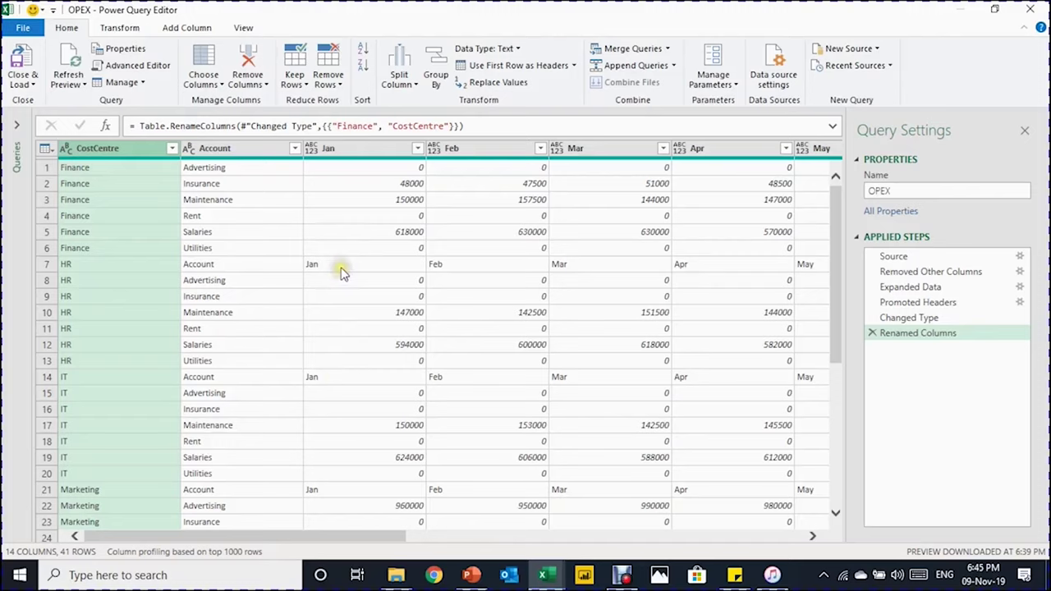
# Filter the Jan column to exclude 'Jan', removing repeated header rows
pyautogui.click(418, 149)
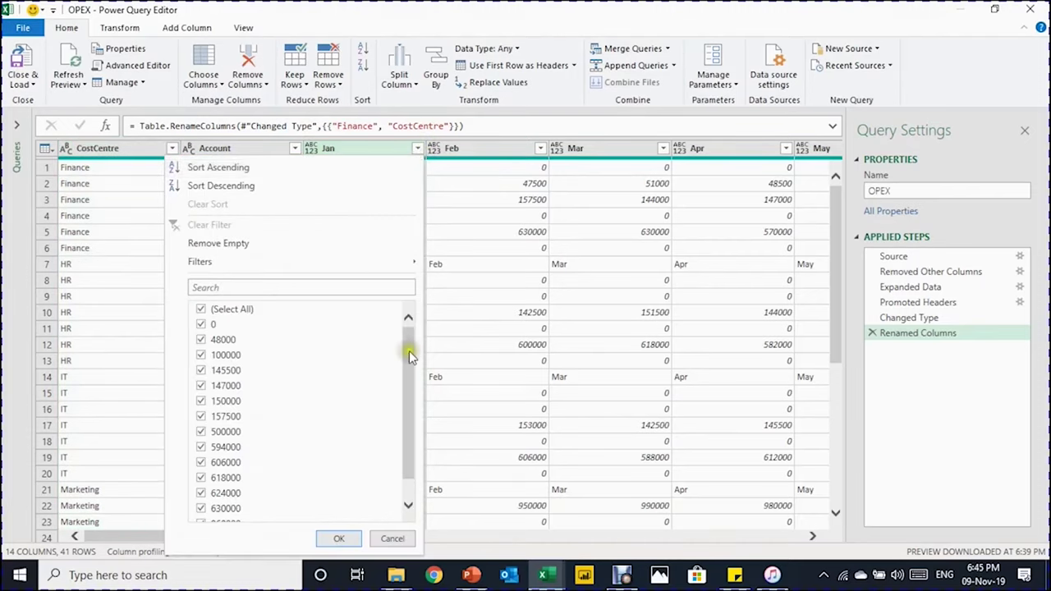
pyautogui.moveTo(408, 351); pyautogui.dragTo(408, 405)
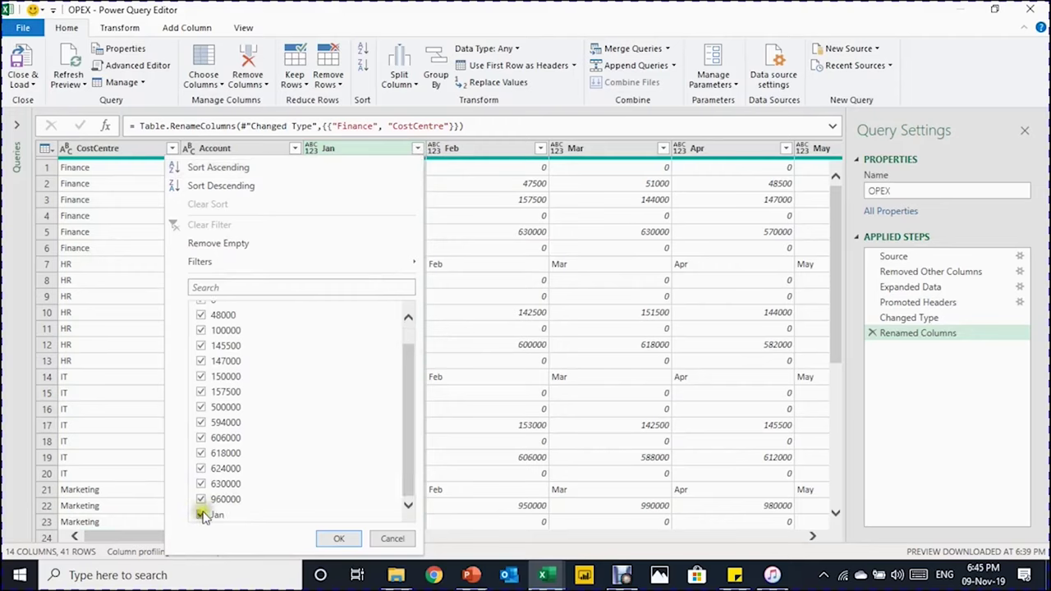
pyautogui.click(326, 544)
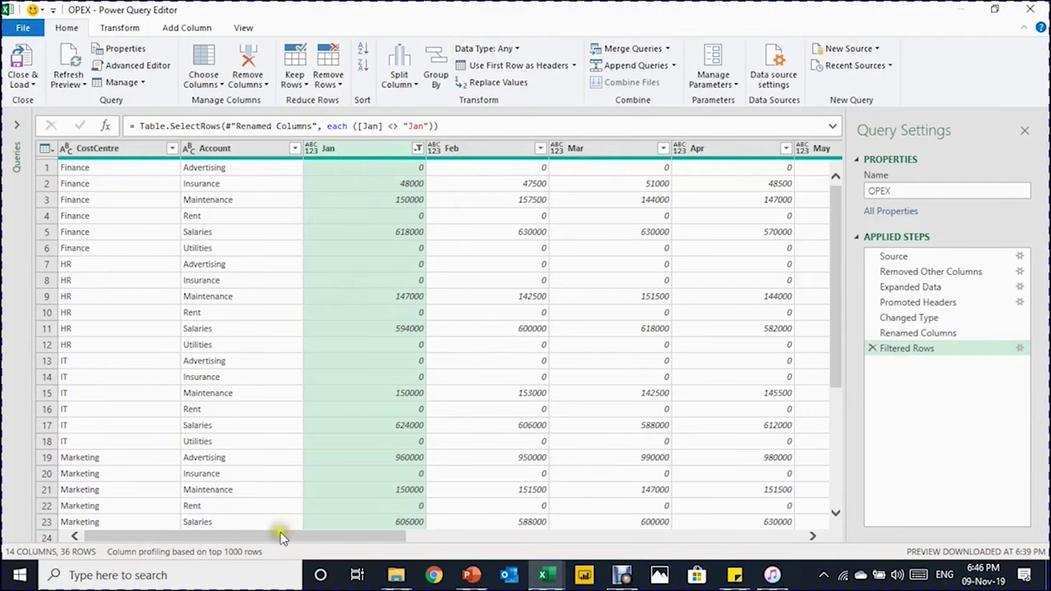
pyautogui.moveTo(280, 532); pyautogui.dragTo(656, 524)
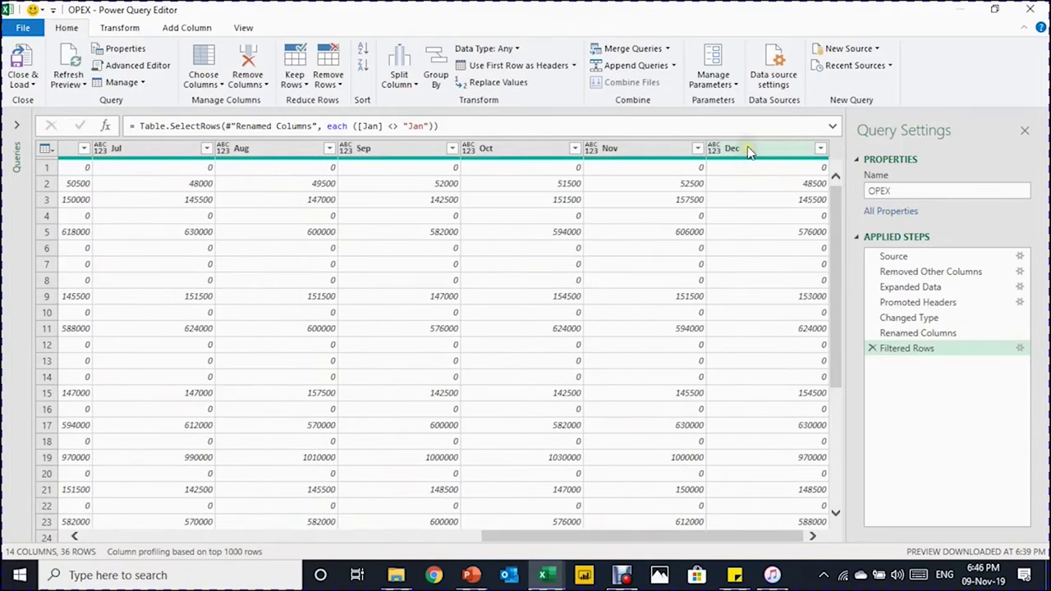
# Change the Jan through Dec columns to the Decimal Number type
pyautogui.keyDown('shift'); pyautogui.click(747, 150); pyautogui.keyUp('shift')
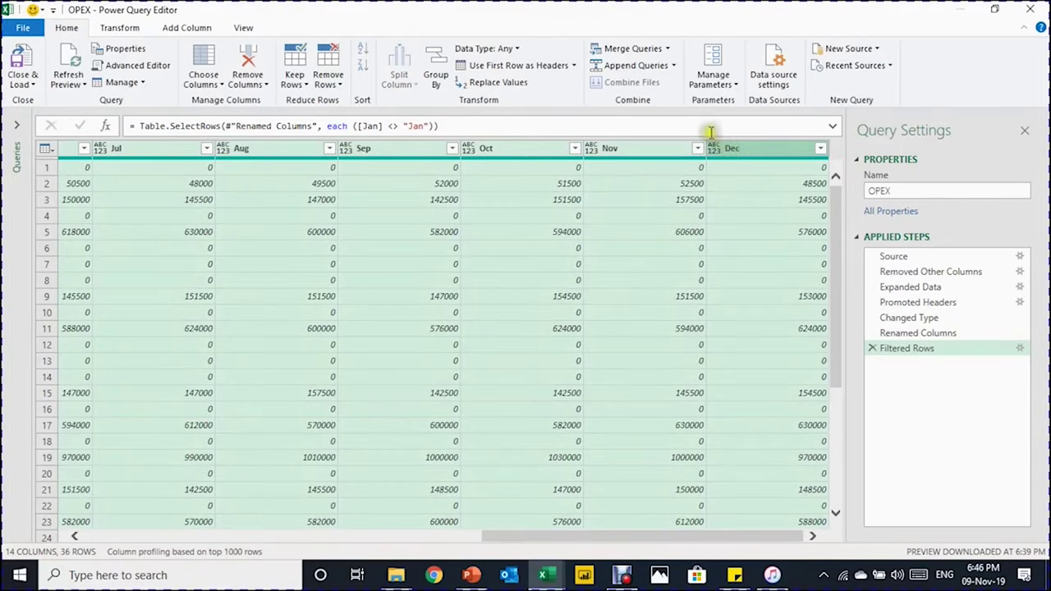
pyautogui.click(518, 51)
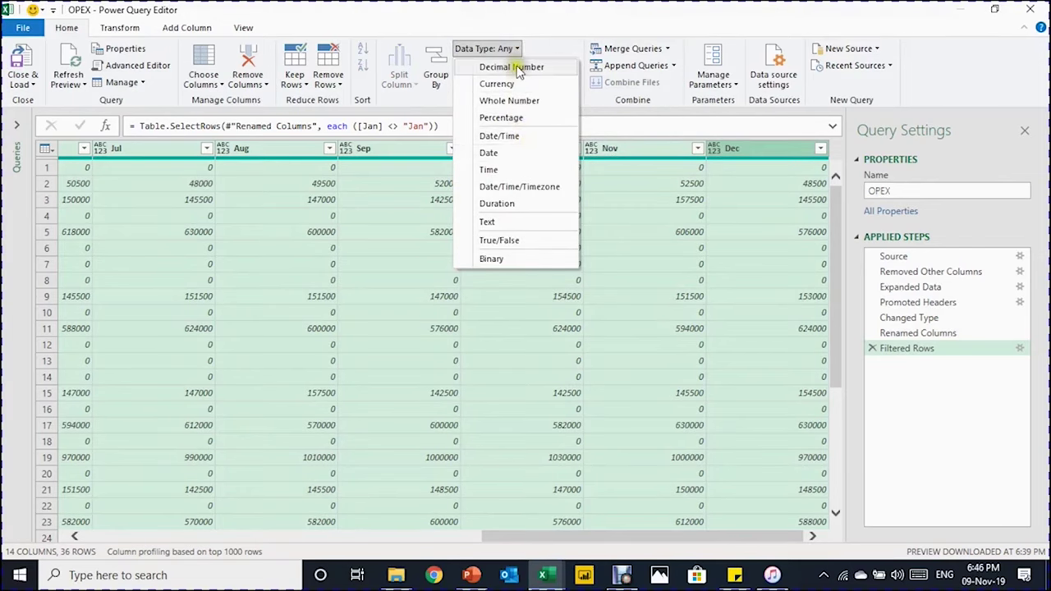
pyautogui.click(518, 69)
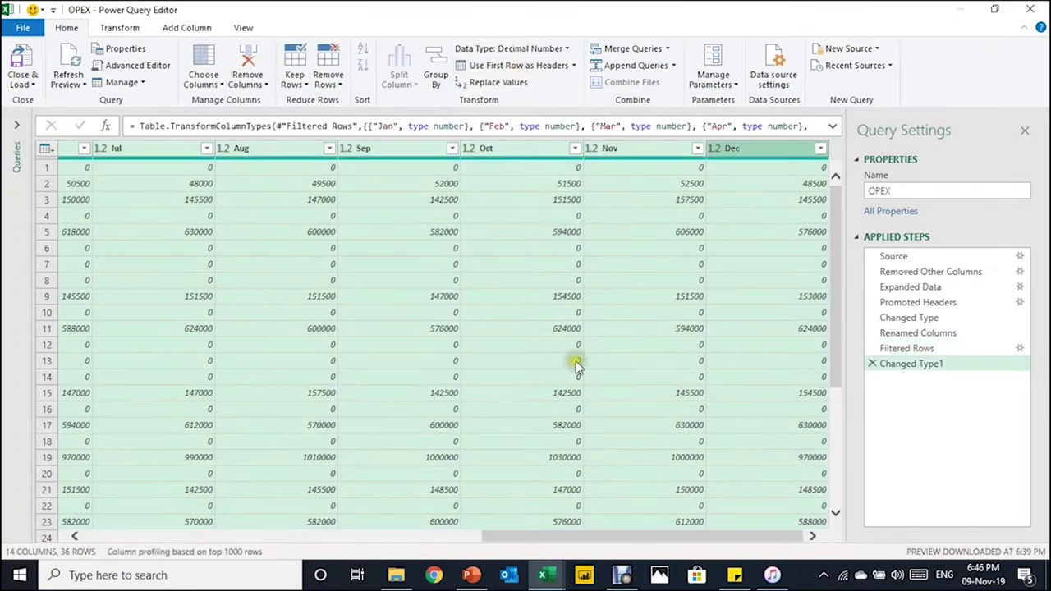
pyautogui.moveTo(622, 536); pyautogui.dragTo(220, 572)
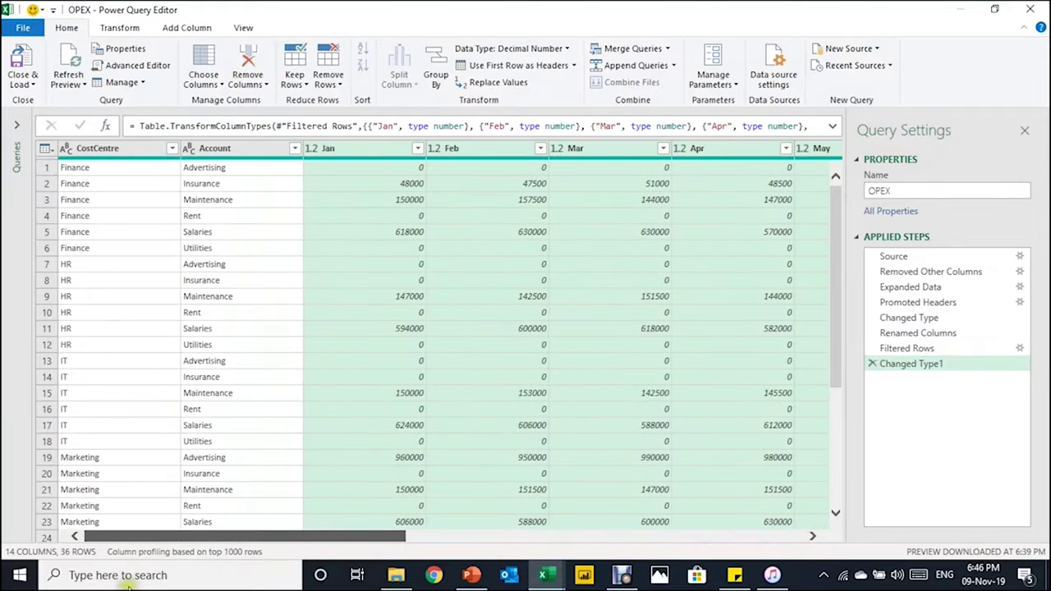
pyautogui.click(27, 83)
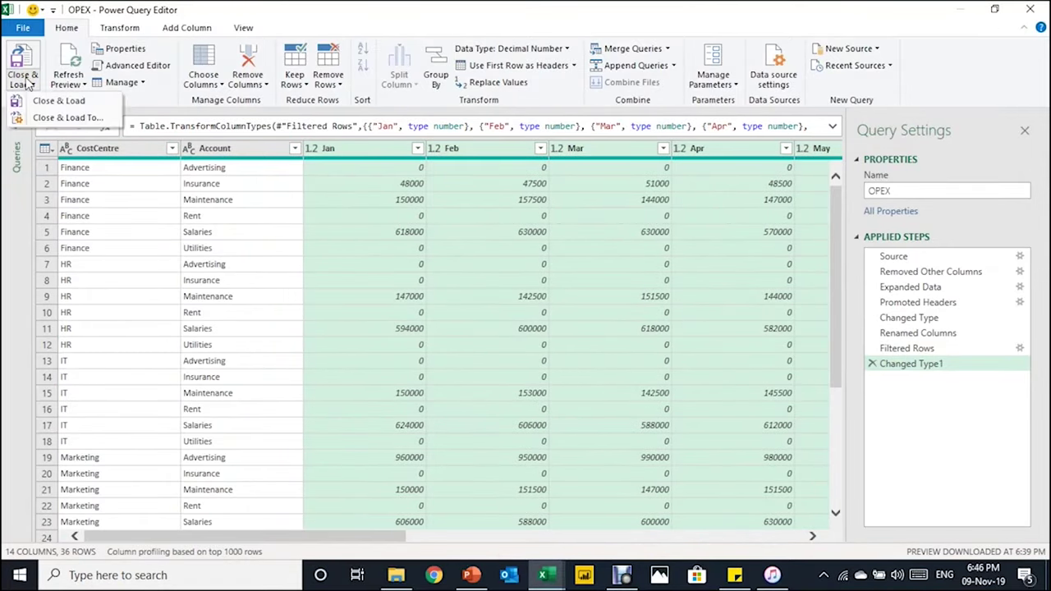
# Load OPEX as a table on a new worksheet, bringing in 36 rows
pyautogui.click(39, 119)
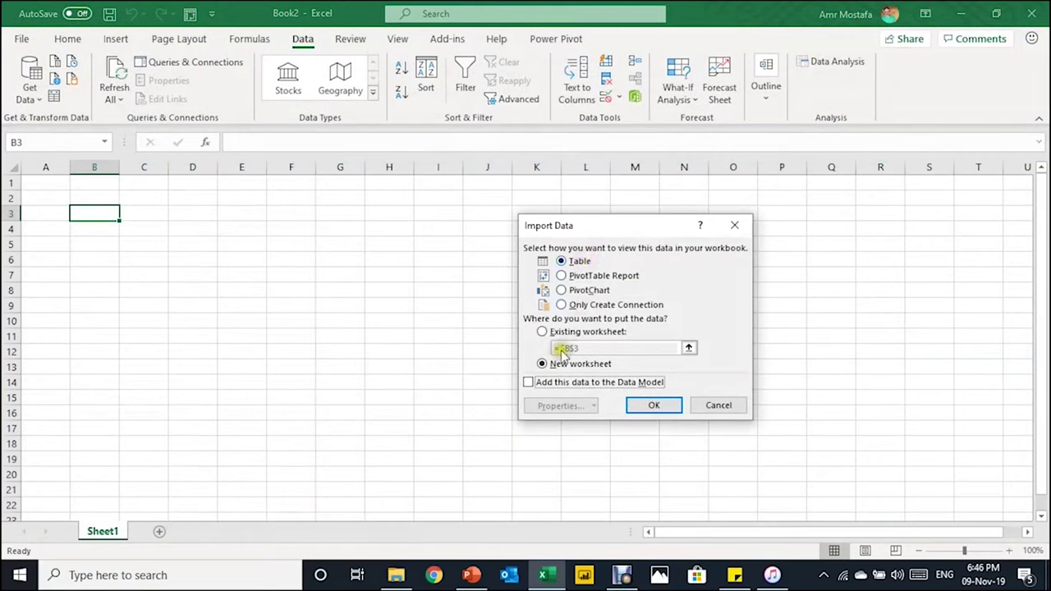
pyautogui.click(639, 405)
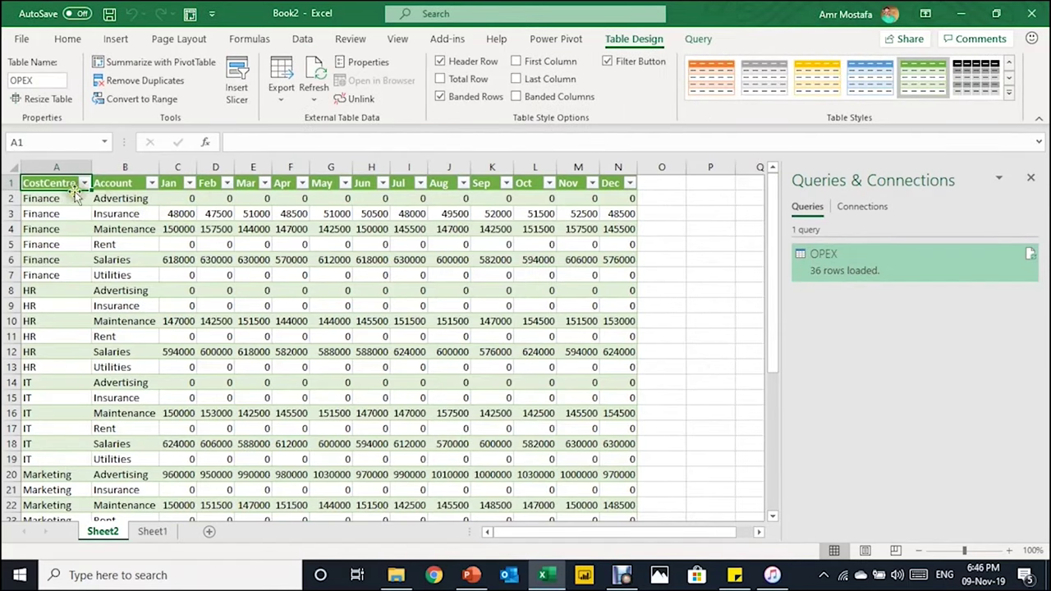
# Inspect the loaded OPEX table's cells and CostCentre filter without changing anything
pyautogui.click(40, 229)
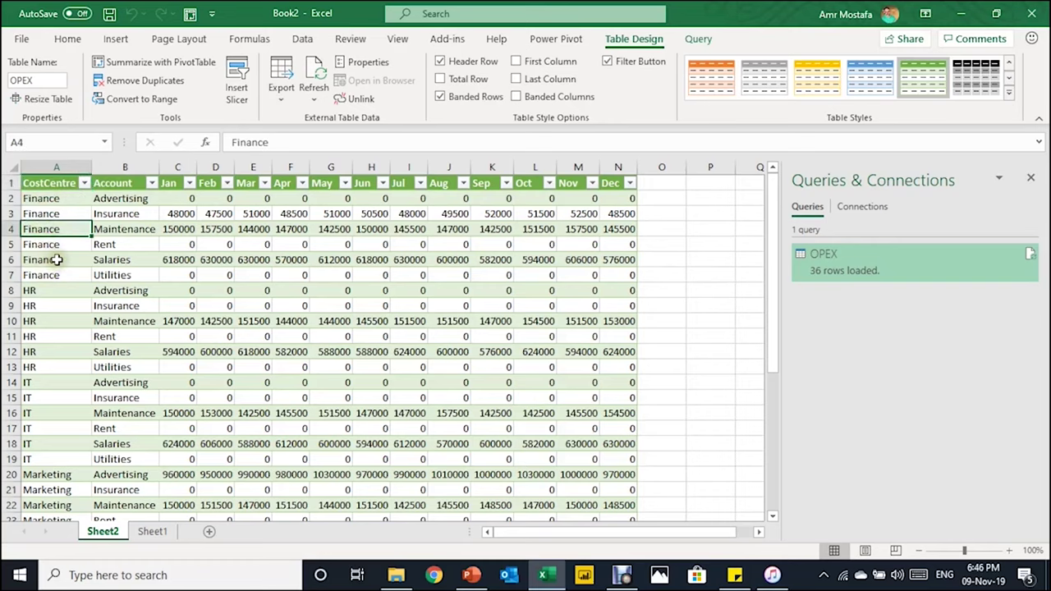
pyautogui.scroll(-6, 153, 235)
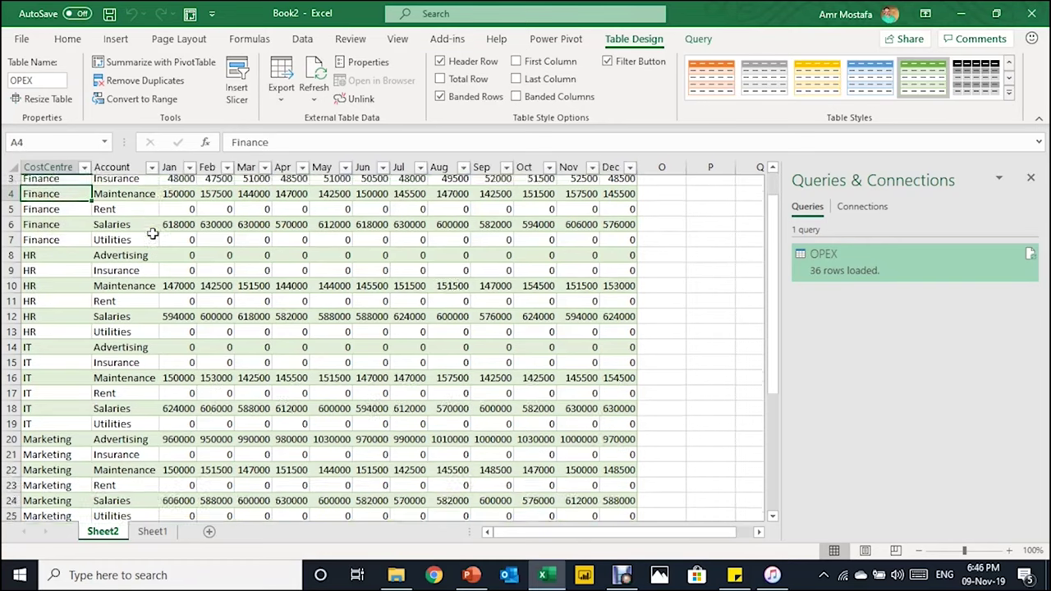
pyautogui.scroll(6, 153, 235)
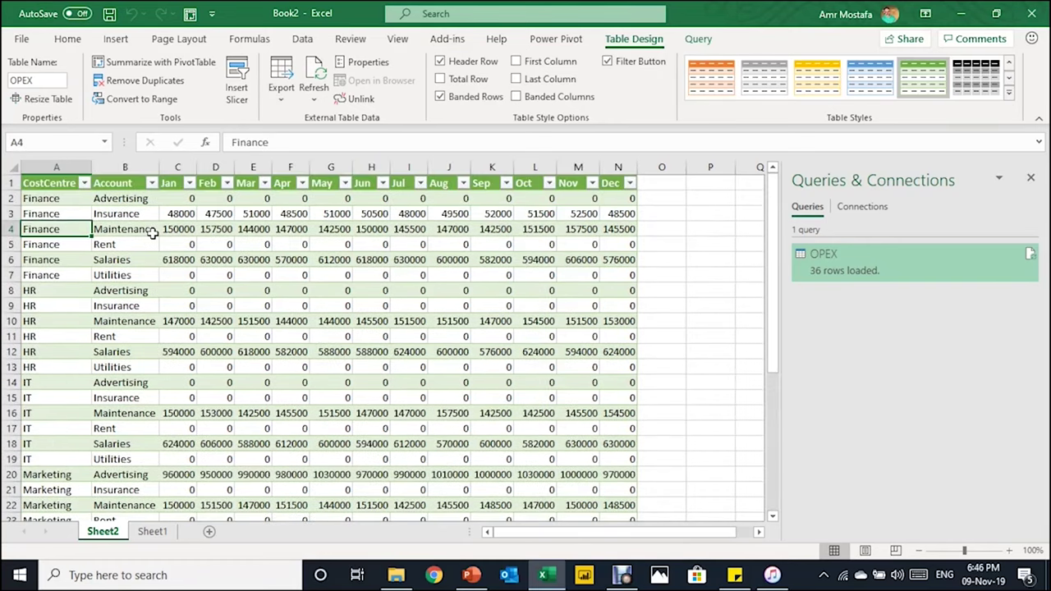
pyautogui.click(153, 229)
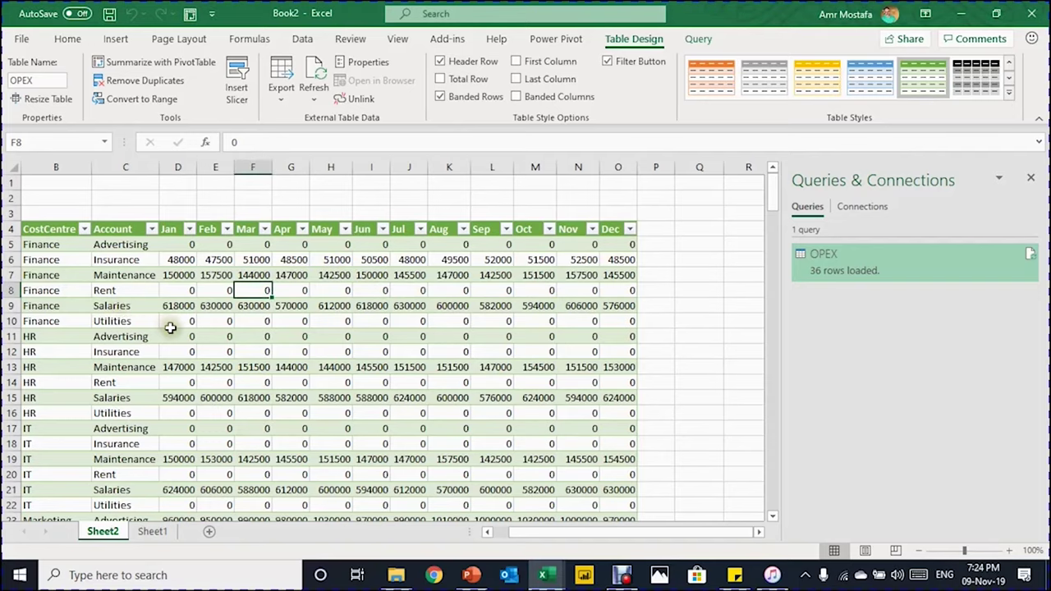
pyautogui.scroll(-3, 170, 328)
pyautogui.scroll(3, 170, 329)
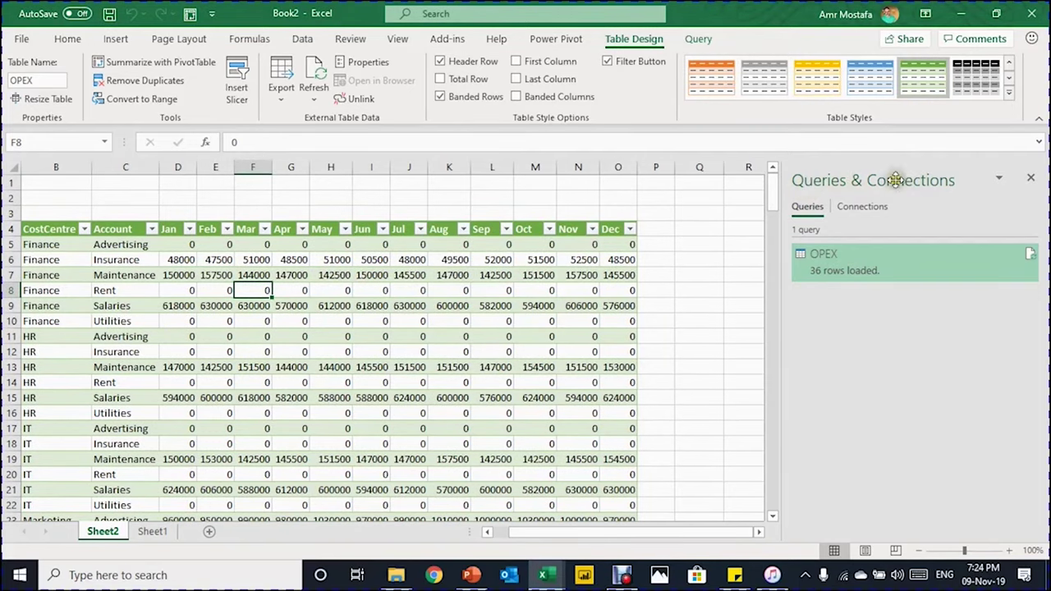
pyautogui.moveTo(933, 261)
pyautogui.click(889, 370)
pyautogui.click(84, 229)
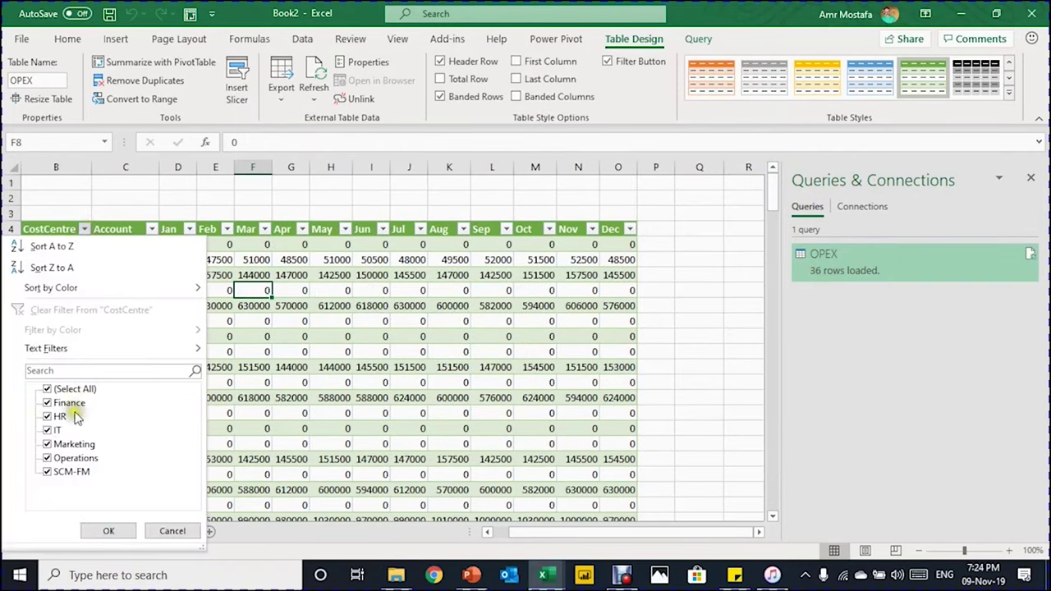
pyautogui.click(174, 530)
pyautogui.click(212, 321)
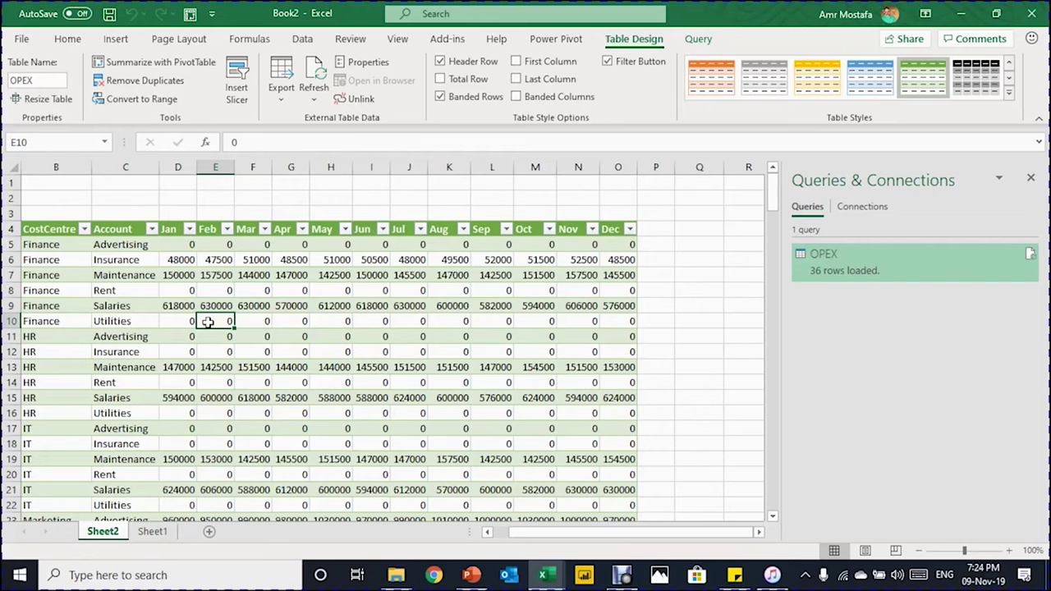
# Open the OPEX query from Queries & Connections in the Power Query Editor
pyautogui.click(115, 38)
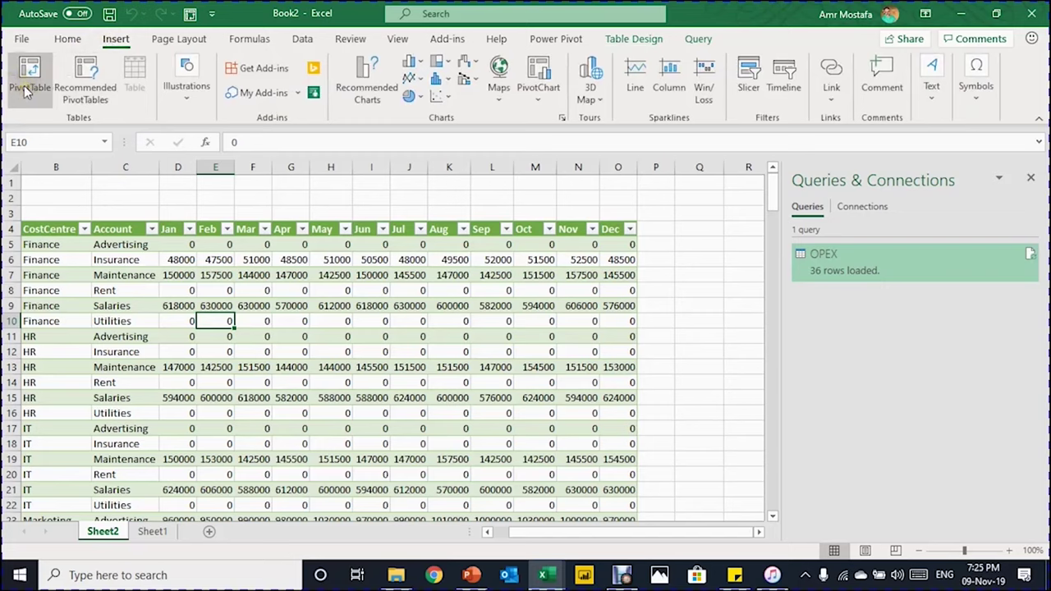
pyautogui.click(247, 336)
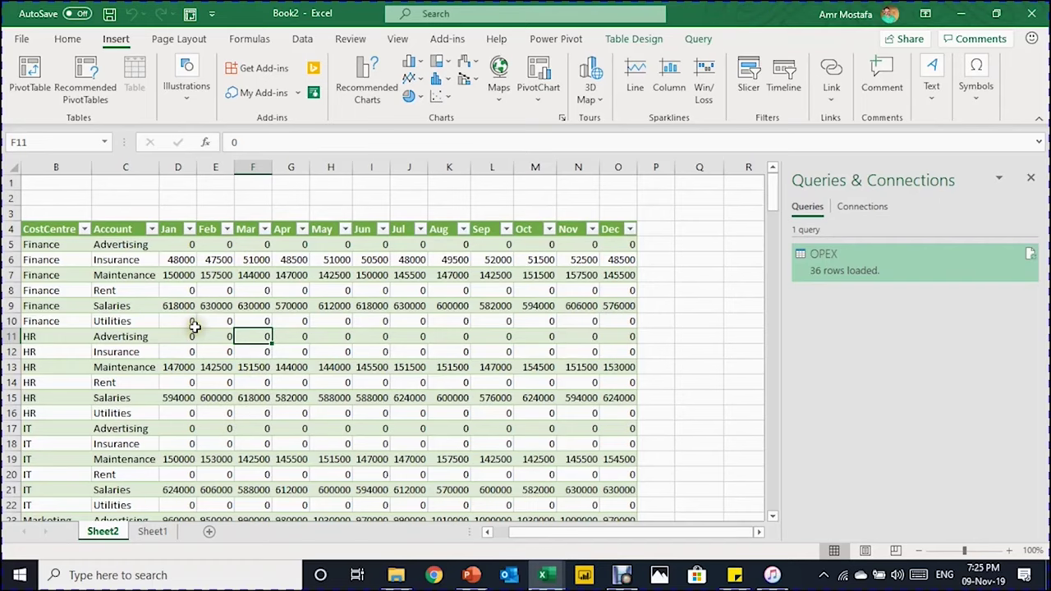
pyautogui.moveTo(863, 272)
pyautogui.doubleClick(838, 273)
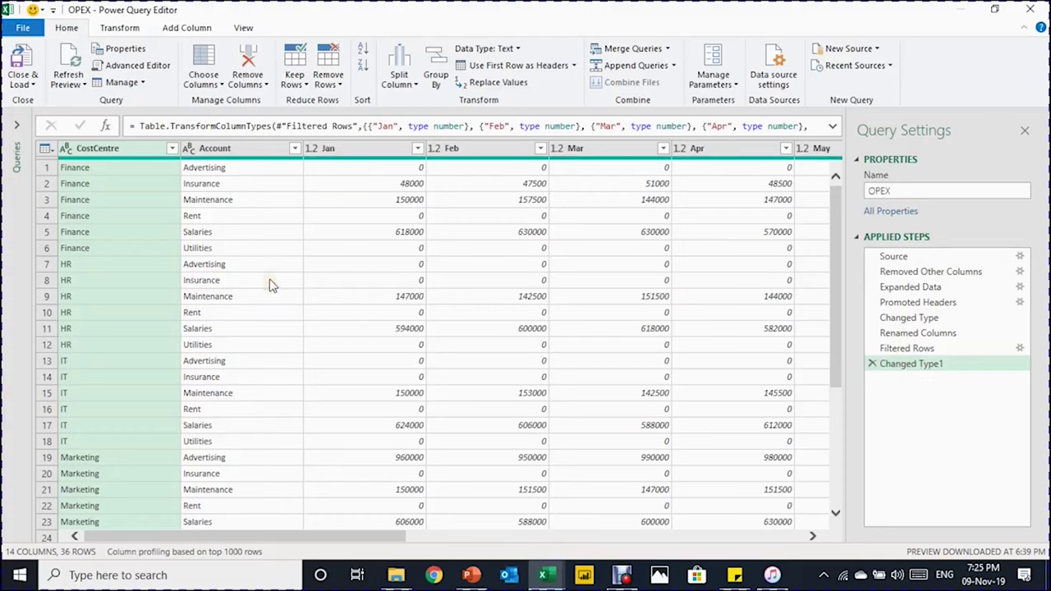
# Unpivot all OPEX month columns except CostCentre and Account into Attribute/Value pairs, giving 432 rows
pyautogui.click(133, 28)
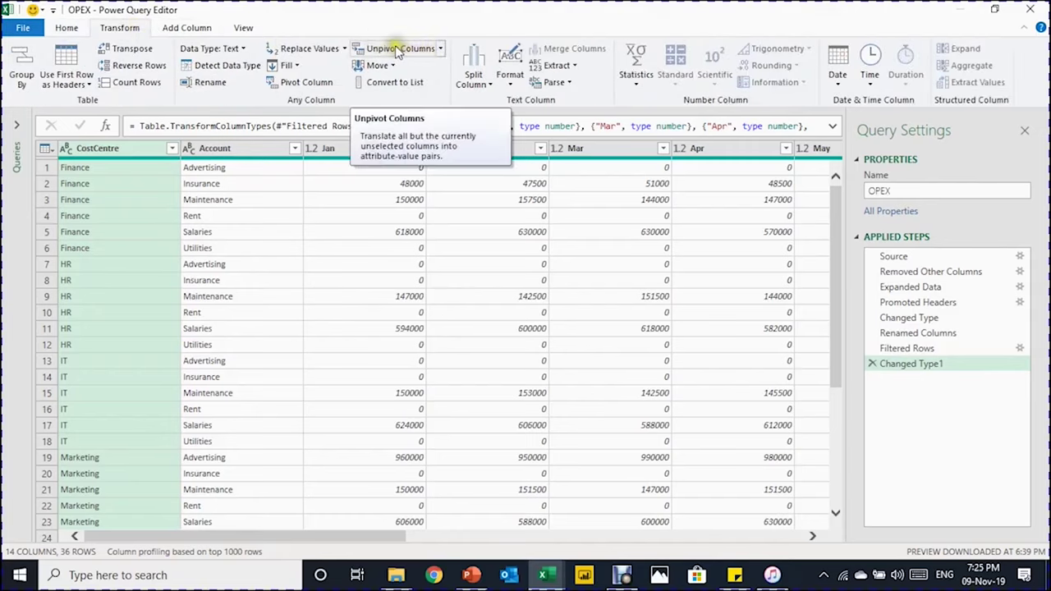
pyautogui.click(441, 50)
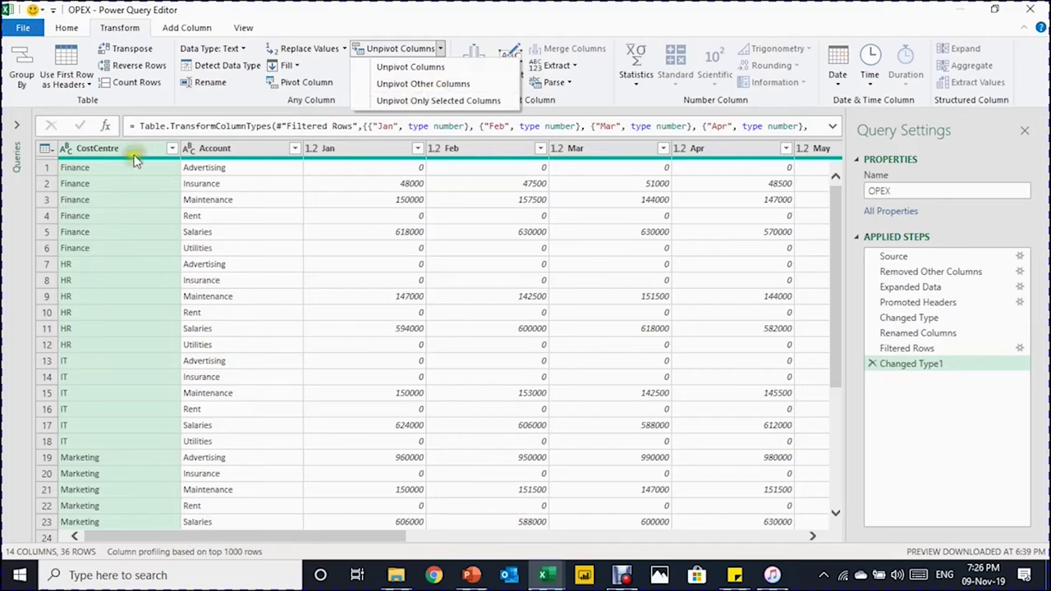
pyautogui.click(232, 155)
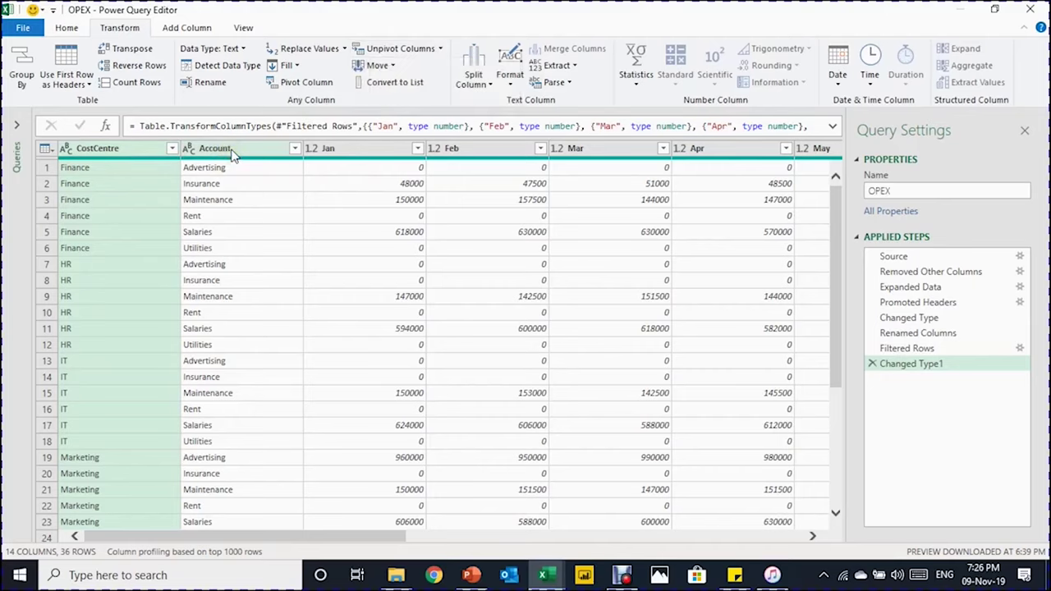
pyautogui.keyDown('ctrl'); pyautogui.click(246, 154); pyautogui.keyUp('ctrl')
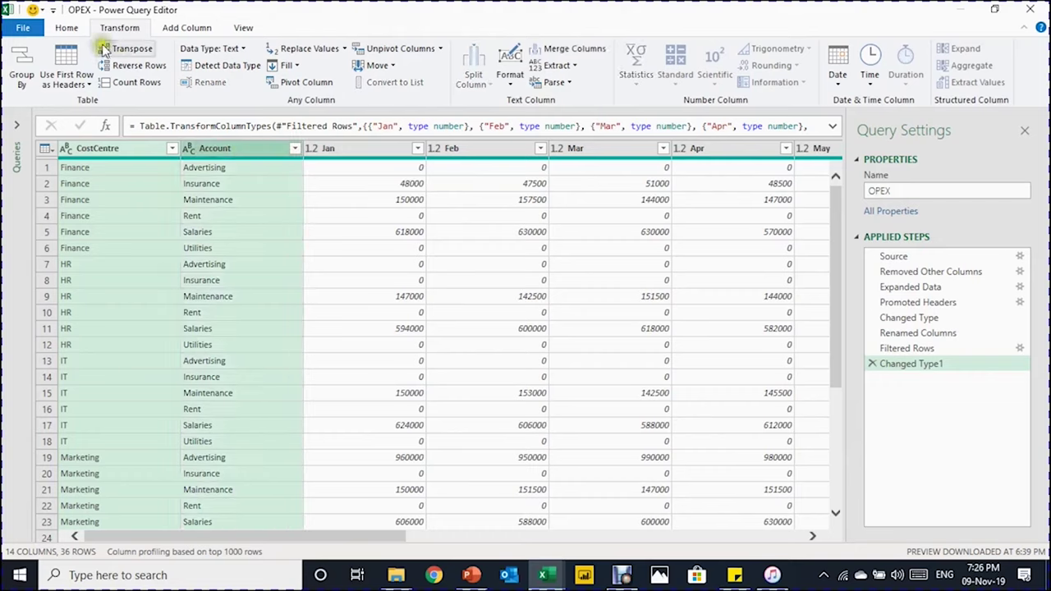
pyautogui.click(440, 50)
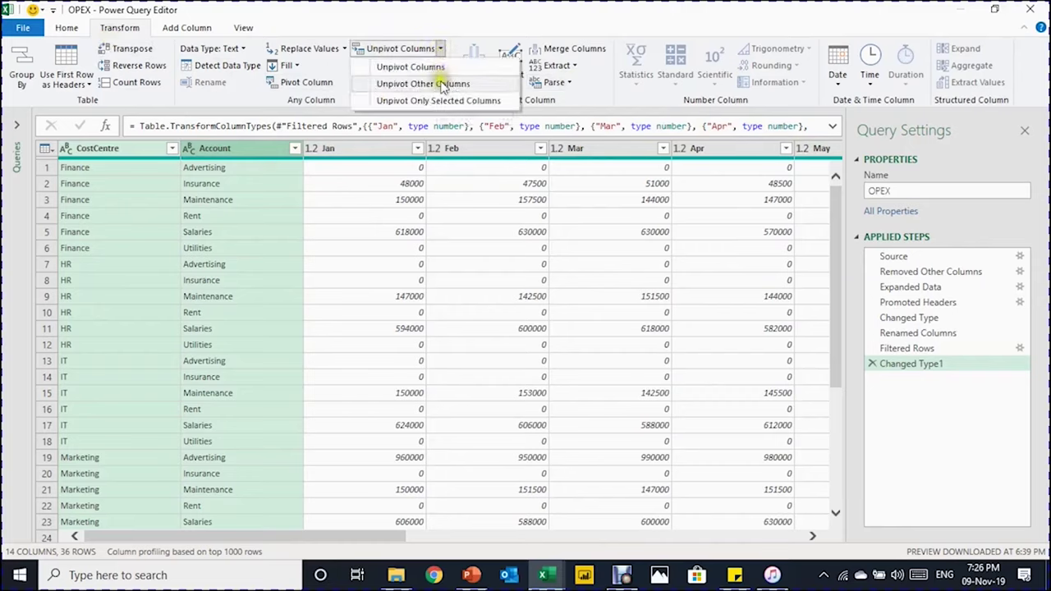
pyautogui.click(444, 83)
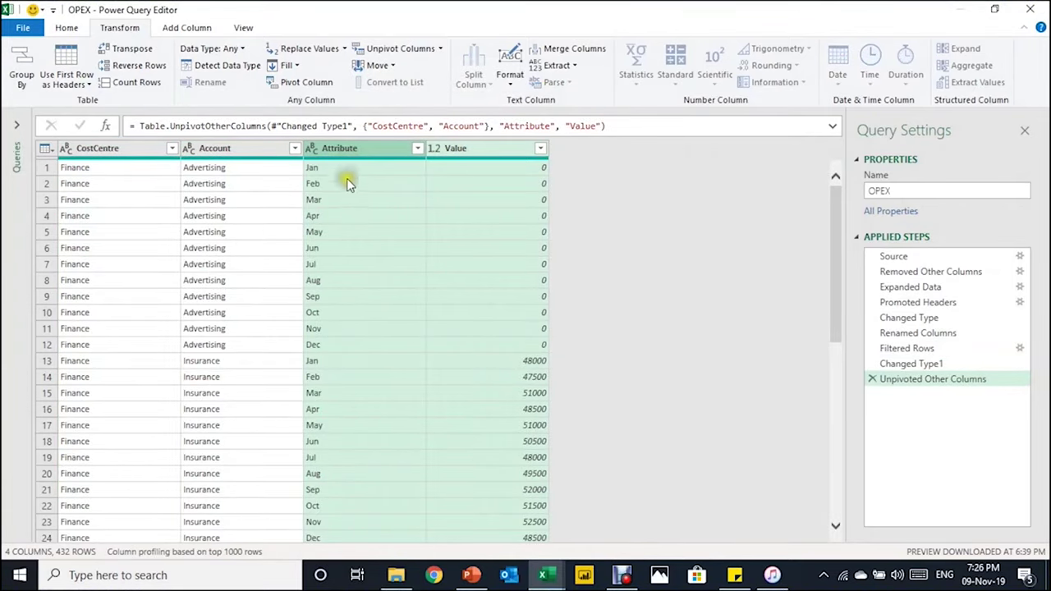
# Rename Attribute to Month and filter out zero Values, leaving 192 rows
pyautogui.doubleClick(353, 151)
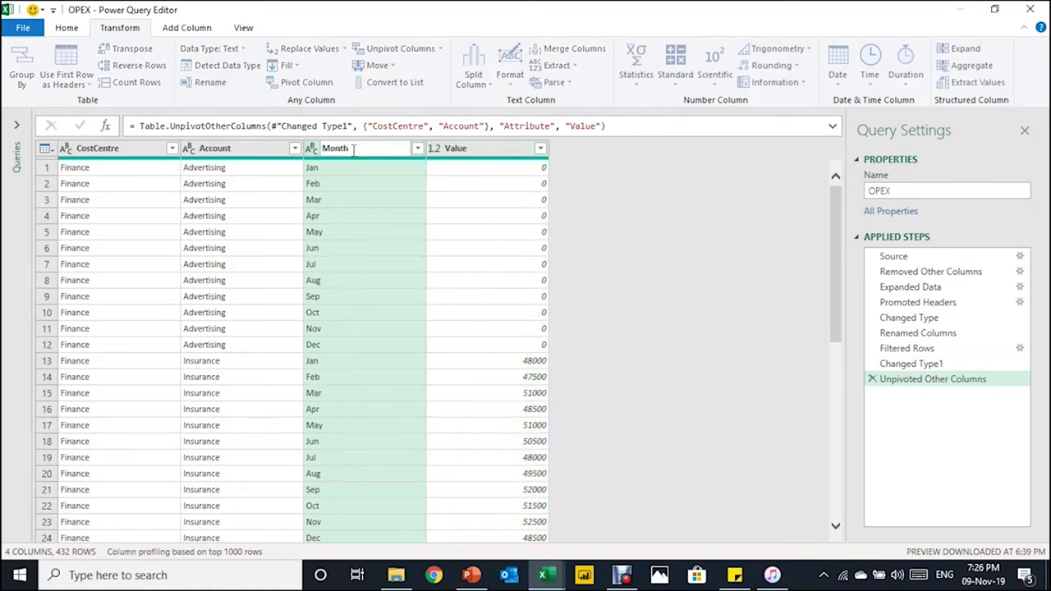
pyautogui.press('Return')
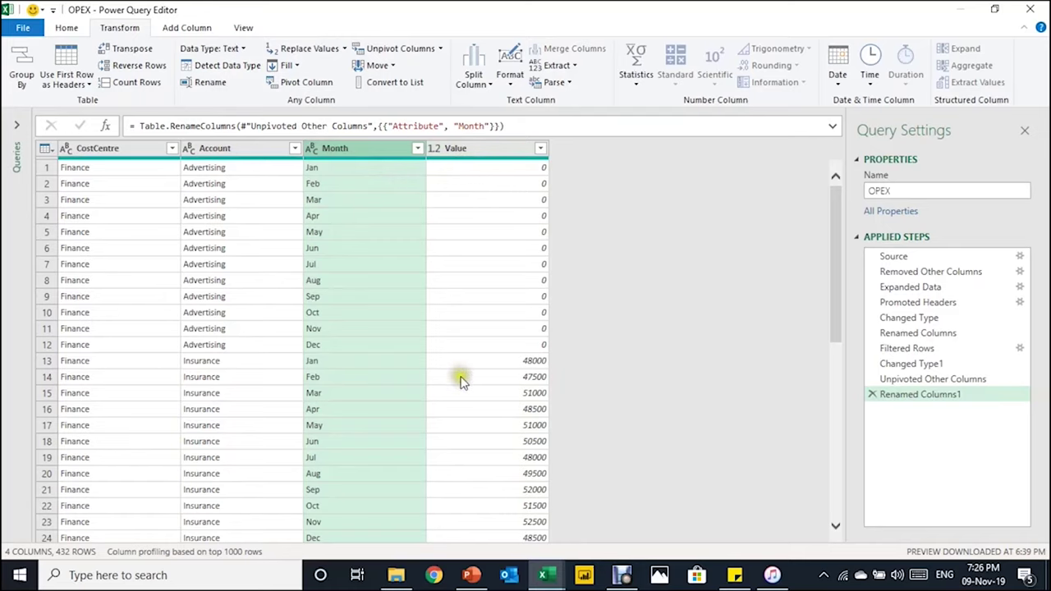
pyautogui.click(540, 148)
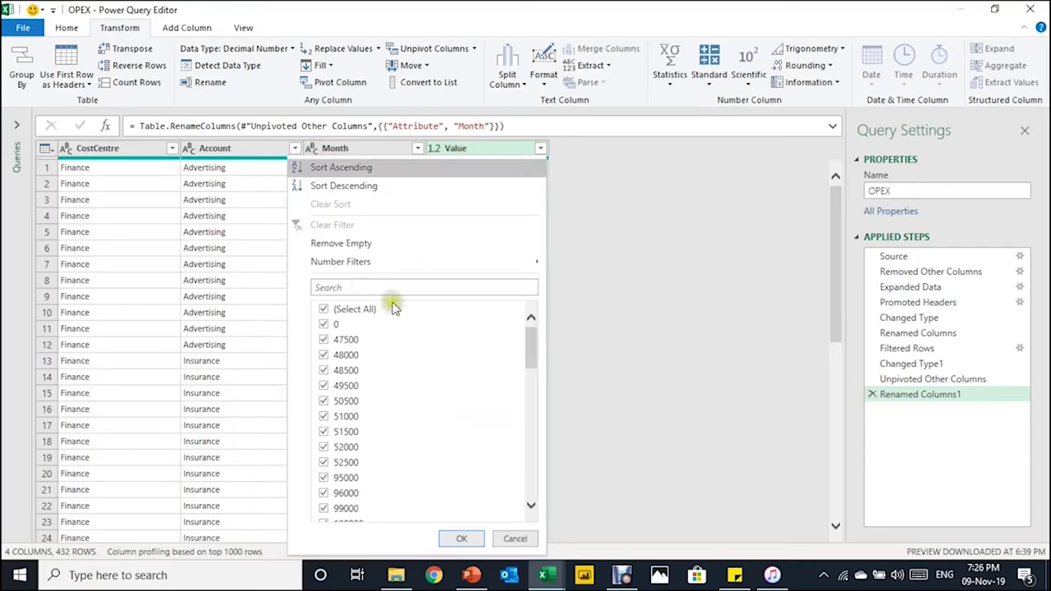
pyautogui.click(322, 325)
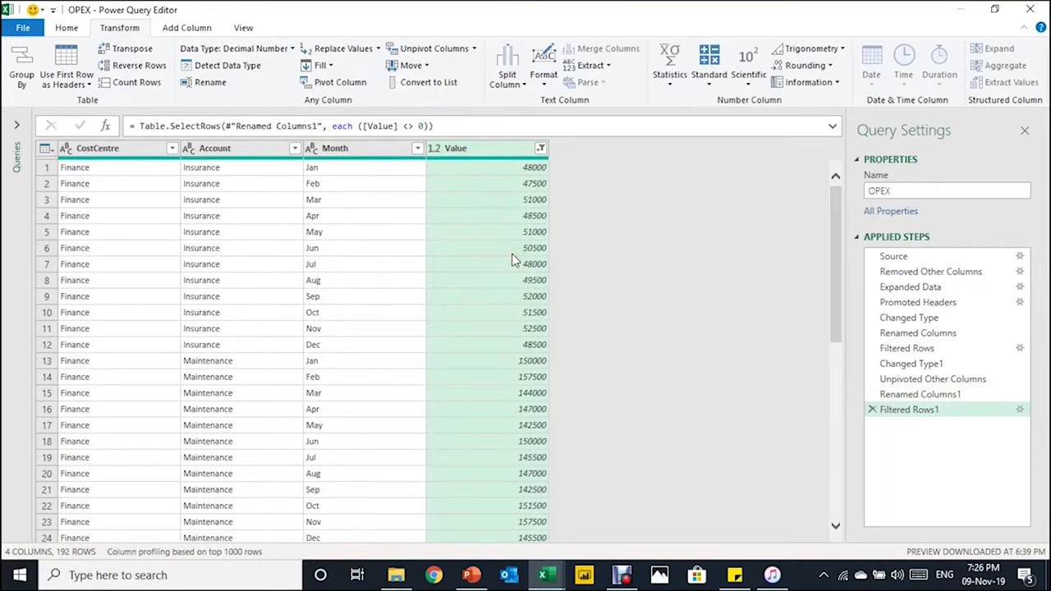
# Step through the Applied Steps to check the unpivot, rename and filter results
pyautogui.click(969, 382)
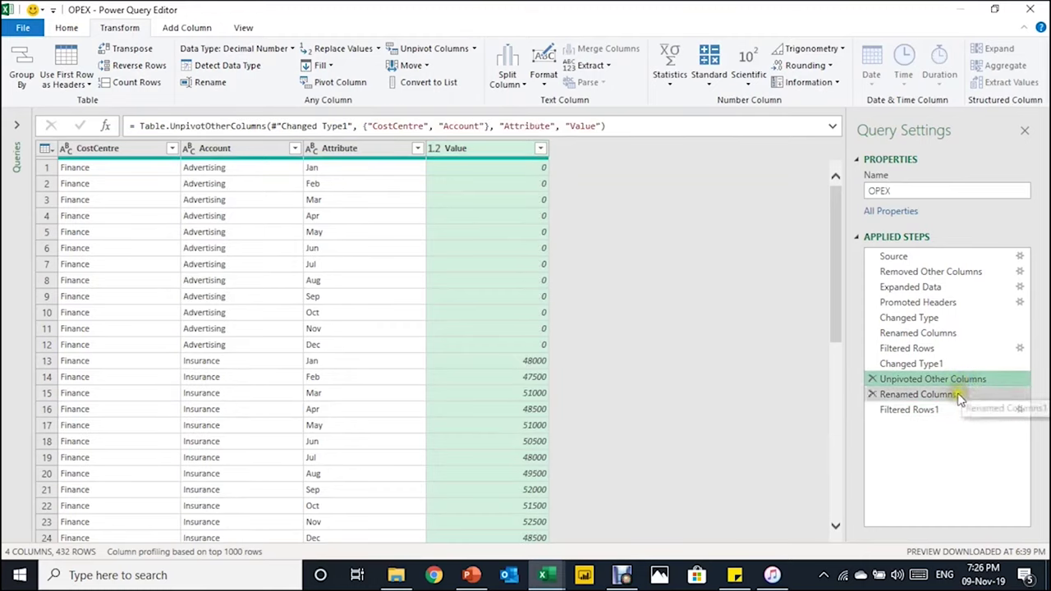
pyautogui.click(957, 395)
pyautogui.click(948, 411)
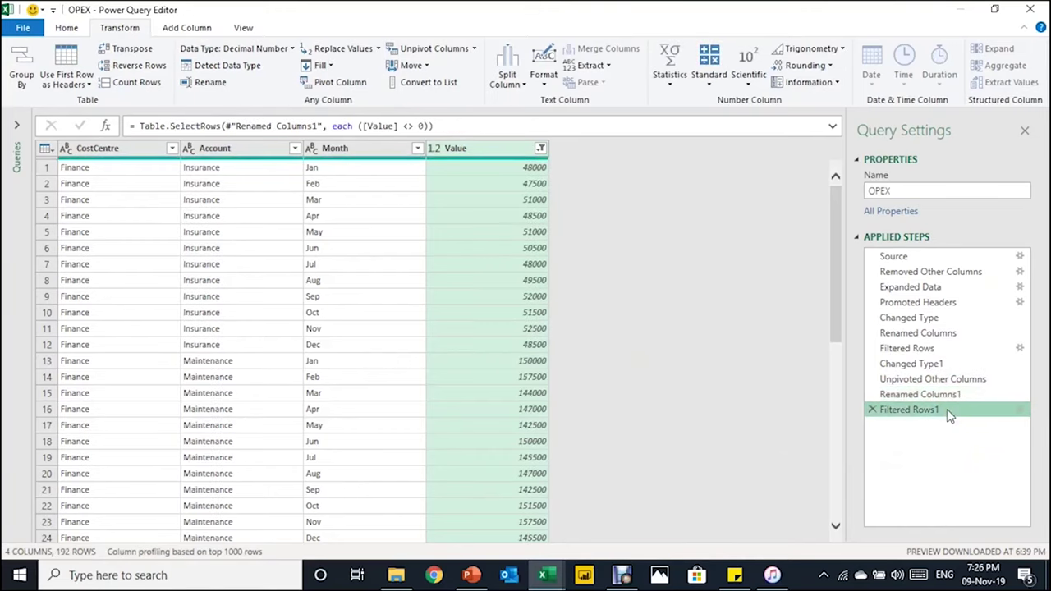
pyautogui.click(913, 364)
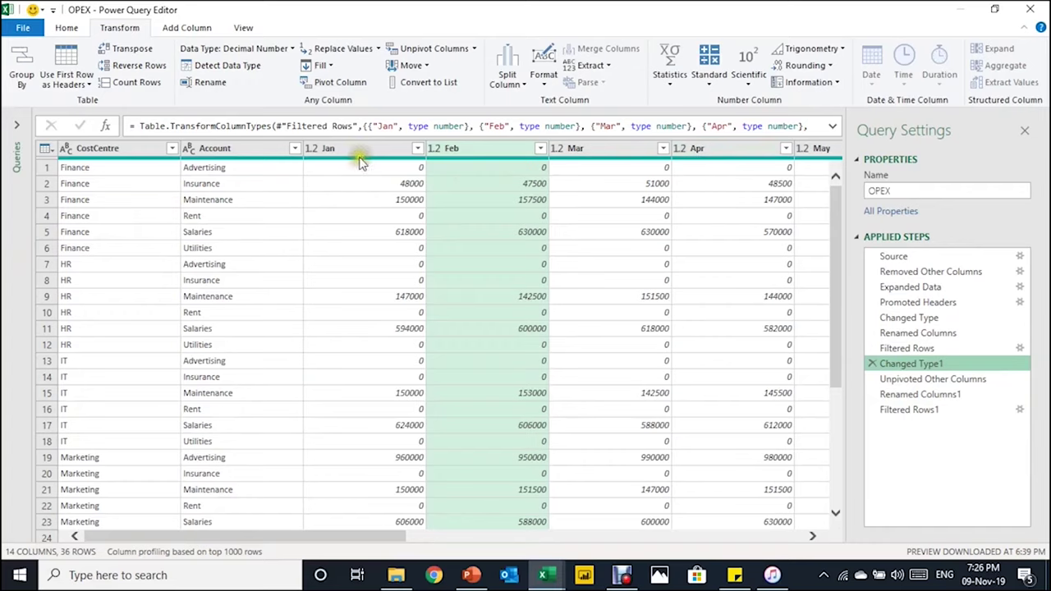
pyautogui.click(903, 379)
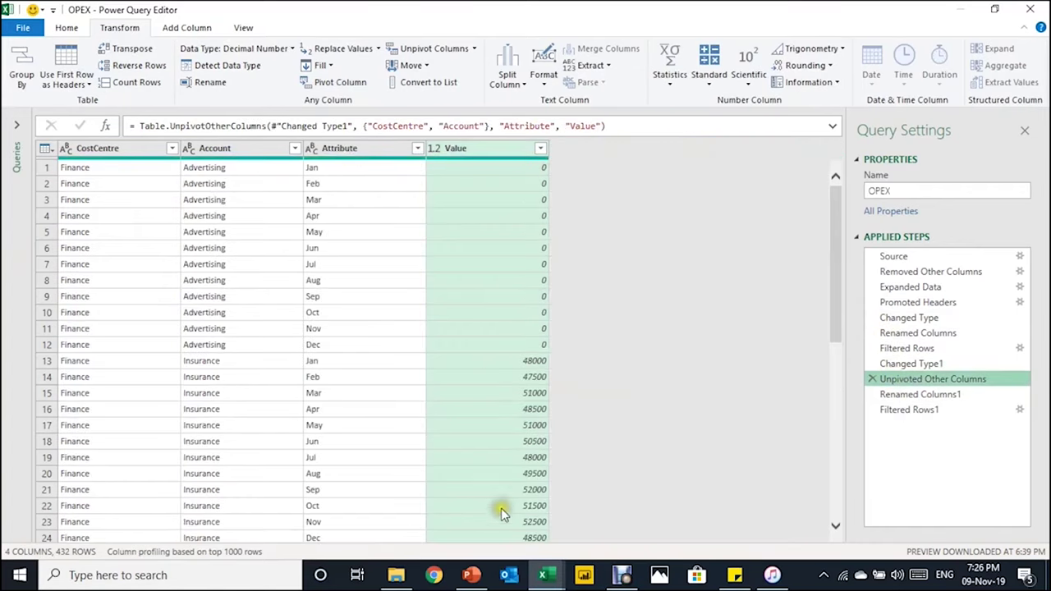
pyautogui.click(907, 414)
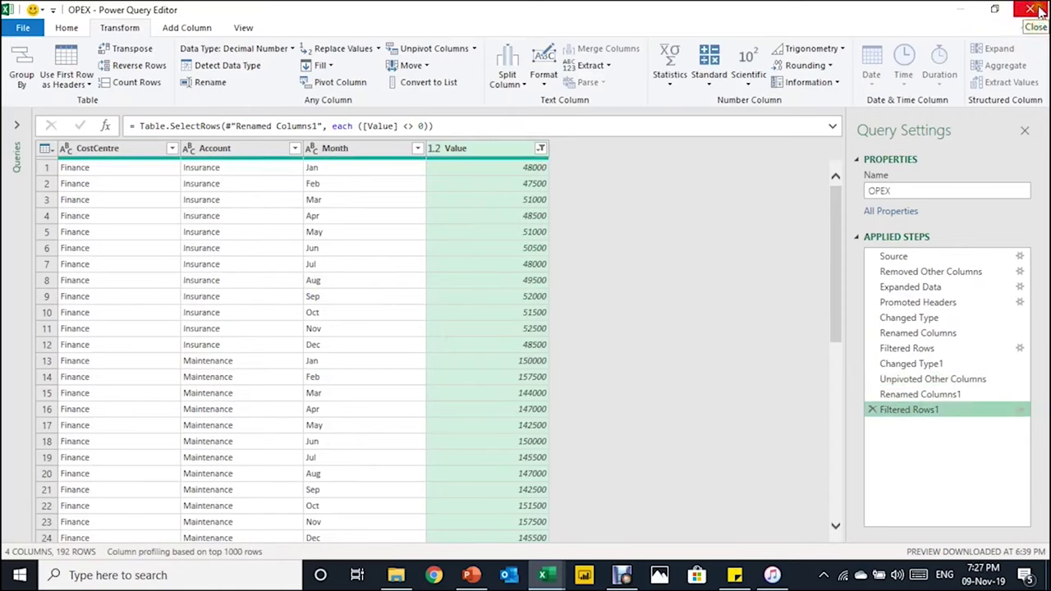
# Close Power Query Editor and keep the changes, loading the 192-row OPEX table into Sheet2
pyautogui.click(1030, 10)
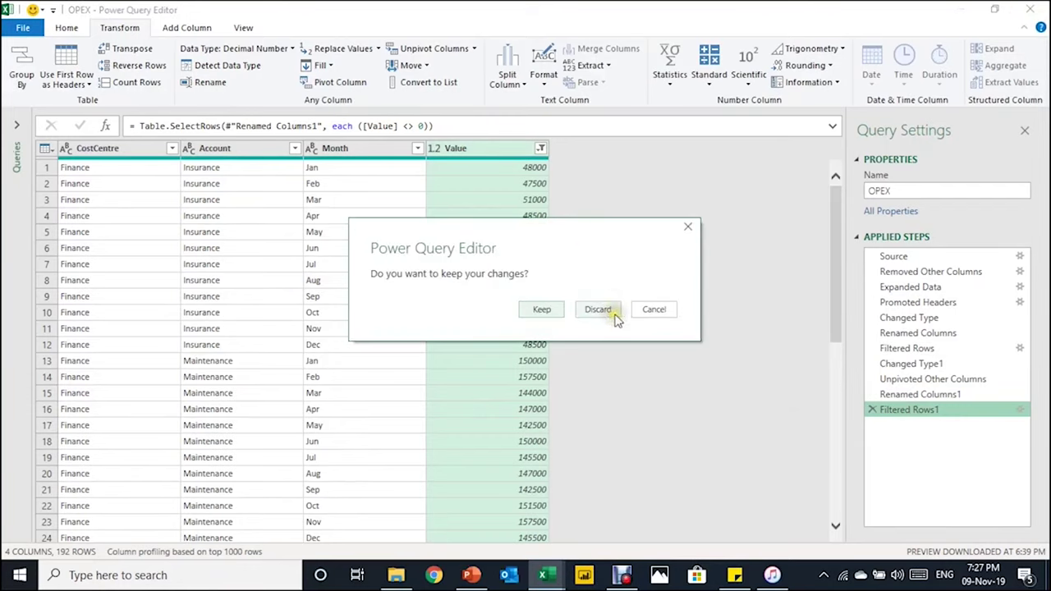
pyautogui.click(541, 310)
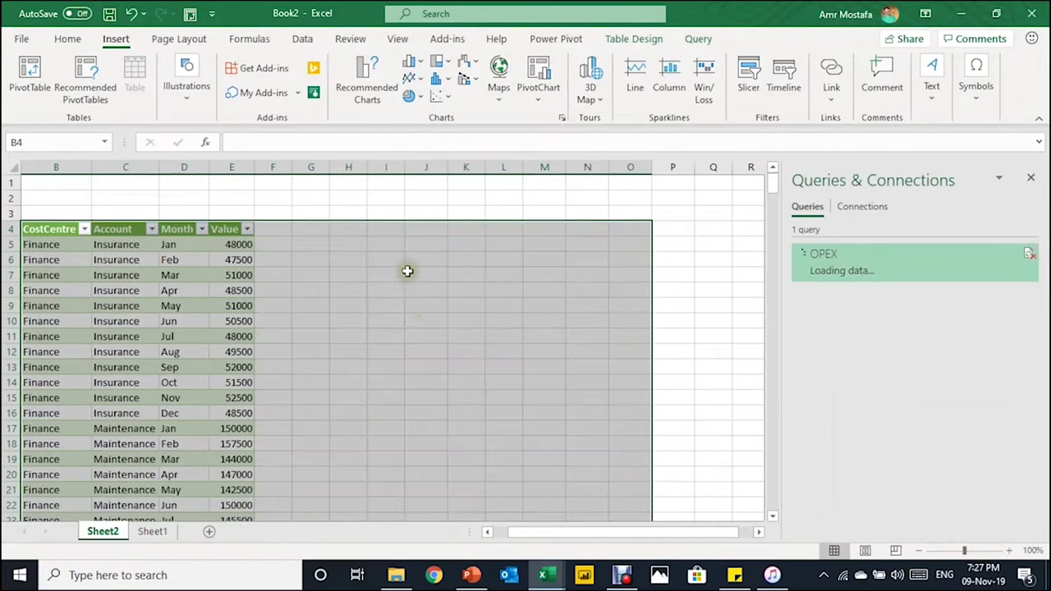
pyautogui.click(189, 275)
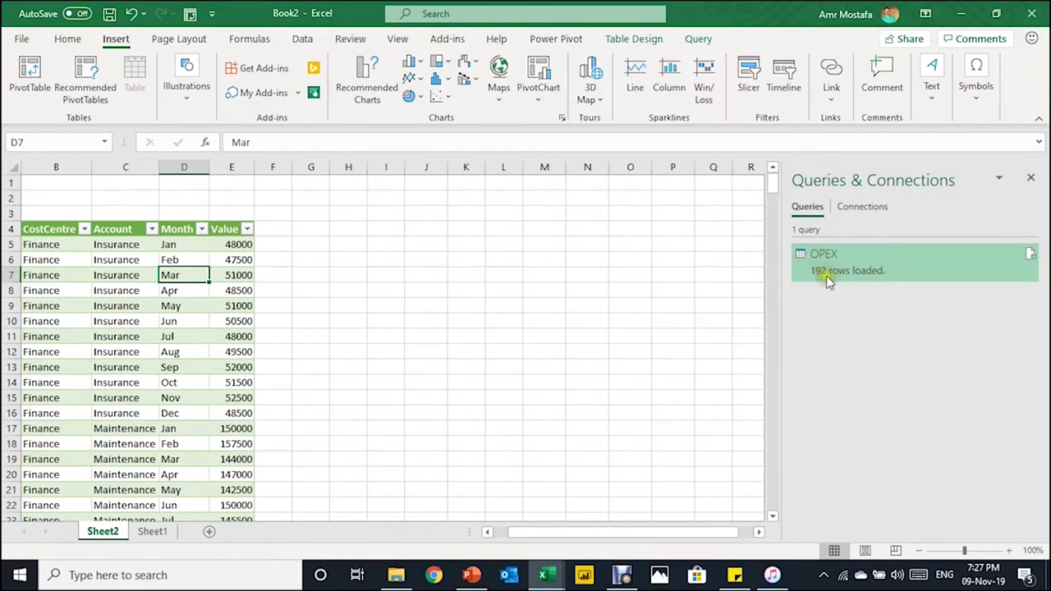
pyautogui.moveTo(833, 280)
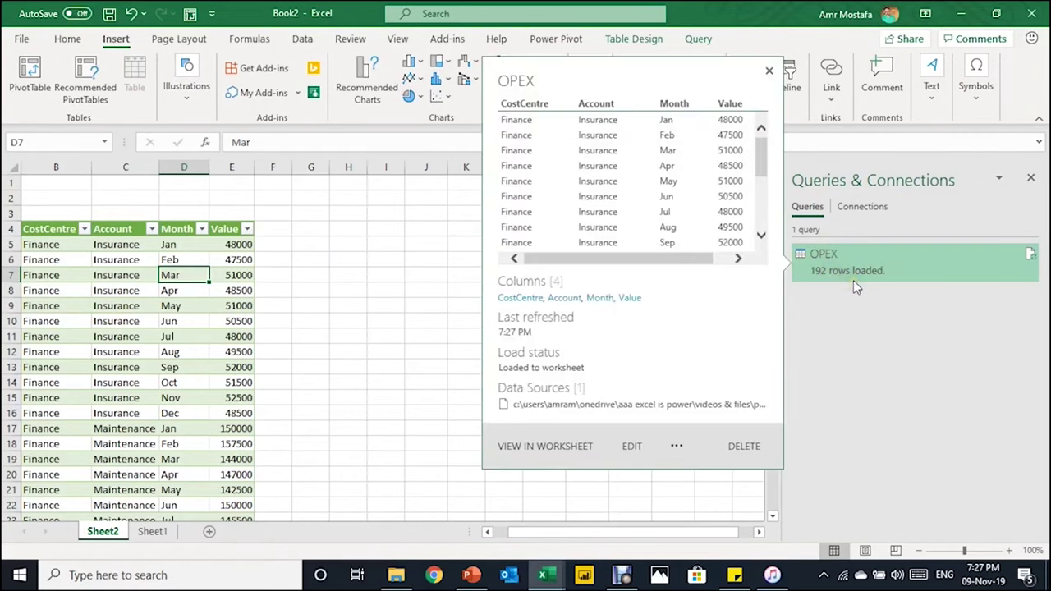
# Load the OPEX query as a PivotTable Report, accepting the data-loss warning to replace the table
pyautogui.click(831, 295)
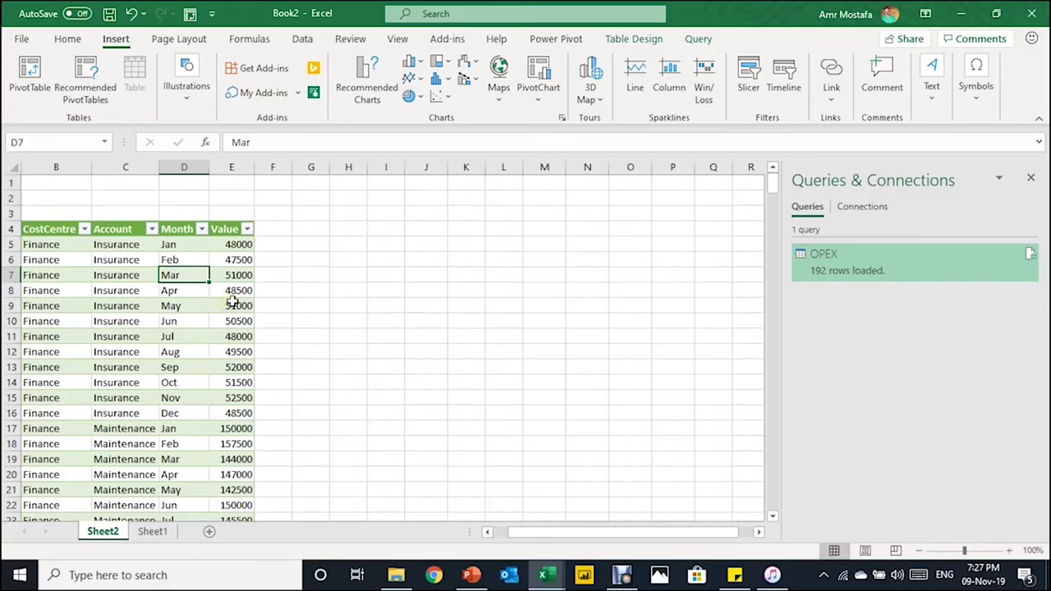
pyautogui.rightClick(875, 283)
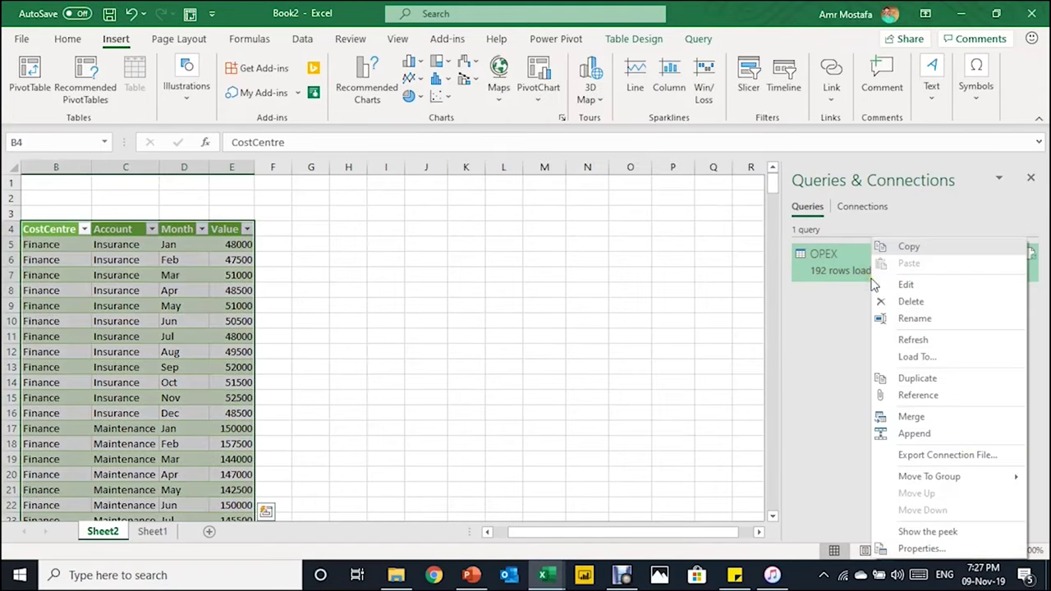
pyautogui.click(916, 358)
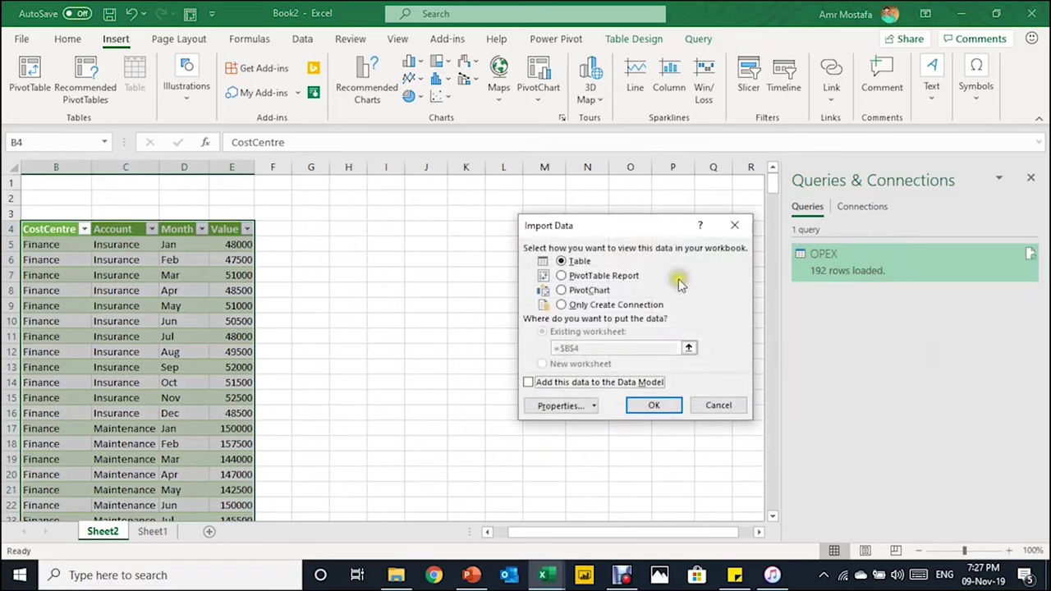
pyautogui.click(600, 278)
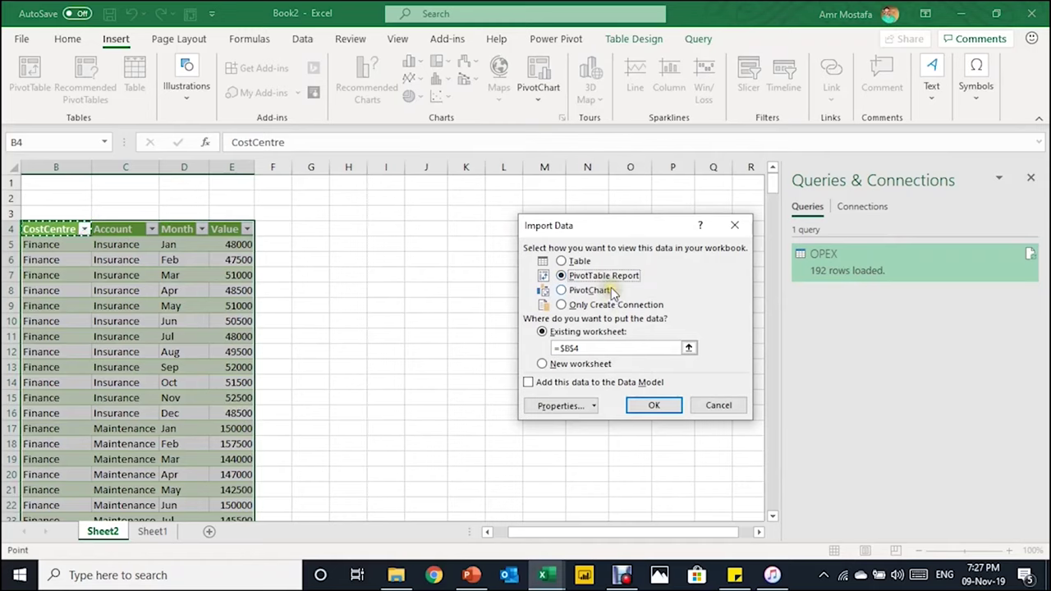
pyautogui.click(656, 406)
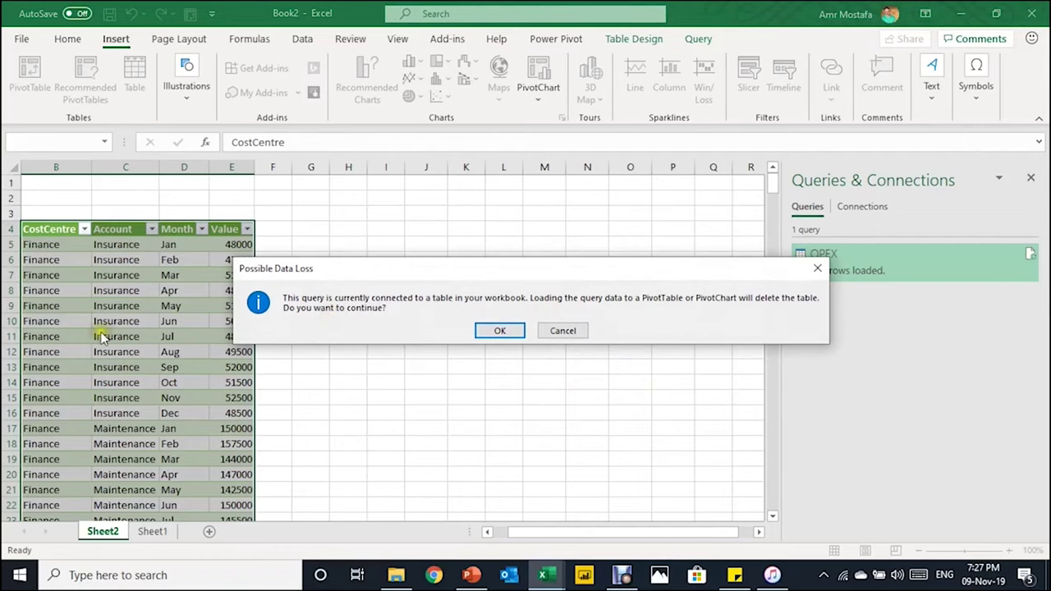
pyautogui.click(493, 332)
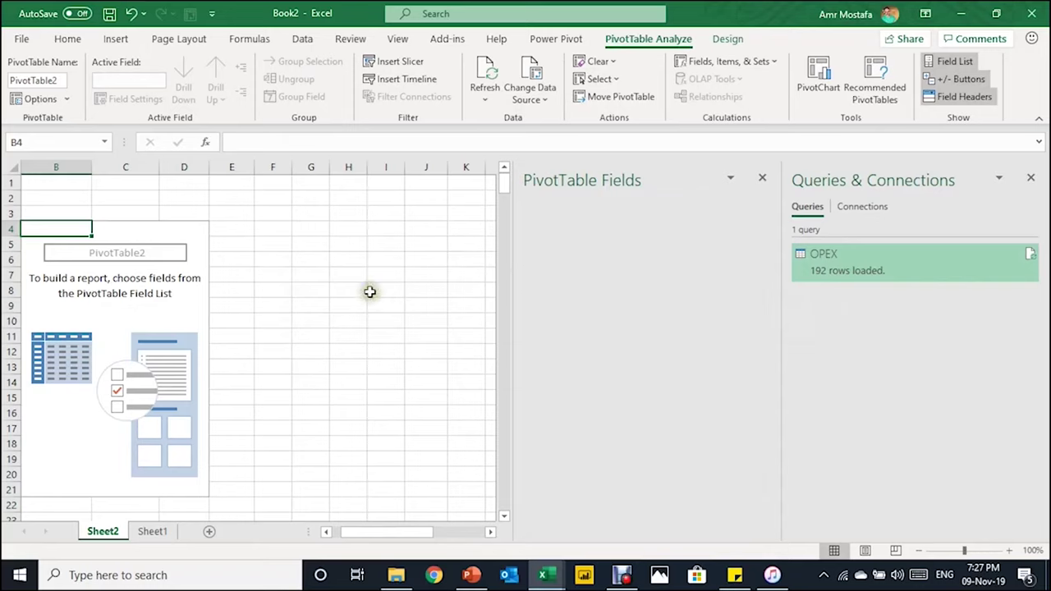
# Build the pivot with CostCentre as rows, Sum of Value, and Account as a report filter
pyautogui.click(123, 319)
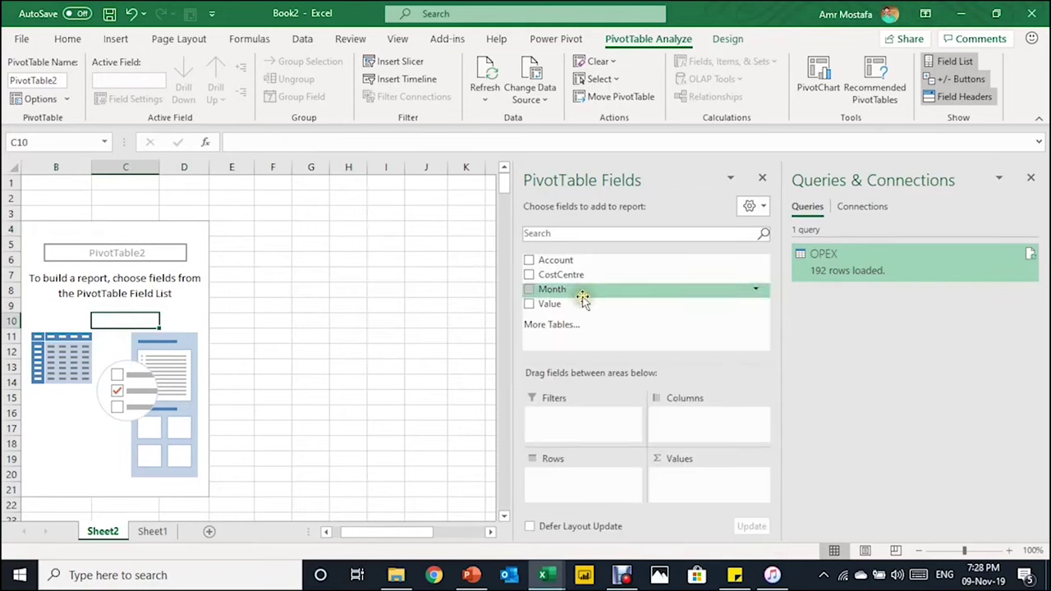
pyautogui.moveTo(591, 274); pyautogui.dragTo(565, 476)
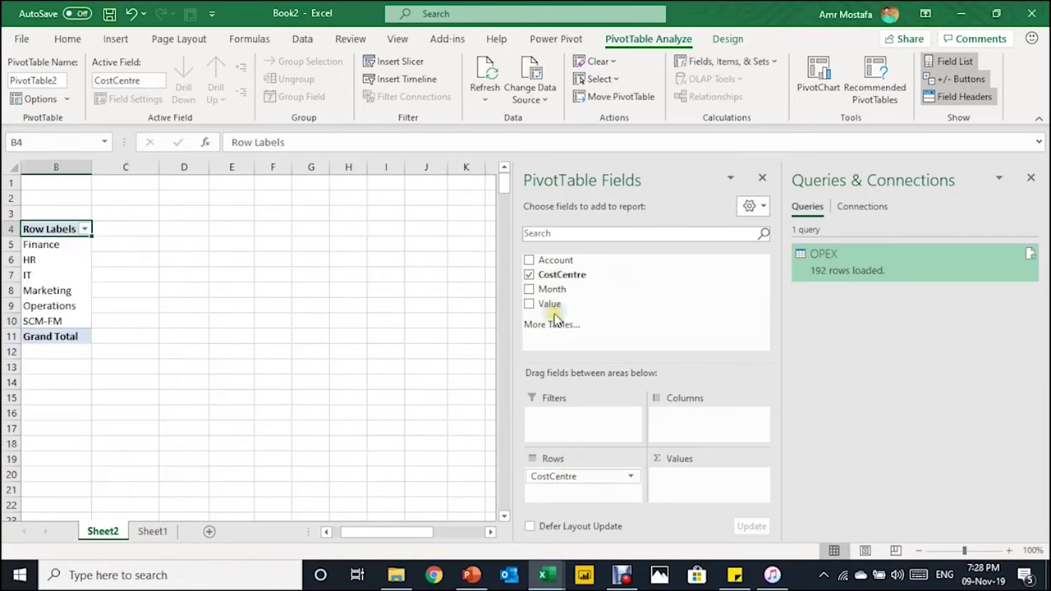
pyautogui.moveTo(556, 303); pyautogui.dragTo(722, 483)
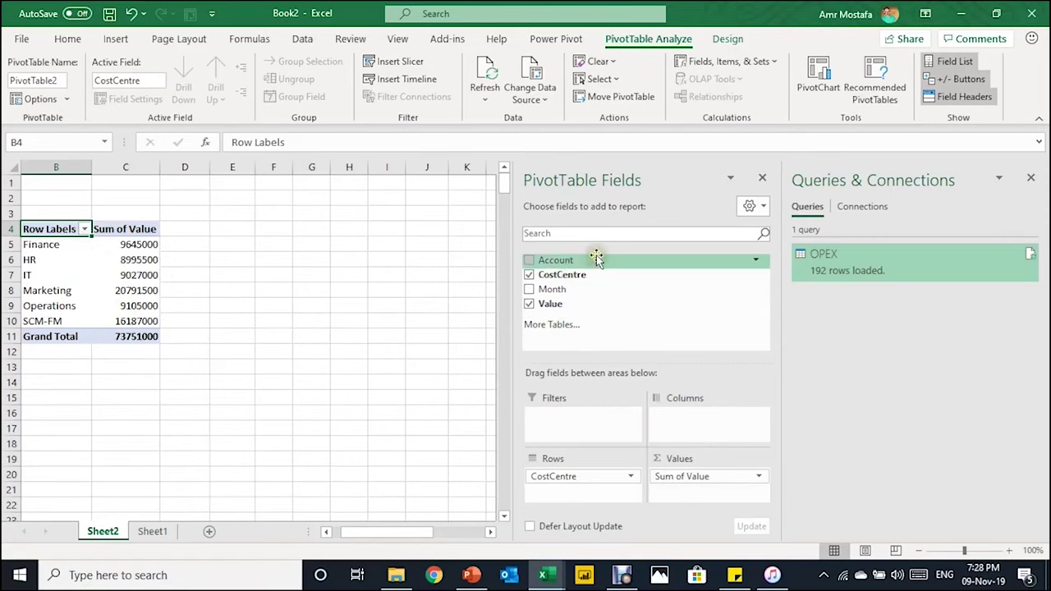
pyautogui.moveTo(595, 260); pyautogui.dragTo(580, 428)
# Filter Account to Advertising, then Insurance, and finally Maintenance
pyautogui.click(154, 199)
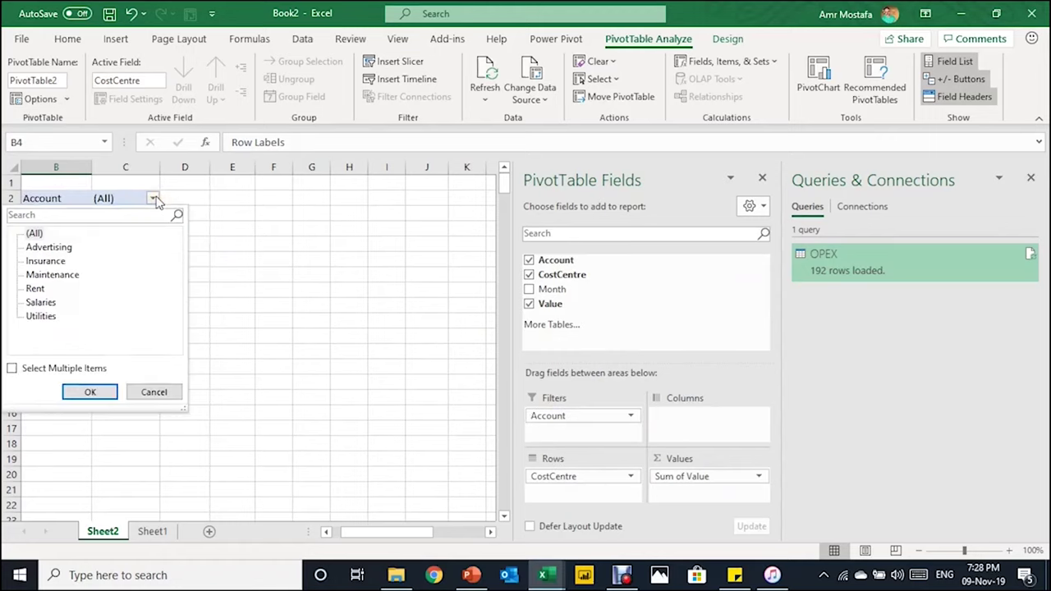
pyautogui.click(78, 246)
pyautogui.click(82, 391)
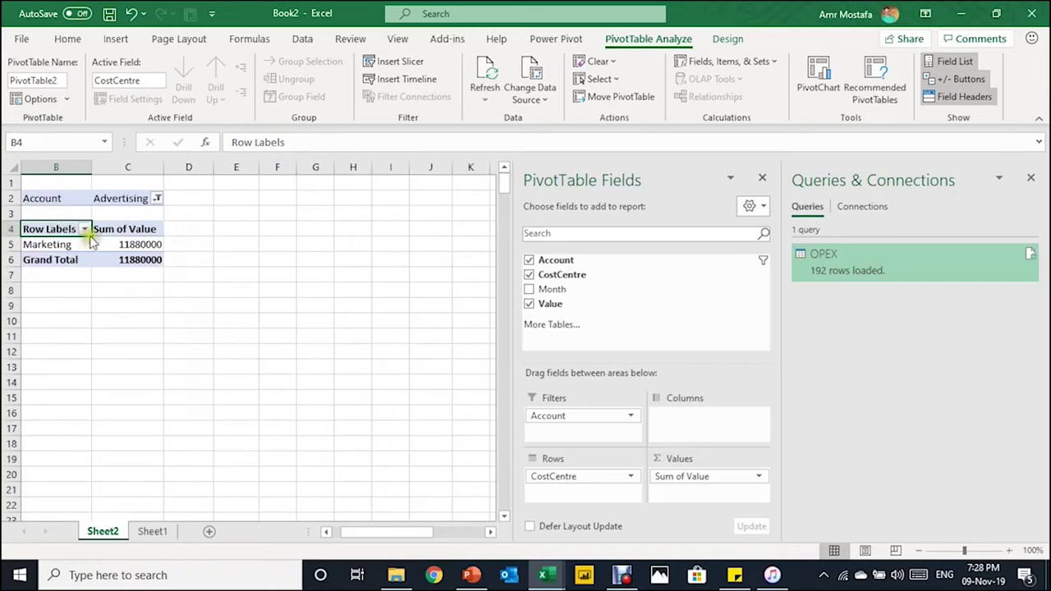
pyautogui.click(156, 199)
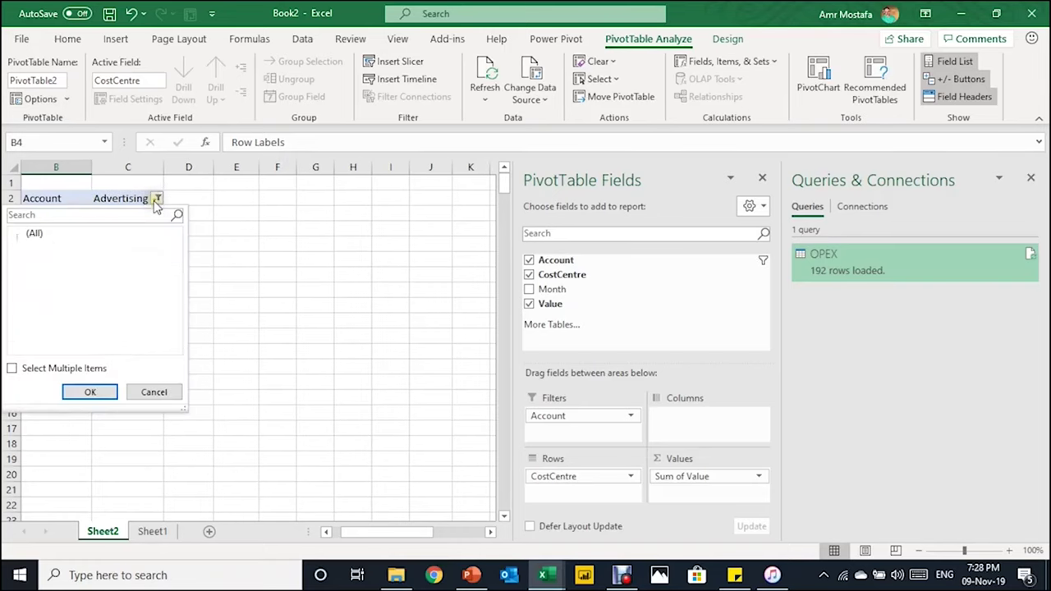
pyautogui.click(45, 261)
pyautogui.click(89, 391)
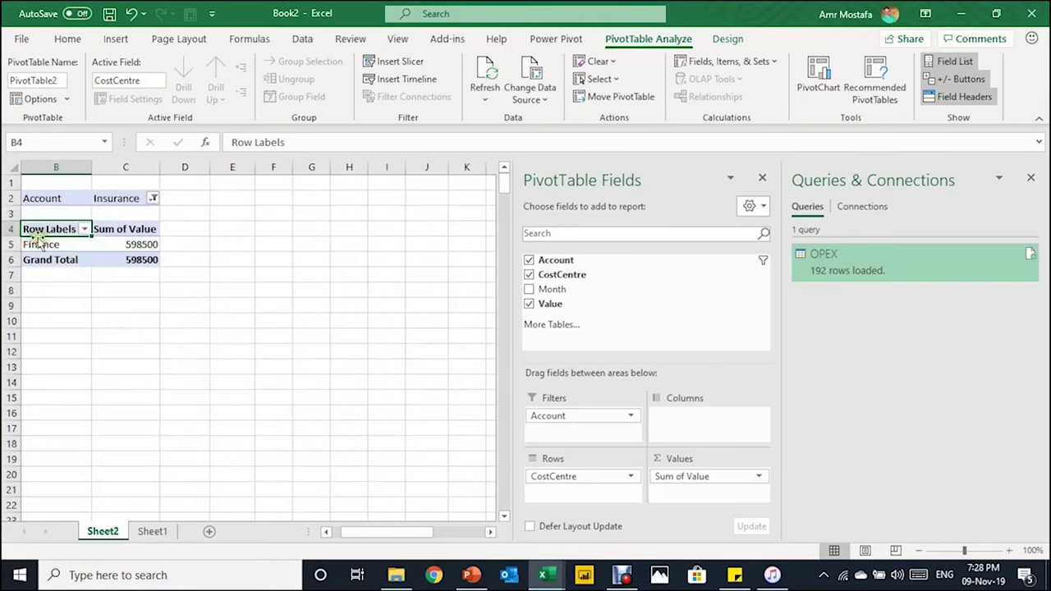
pyautogui.click(154, 200)
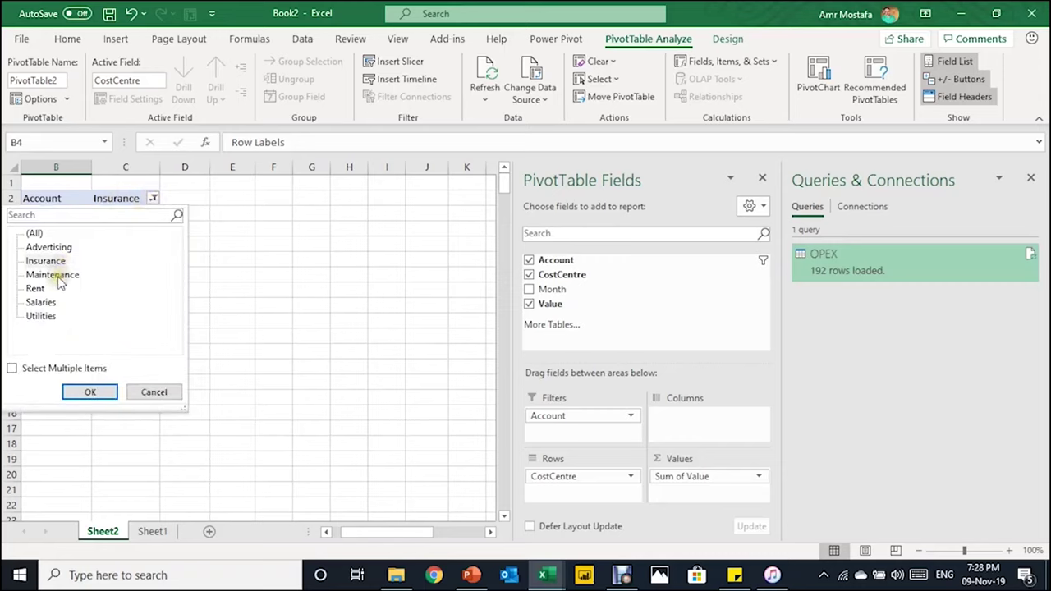
pyautogui.click(53, 275)
pyautogui.click(88, 391)
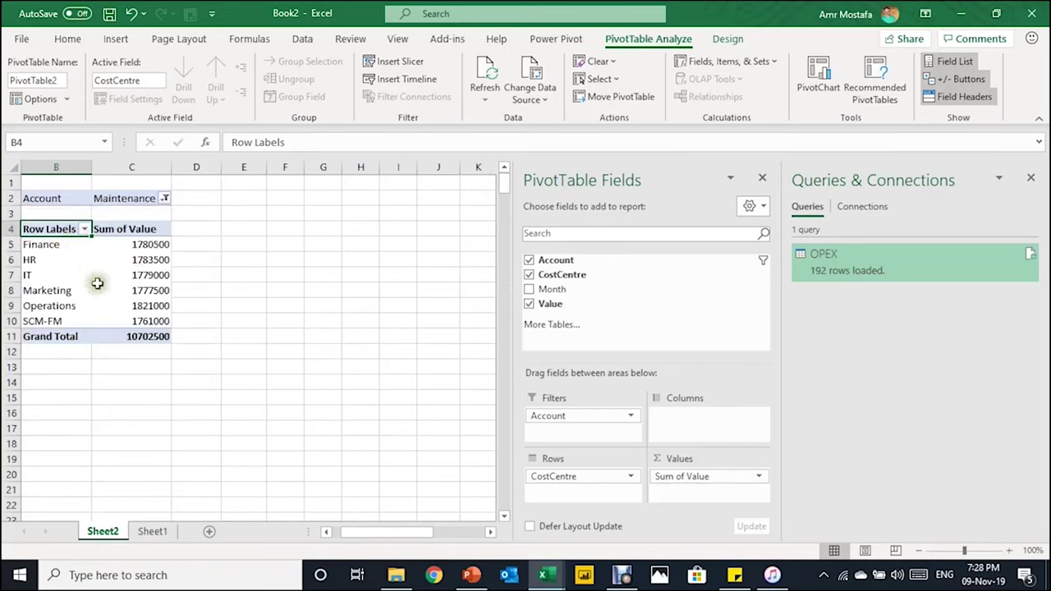
# Give the Sum of Value figures a thousands-separator number format
pyautogui.click(154, 243)
pyautogui.rightClick(154, 244)
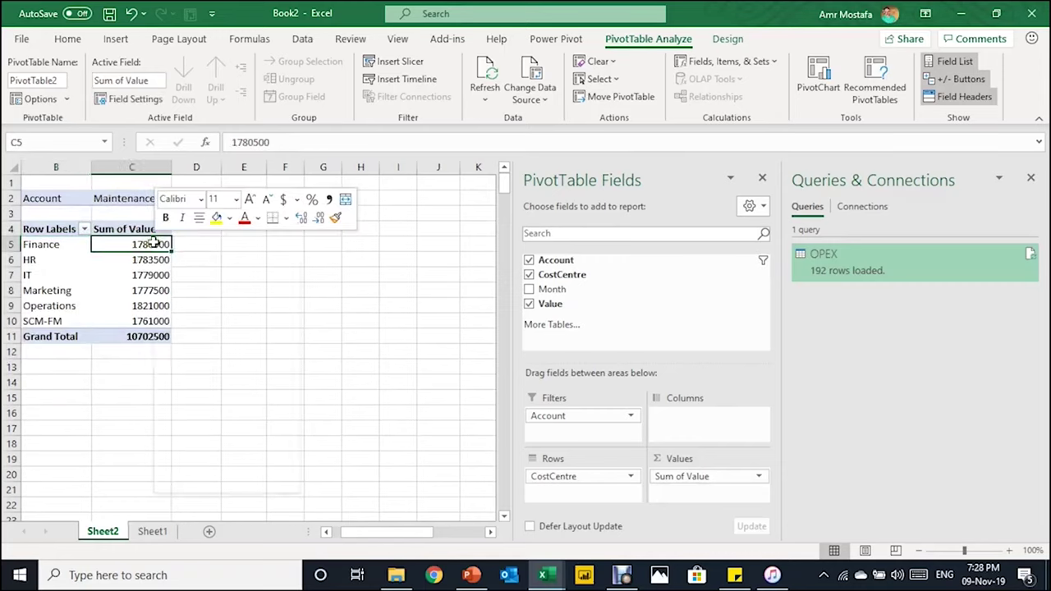
pyautogui.click(194, 298)
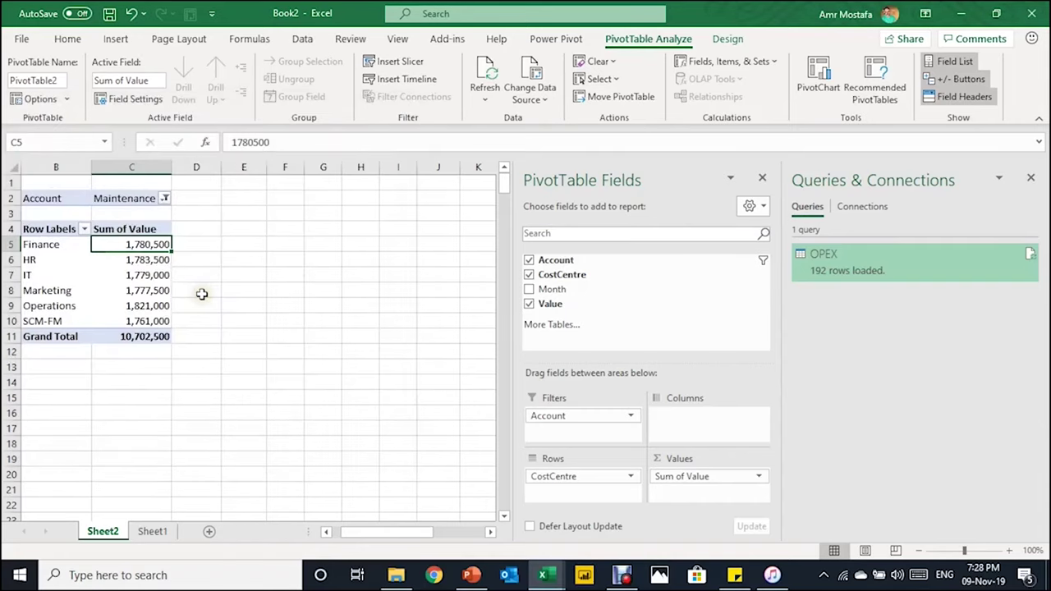
pyautogui.click(1029, 178)
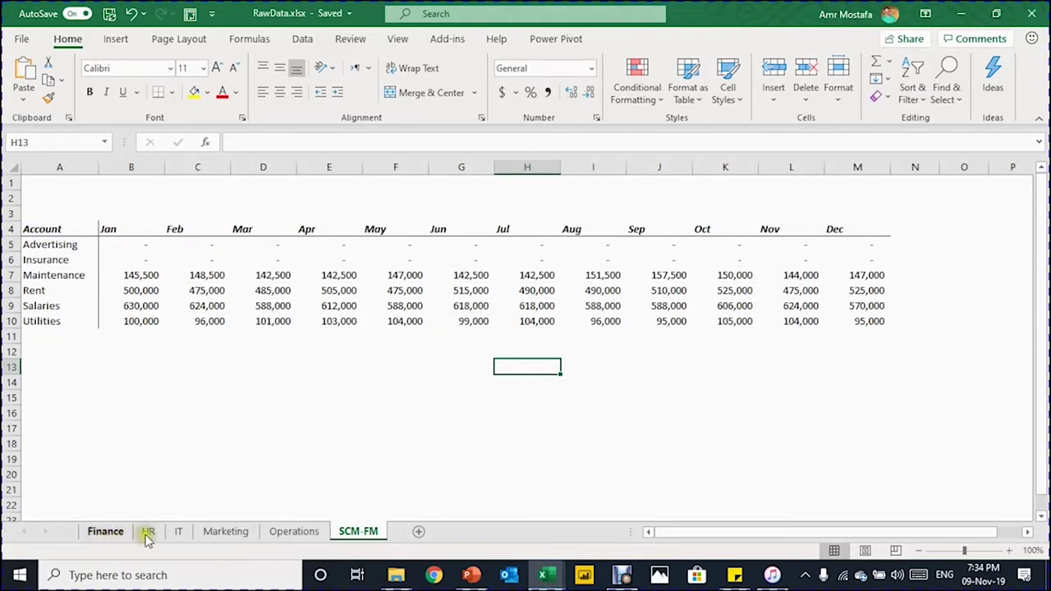
# Copy the SCM-FM sheet and name the copy Sales
pyautogui.moveTo(379, 535); pyautogui.dragTo(405, 523)
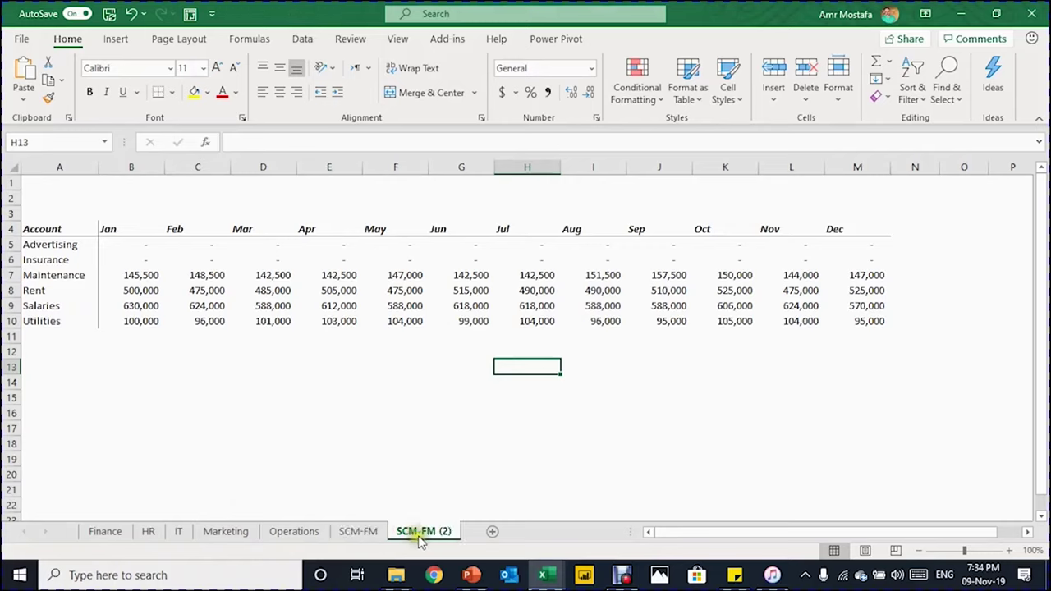
pyautogui.doubleClick(425, 532)
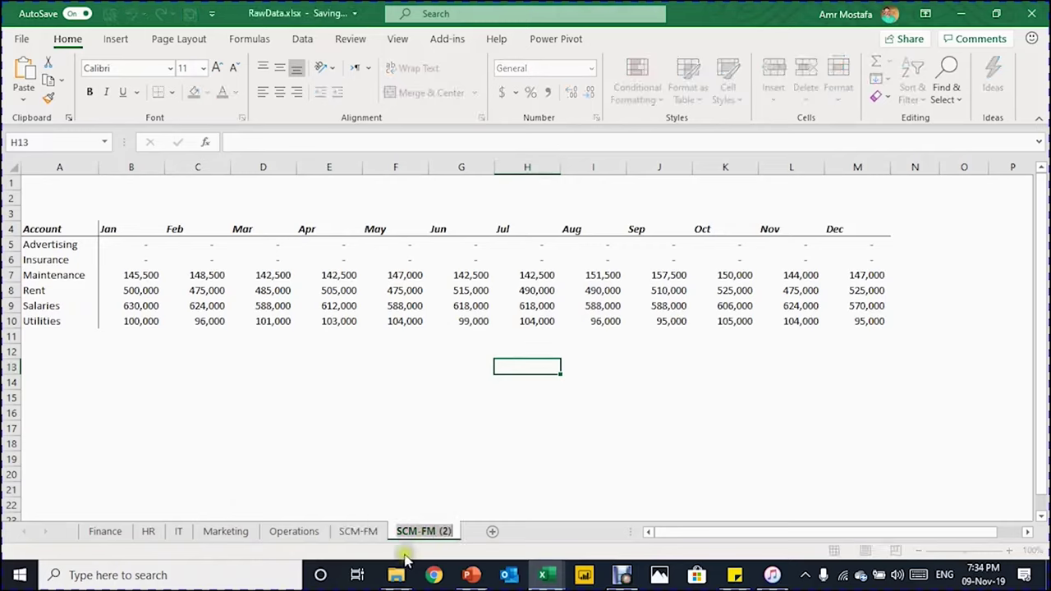
pyautogui.write('Sales')
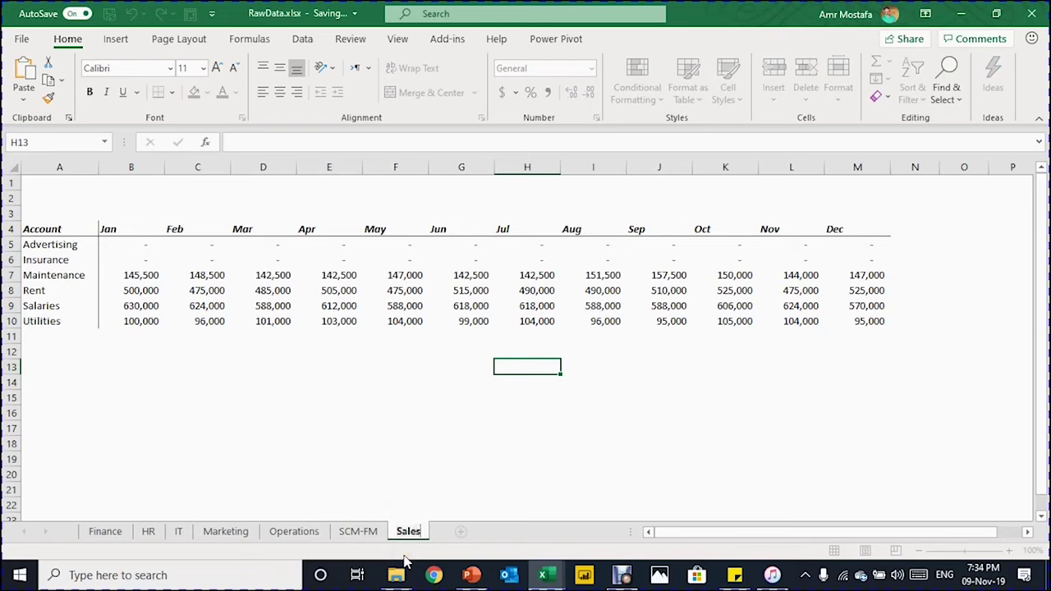
pyautogui.press('Return')
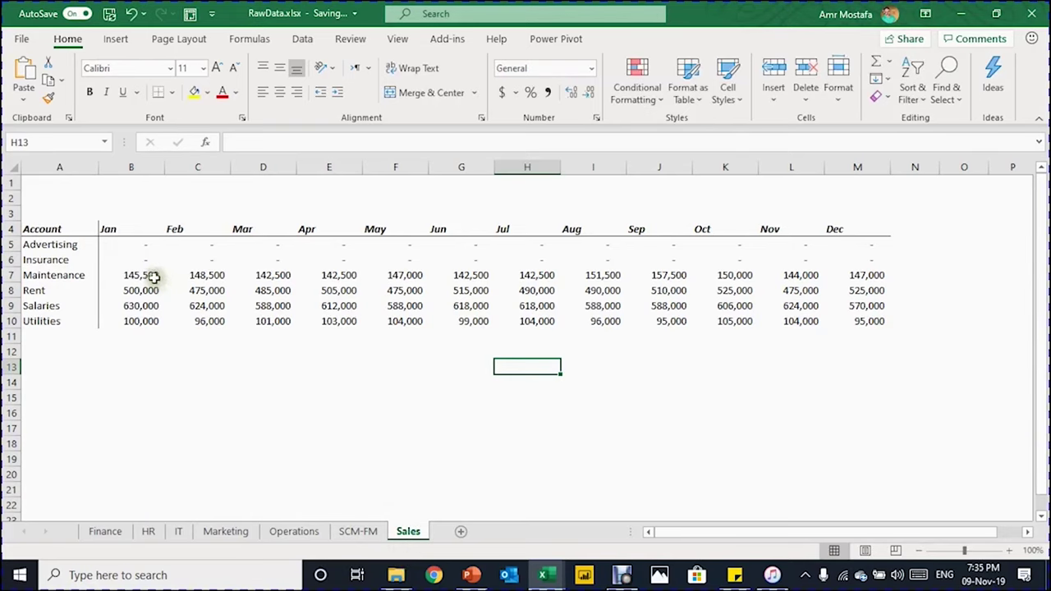
# Clear the Maintenance-to-Utilities figures and fill 1,000 Salaries from B9 across to M9
pyautogui.moveTo(153, 274); pyautogui.dragTo(844, 320)
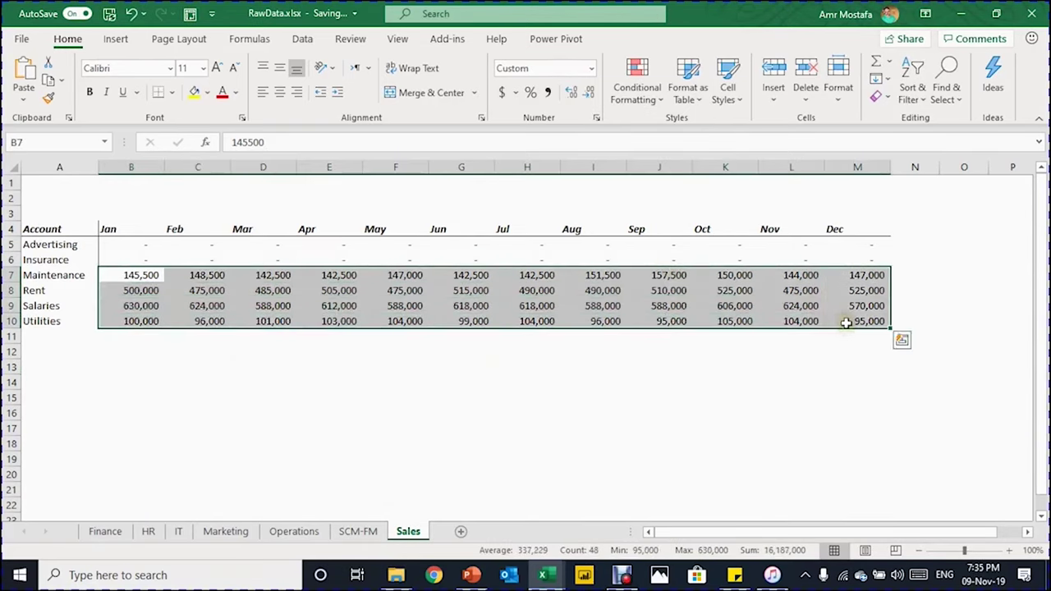
pyautogui.press('Delete')
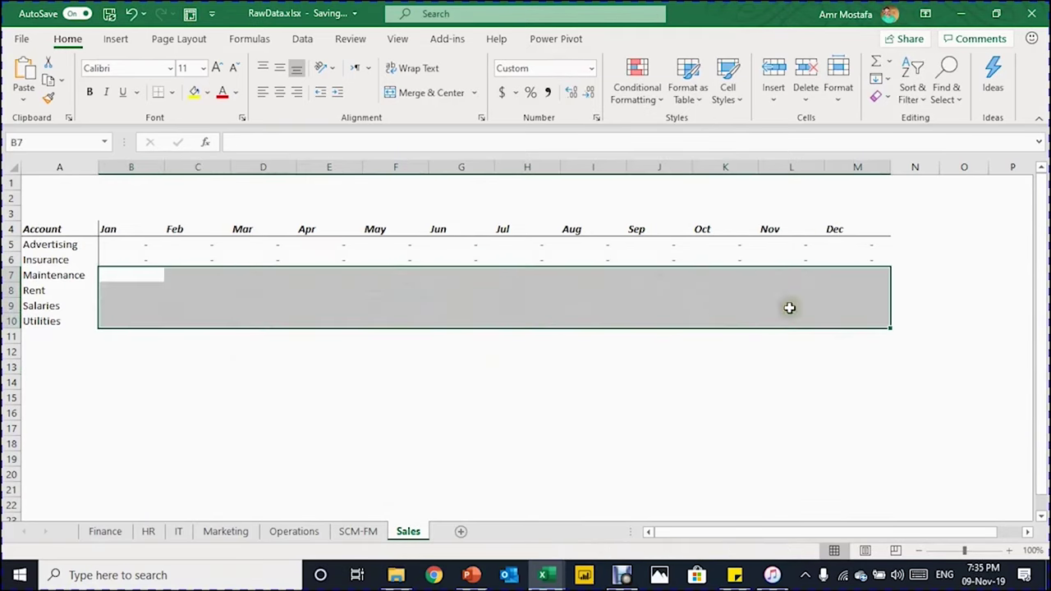
pyautogui.click(140, 306)
pyautogui.write('10')
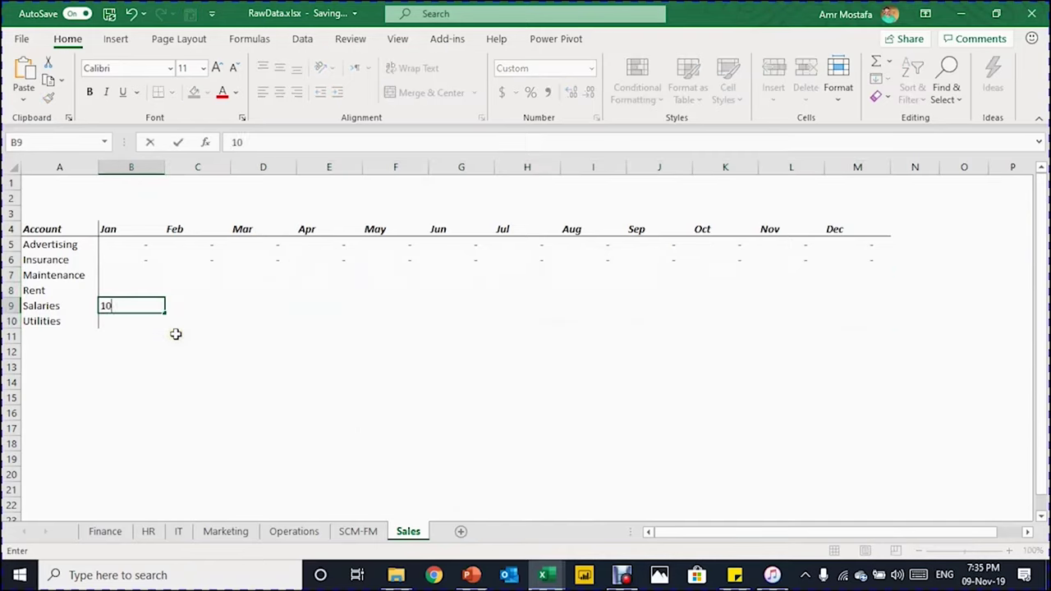
pyautogui.press('Return')
pyautogui.press('Up')
pyautogui.hotkey('shift', 'Down')
pyautogui.hotkey('shift', 'Down')
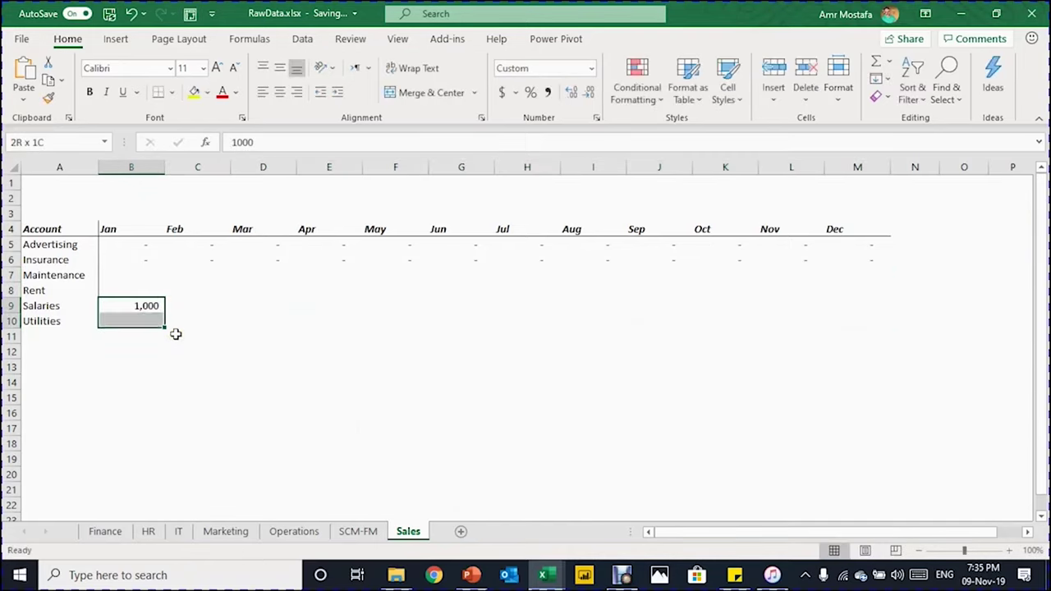
pyautogui.hotkey('shift', 'Up')
pyautogui.hotkey('shift', 'Right')
pyautogui.hotkey('shift', 'Right')
pyautogui.hotkey('shift', 'Right')
pyautogui.hotkey('shift', 'Right')
pyautogui.hotkey('shift', 'Right')
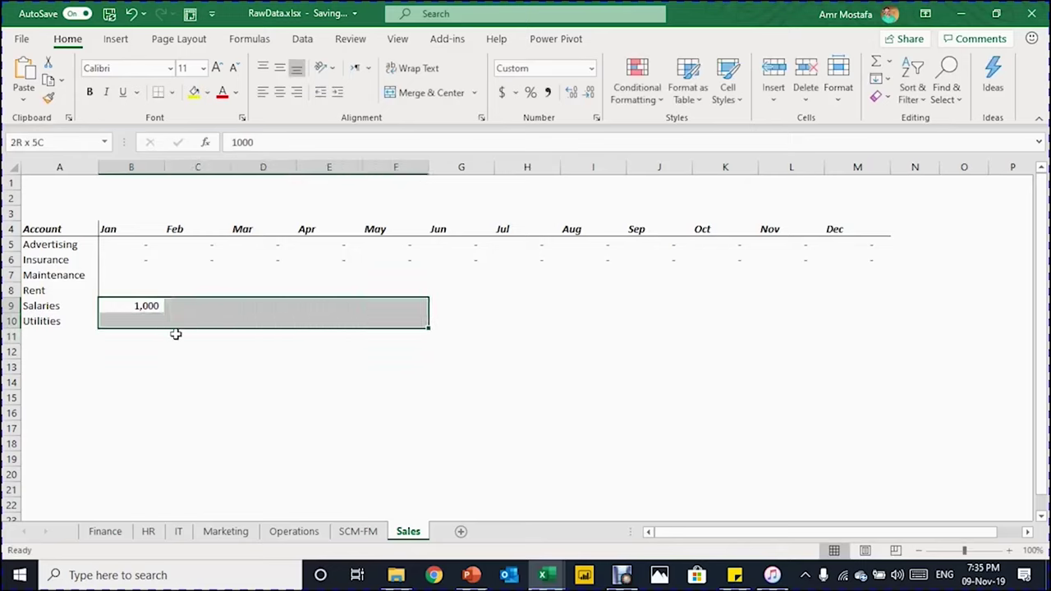
pyautogui.hotkey('shift', 'Right')
pyautogui.hotkey('shift', 'Right')
pyautogui.hotkey('shift', 'Right')
pyautogui.hotkey('shift', 'Right')
pyautogui.hotkey('shift', 'Right')
pyautogui.hotkey('shift', 'Right')
pyautogui.hotkey('ctrl', 'r')
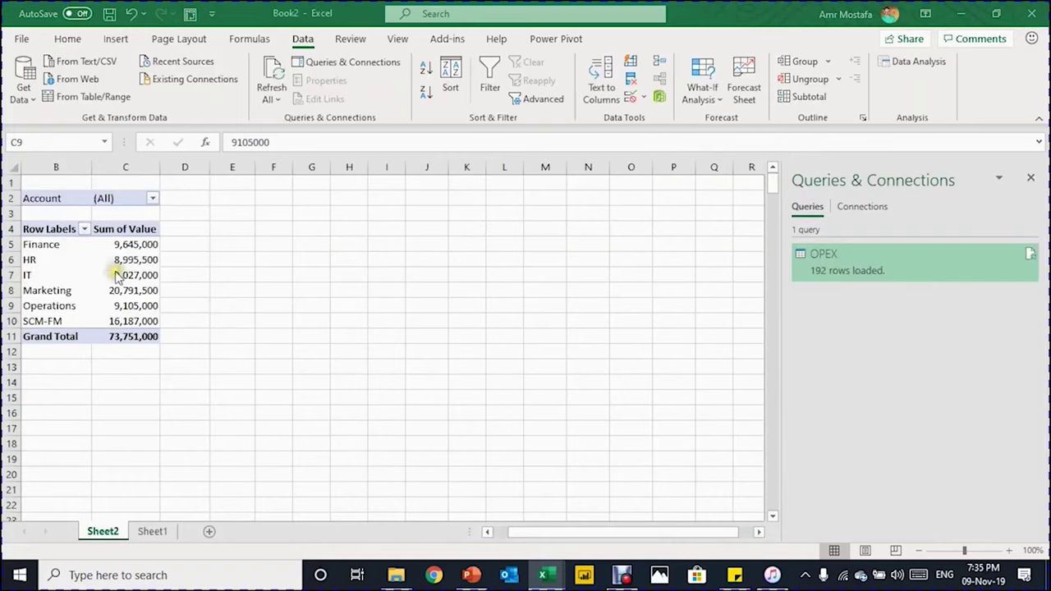
# Refresh the pivot and confirm the new Sales cost centre totals 12,000
pyautogui.click(127, 275)
pyautogui.rightClick(129, 275)
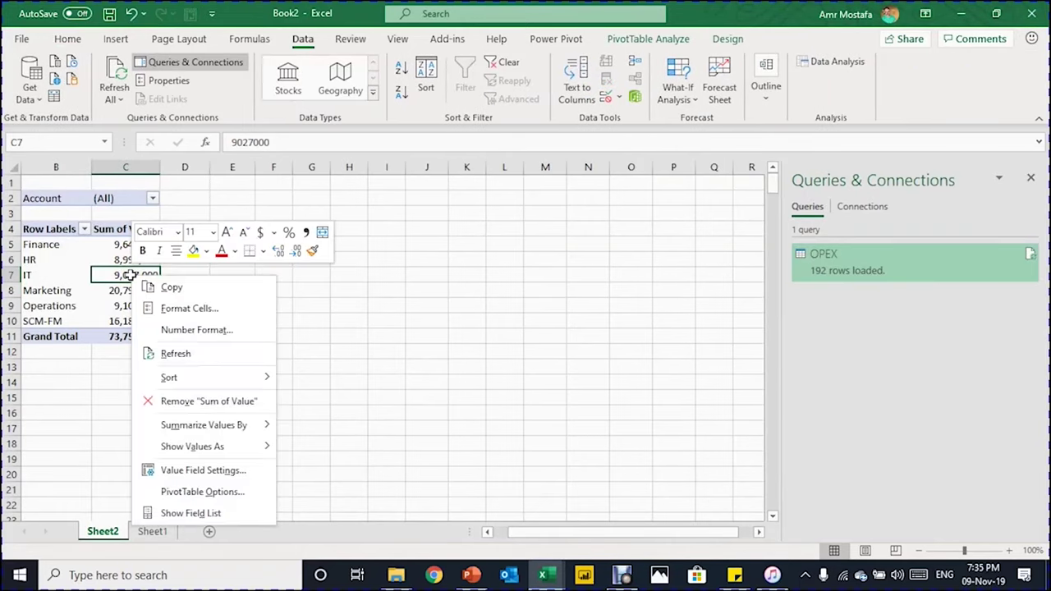
pyautogui.click(148, 353)
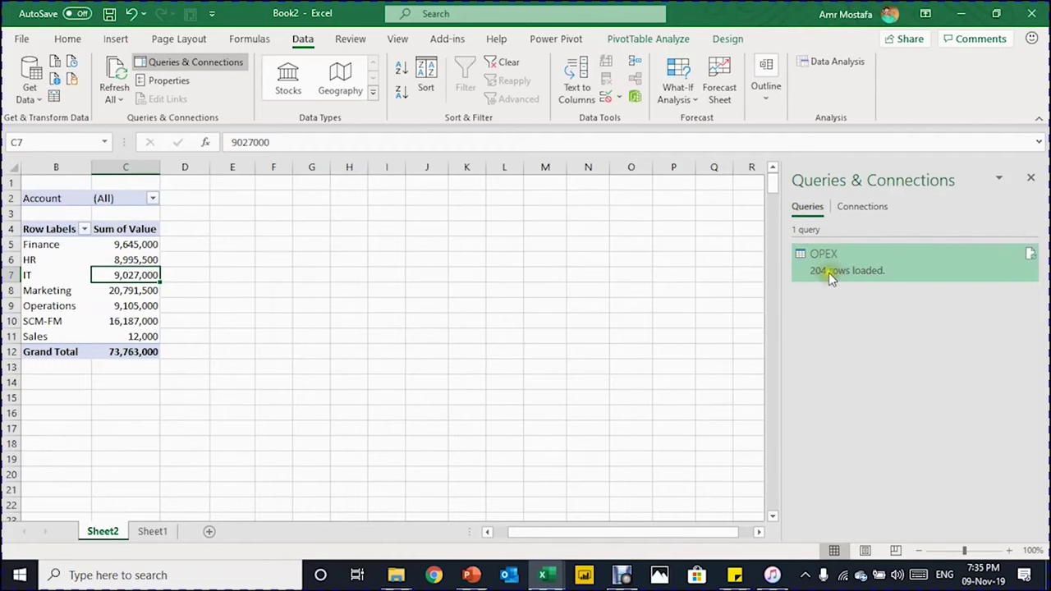
pyautogui.moveTo(828, 281)
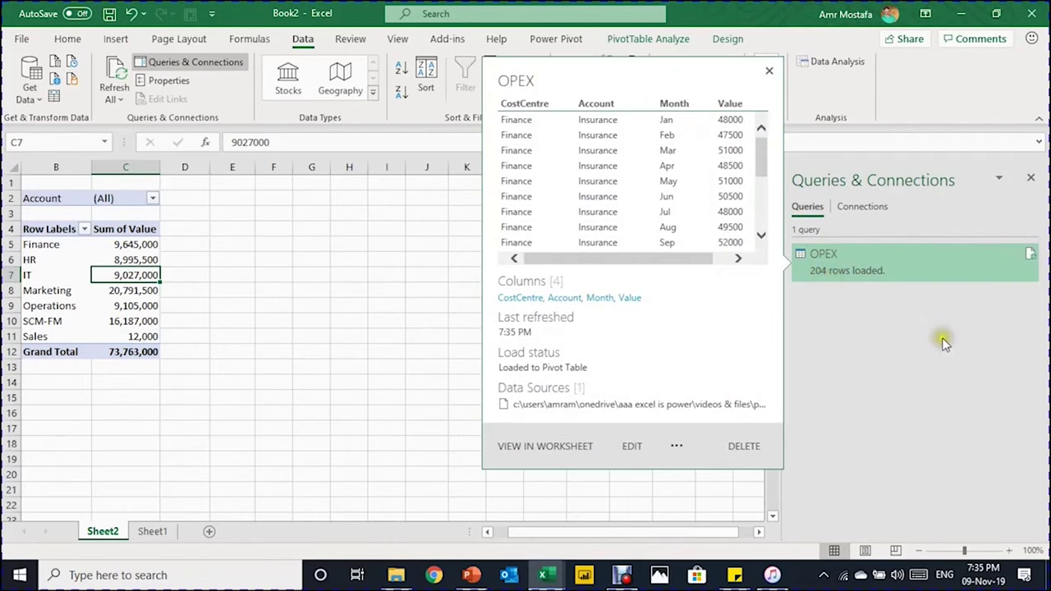
pyautogui.click(61, 338)
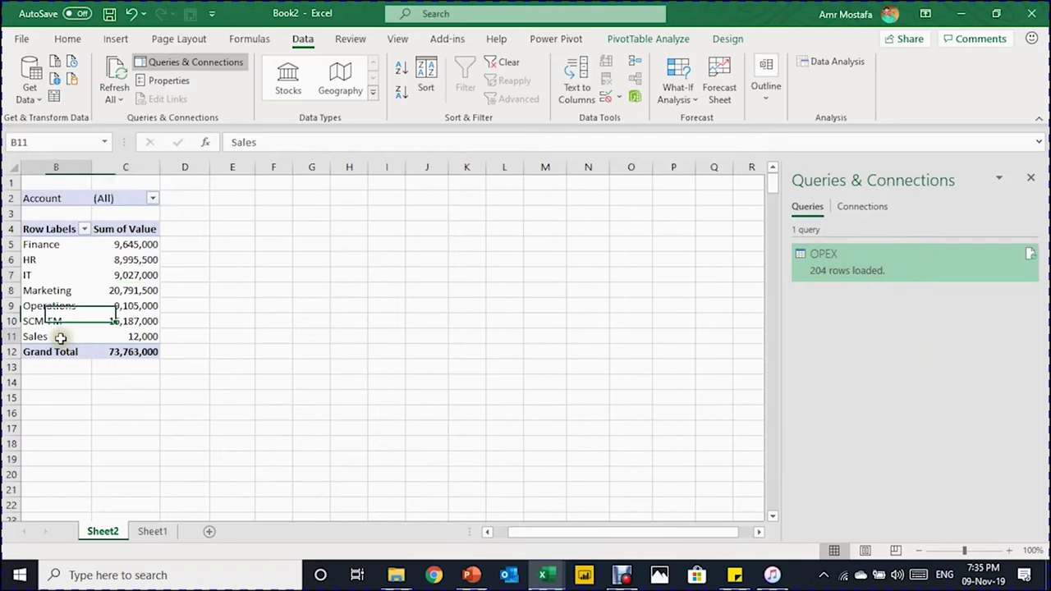
pyautogui.click(124, 337)
pyautogui.click(56, 340)
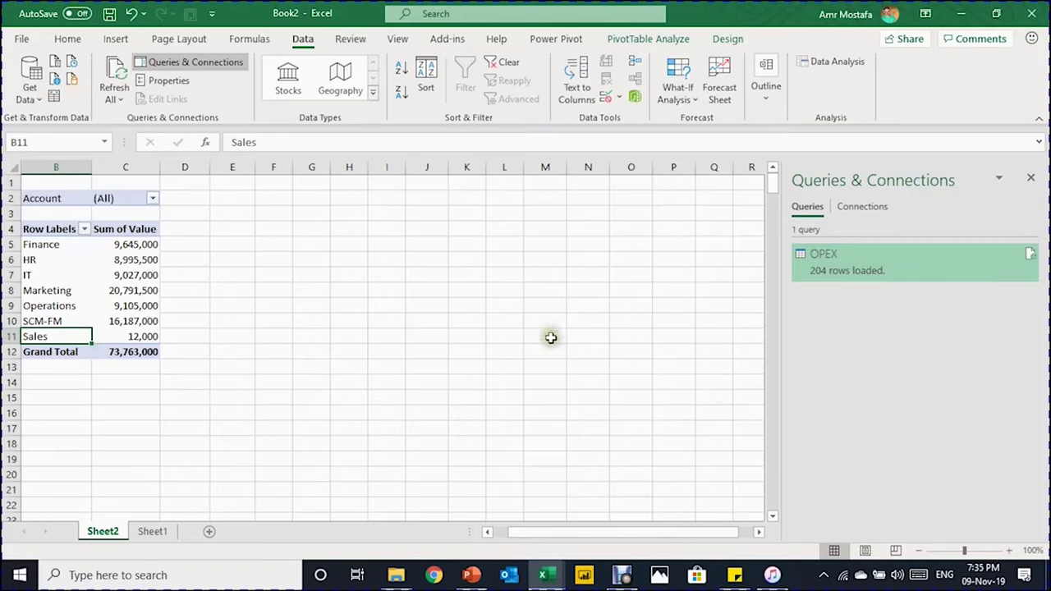
pyautogui.doubleClick(909, 267)
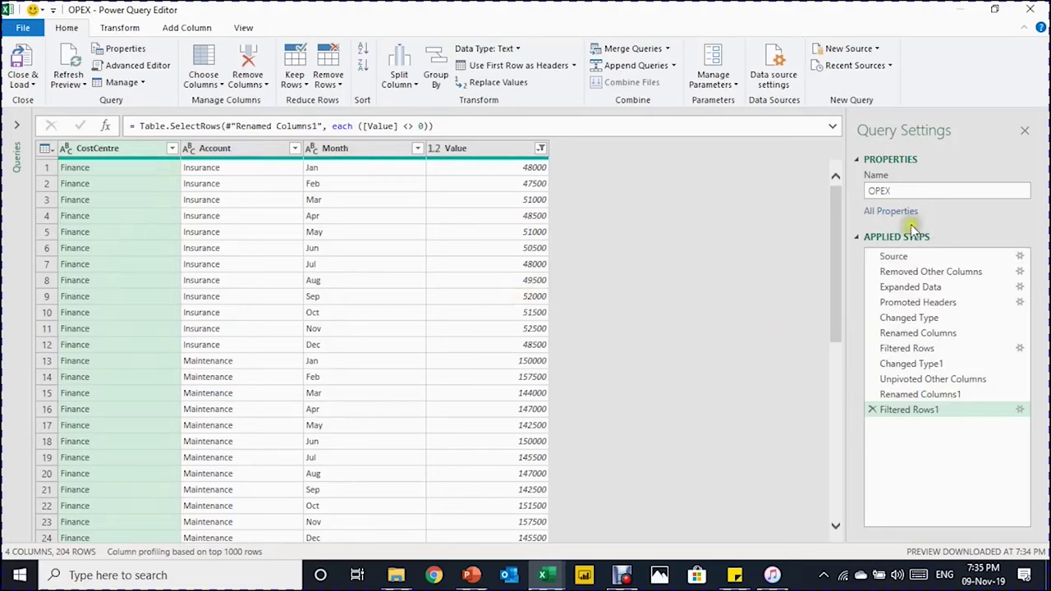
pyautogui.click(1029, 9)
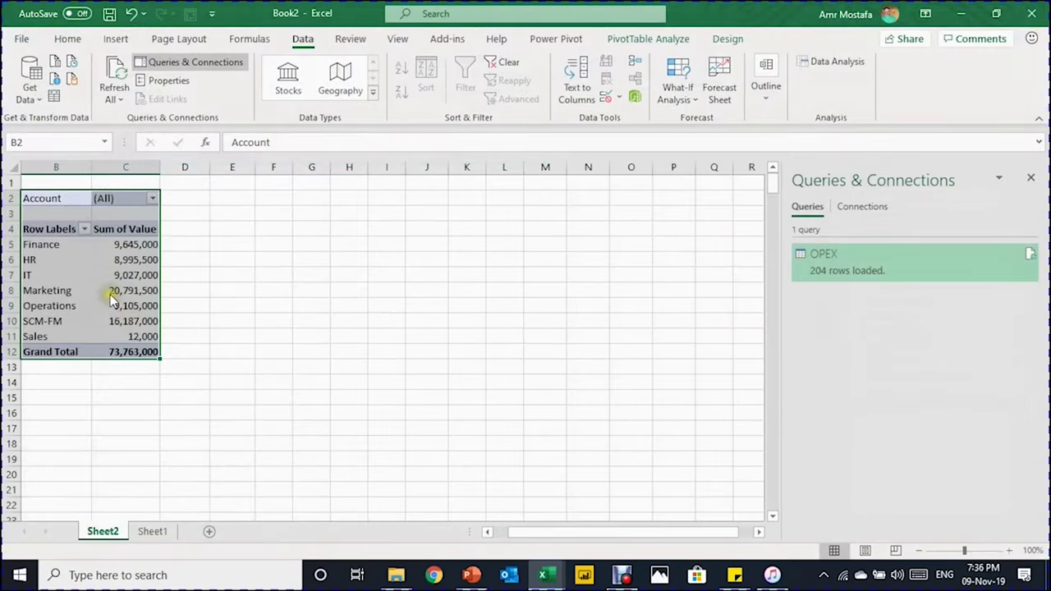
pyautogui.click(133, 292)
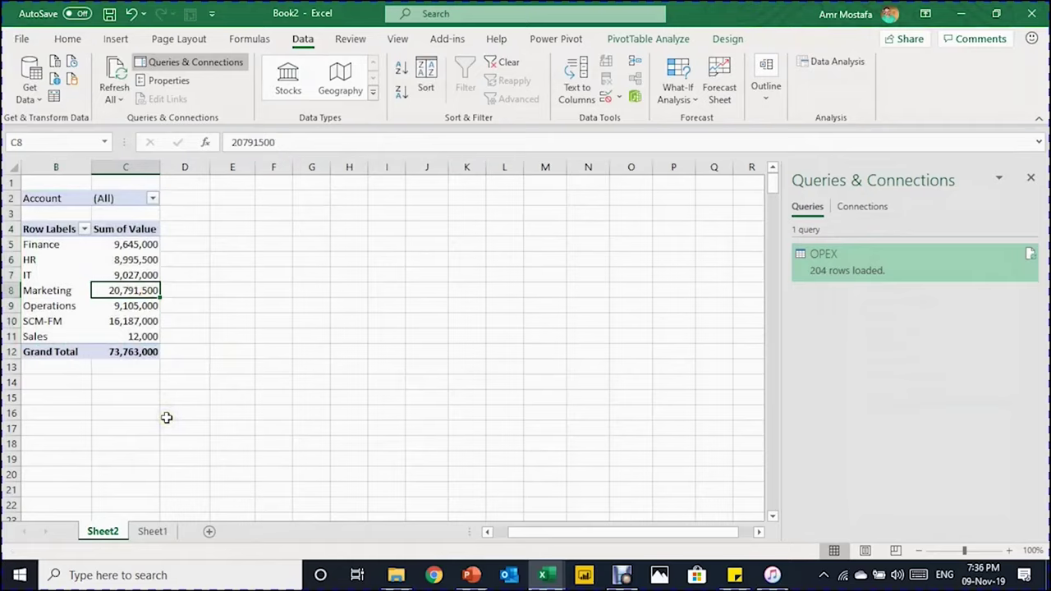